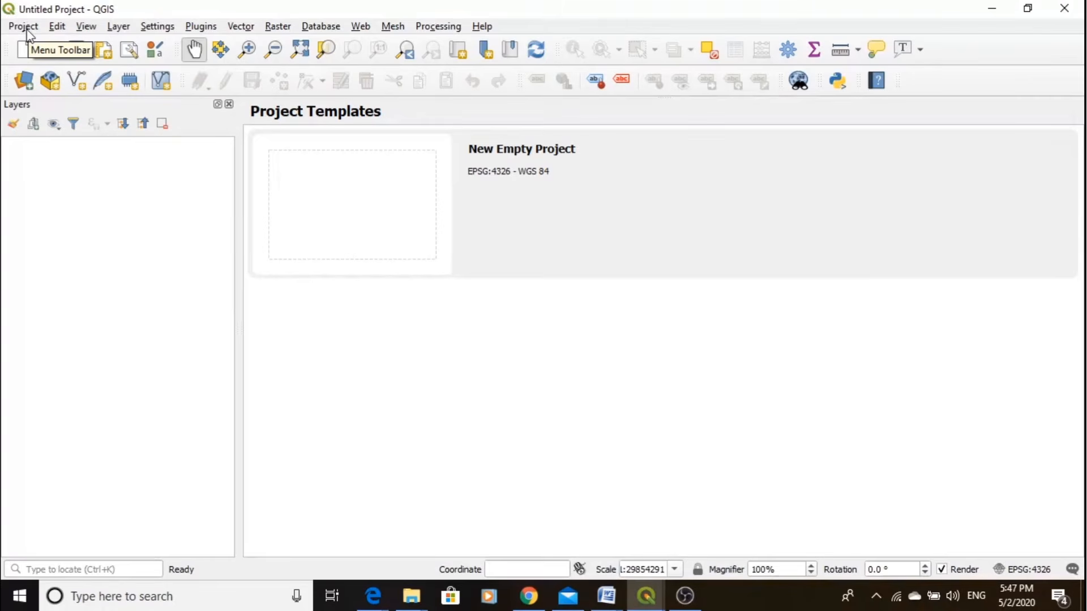
- Create a new empty project
{"action": "left_click", "coordinate": [26, 27]}
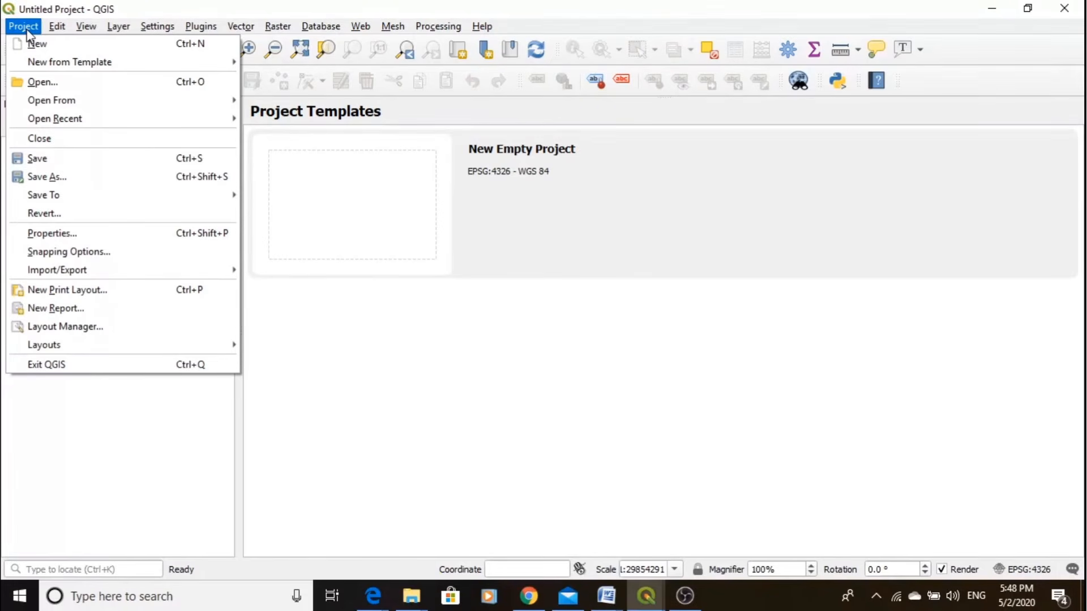
{"action": "mouse_move", "coordinate": [79, 278]}
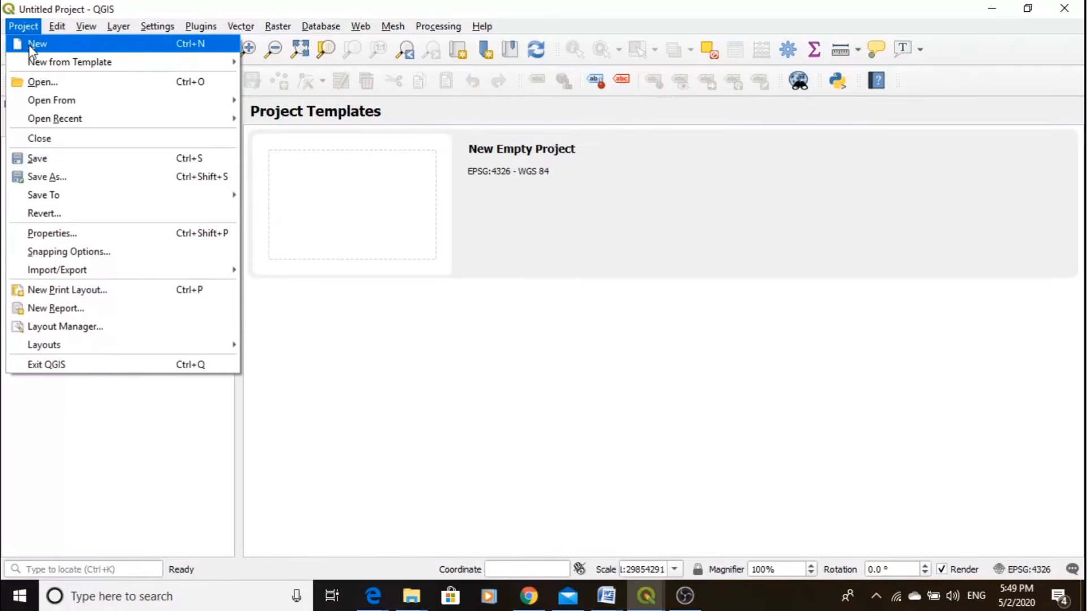
{"action": "left_click", "coordinate": [31, 45]}
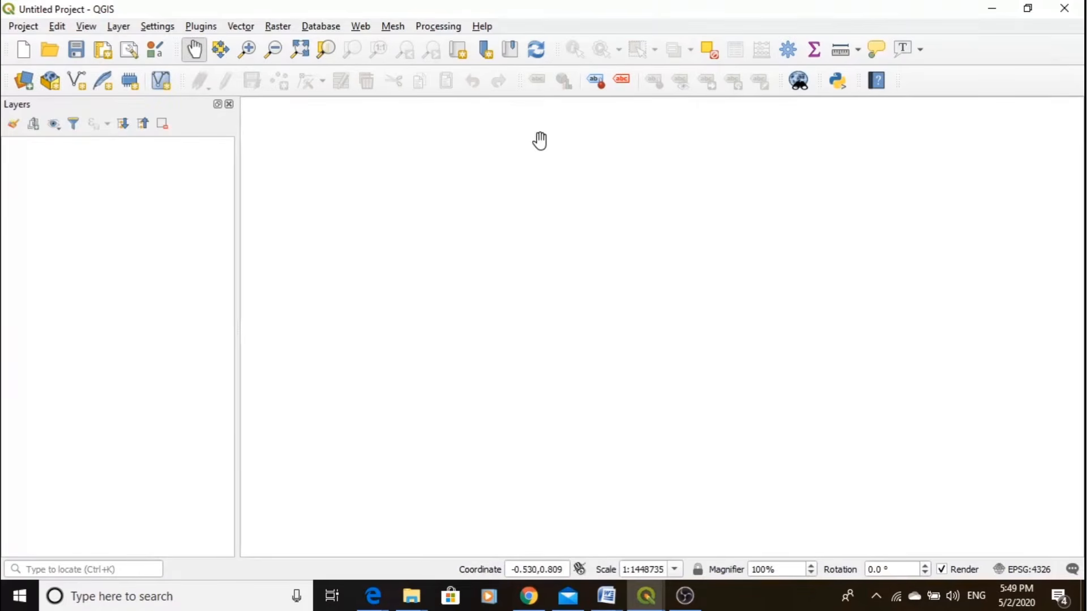
- Start saving the project and create a folder named myproject1 on the Desktop for it
{"action": "left_click", "coordinate": [22, 27]}
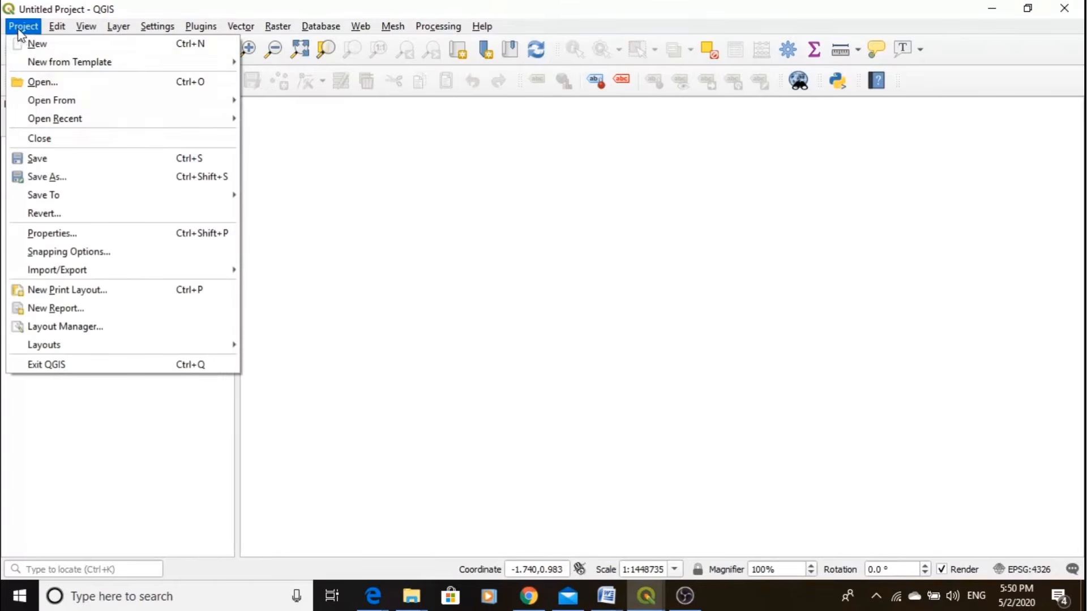
{"action": "left_click", "coordinate": [48, 163]}
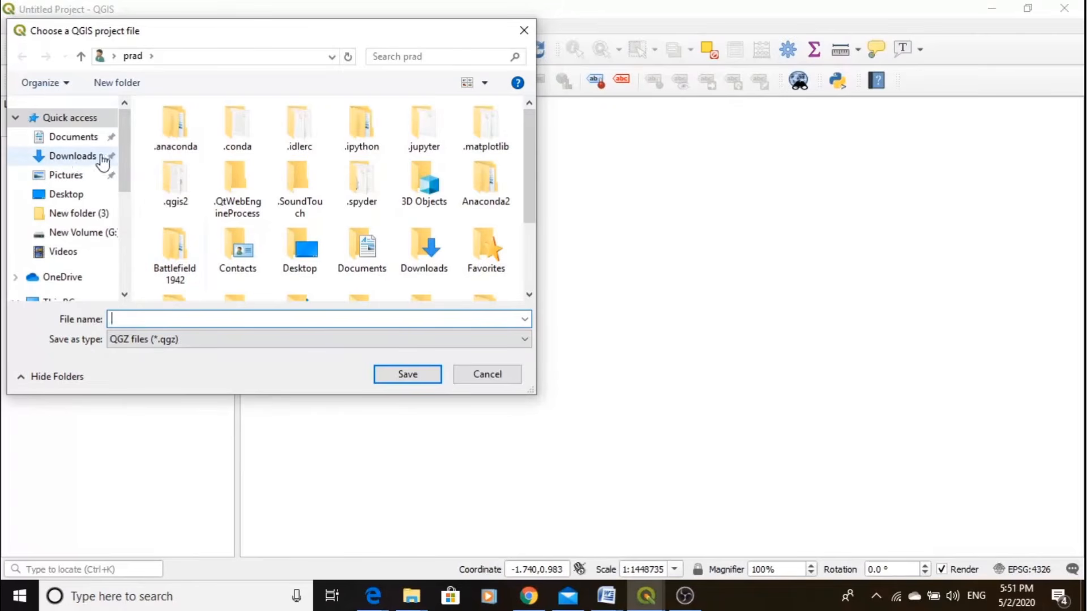
{"action": "left_click", "coordinate": [63, 200]}
{"action": "left_click", "coordinate": [272, 269]}
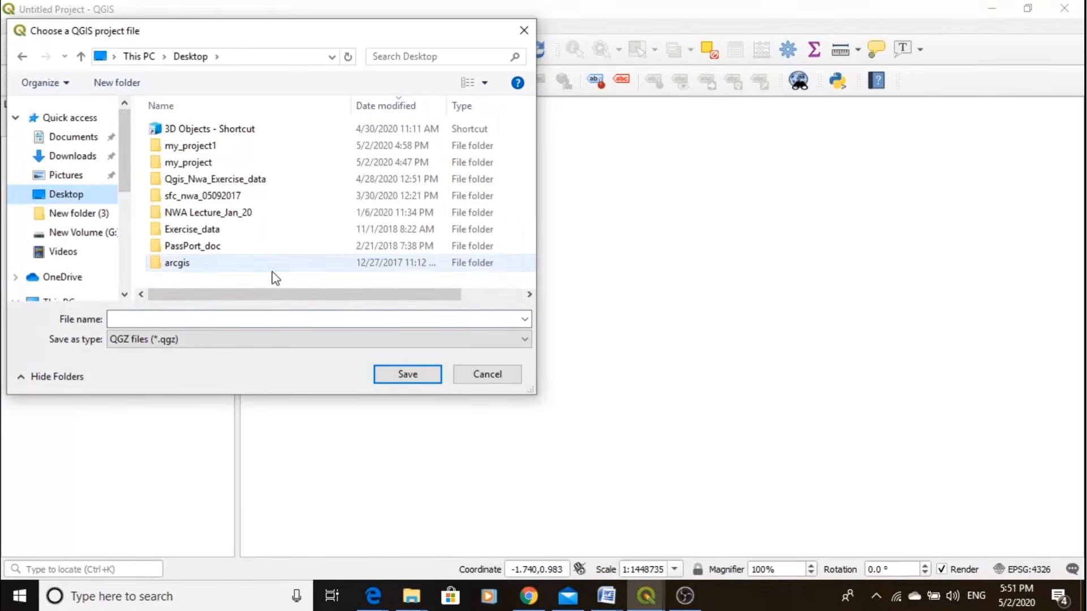
{"action": "right_click", "coordinate": [267, 280]}
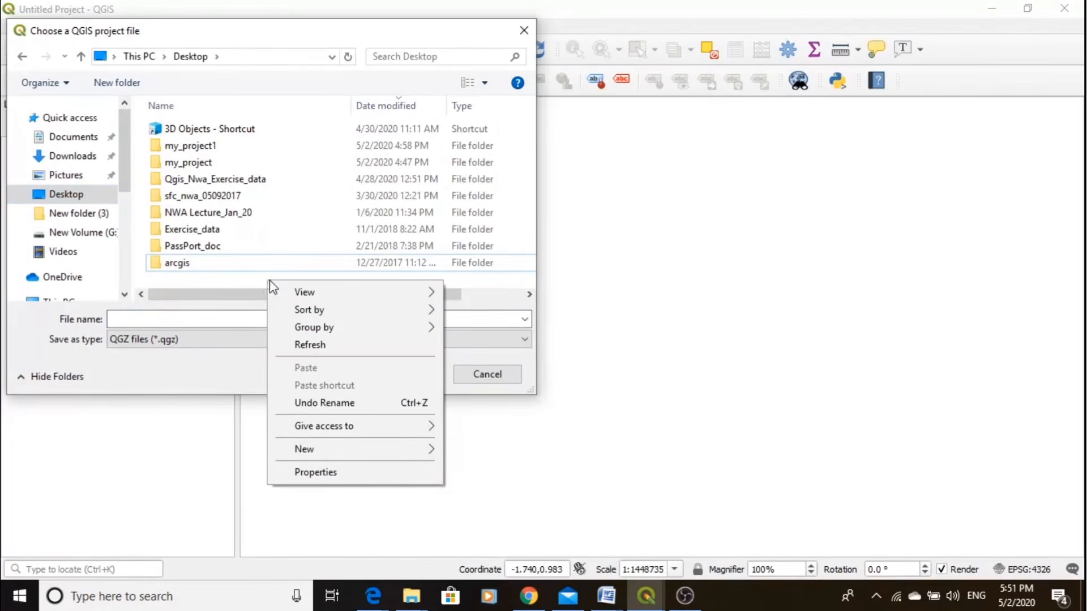
{"action": "mouse_move", "coordinate": [314, 450]}
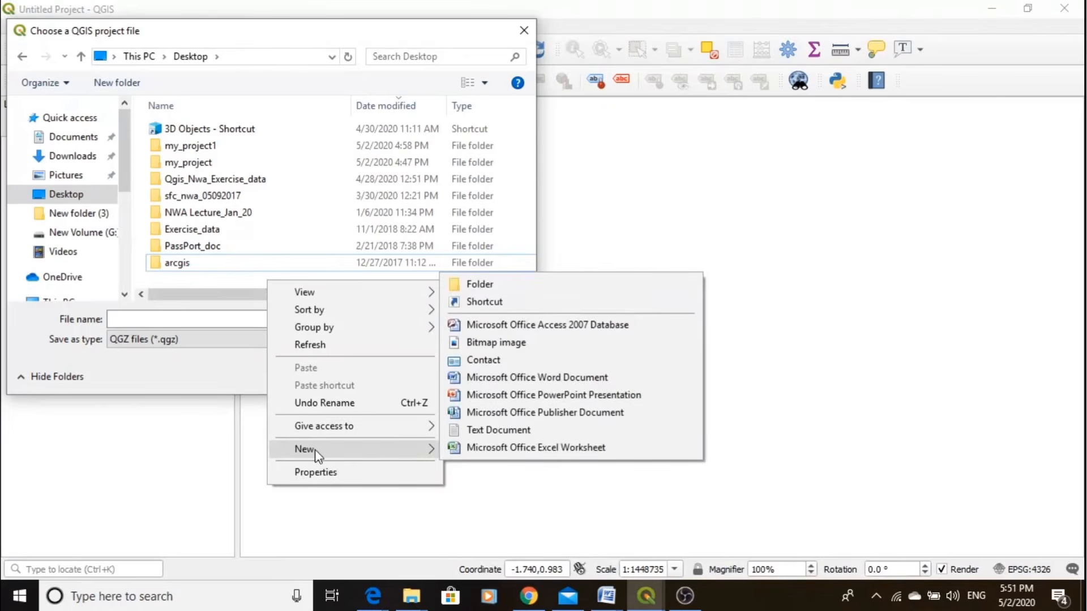
{"action": "left_click", "coordinate": [482, 285]}
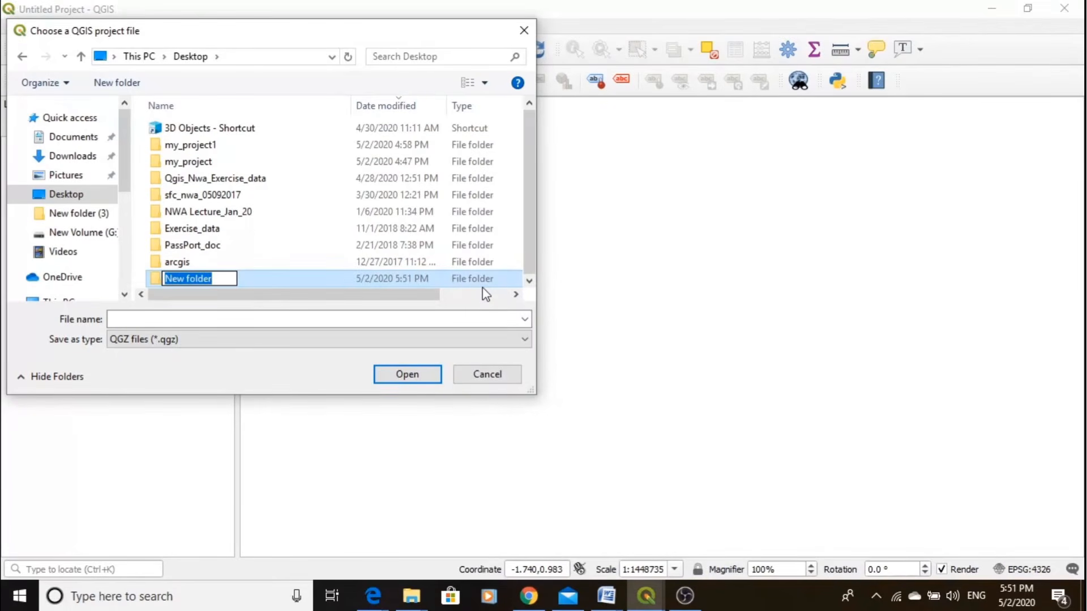
{"action": "type", "text": "my"}
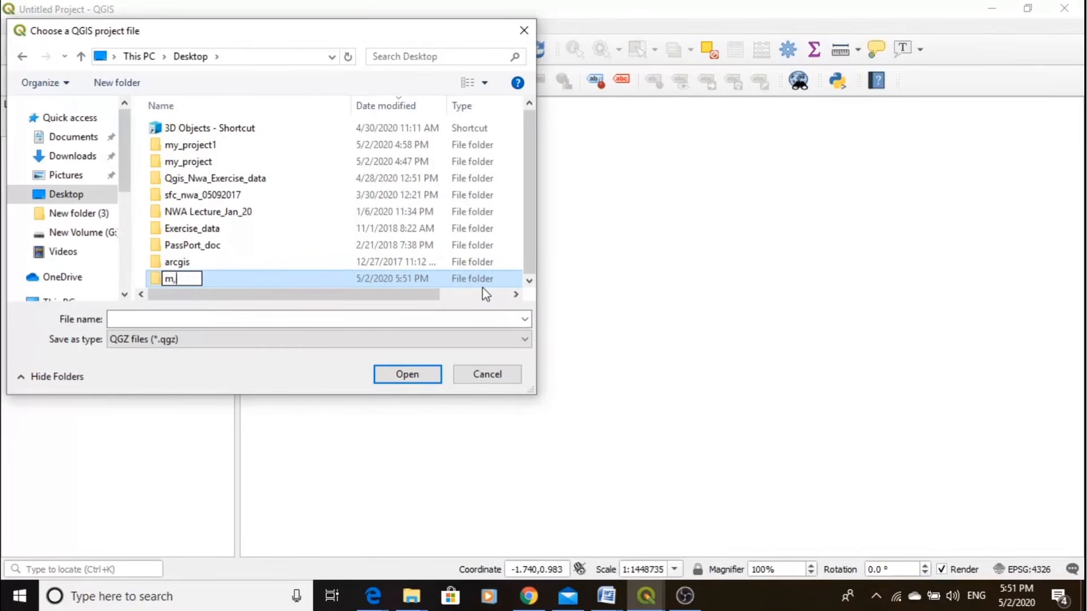
{"action": "type", "text": "project1"}
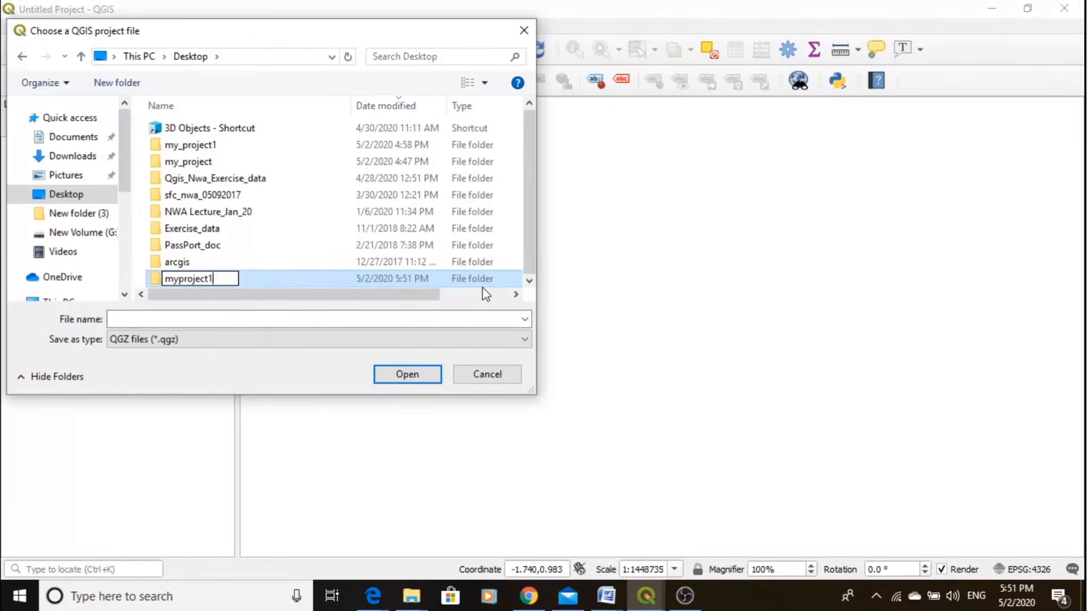
{"action": "left_click", "coordinate": [283, 237]}
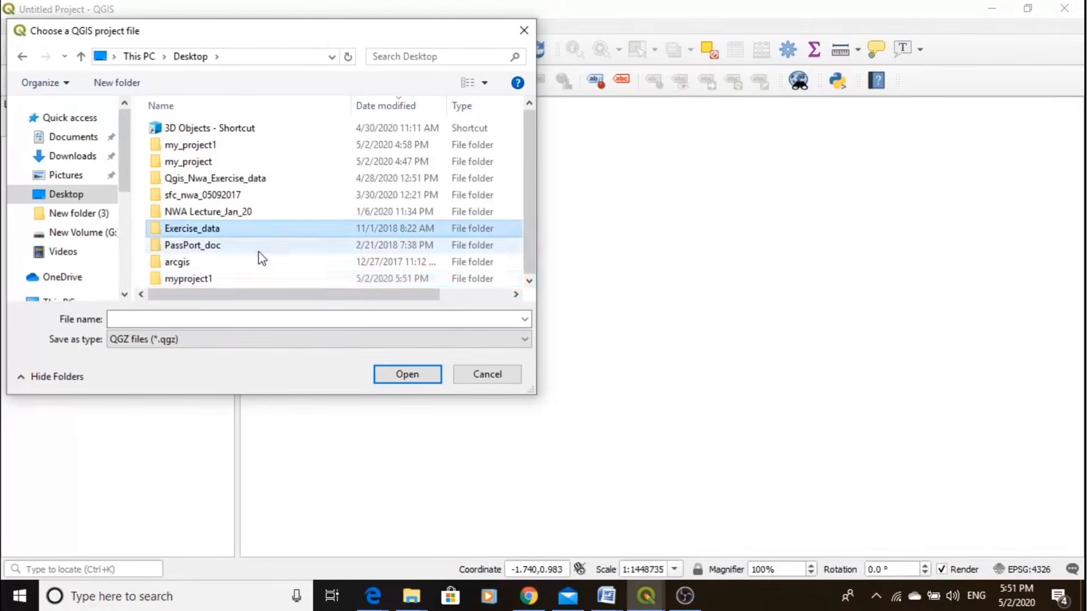
- Save the project as proj1 in QGZ format inside the myproject1 folder
{"action": "double_click", "coordinate": [217, 279]}
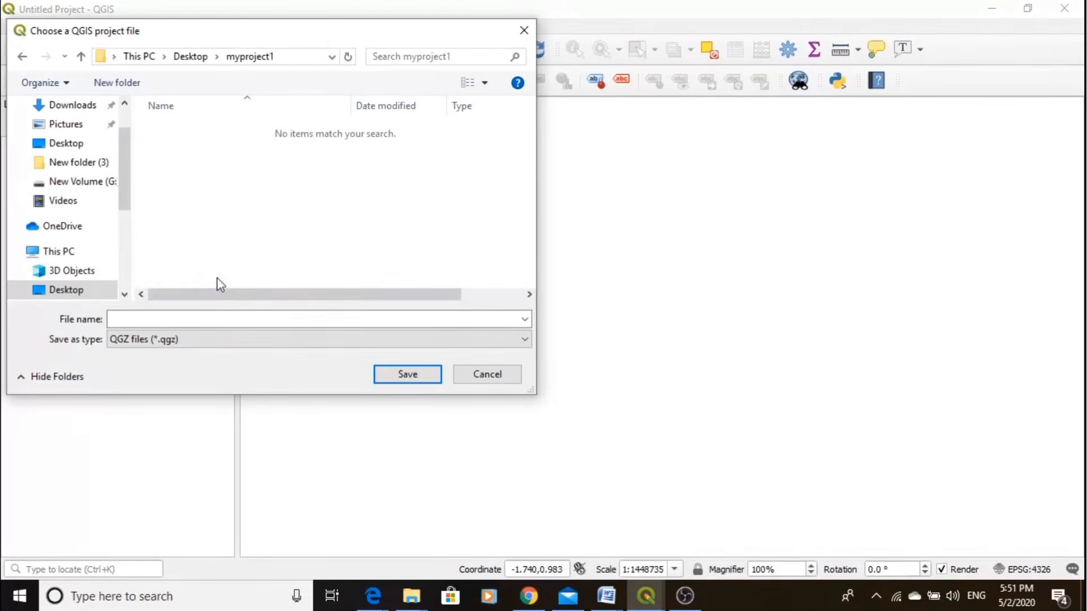
{"action": "left_click", "coordinate": [203, 318]}
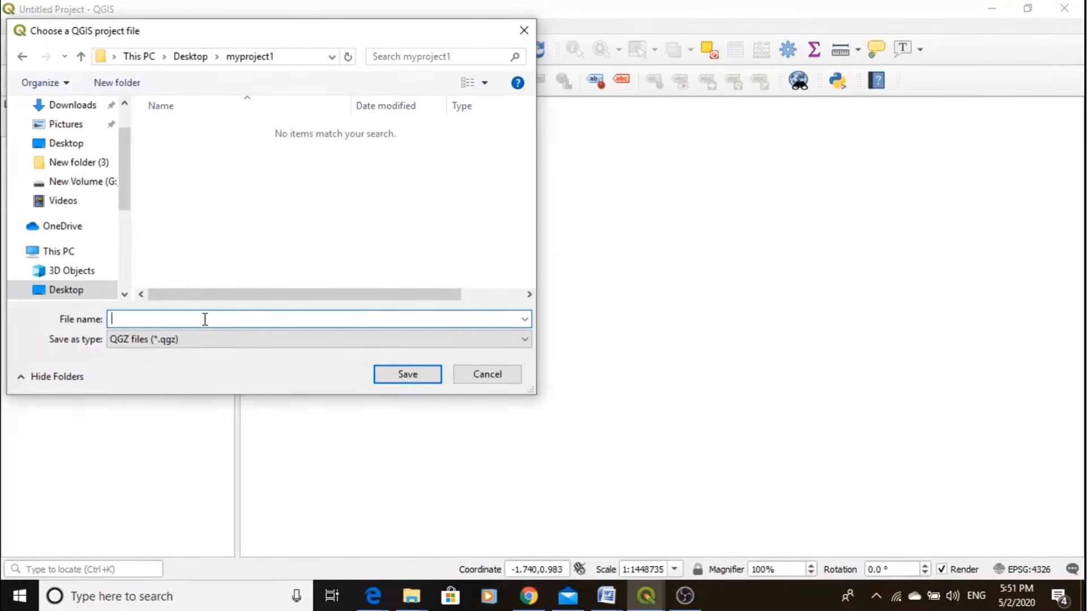
{"action": "type", "text": "proj1"}
{"action": "left_click", "coordinate": [378, 376]}
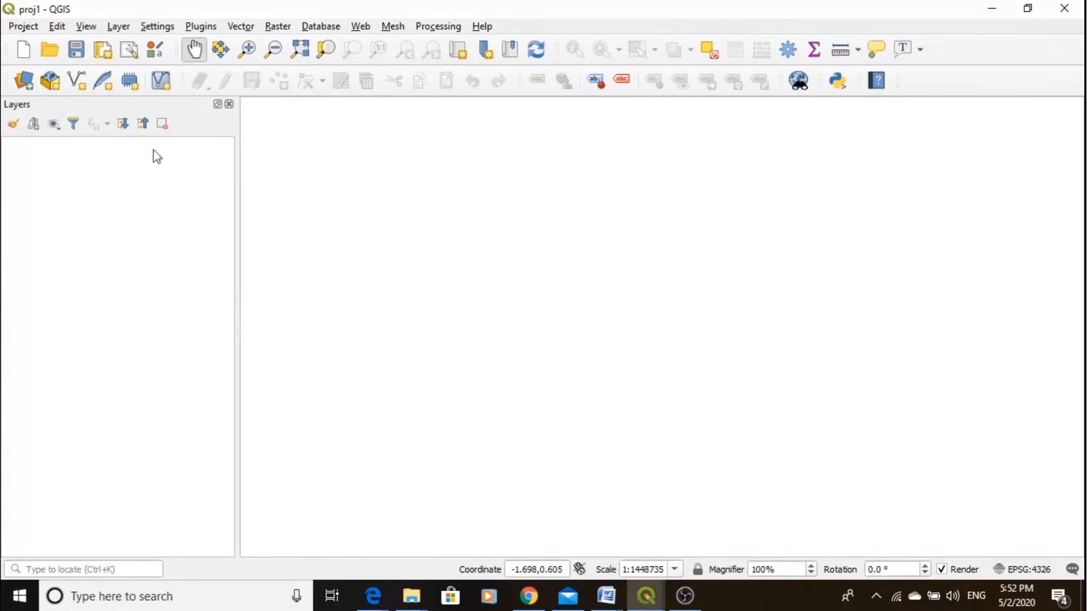
{"action": "left_click", "coordinate": [24, 27]}
{"action": "mouse_move", "coordinate": [55, 26]}
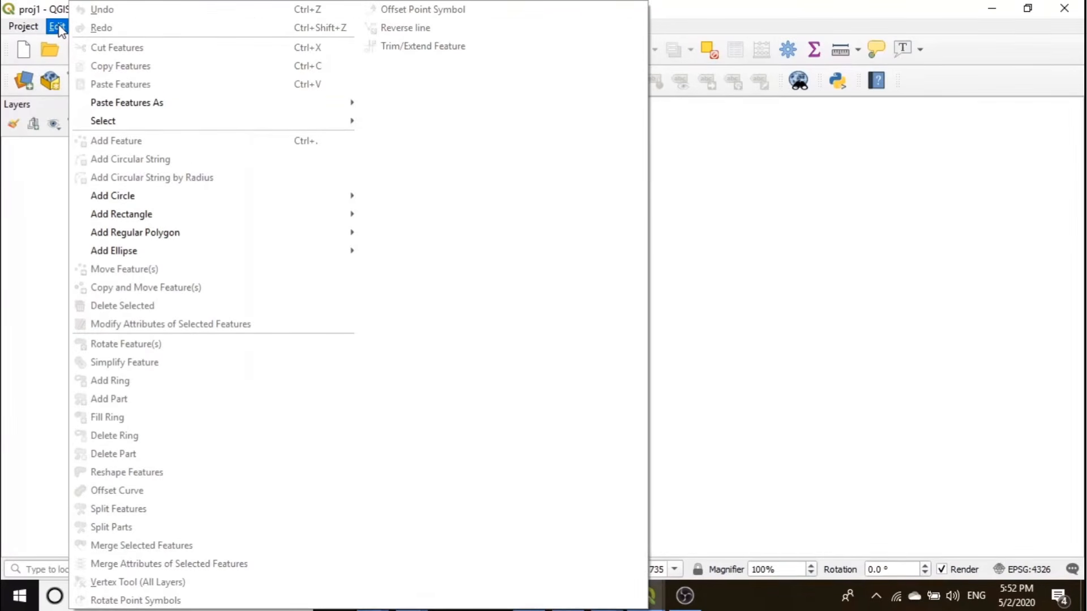
{"action": "left_click", "coordinate": [59, 30]}
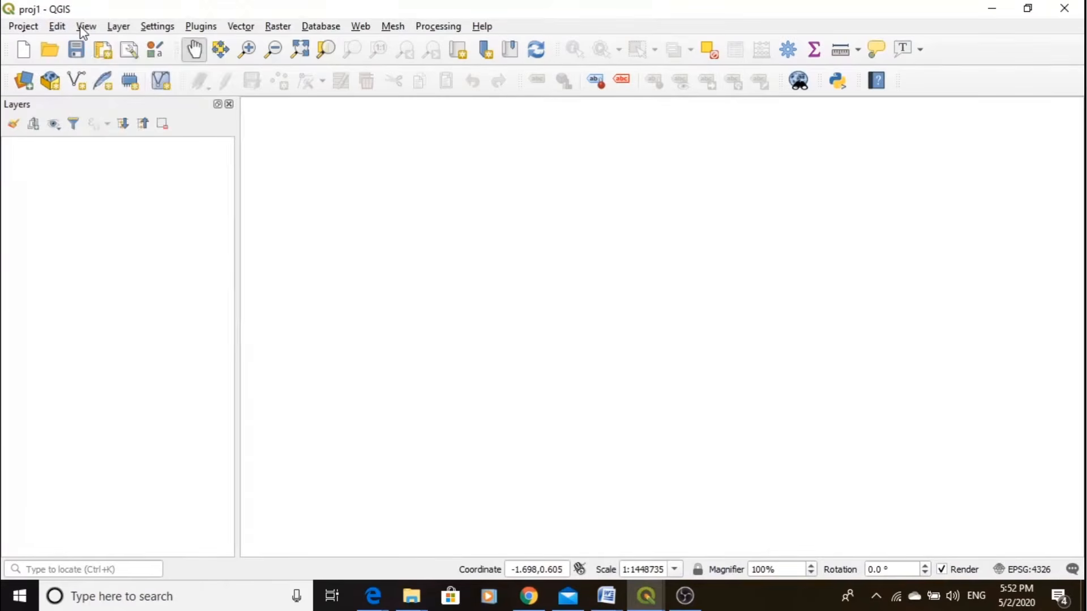
{"action": "left_click", "coordinate": [83, 28]}
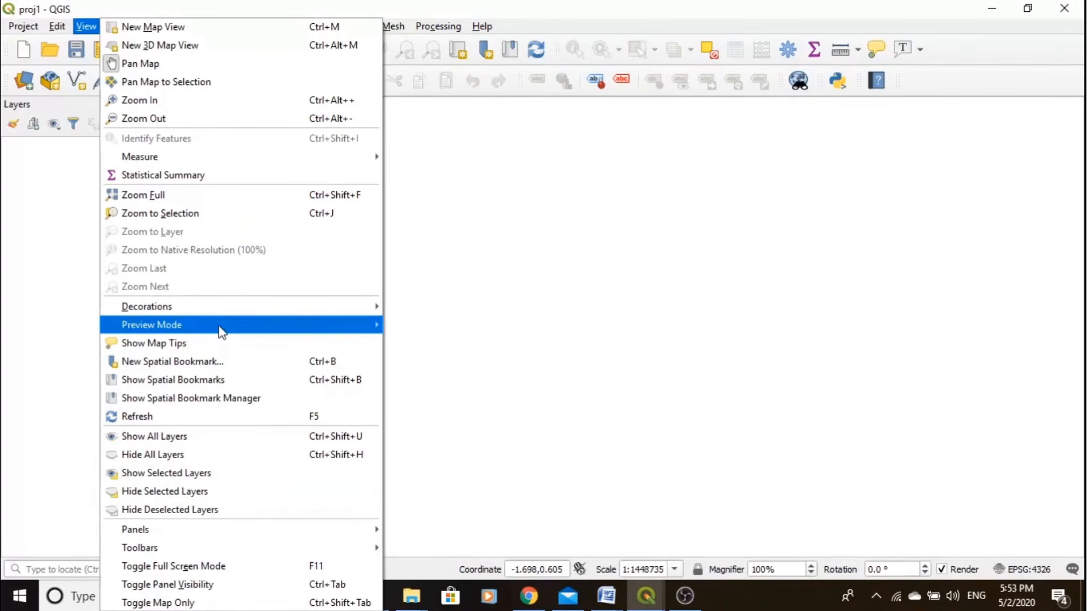
{"action": "mouse_move", "coordinate": [220, 332]}
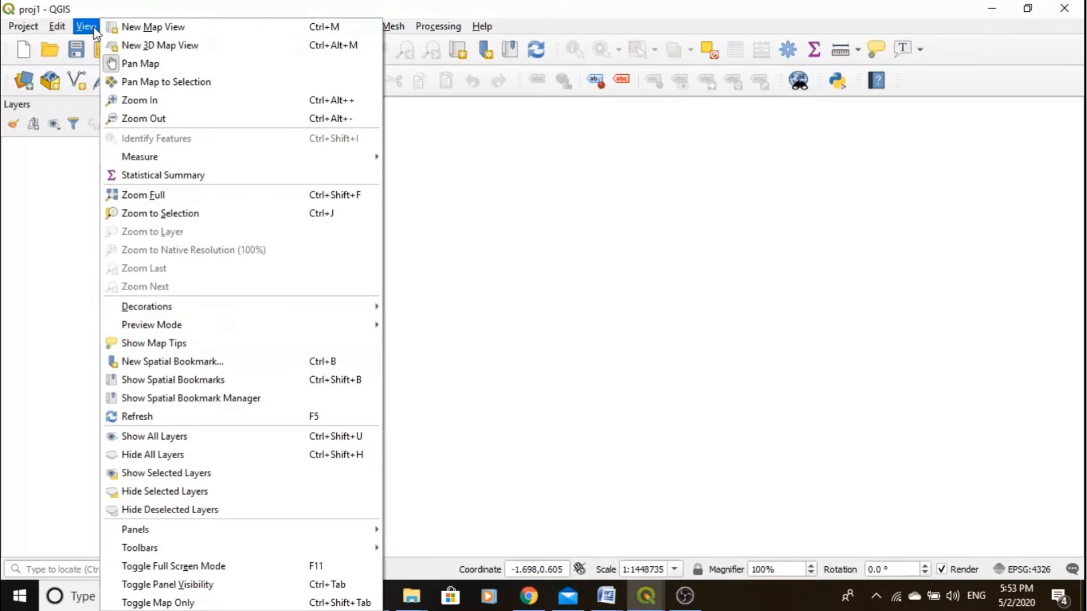
{"action": "left_click", "coordinate": [79, 251]}
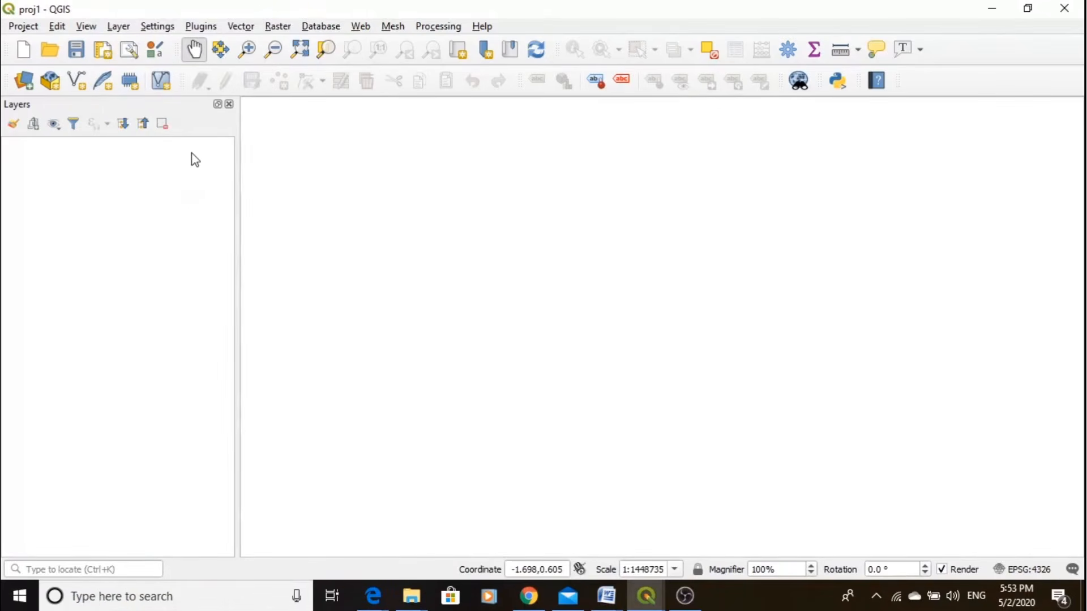
- Close the Layers panel and bring it back into the workspace
{"action": "left_click", "coordinate": [229, 105]}
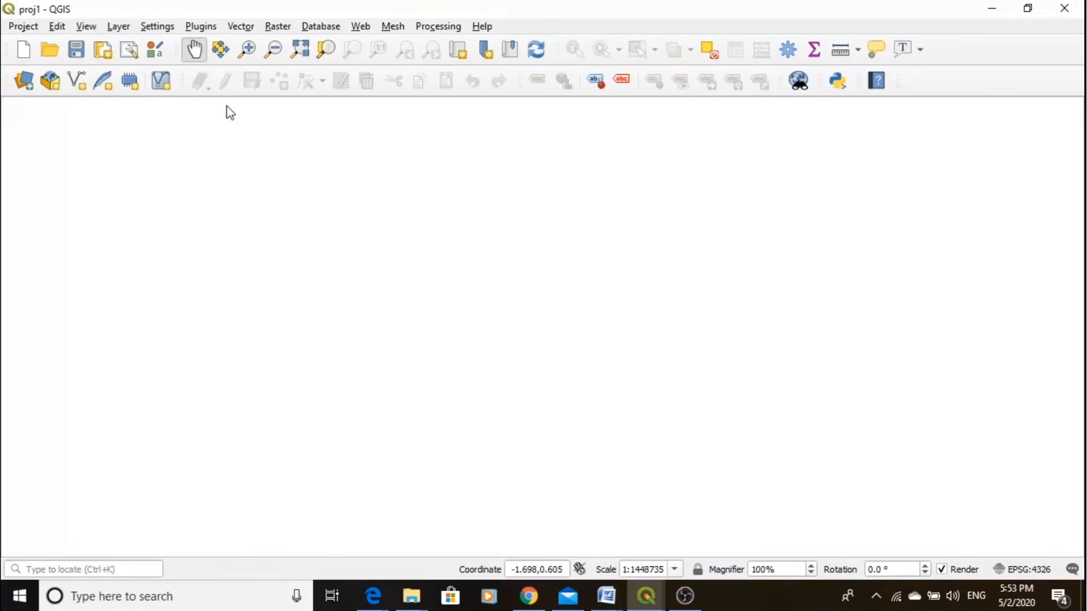
{"action": "left_click", "coordinate": [91, 31]}
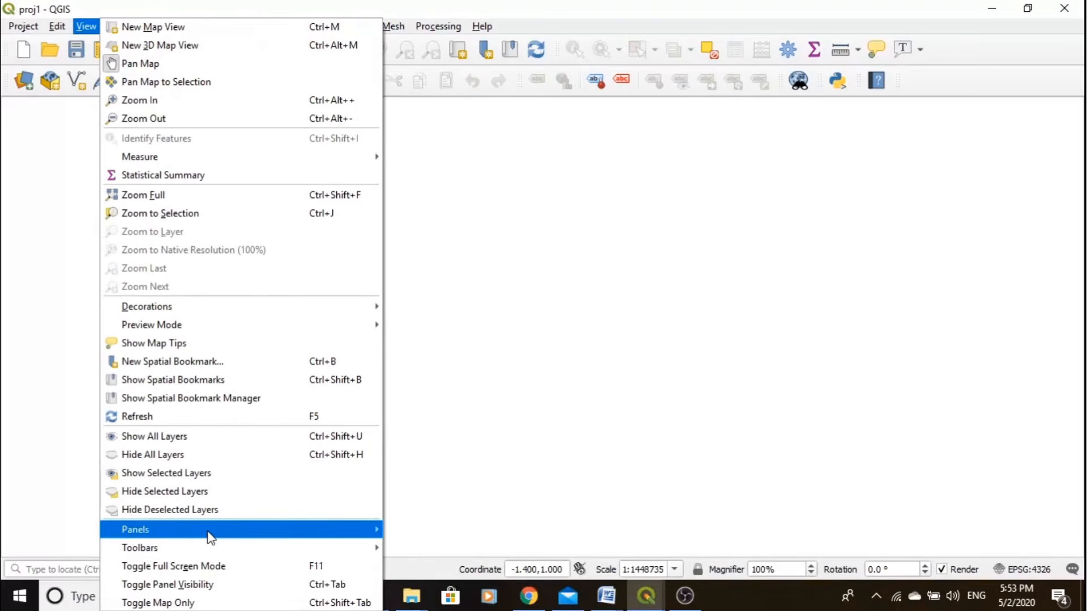
{"action": "mouse_move", "coordinate": [208, 534]}
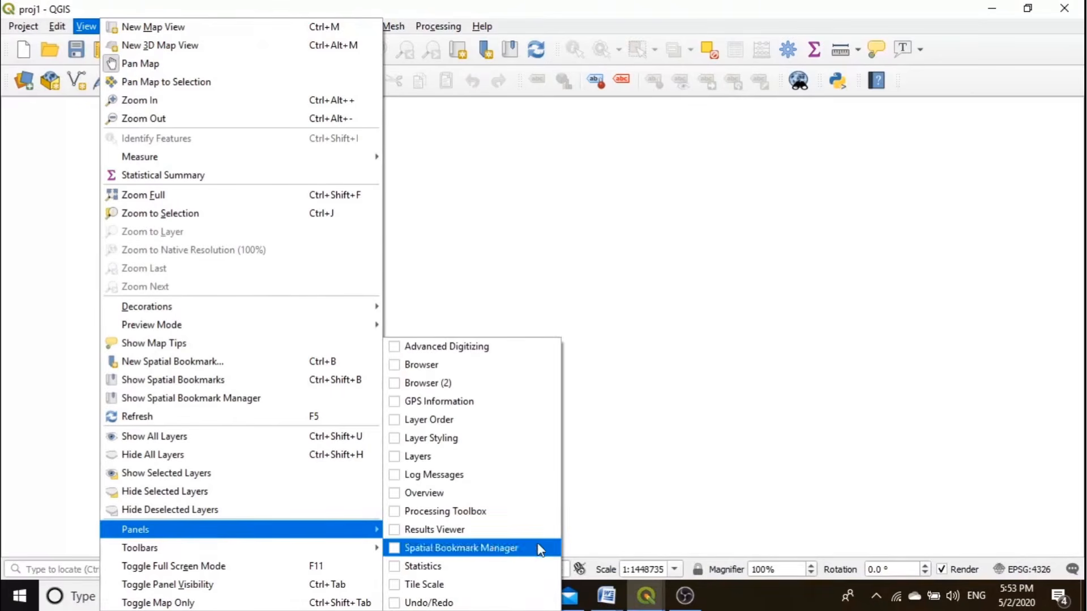
{"action": "left_click", "coordinate": [403, 460]}
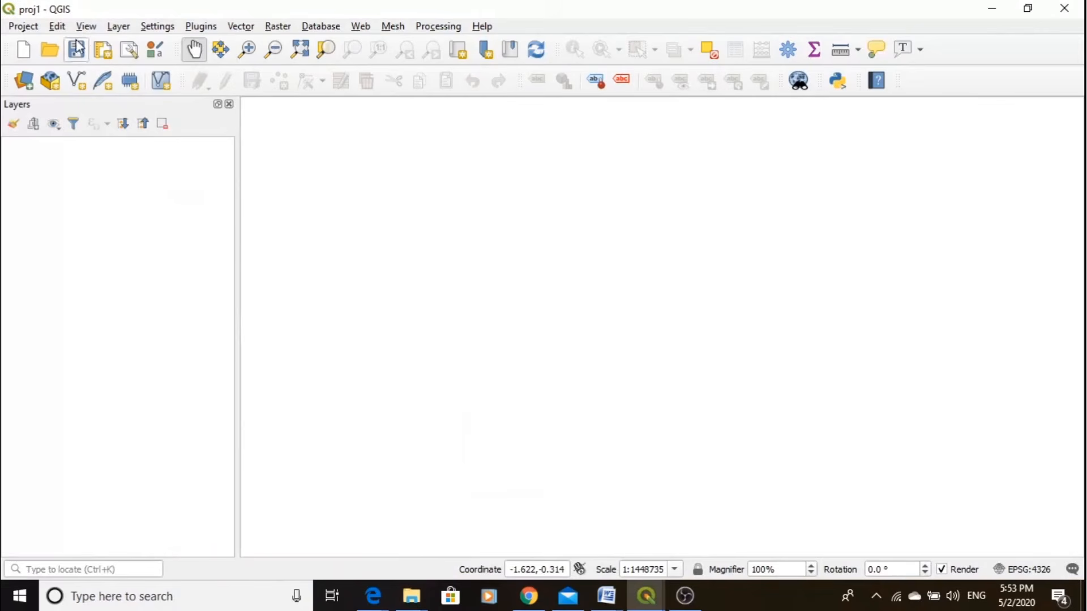
- Show the Browser panel in the workspace
{"action": "left_click", "coordinate": [86, 26]}
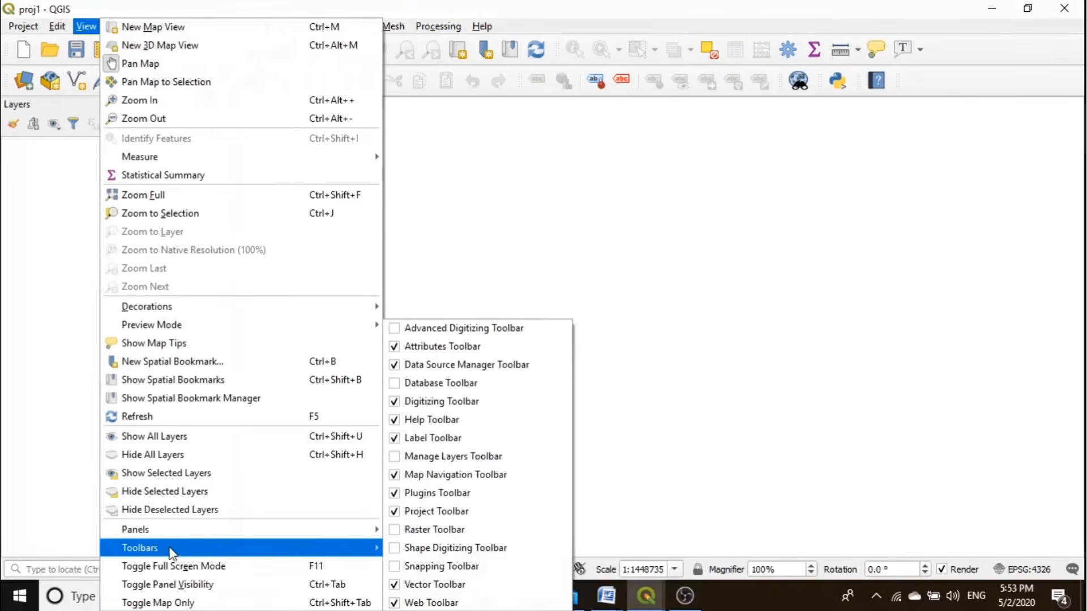
{"action": "mouse_move", "coordinate": [342, 531]}
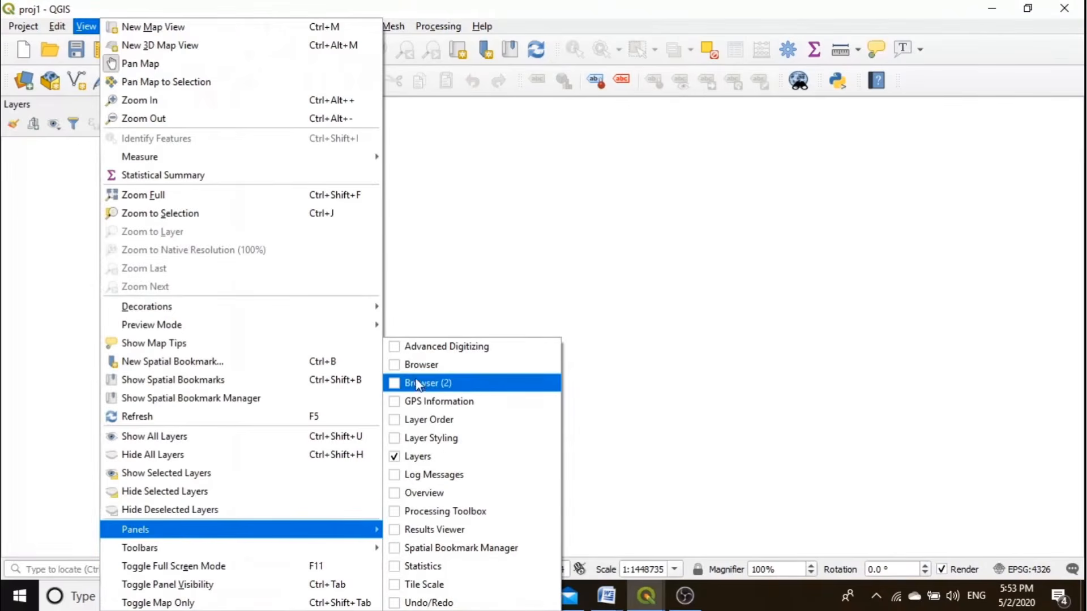
{"action": "left_click", "coordinate": [393, 365]}
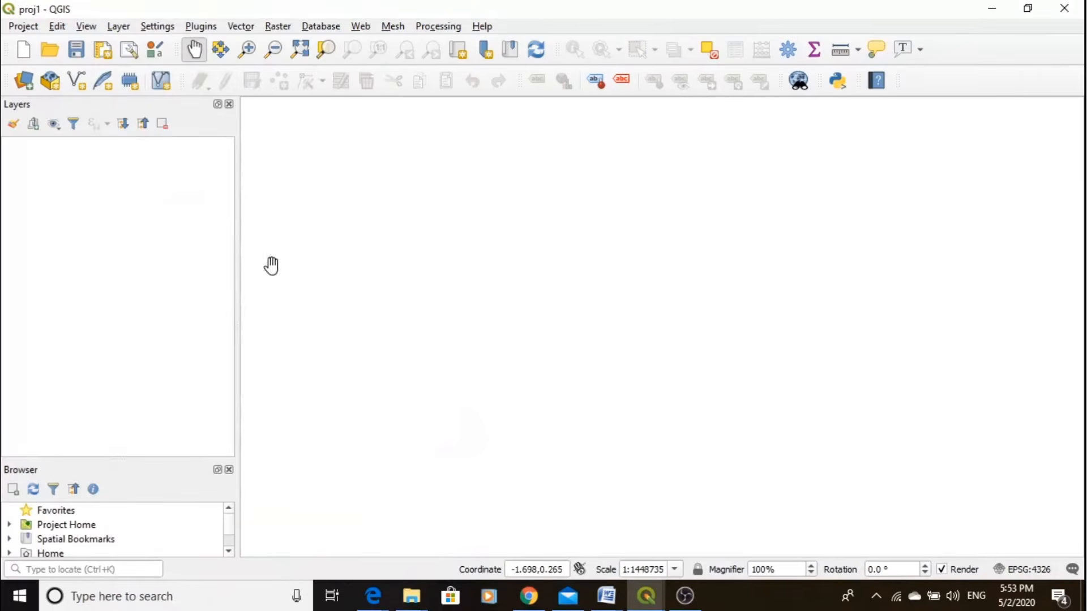
- Turn on the Advanced Digitizing Toolbar and turn it off again
{"action": "left_click", "coordinate": [120, 28]}
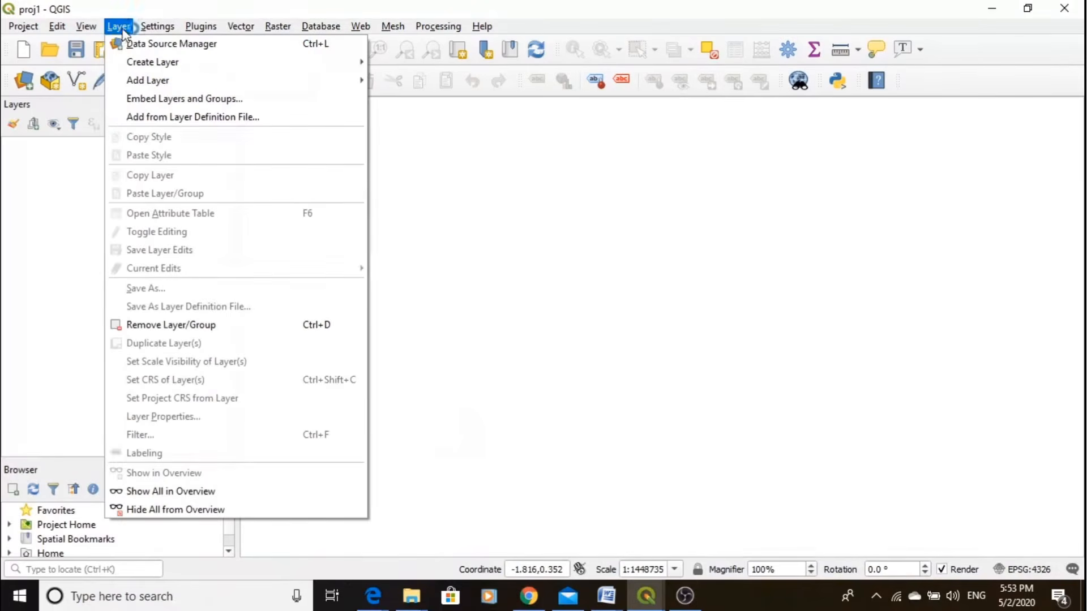
{"action": "mouse_move", "coordinate": [86, 26]}
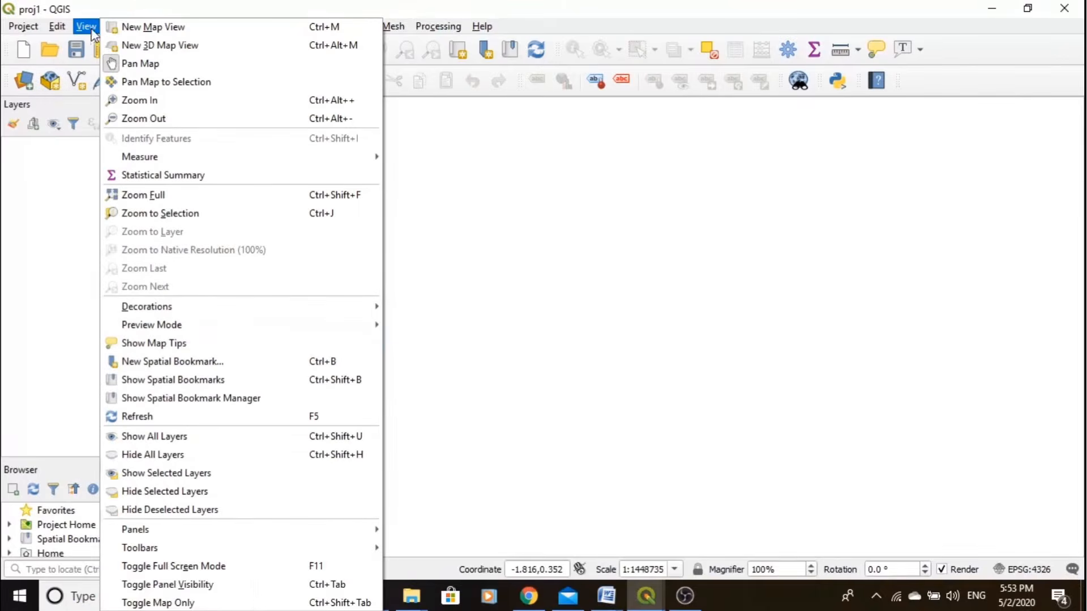
{"action": "mouse_move", "coordinate": [333, 548]}
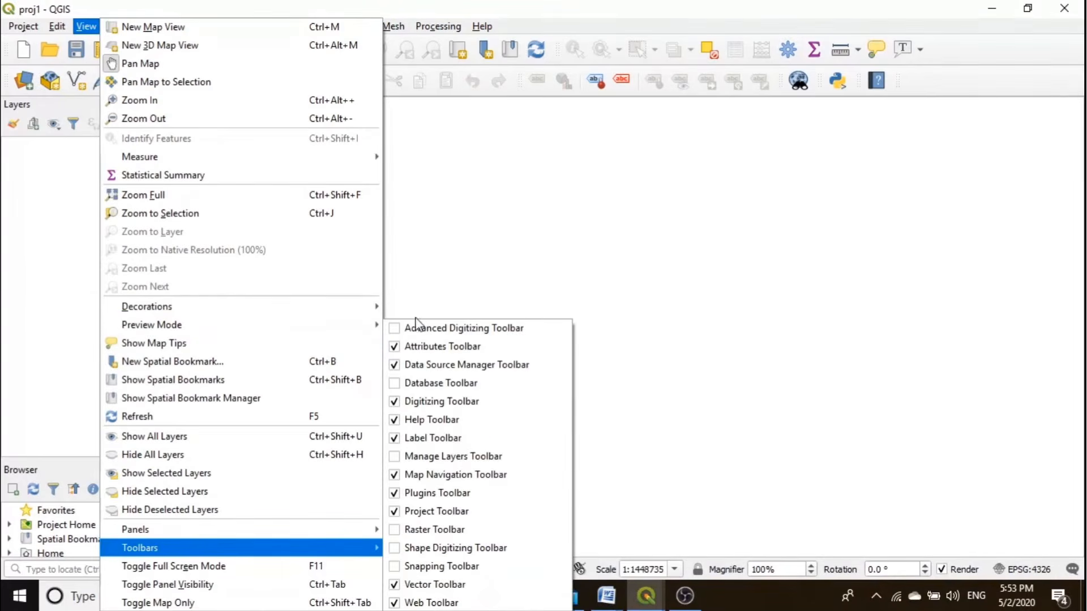
{"action": "left_click", "coordinate": [441, 329]}
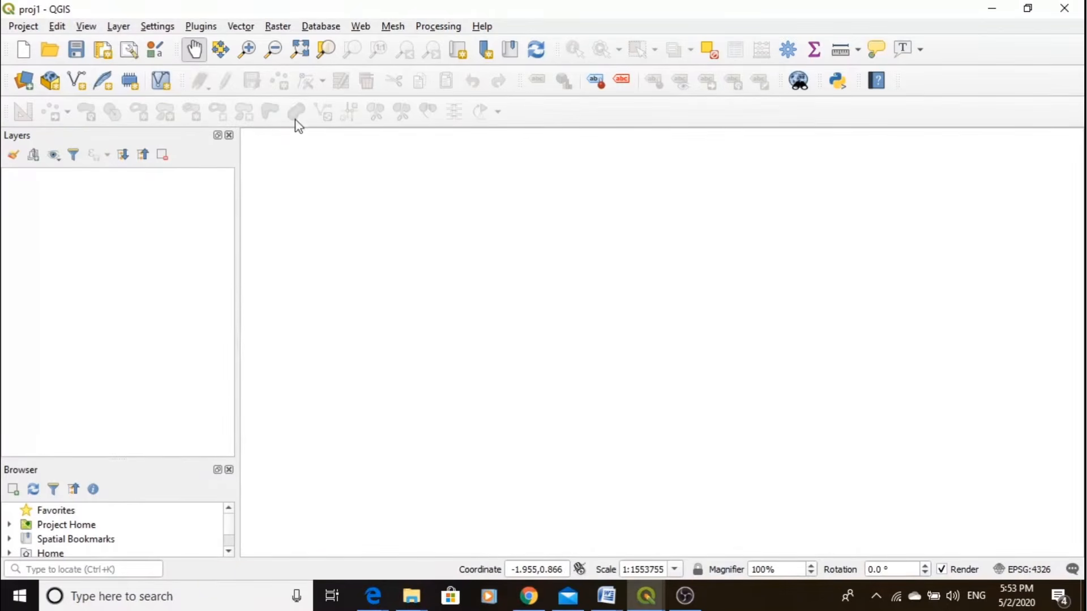
{"action": "left_click", "coordinate": [85, 28]}
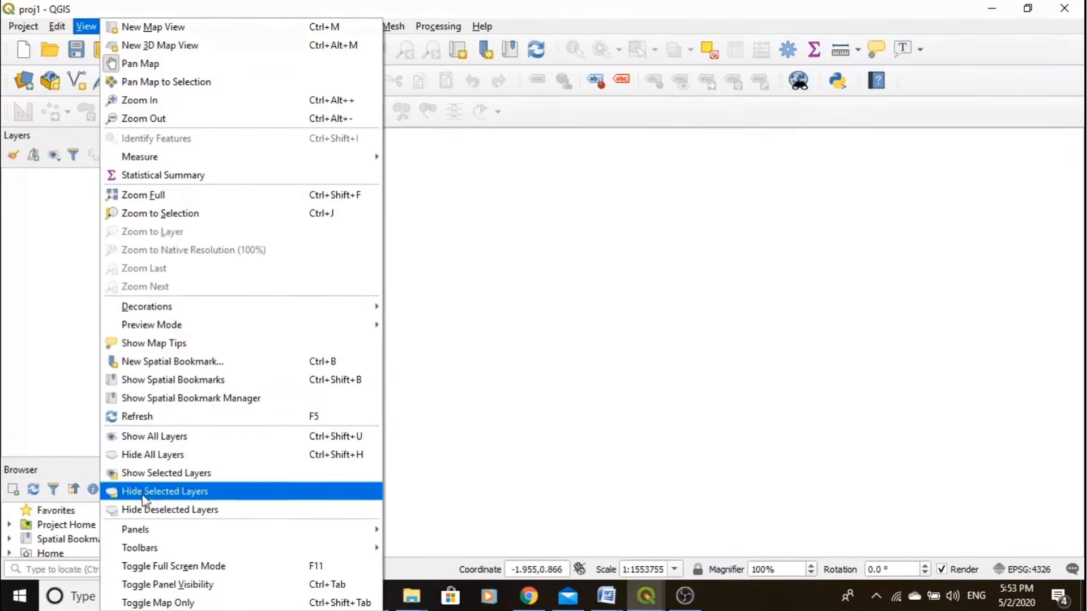
{"action": "mouse_move", "coordinate": [146, 553]}
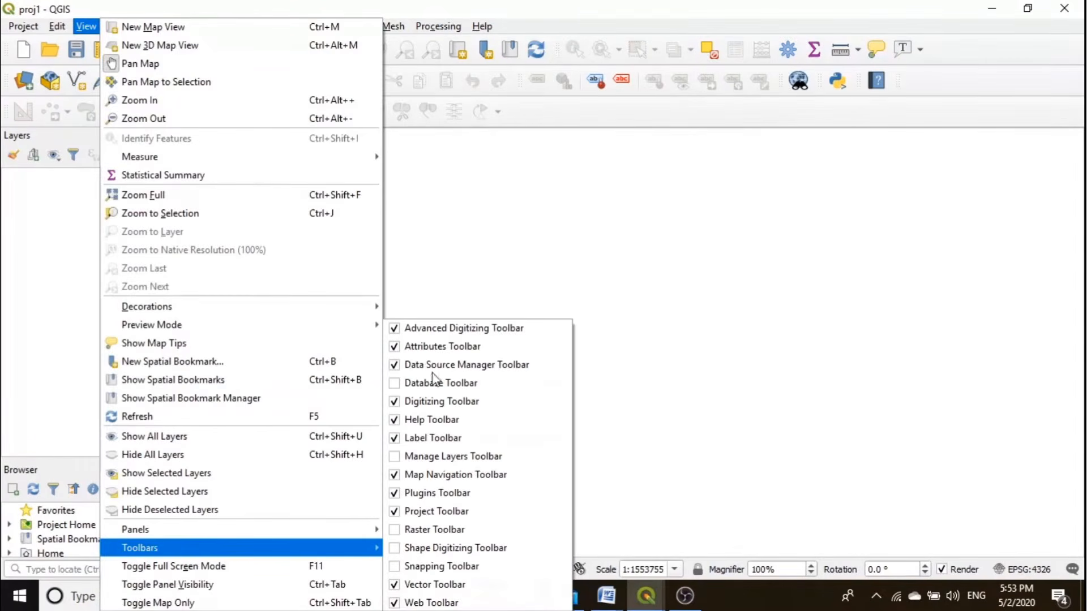
{"action": "left_click", "coordinate": [396, 330]}
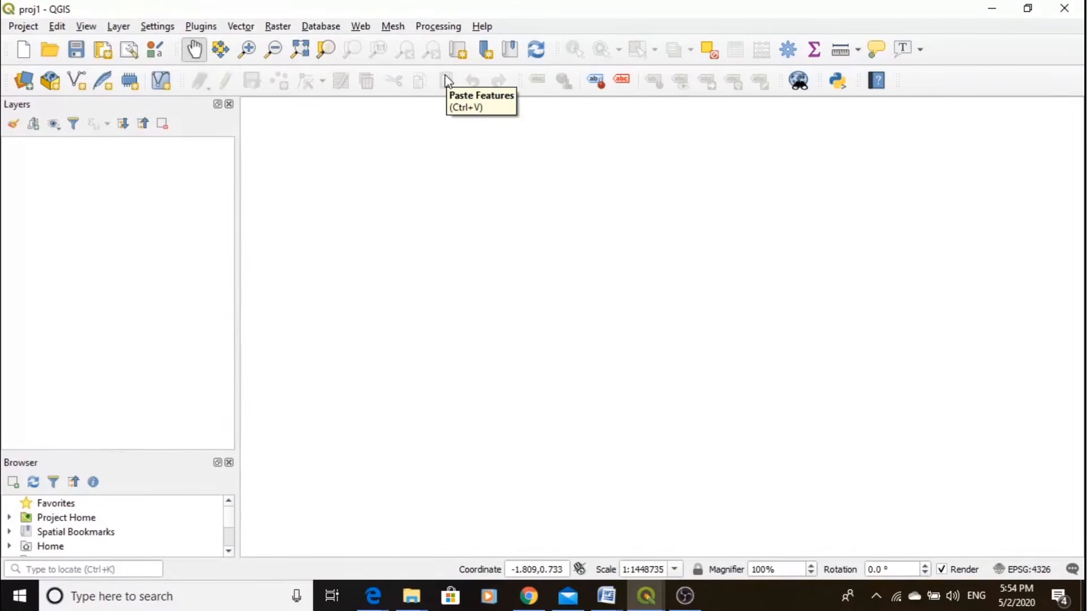
- Close the Browser panel and narrow the Layers panel to give the map canvas more width
{"action": "left_click", "coordinate": [230, 463]}
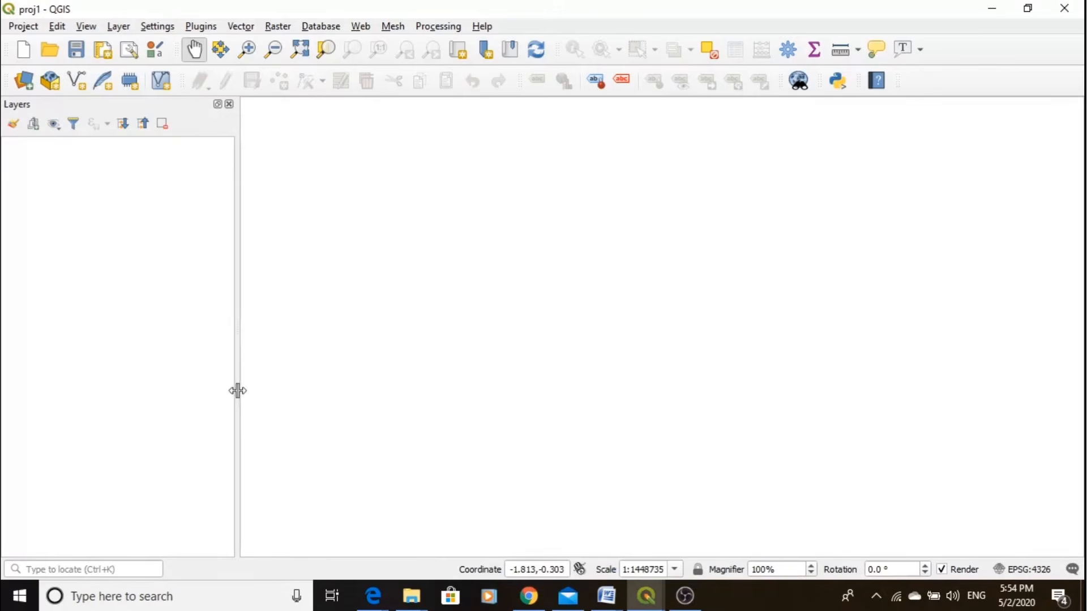
{"action": "left_click_drag", "start_coordinate": [238, 390], "coordinate": [201, 389]}
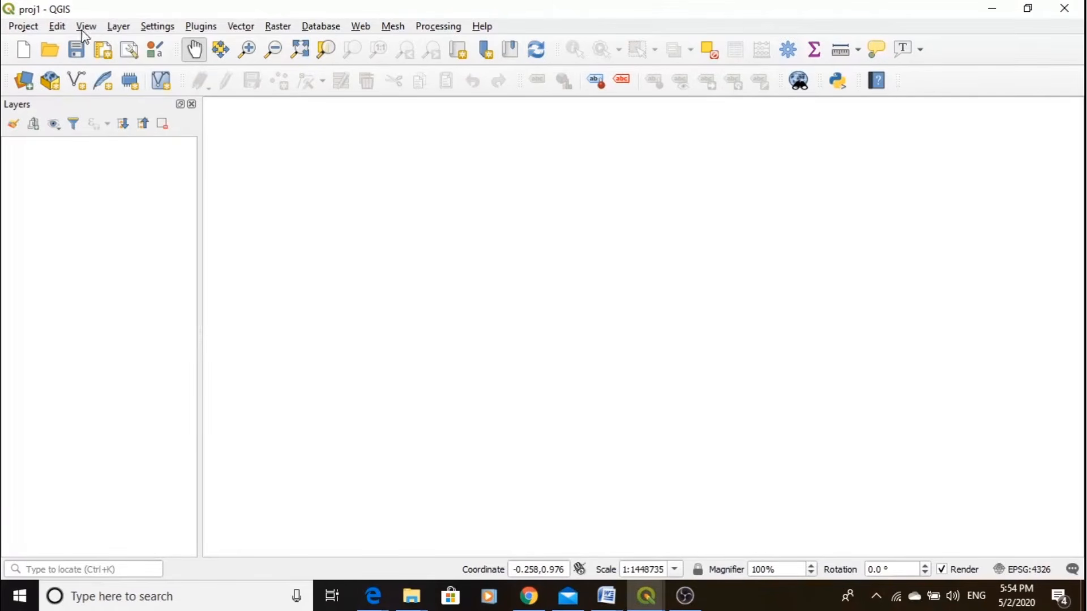
- Examine the layer creation options, then open the Data Source Manager's Vector page and close it without adding data
{"action": "left_click", "coordinate": [119, 26]}
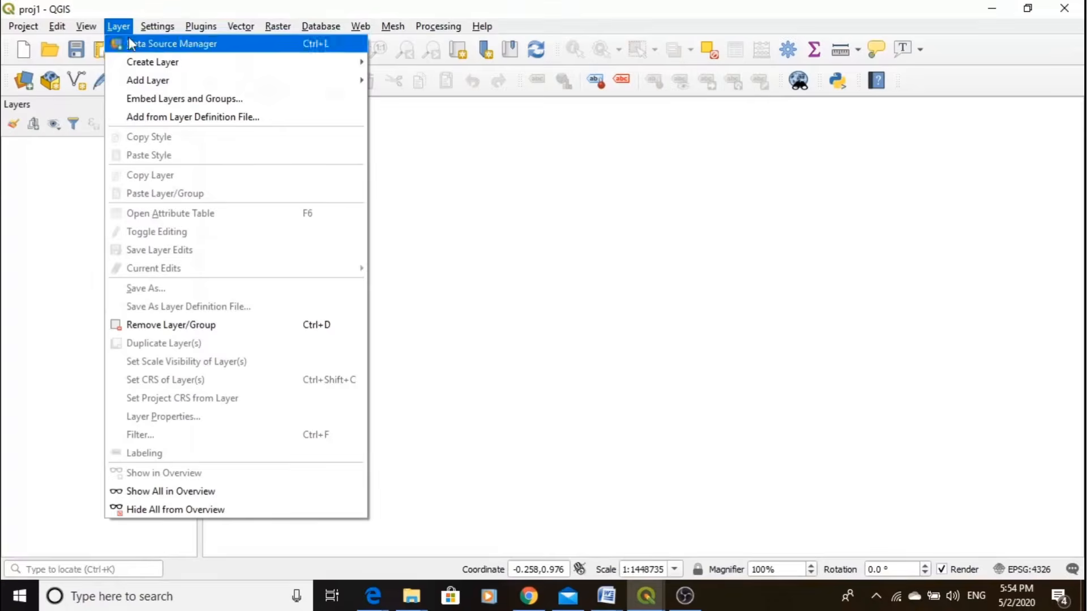
{"action": "mouse_move", "coordinate": [133, 60]}
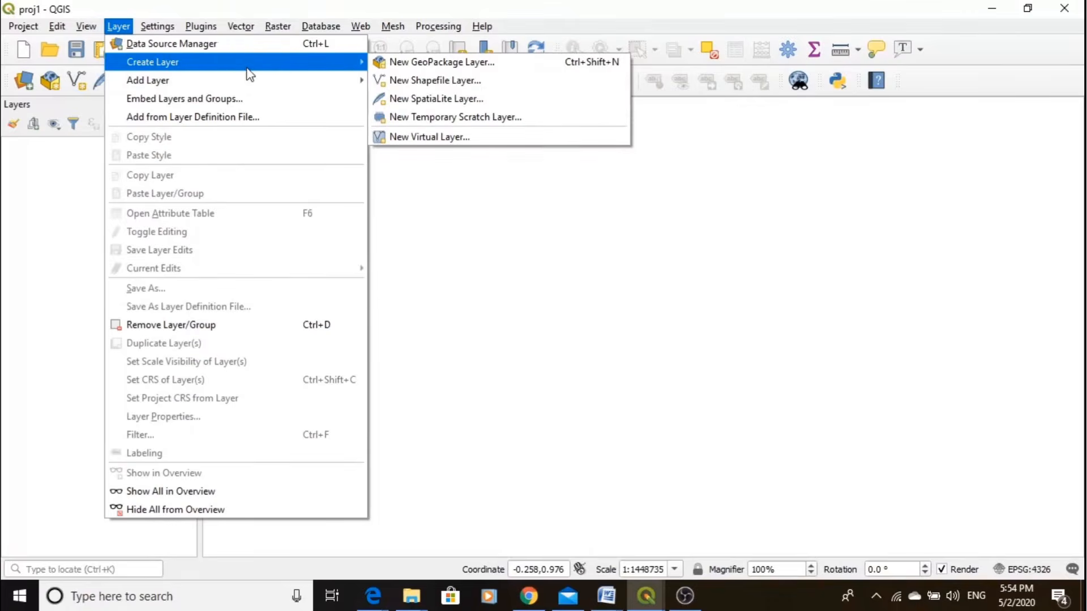
{"action": "mouse_move", "coordinate": [223, 80]}
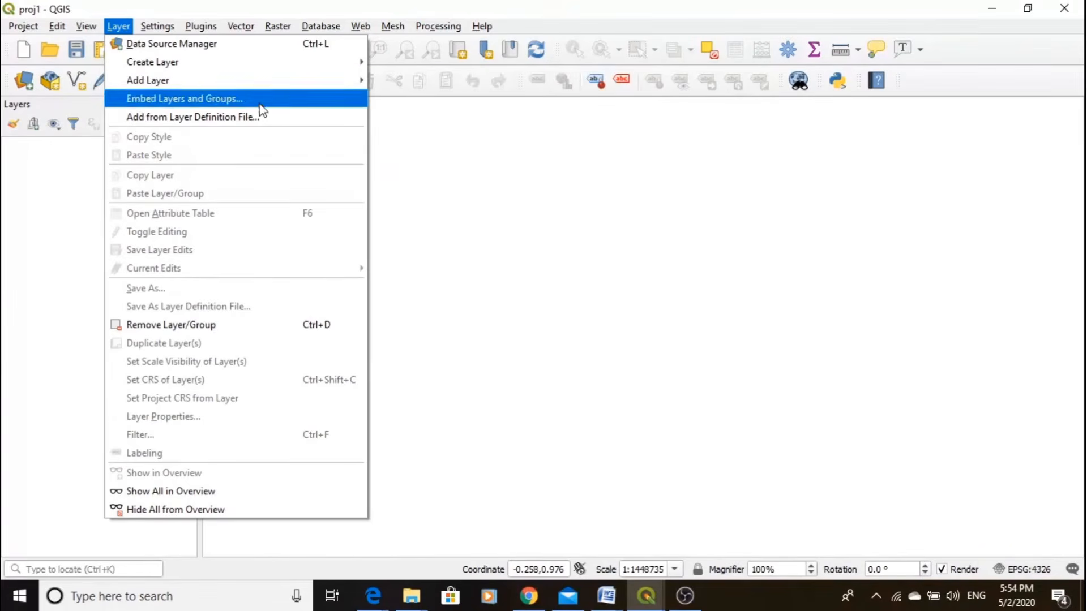
{"action": "left_click", "coordinate": [430, 77]}
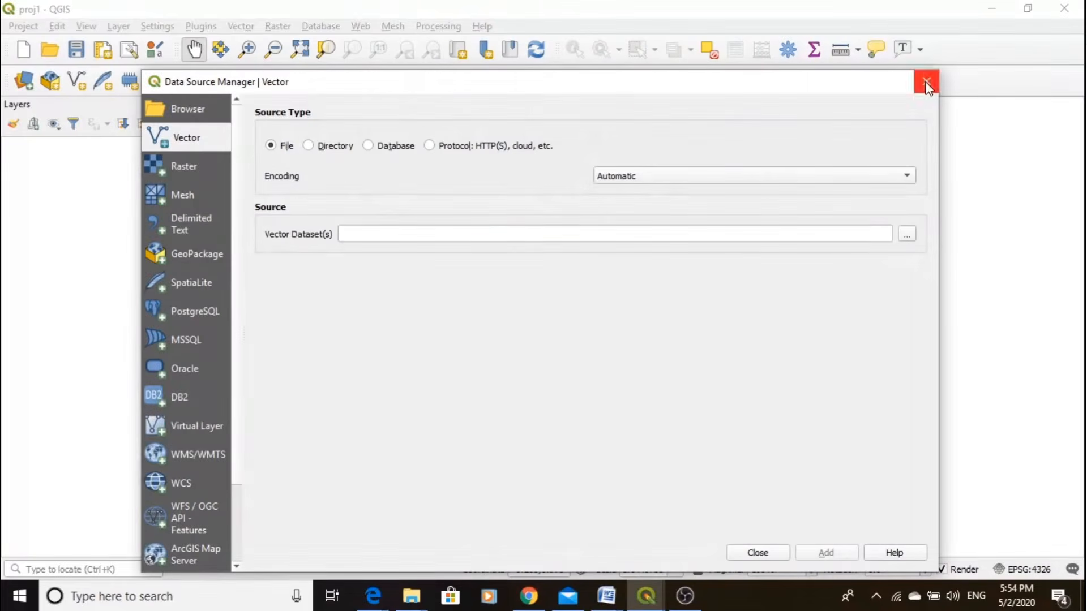
{"action": "left_click", "coordinate": [927, 82]}
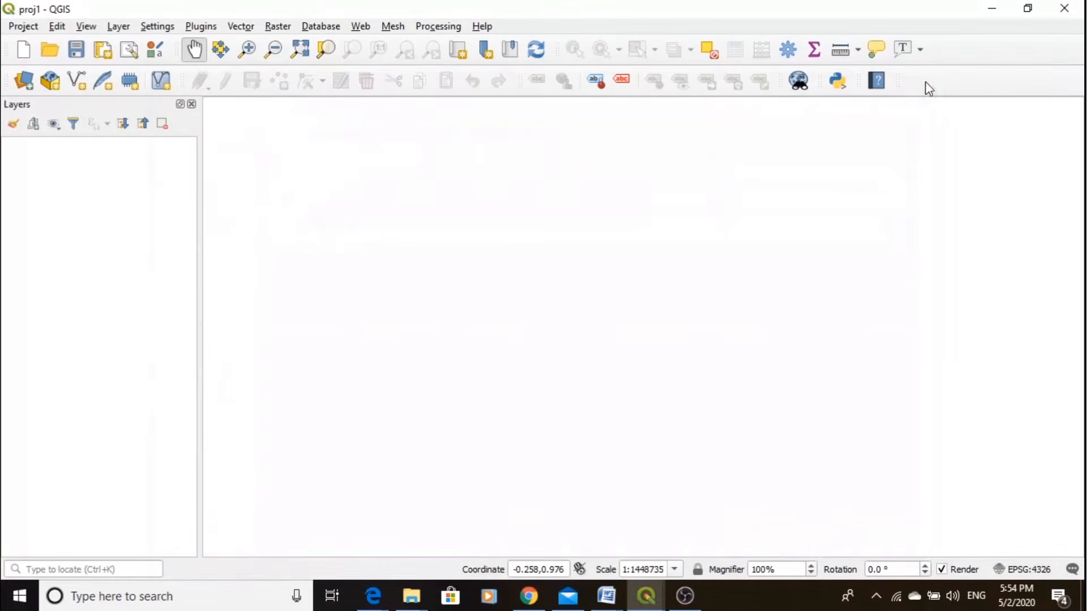
- Examine the available layer, settings and plugin commands
{"action": "left_click", "coordinate": [128, 29]}
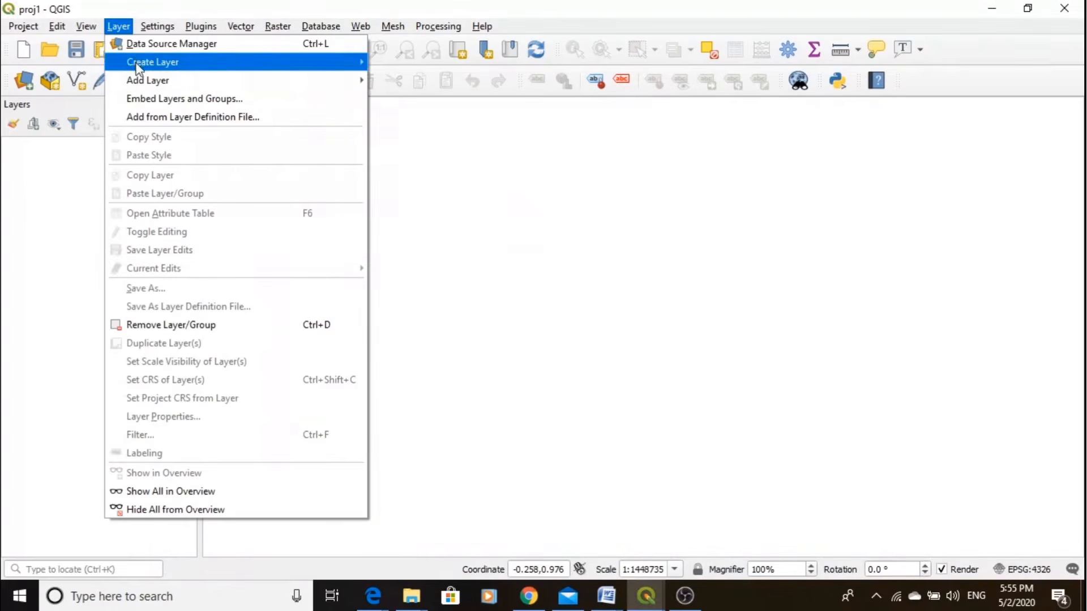
{"action": "mouse_move", "coordinate": [139, 80]}
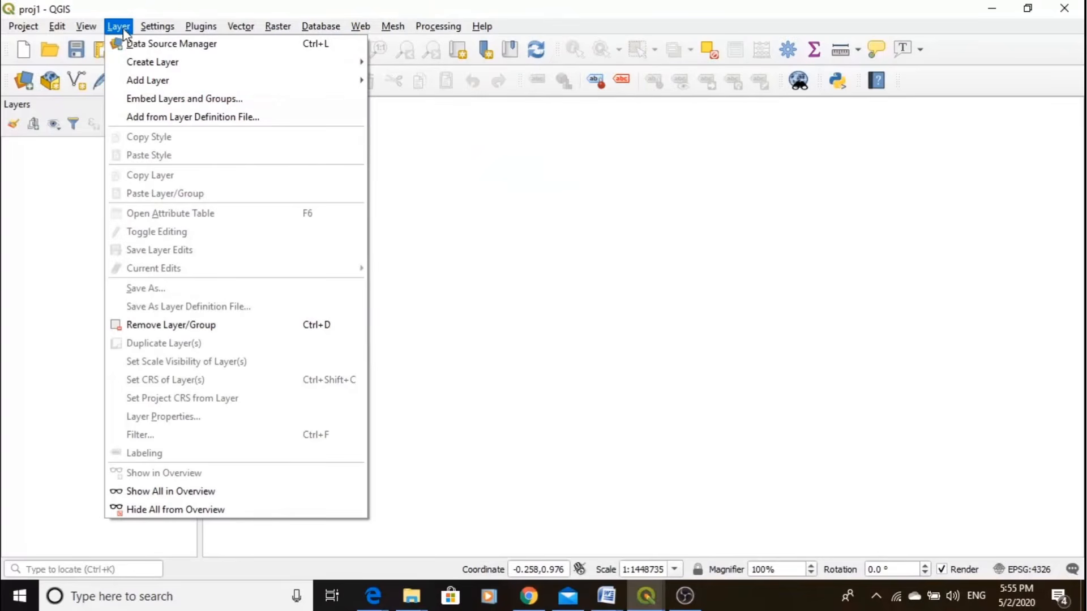
{"action": "mouse_move", "coordinate": [150, 29]}
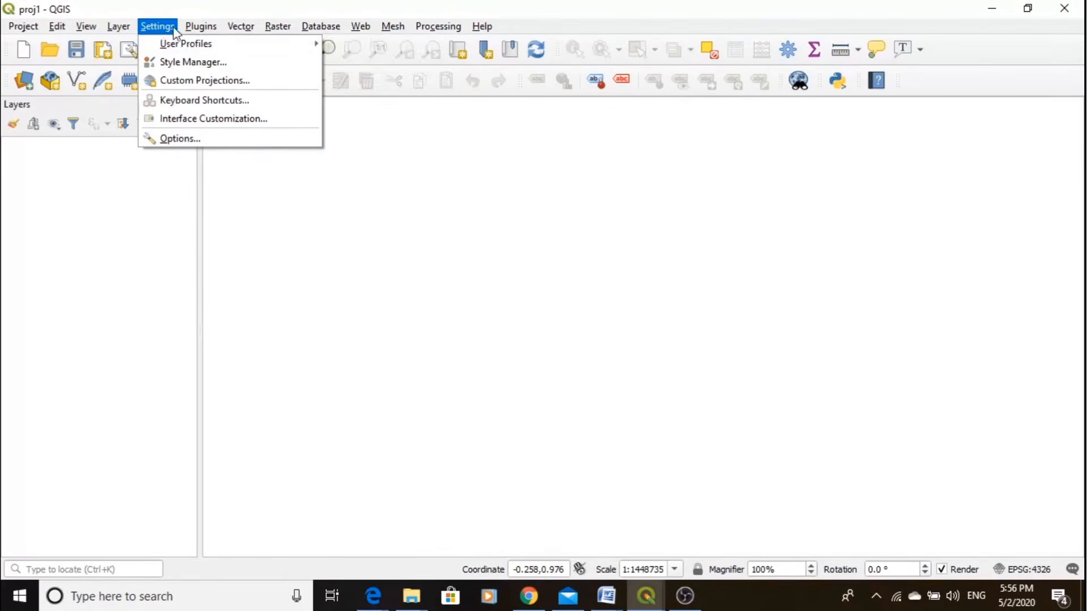
{"action": "mouse_move", "coordinate": [200, 33]}
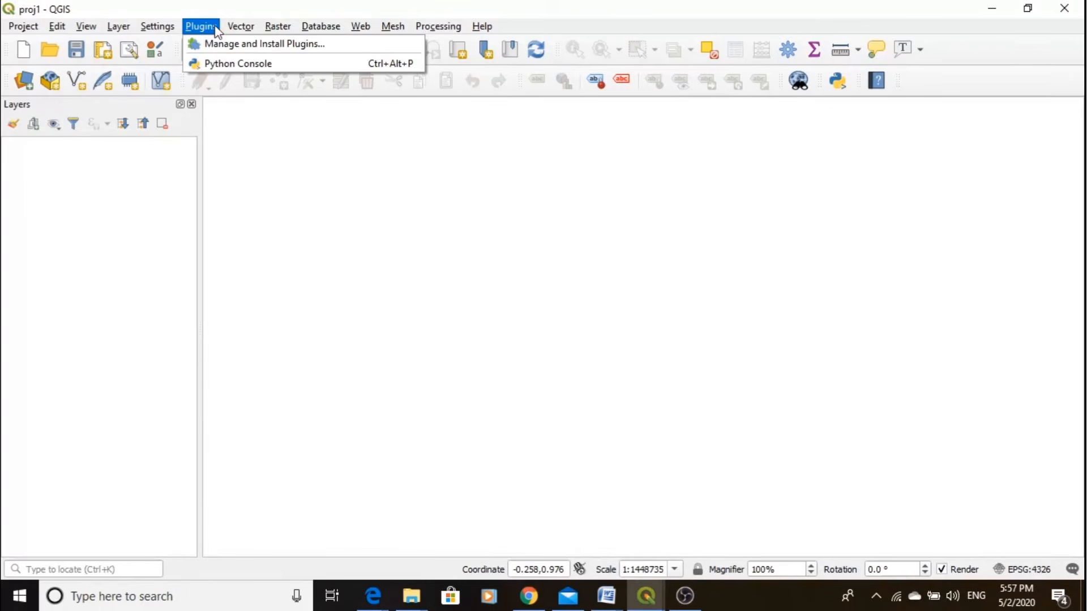
- Examine the vector geometry and analysis tools, the raster processing tools, and the database and web commands
{"action": "mouse_move", "coordinate": [230, 31]}
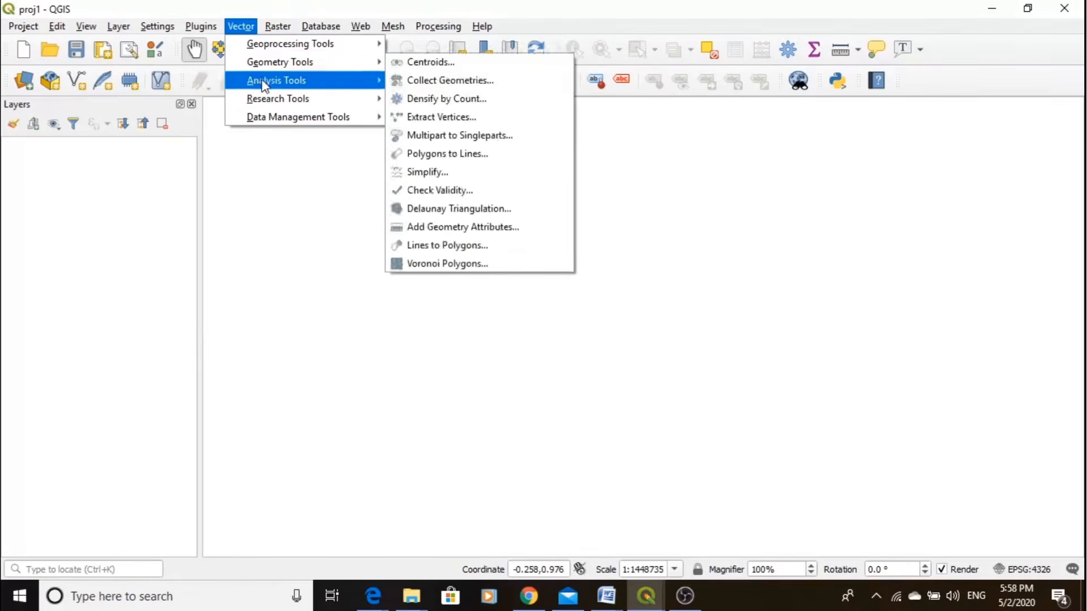
{"action": "mouse_move", "coordinate": [264, 104]}
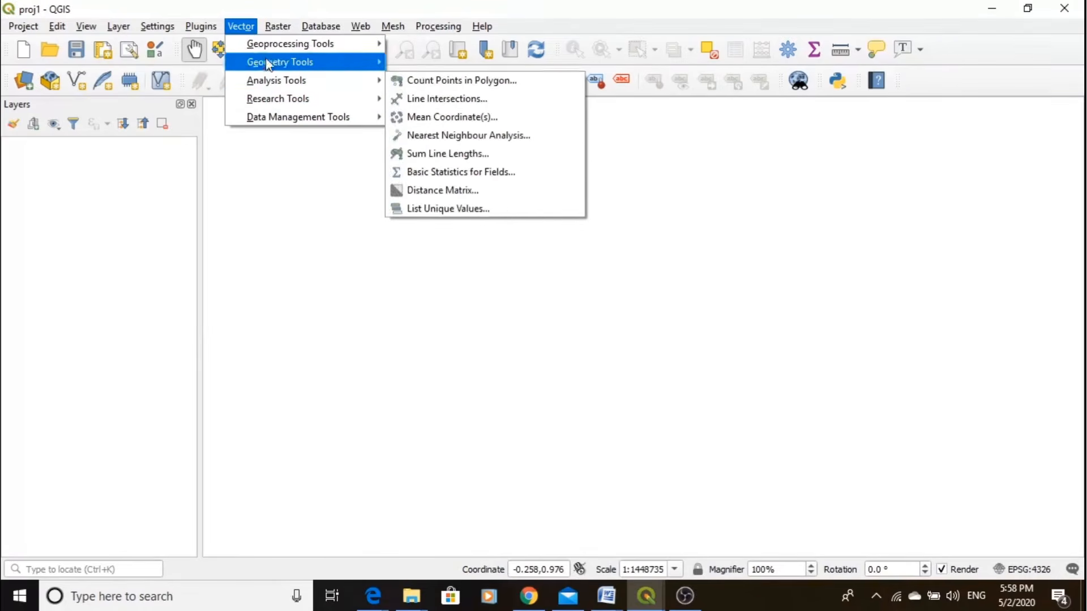
{"action": "mouse_move", "coordinate": [267, 48]}
{"action": "mouse_move", "coordinate": [273, 65]}
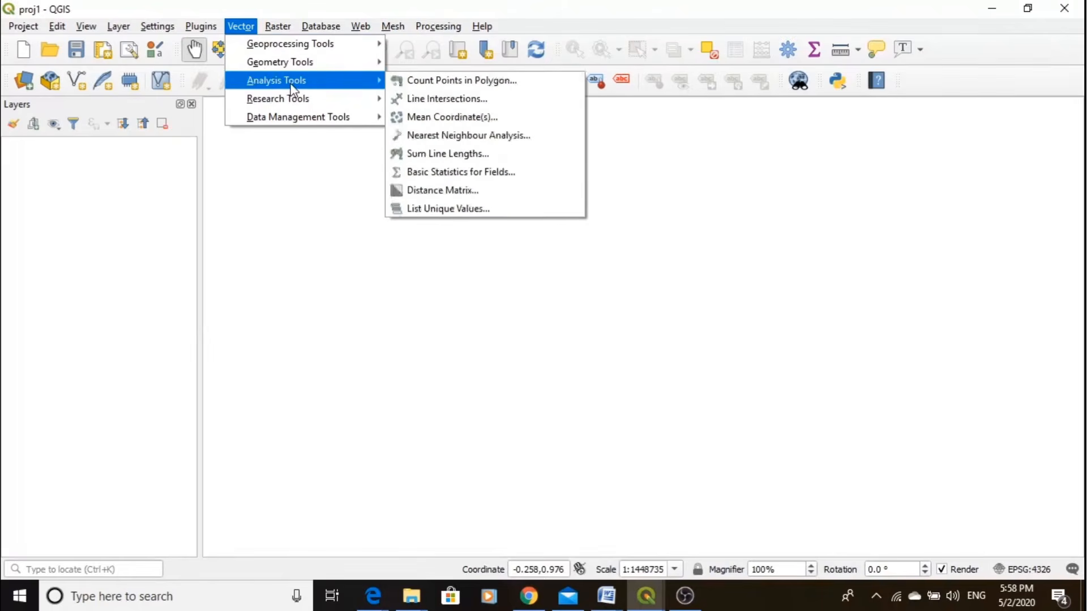
{"action": "mouse_move", "coordinate": [276, 28]}
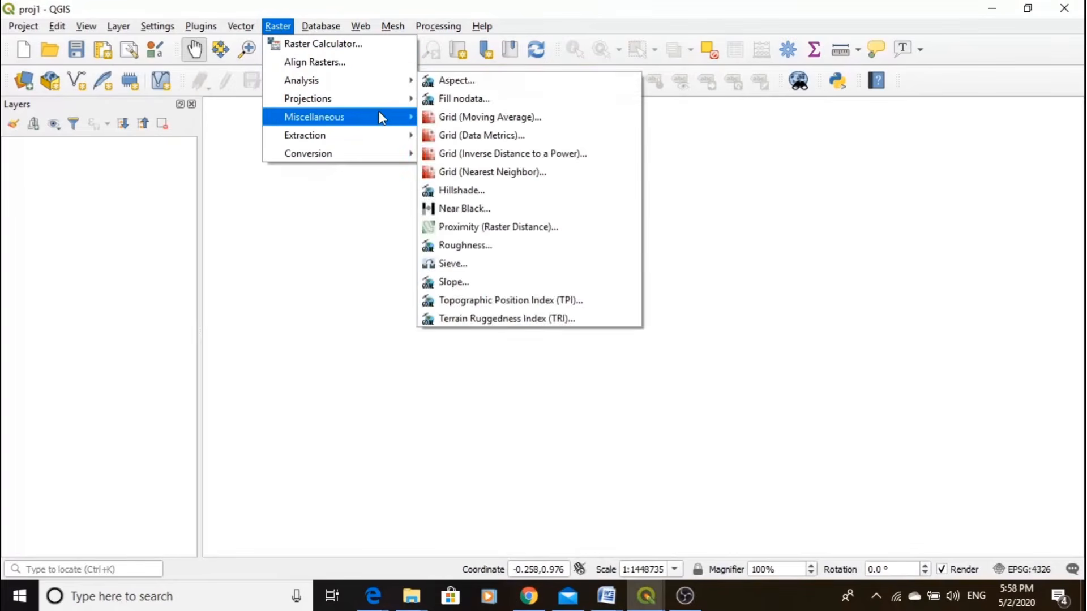
{"action": "mouse_move", "coordinate": [386, 116]}
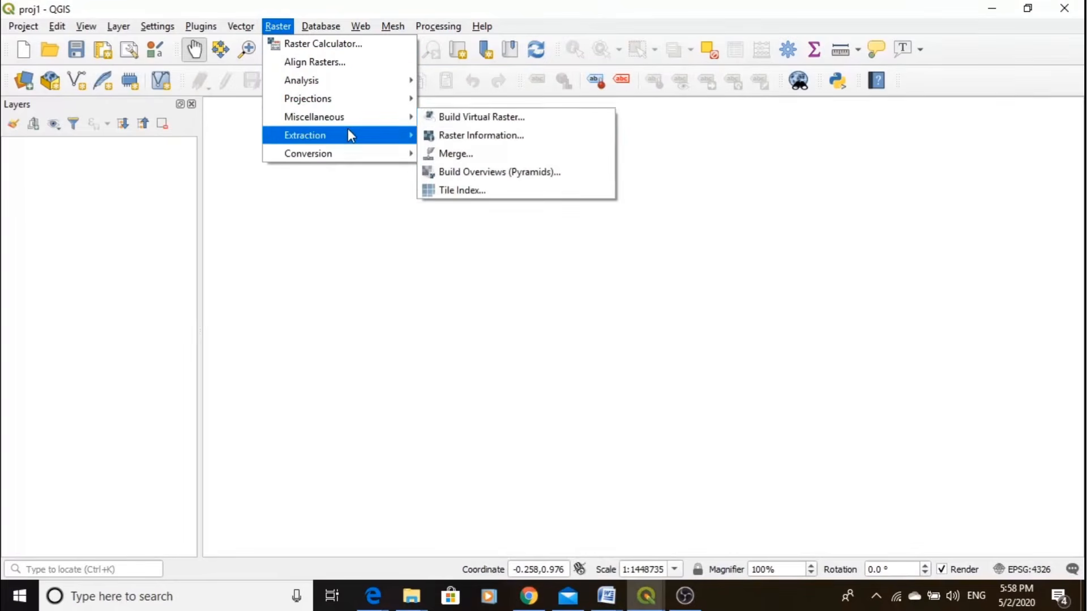
{"action": "mouse_move", "coordinate": [410, 137]}
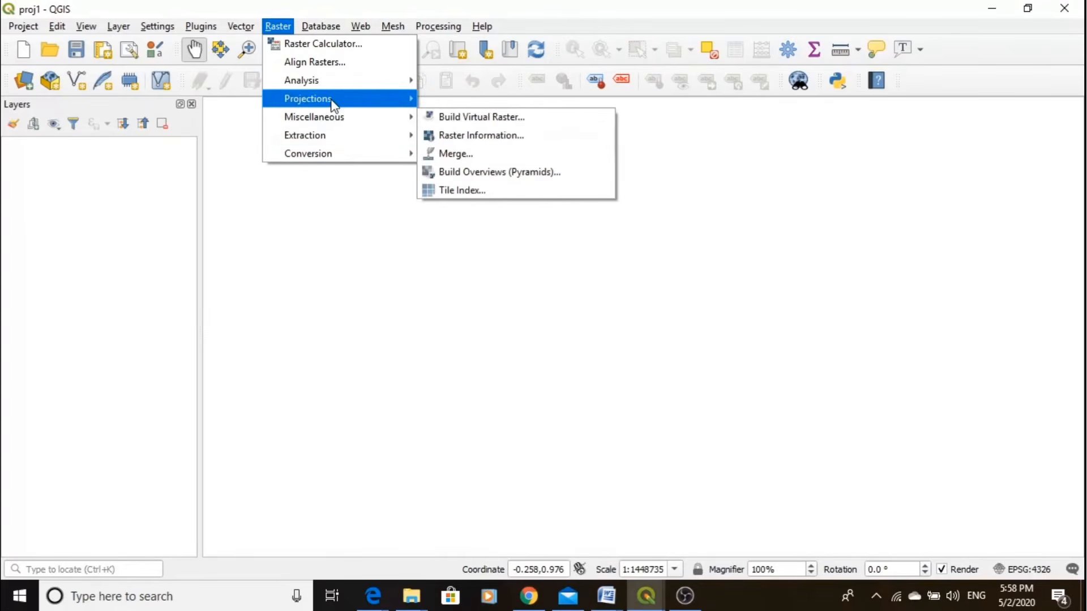
{"action": "mouse_move", "coordinate": [334, 105]}
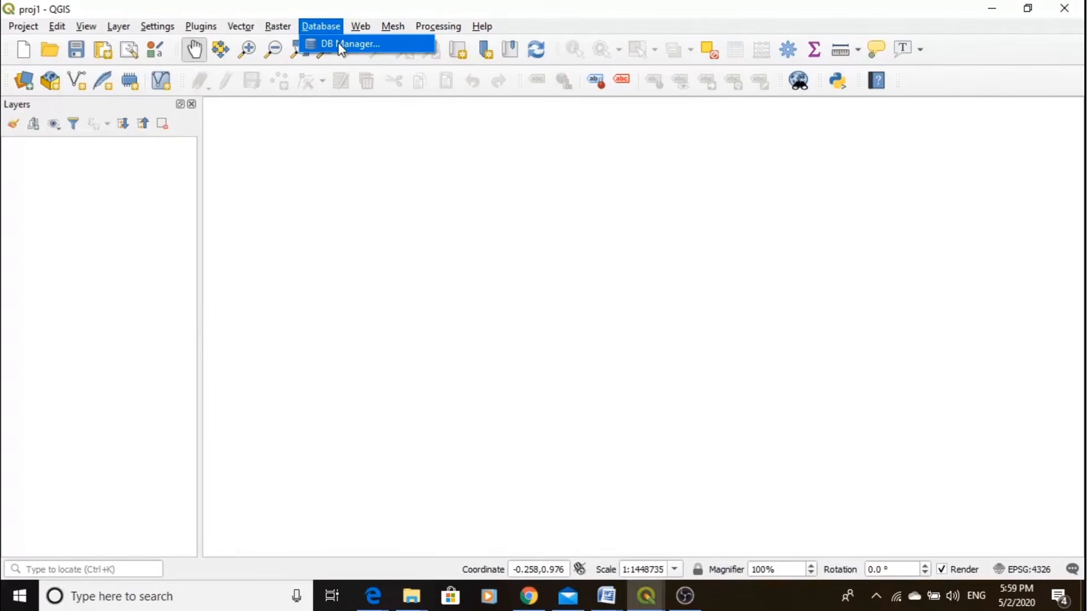
{"action": "mouse_move", "coordinate": [359, 30]}
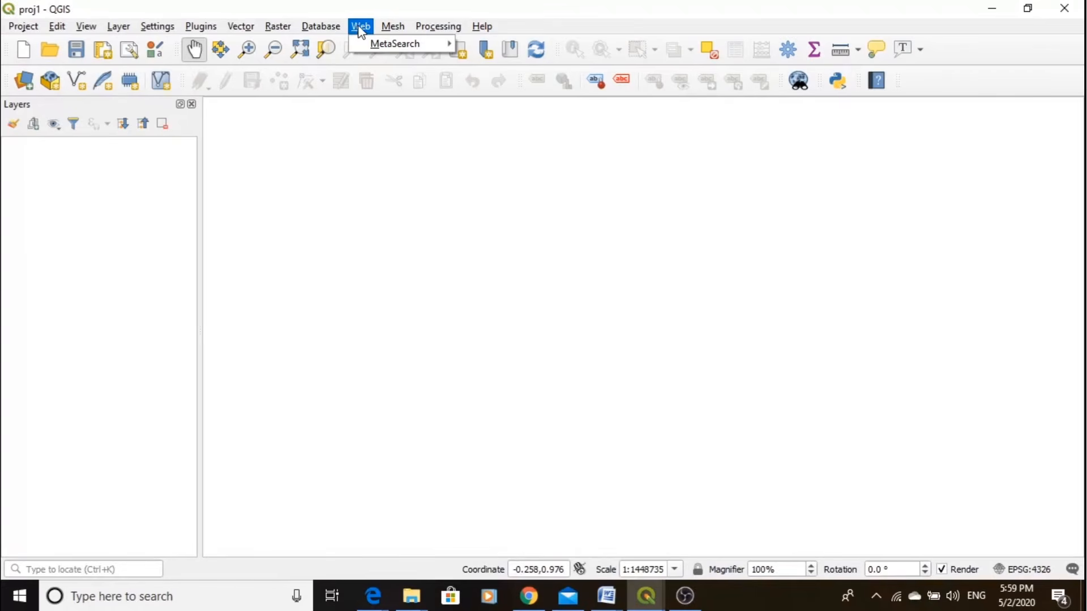
- Search the Processing Toolbox for "clip" and view the Vector overlay Clip tool's parameters without running it
{"action": "mouse_move", "coordinate": [422, 27]}
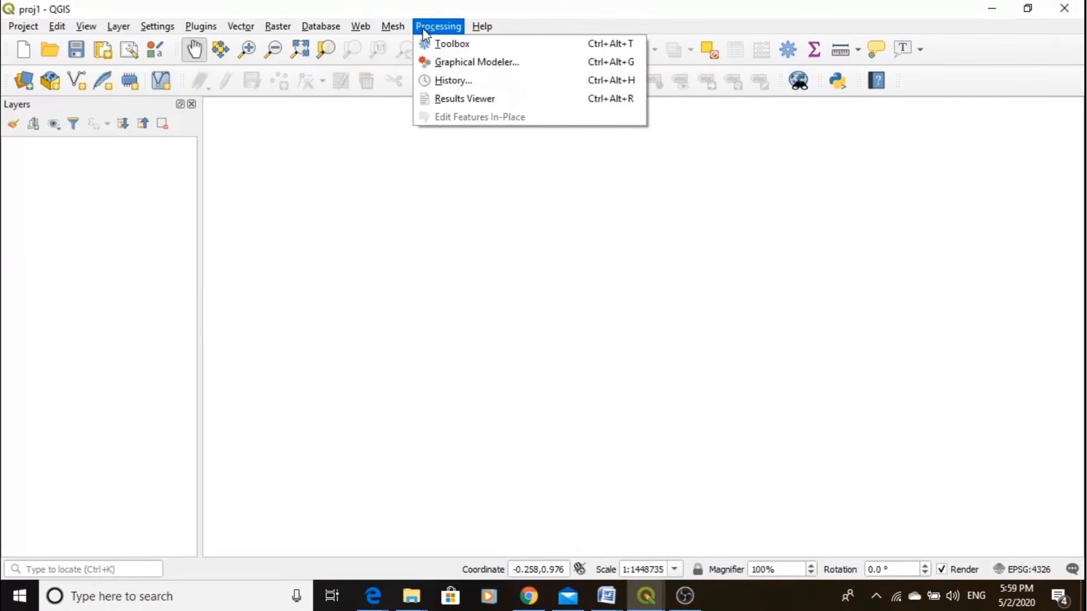
{"action": "left_click", "coordinate": [450, 45]}
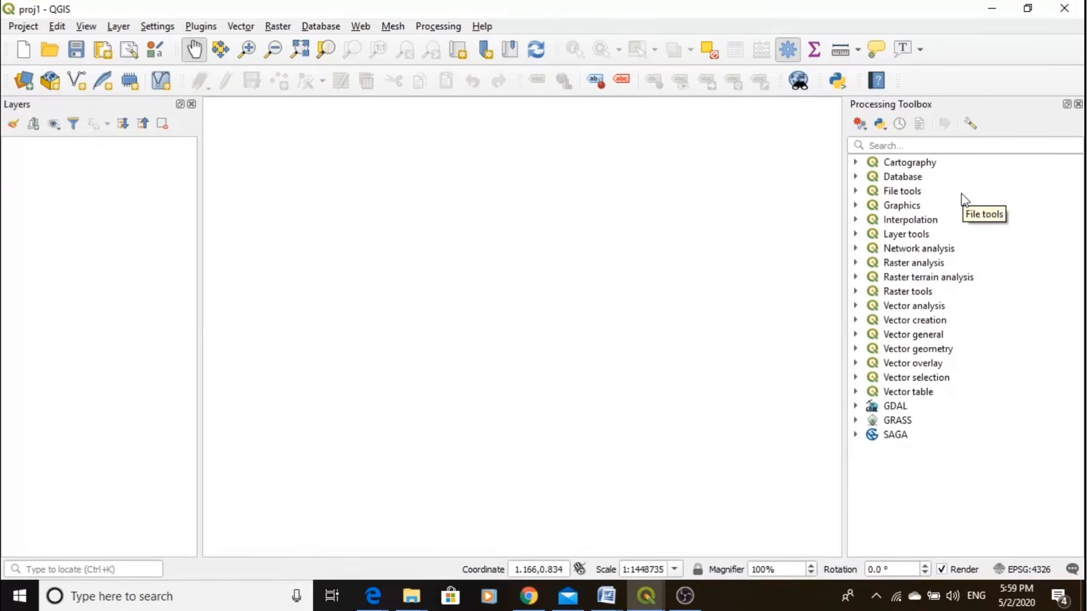
{"action": "left_click", "coordinate": [898, 143]}
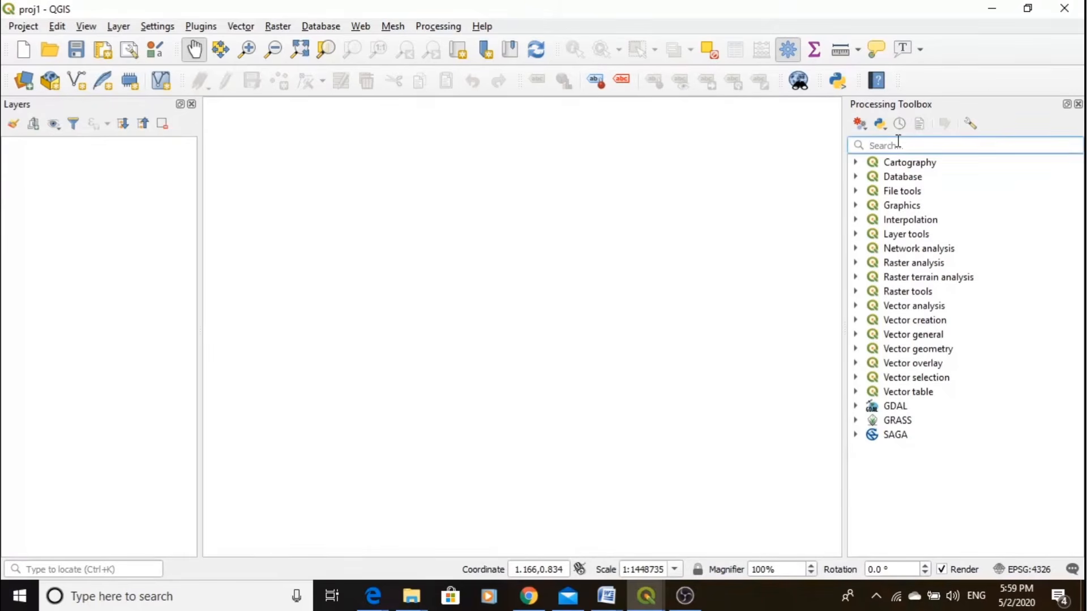
{"action": "type", "text": "cli"}
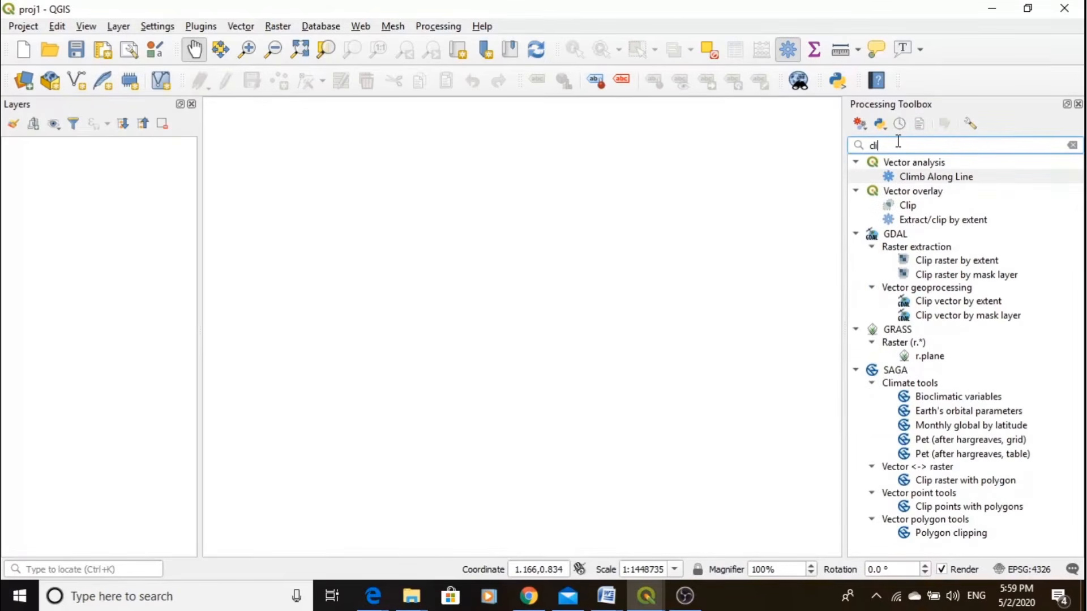
{"action": "type", "text": "p"}
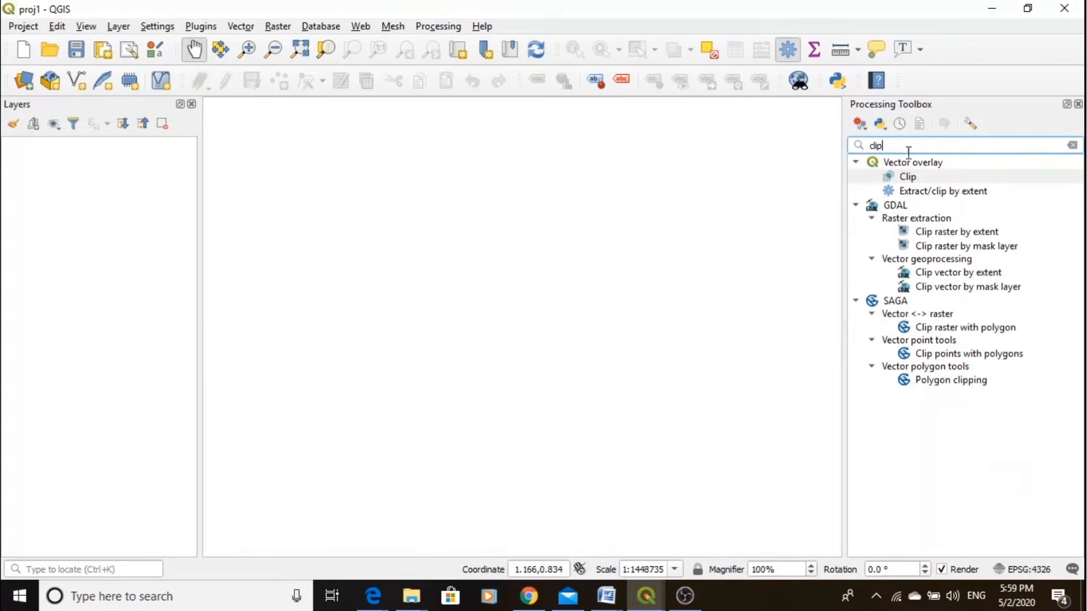
{"action": "double_click", "coordinate": [926, 180]}
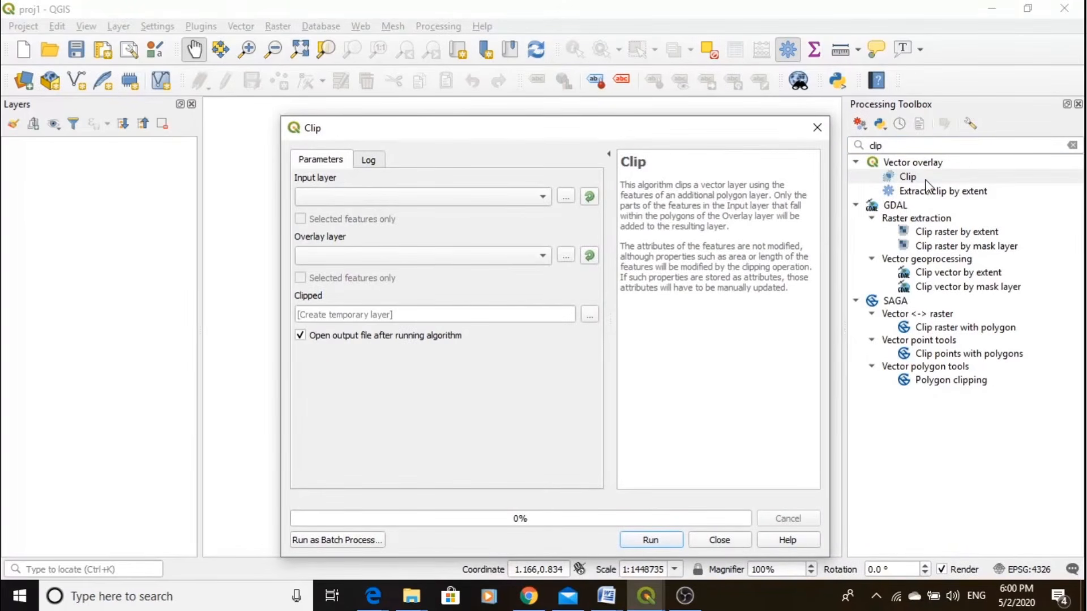
{"action": "left_click", "coordinate": [819, 128]}
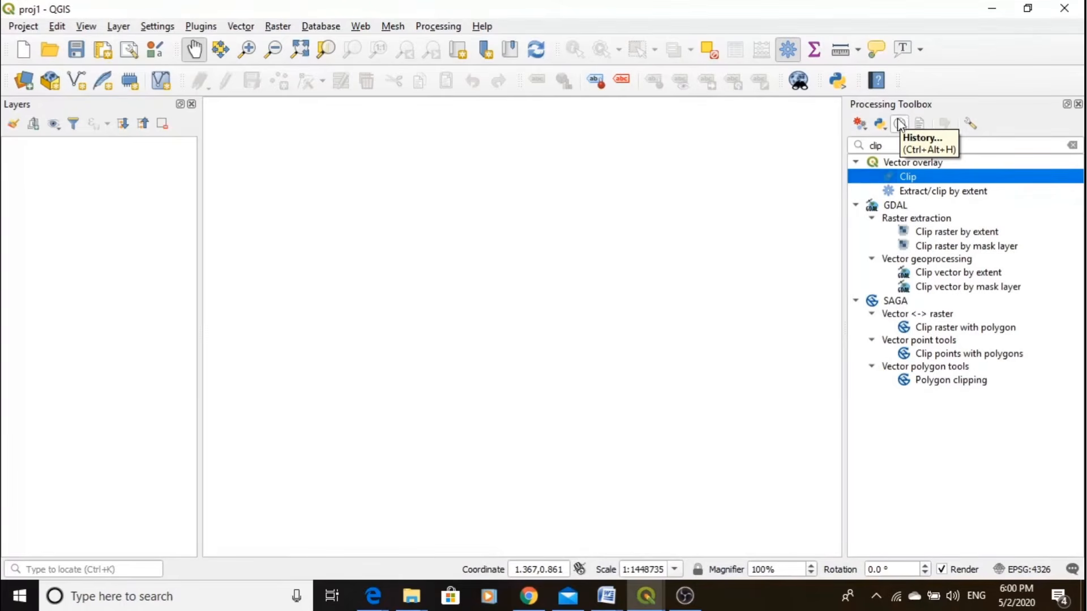
- Clear the "clip" search and close the Processing Toolbox
{"action": "left_click", "coordinate": [889, 146]}
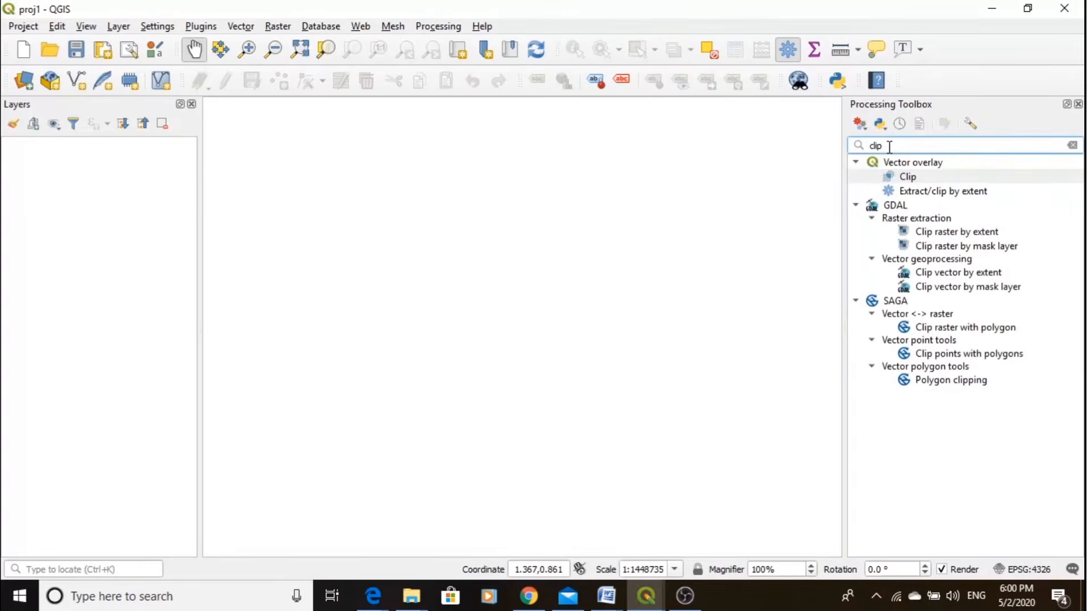
{"action": "key", "text": "BackSpace"}
{"action": "key", "text": "BackSpace"}
{"action": "key", "text": "BackSpace"}
{"action": "key", "text": "BackSpace"}
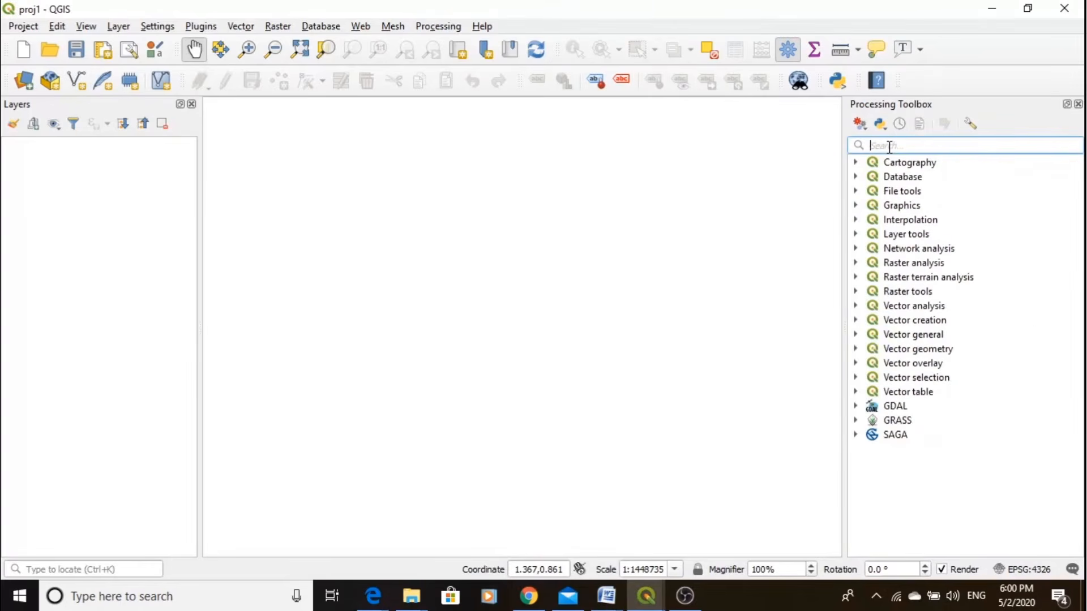
{"action": "left_click", "coordinate": [1077, 104]}
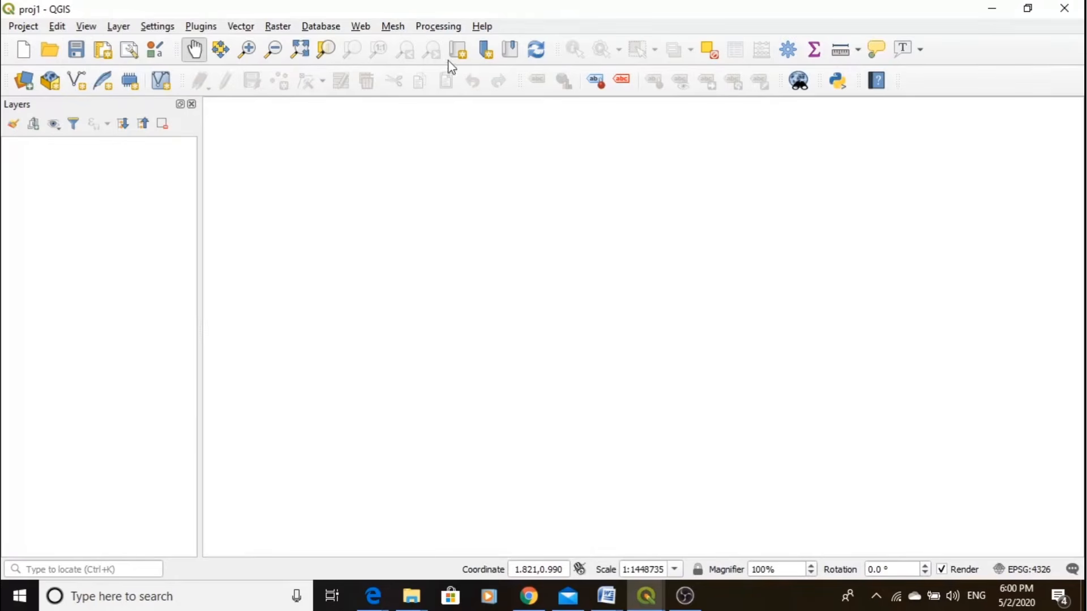
- View the dialog for choosing an existing project file and close it without opening a project
{"action": "left_click", "coordinate": [50, 57]}
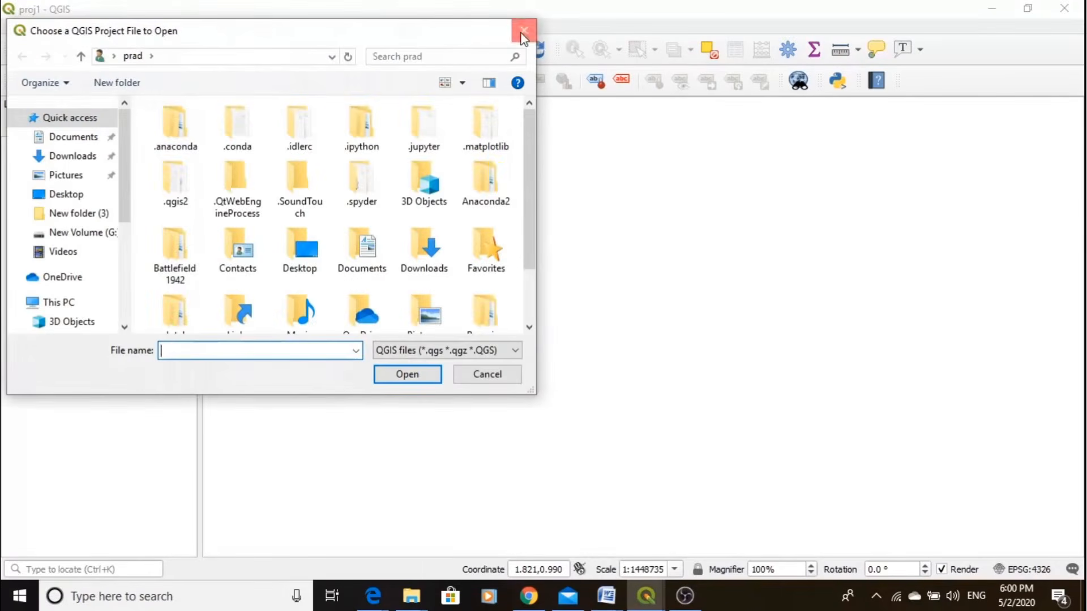
{"action": "left_click", "coordinate": [524, 30]}
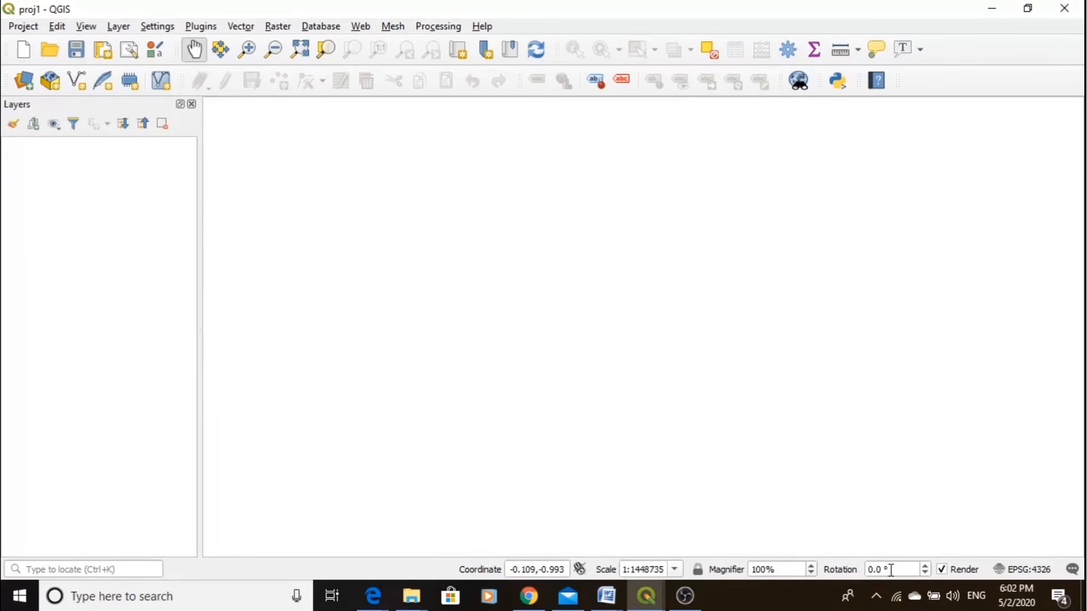
- Increase the map canvas rotation by three increments and return it to 0.0°
{"action": "left_click", "coordinate": [927, 569]}
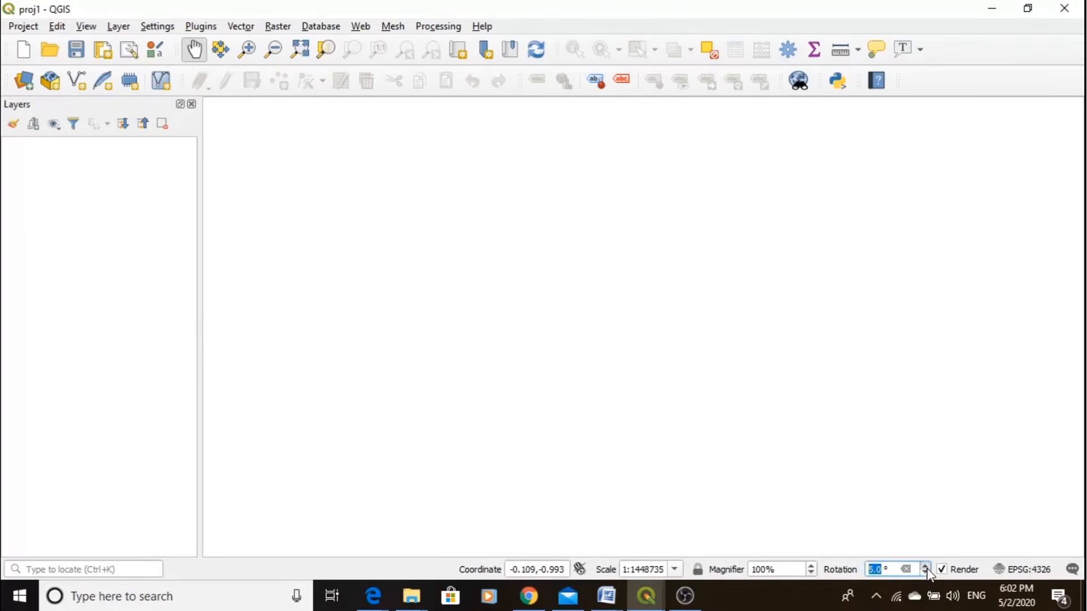
{"action": "left_click", "coordinate": [928, 568]}
{"action": "left_click", "coordinate": [927, 569]}
{"action": "left_click", "coordinate": [926, 573]}
{"action": "left_click", "coordinate": [926, 573]}
{"action": "left_click", "coordinate": [926, 573]}
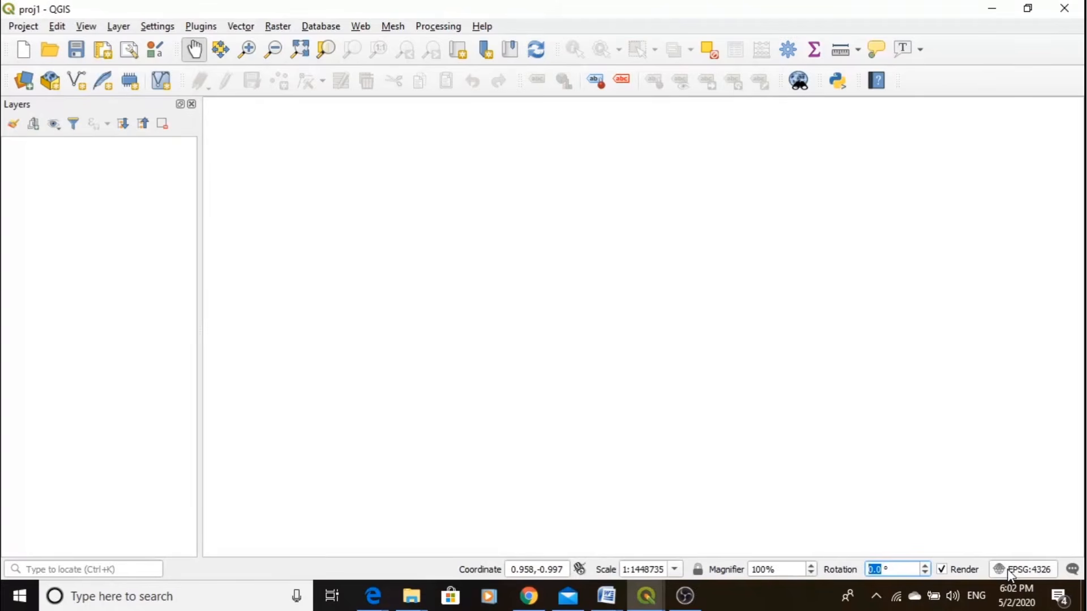
- Open the project's CRS properties and filter the coordinate reference systems by "NAD"
{"action": "left_click", "coordinate": [1011, 570]}
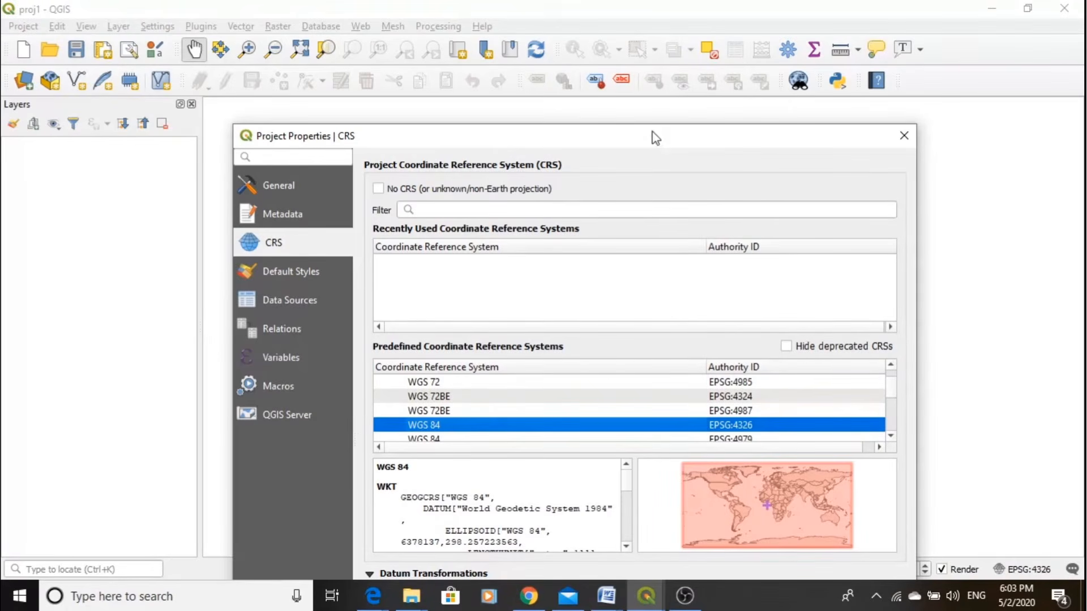
{"action": "left_click_drag", "start_coordinate": [656, 137], "coordinate": [706, 46]}
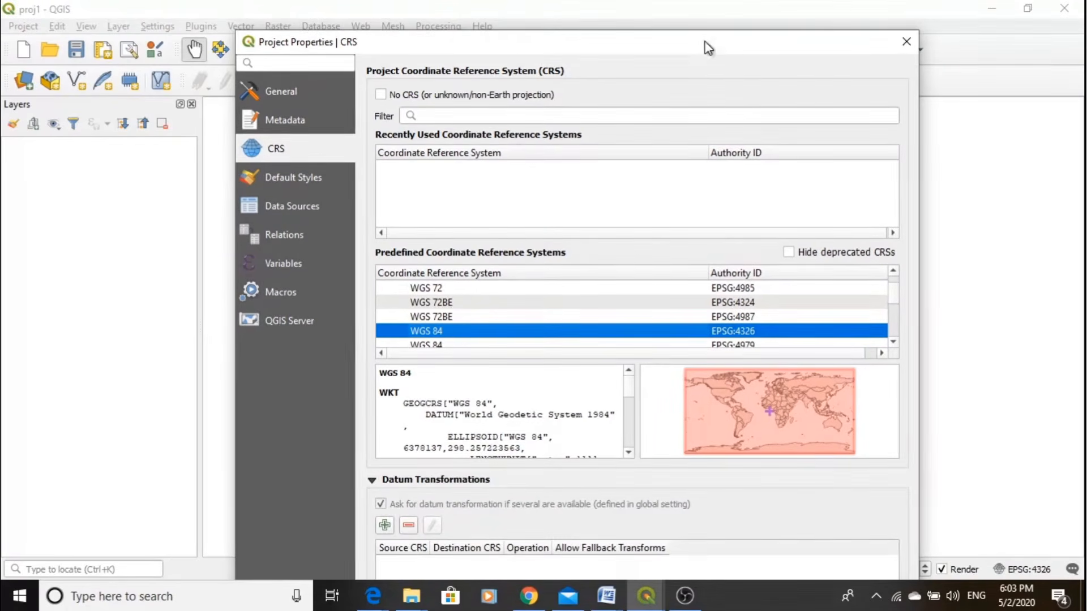
{"action": "left_click", "coordinate": [459, 117]}
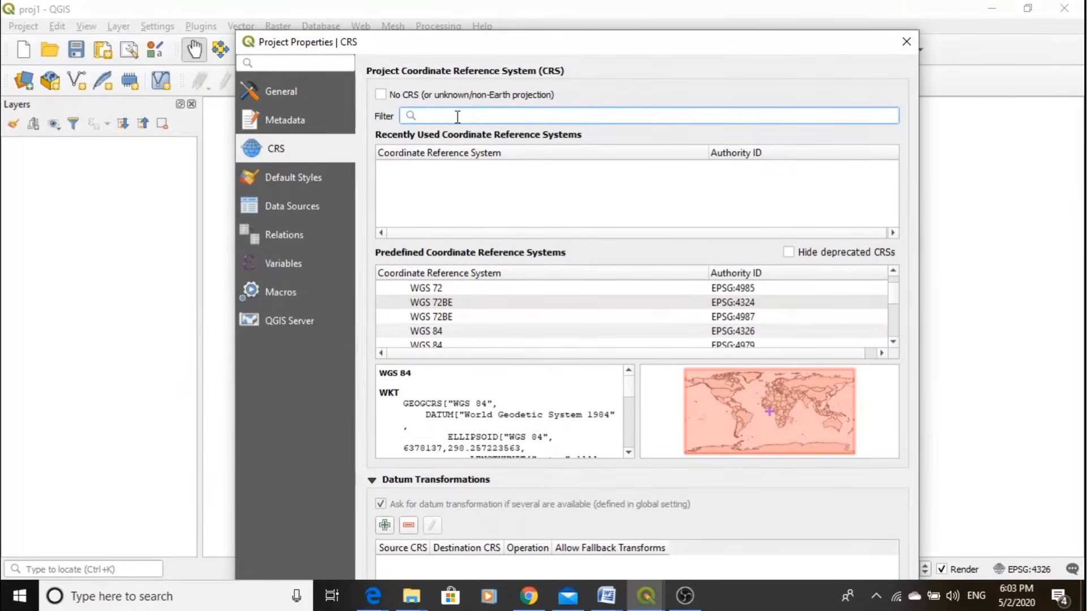
{"action": "type", "text": "NAD"}
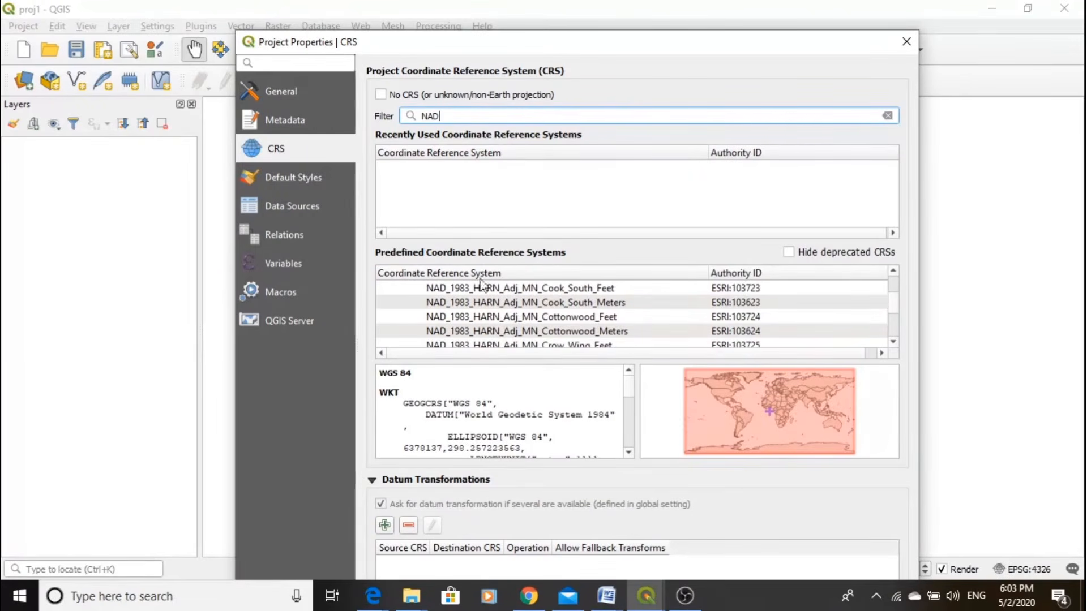
- Preview NAD_1983_HARN_Adj_MN_Cook_South_Meters and WGS 84 (geocentric), narrowing the coordinate system filter to "wgs" and "wgs 84"
{"action": "left_click", "coordinate": [486, 305]}
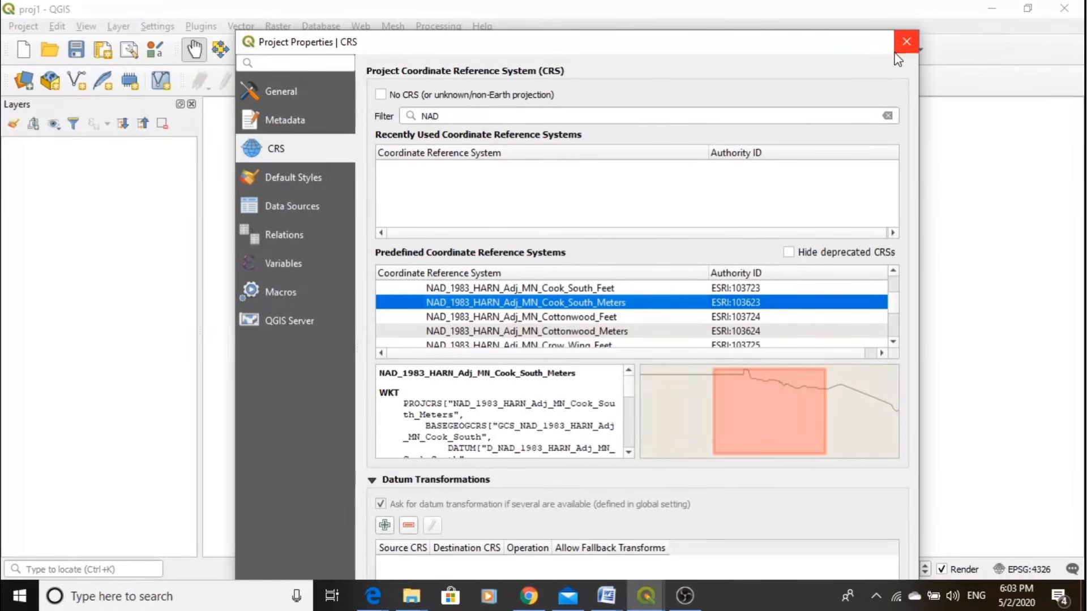
{"action": "left_click", "coordinate": [446, 113]}
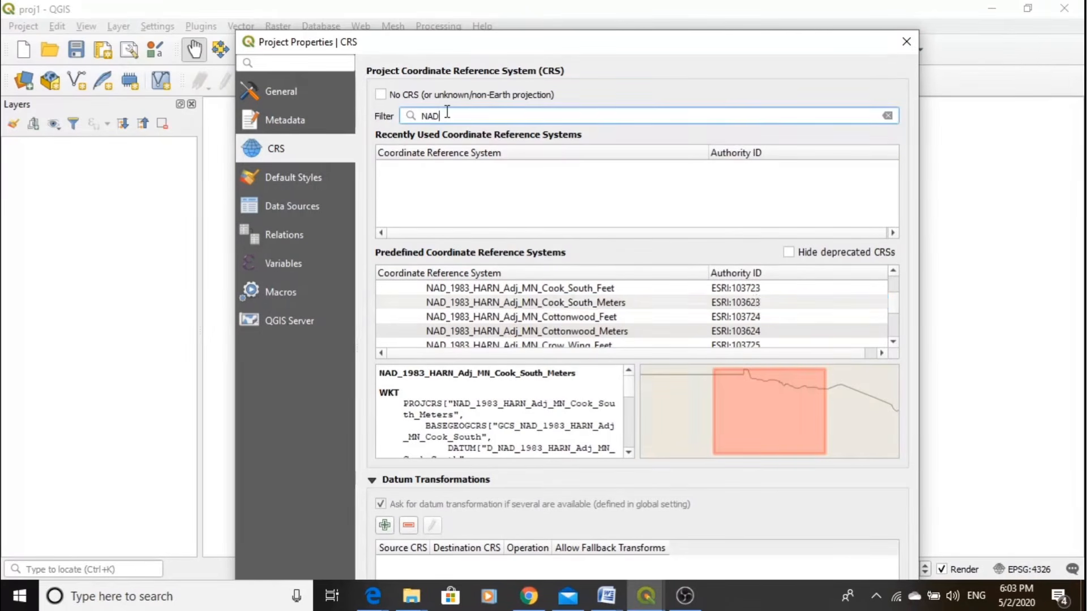
{"action": "key", "text": "BackSpace"}
{"action": "key", "text": "BackSpace"}
{"action": "key", "text": "BackSpace"}
{"action": "type", "text": "w"}
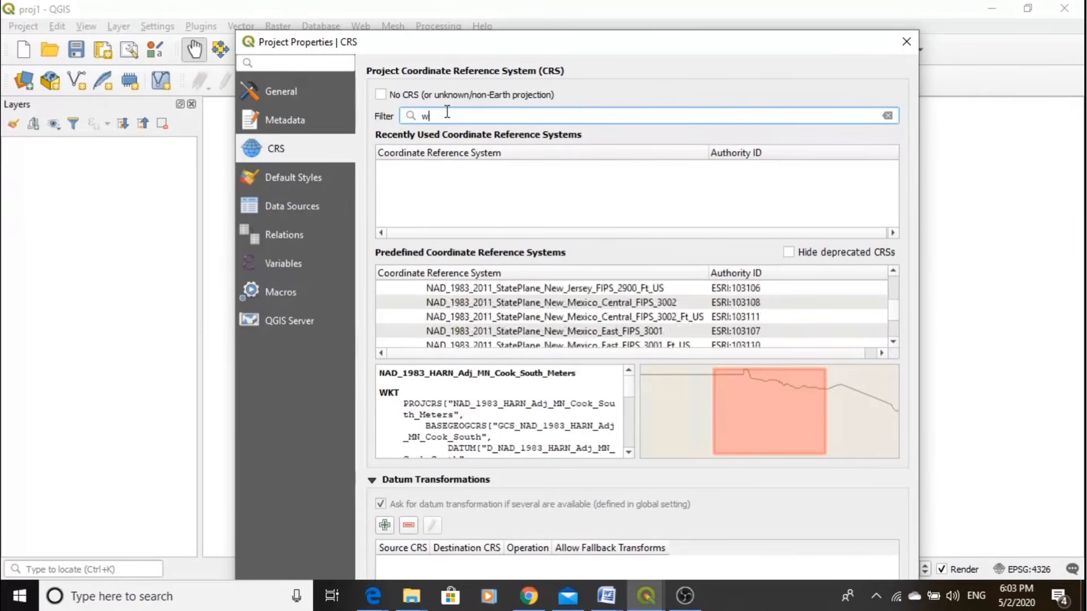
{"action": "type", "text": "gs"}
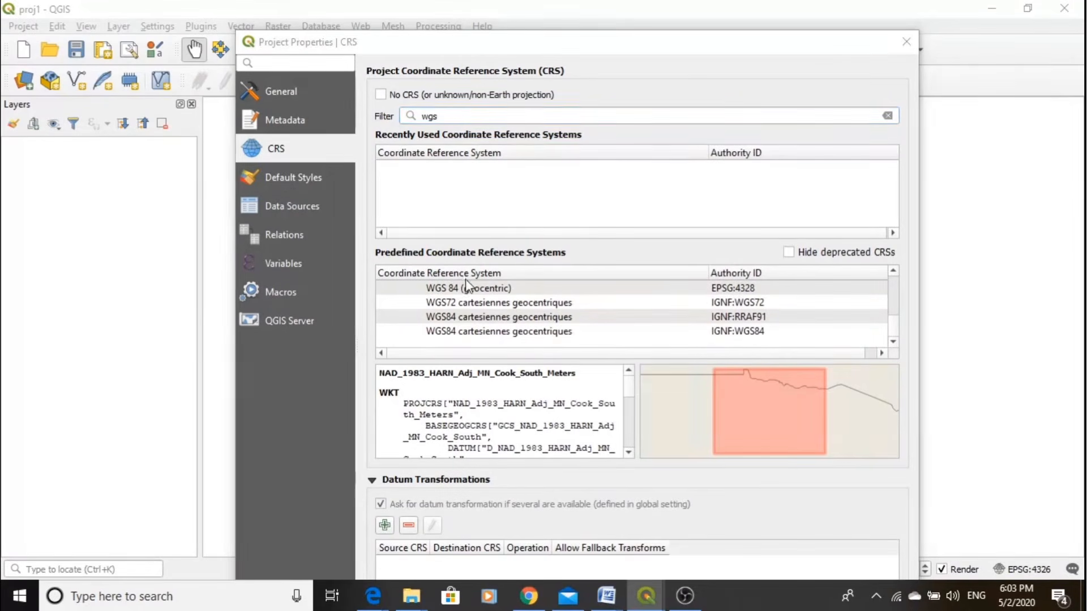
{"action": "left_click", "coordinate": [487, 290]}
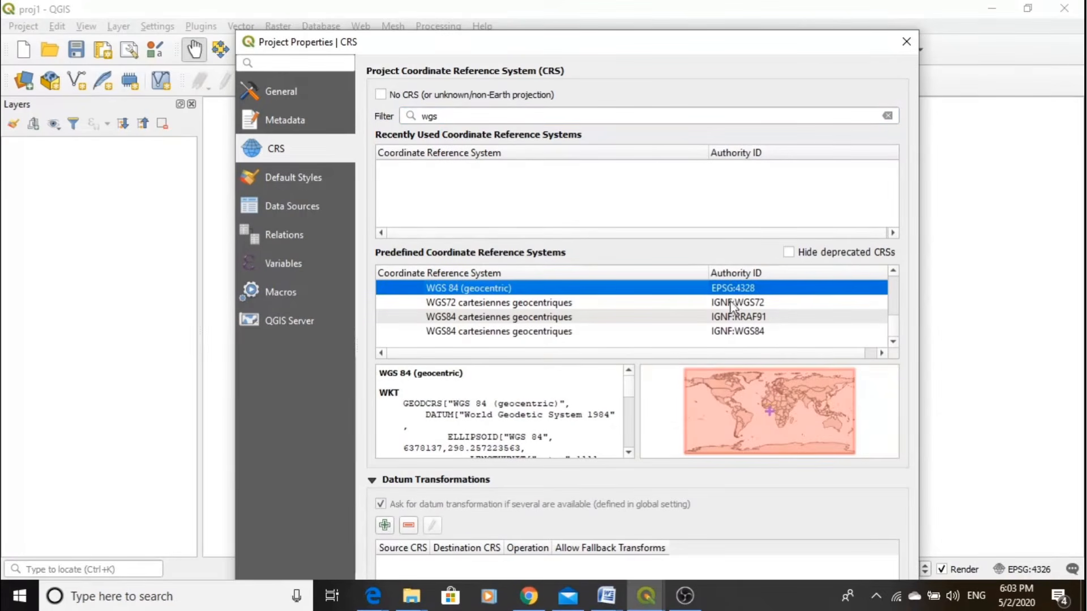
{"action": "left_click", "coordinate": [463, 115]}
{"action": "type", "text": "84"}
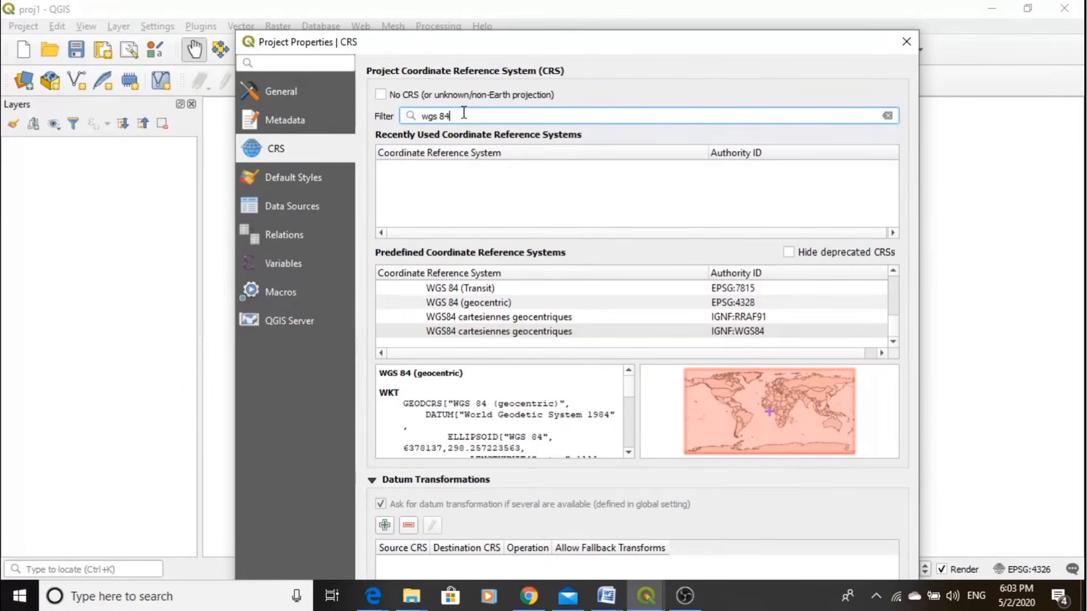
- Filter the coordinate reference systems by "4326" and apply WGS 84 (EPSG:4326) as the project CRS, closing the properties
{"action": "key", "text": "BackSpace"}
{"action": "key", "text": "BackSpace"}
{"action": "key", "text": "BackSpace"}
{"action": "key", "text": "BackSpace"}
{"action": "key", "text": "BackSpace"}
{"action": "key", "text": "BackSpace"}
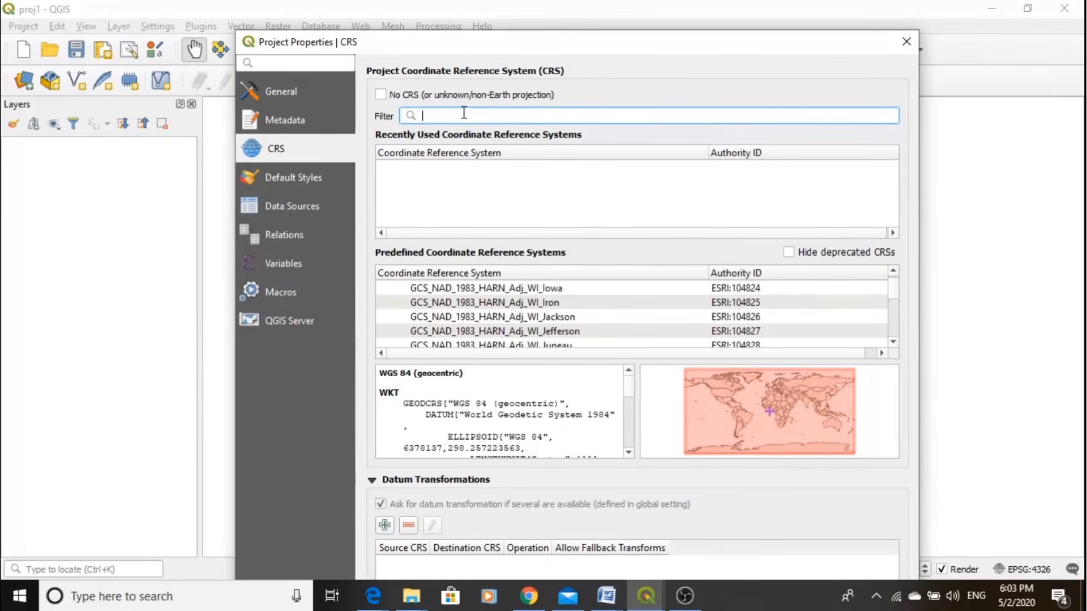
{"action": "type", "text": "4326"}
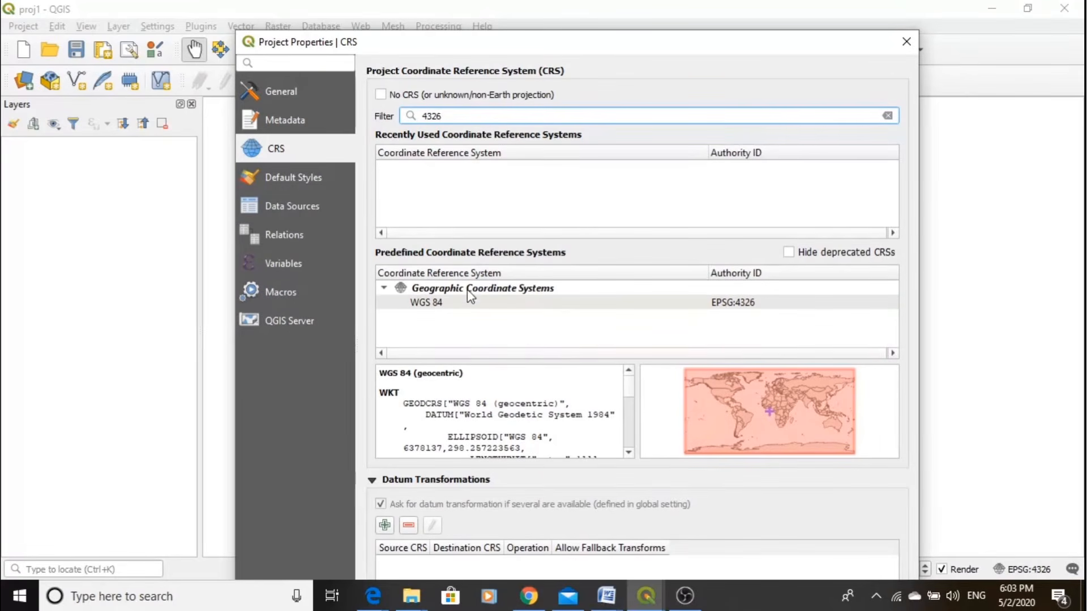
{"action": "left_click", "coordinate": [468, 301]}
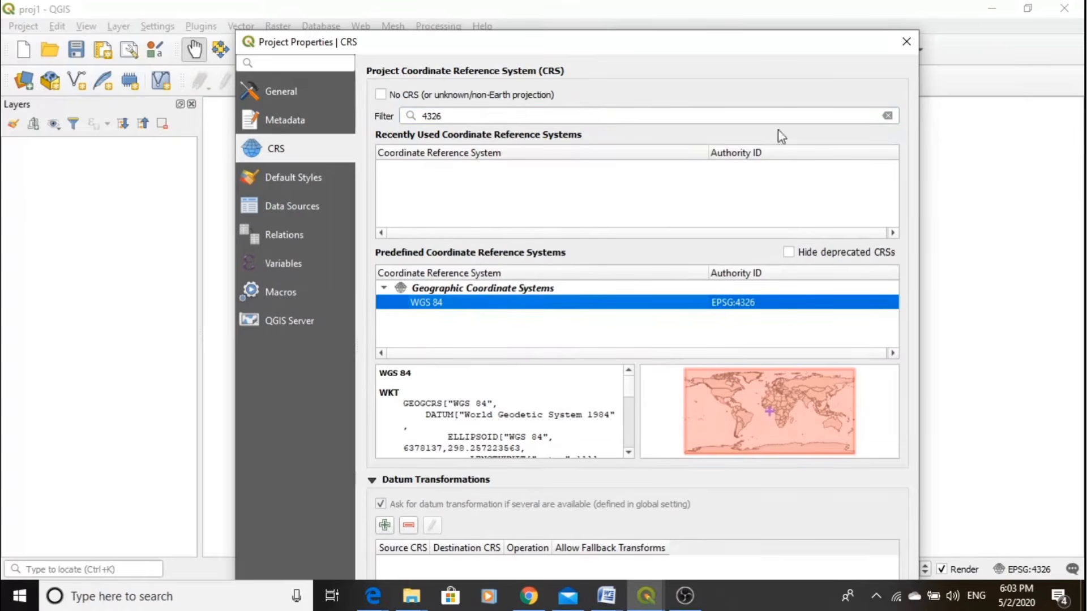
{"action": "left_click_drag", "start_coordinate": [740, 33], "coordinate": [724, 65]}
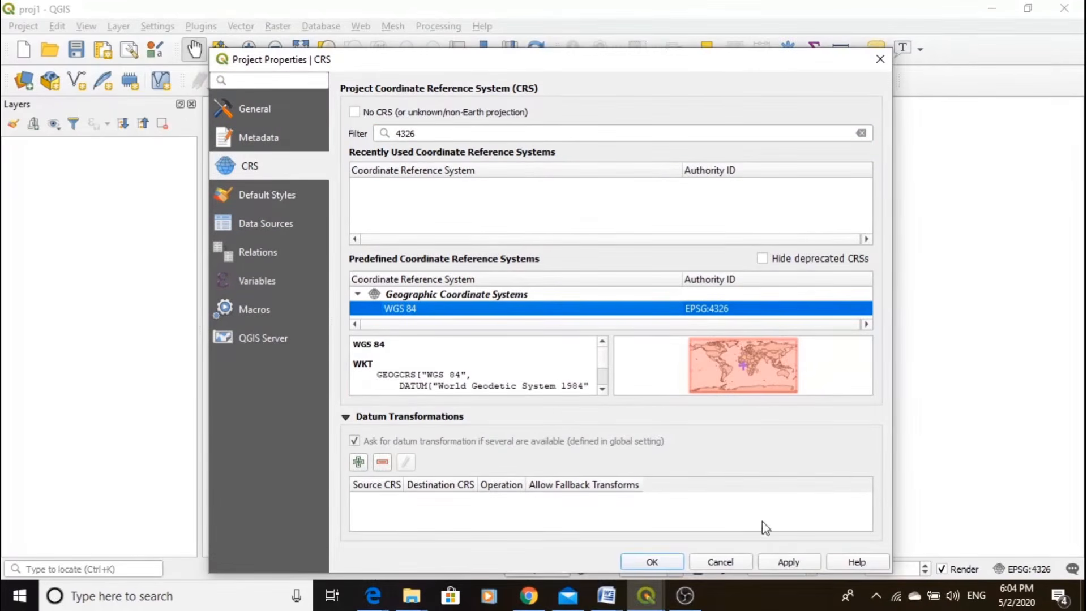
{"action": "left_click", "coordinate": [787, 563]}
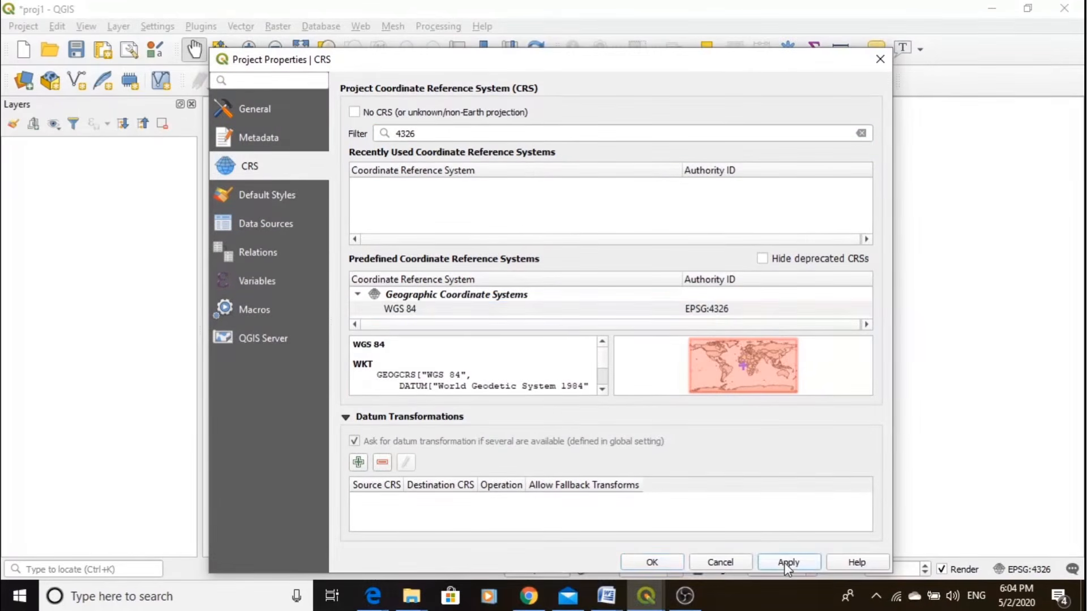
{"action": "left_click", "coordinate": [639, 563]}
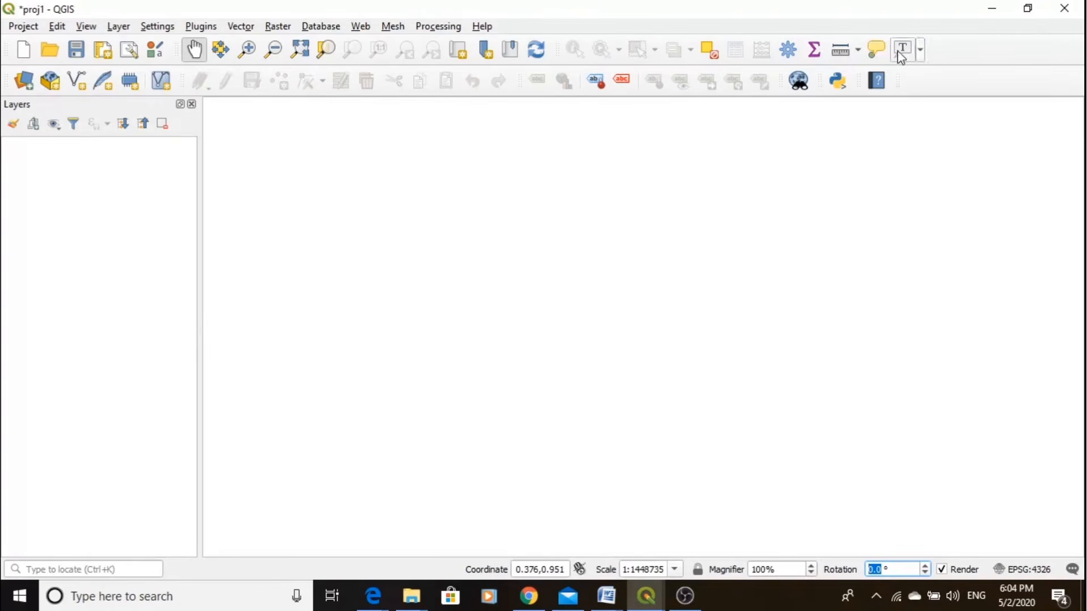
- Switch to the desktop's Qgis_Nwa_Exercise_data folder and examine the PM_GIS_DATA_JURALA subfolders, including SHAPEFILES
{"action": "left_click", "coordinate": [984, 10]}
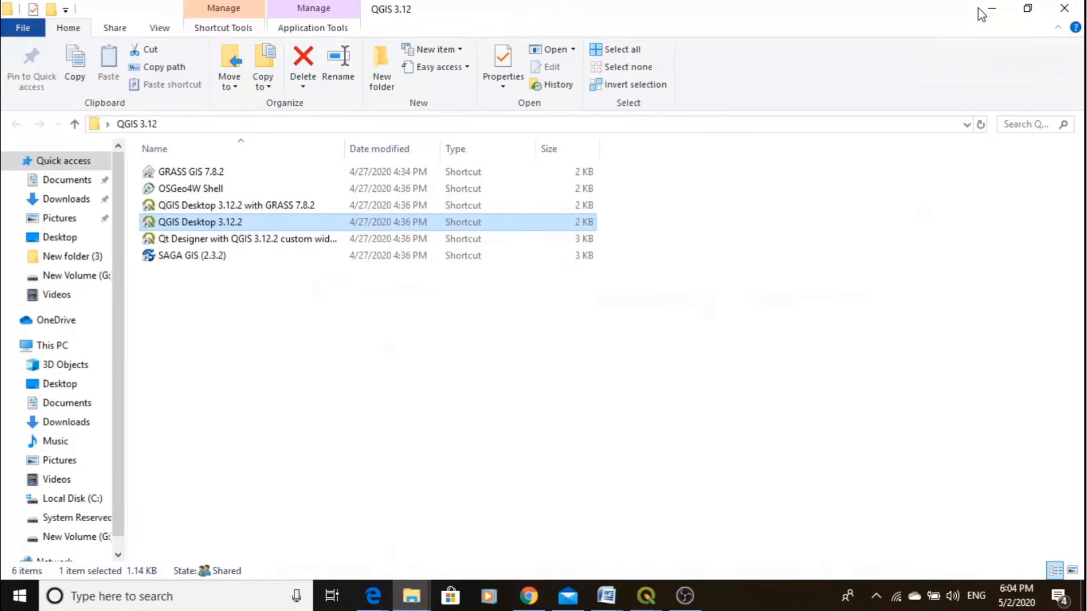
{"action": "left_click", "coordinate": [988, 10]}
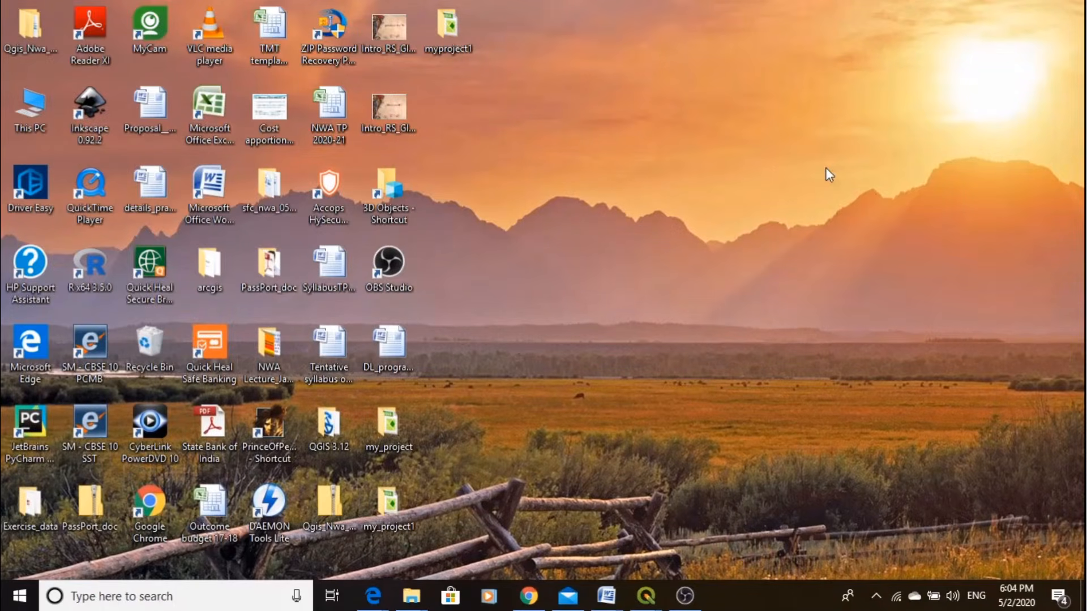
{"action": "left_click", "coordinate": [38, 38]}
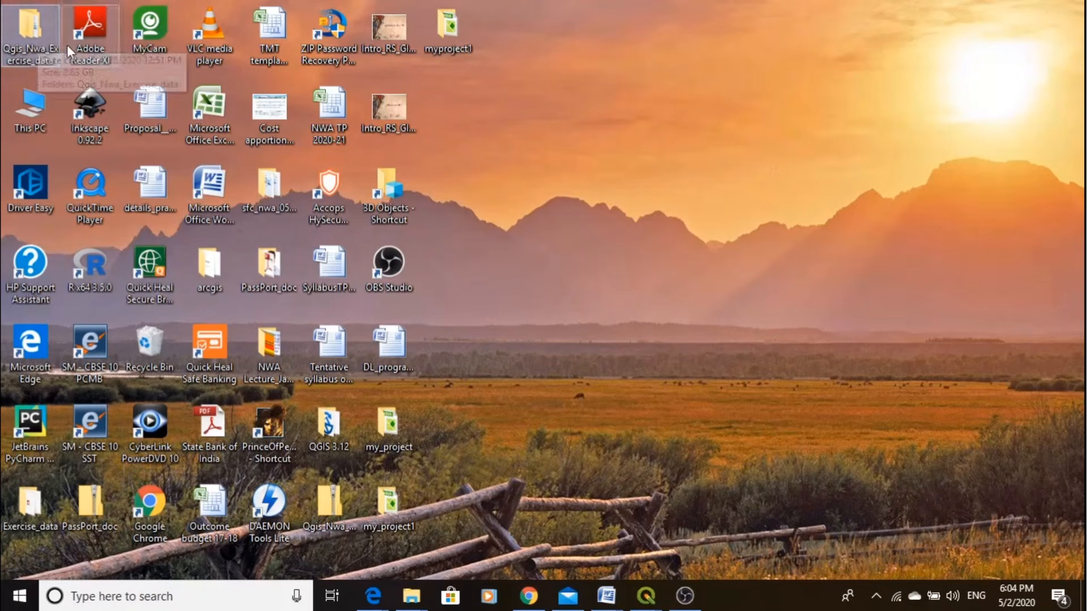
{"action": "double_click", "coordinate": [31, 49]}
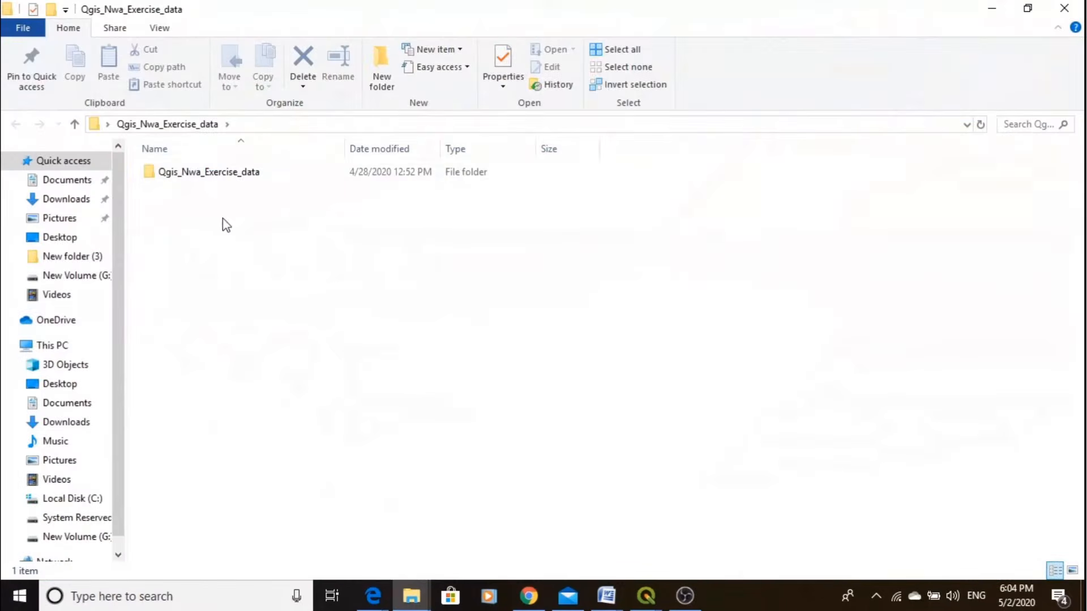
{"action": "double_click", "coordinate": [218, 175]}
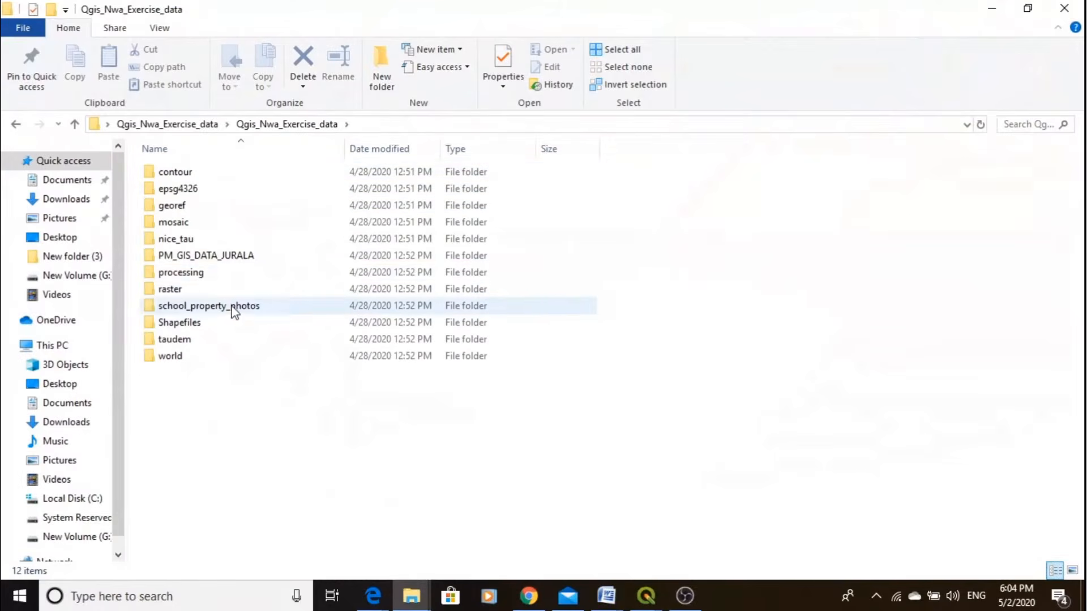
{"action": "double_click", "coordinate": [194, 258]}
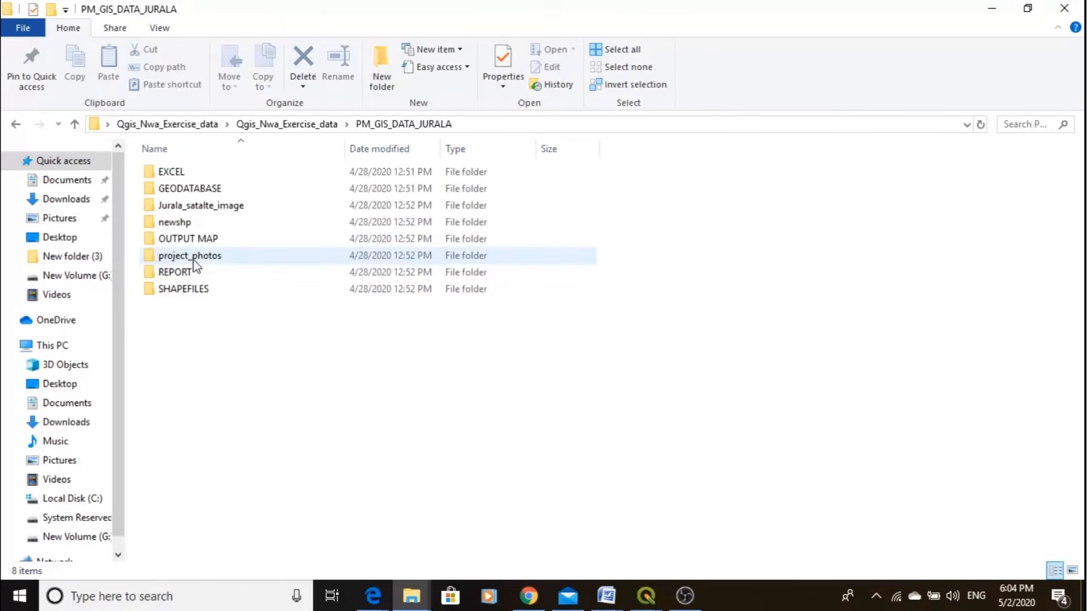
{"action": "left_click", "coordinate": [210, 290]}
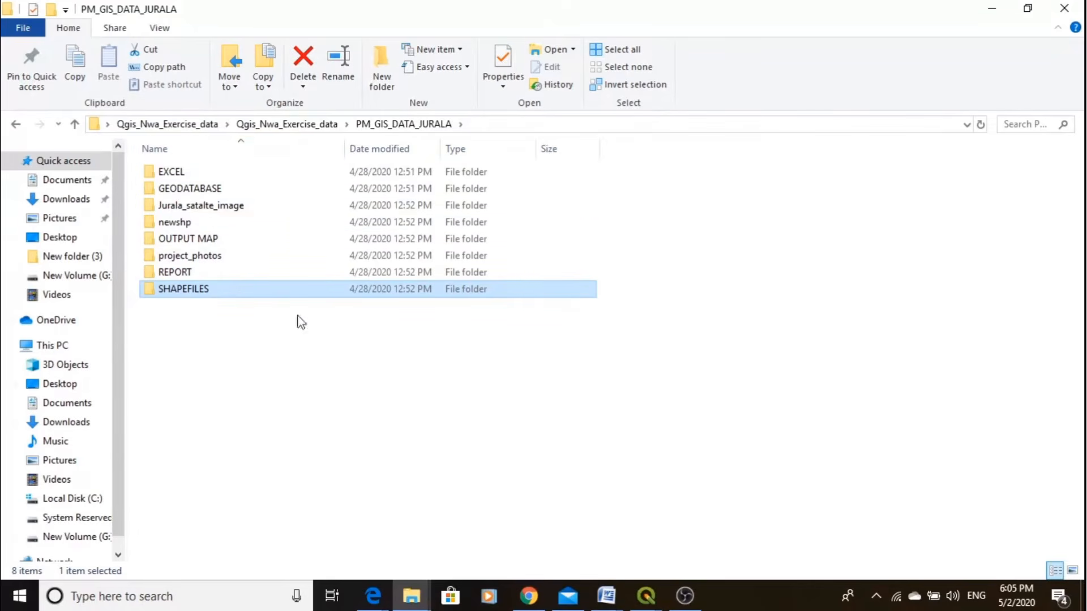
{"action": "mouse_move", "coordinate": [243, 205]}
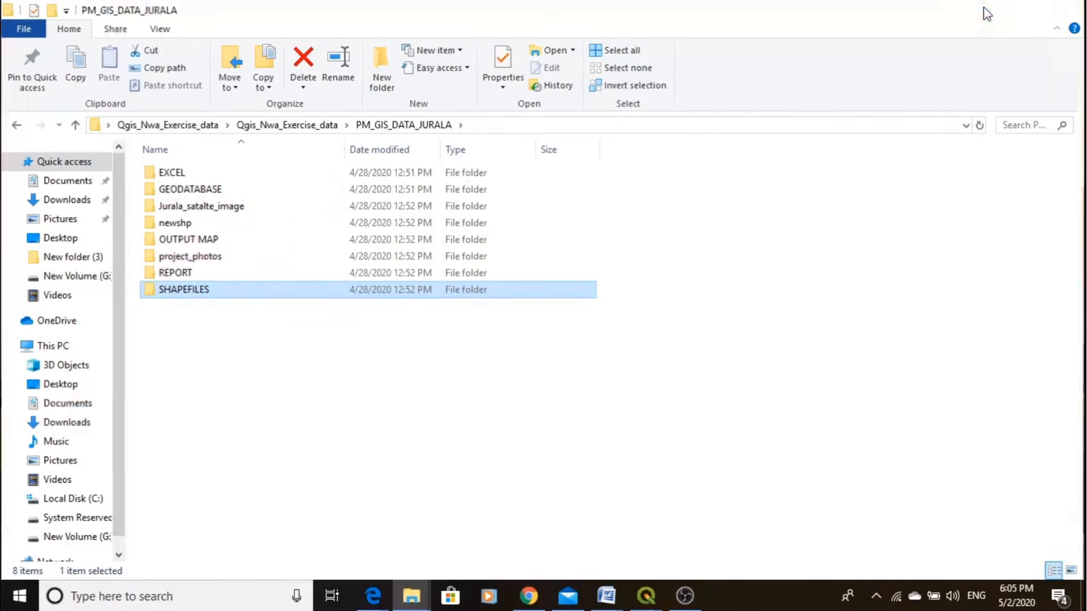
{"action": "left_click", "coordinate": [988, 12]}
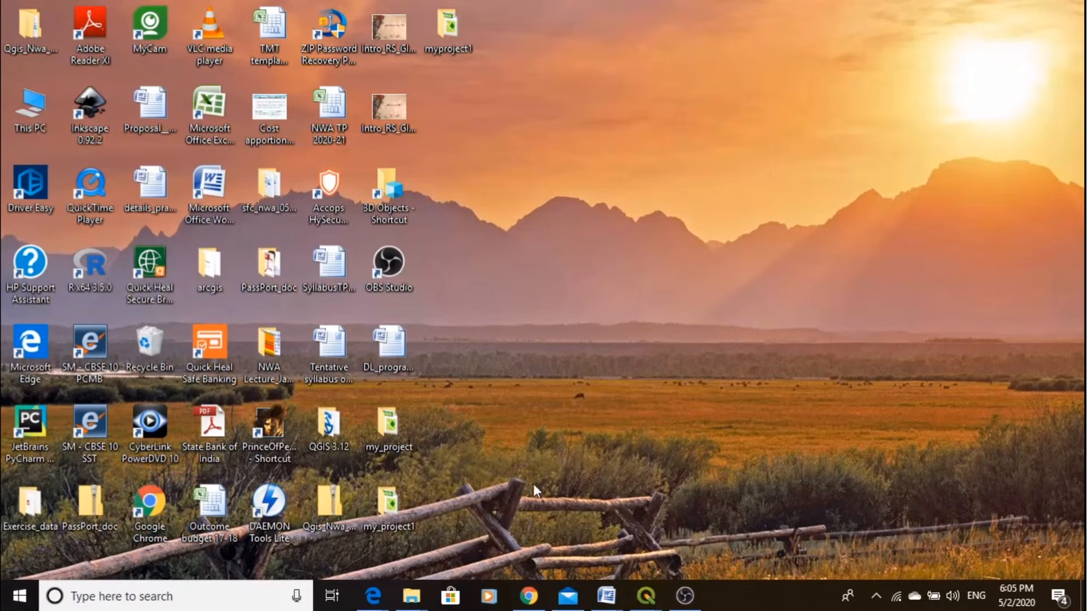
- Close the extra QGIS window containing the canal_network layer and discard its project changes
{"action": "mouse_move", "coordinate": [651, 596]}
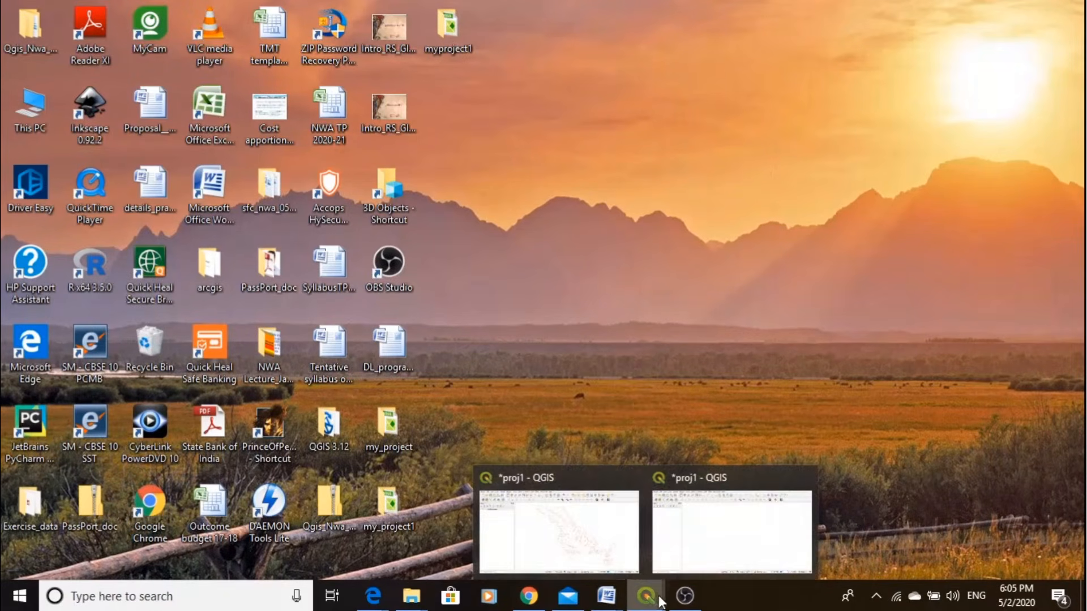
{"action": "mouse_move", "coordinate": [554, 542]}
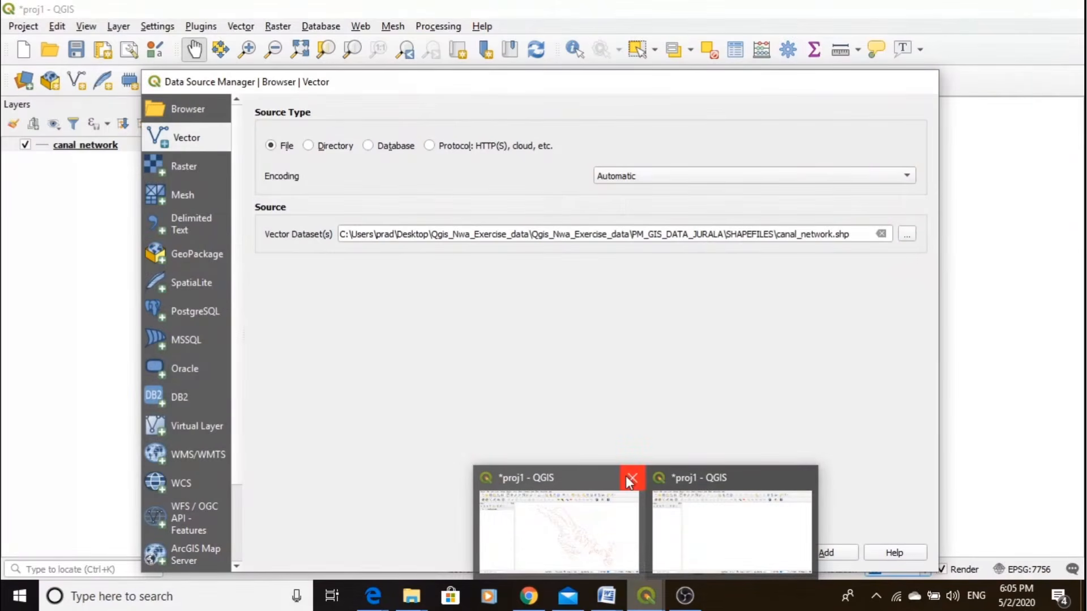
{"action": "left_click", "coordinate": [628, 478]}
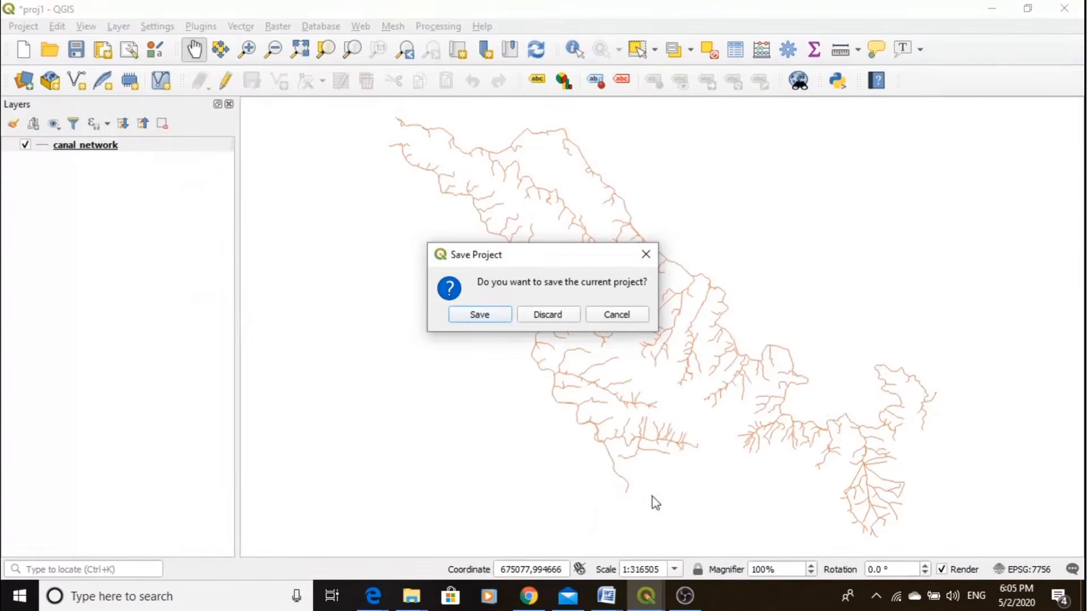
{"action": "left_click", "coordinate": [545, 319]}
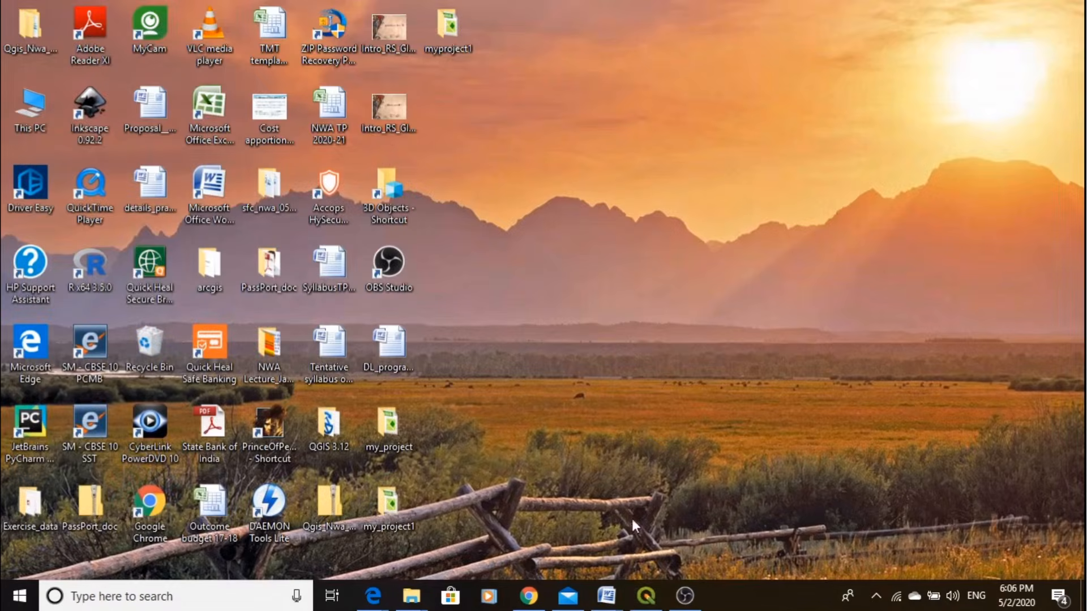
- Switch back to the empty proj1 window in QGIS and open the Data Source Manager's vector source settings
{"action": "left_click", "coordinate": [647, 594]}
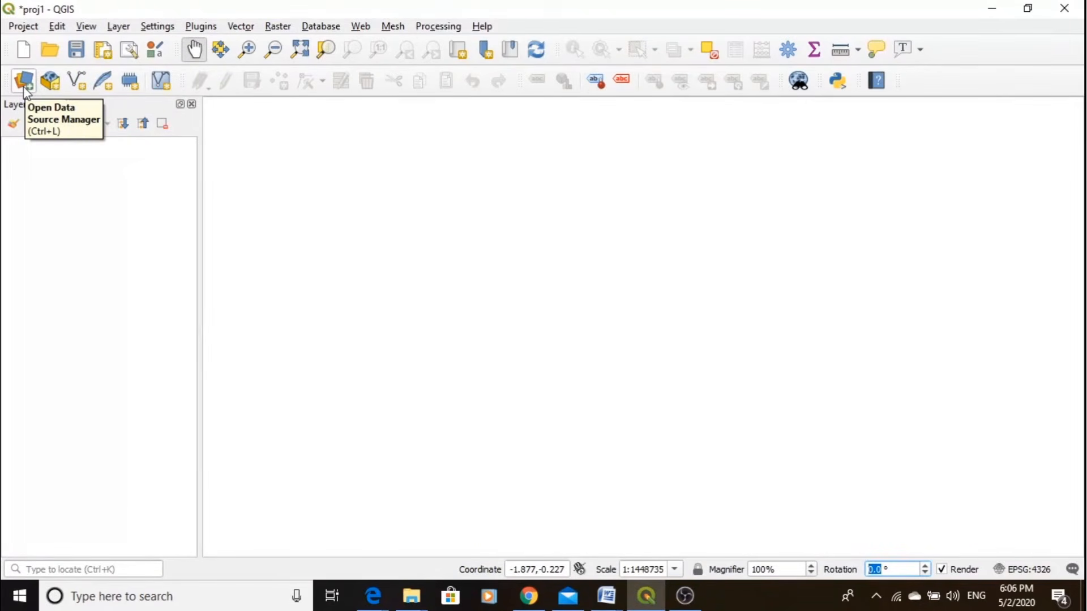
{"action": "left_click", "coordinate": [112, 30]}
{"action": "mouse_move", "coordinate": [164, 85]}
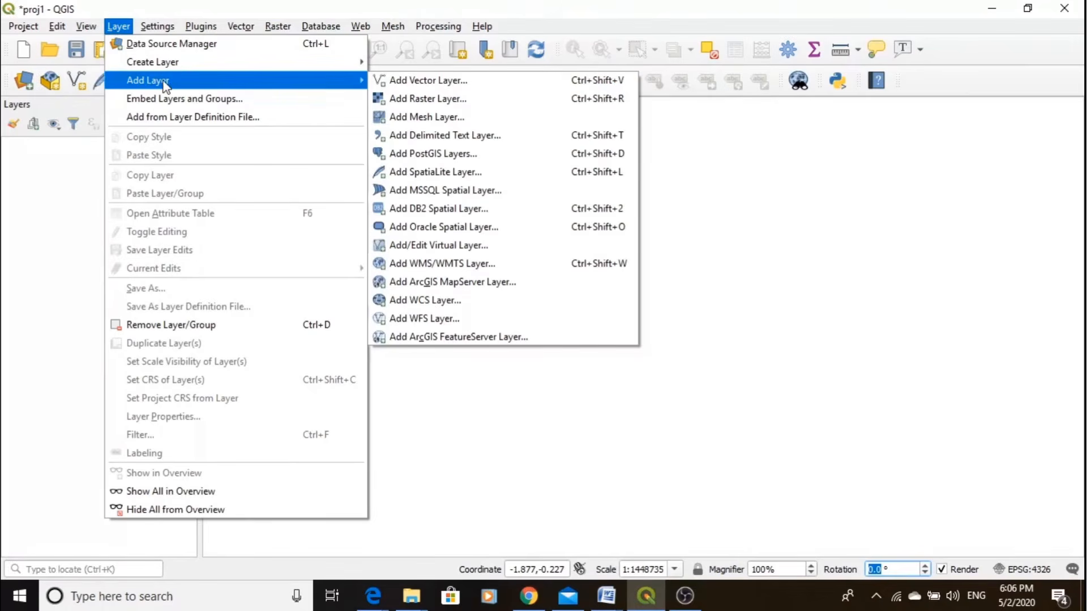
{"action": "left_click", "coordinate": [16, 84]}
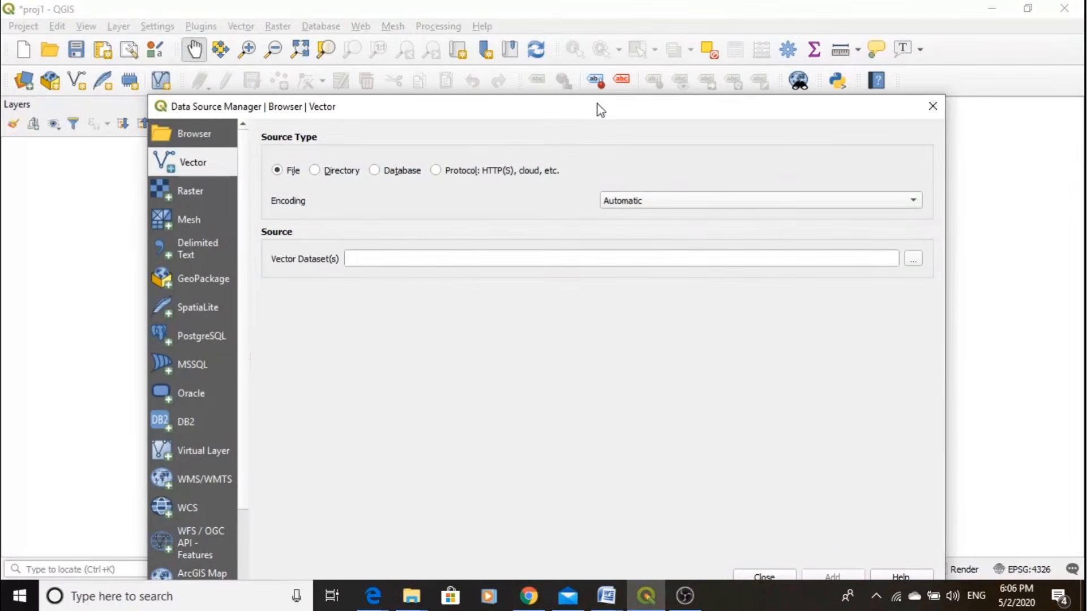
{"action": "left_click_drag", "start_coordinate": [601, 109], "coordinate": [599, 52]}
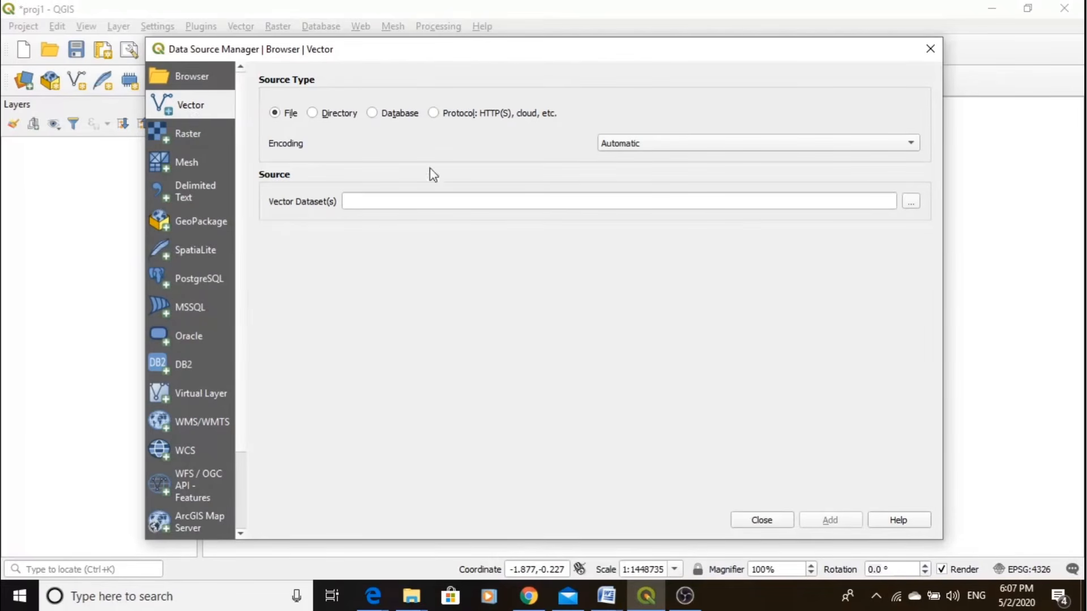
- Browse for a vector dataset and go to the SHAPEFILES folder inside Qgis_Nwa_Exercise_data's PM_GIS_DATA_JURALA folder
{"action": "left_click", "coordinate": [915, 207]}
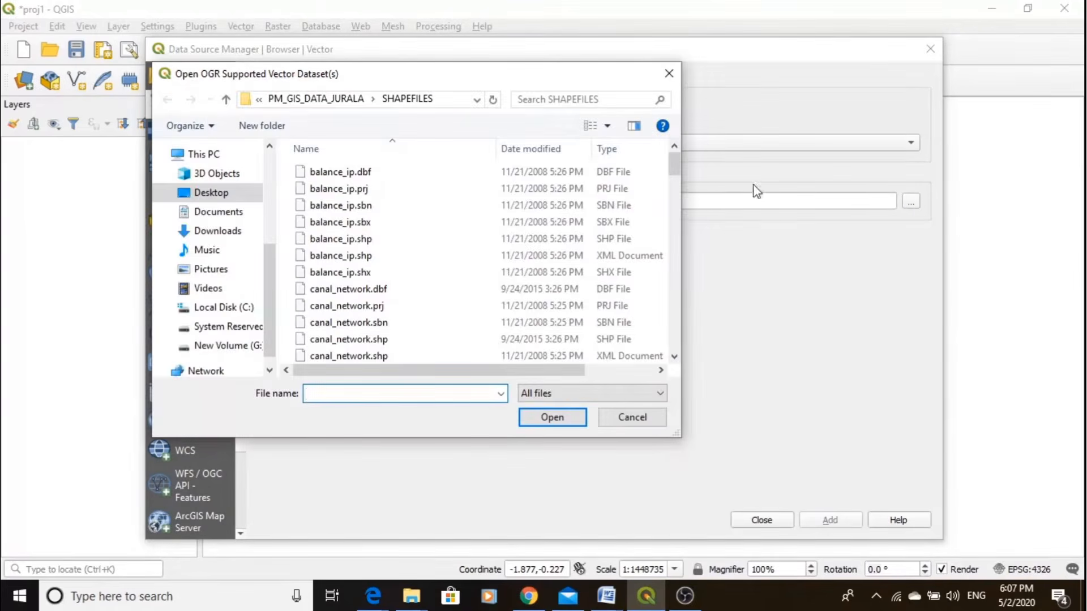
{"action": "left_click", "coordinate": [259, 100]}
{"action": "left_click", "coordinate": [258, 99]}
{"action": "left_click", "coordinate": [259, 99]}
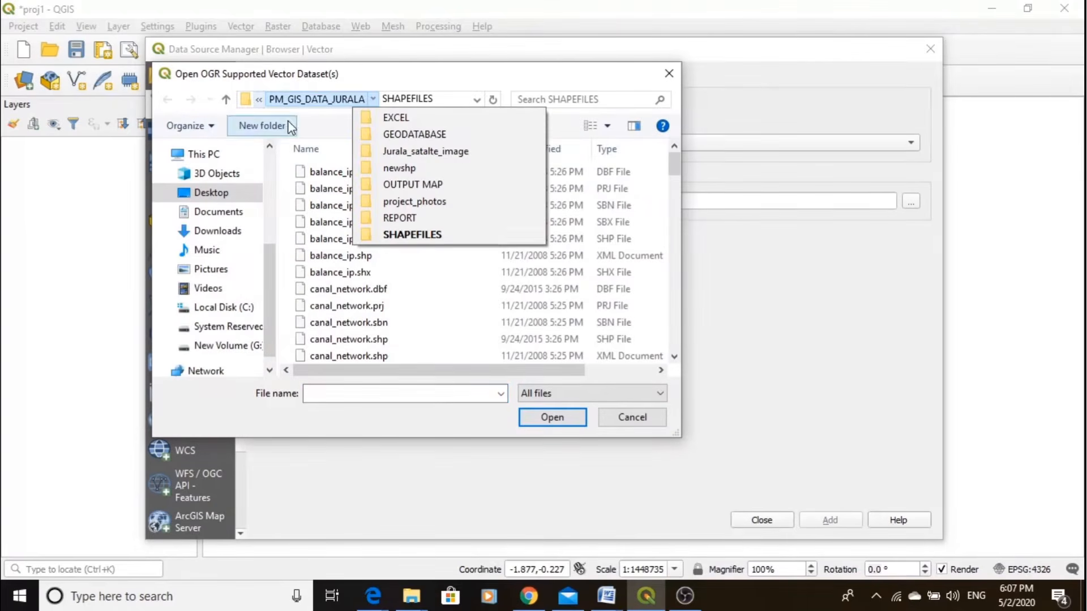
{"action": "left_click", "coordinate": [262, 98]}
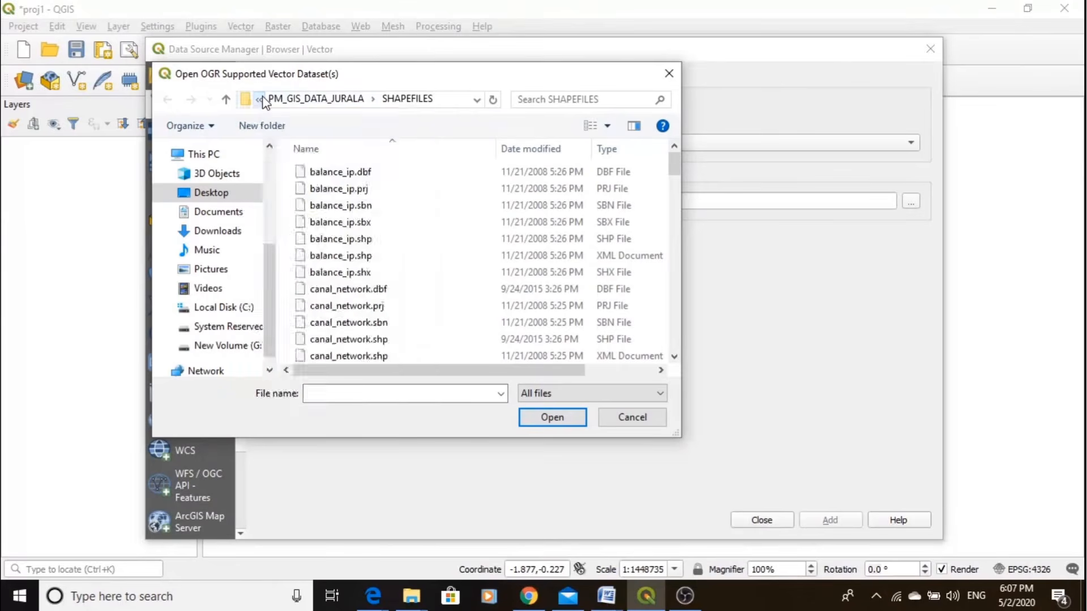
{"action": "left_click", "coordinate": [262, 99]}
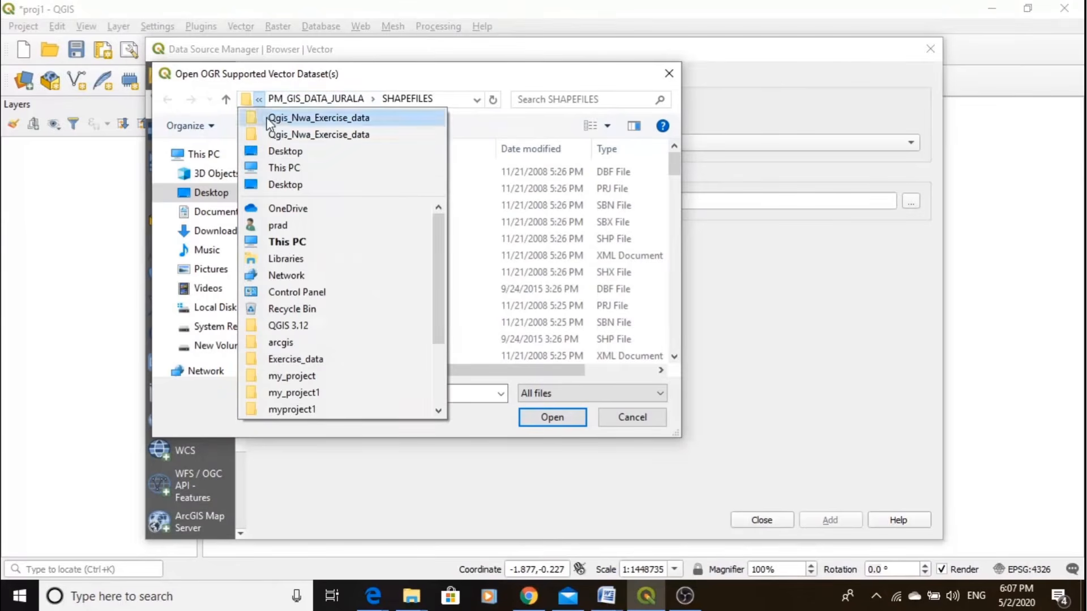
{"action": "left_click", "coordinate": [295, 118]}
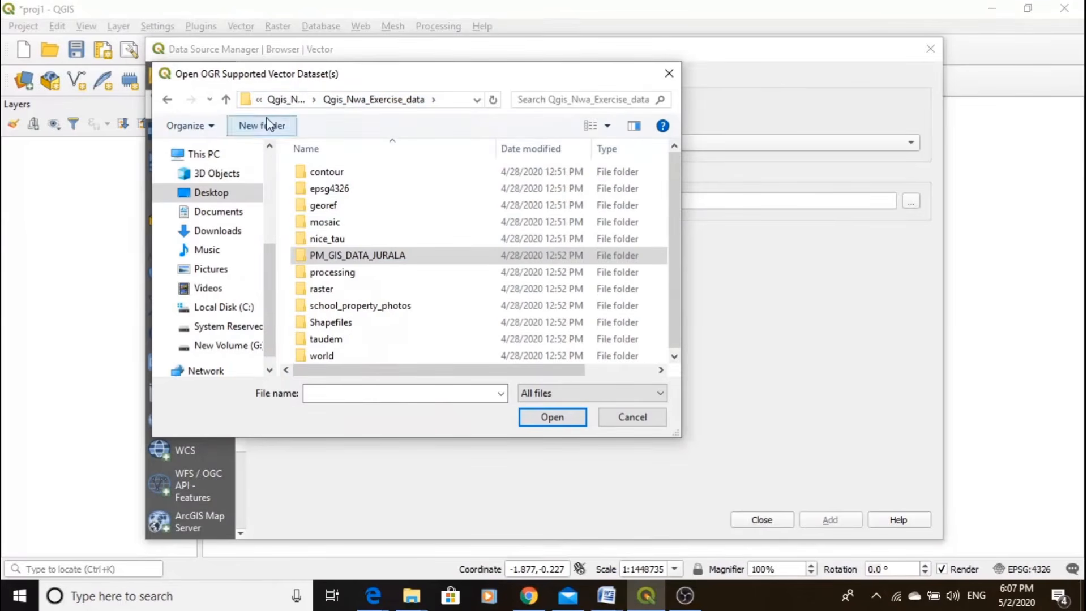
{"action": "double_click", "coordinate": [356, 257]}
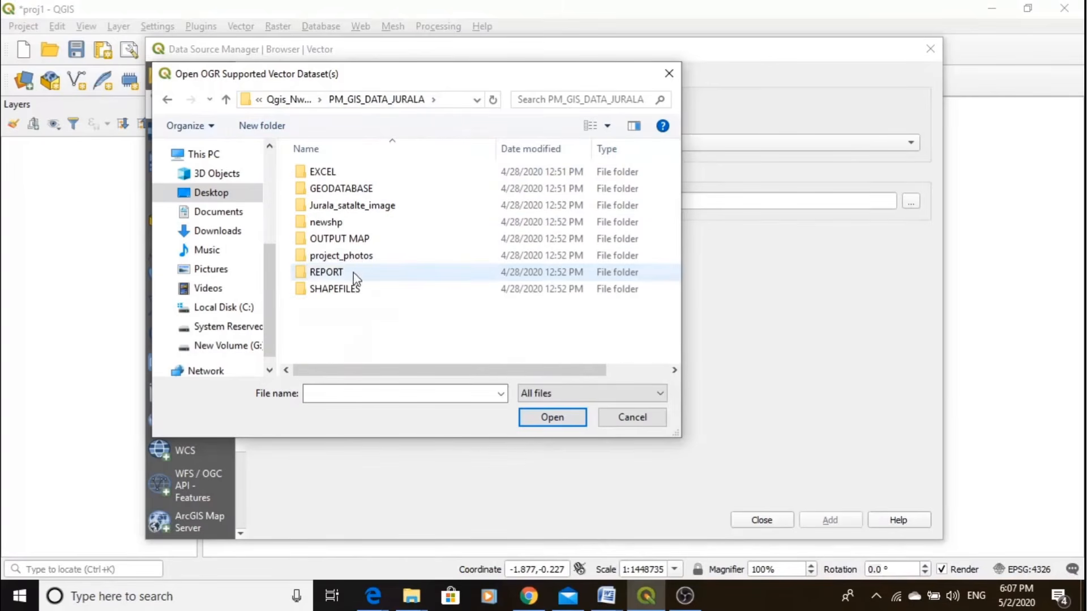
{"action": "double_click", "coordinate": [350, 290]}
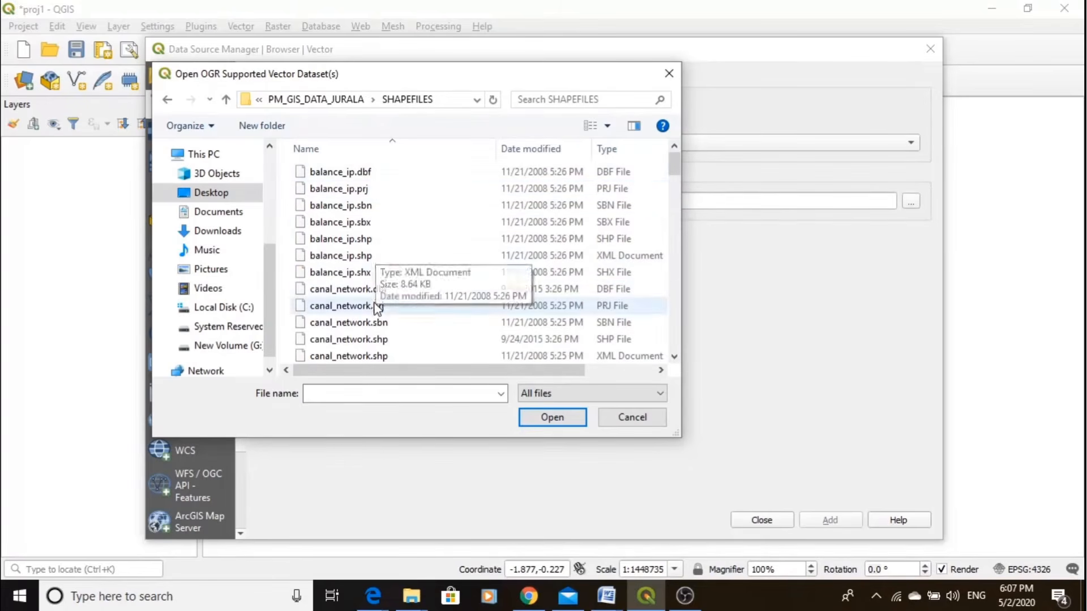
- Examine the component files of the balance_ip shapefile, including its .shp, .sbx, .sbn, .prj and .dbf files
{"action": "left_click", "coordinate": [352, 240]}
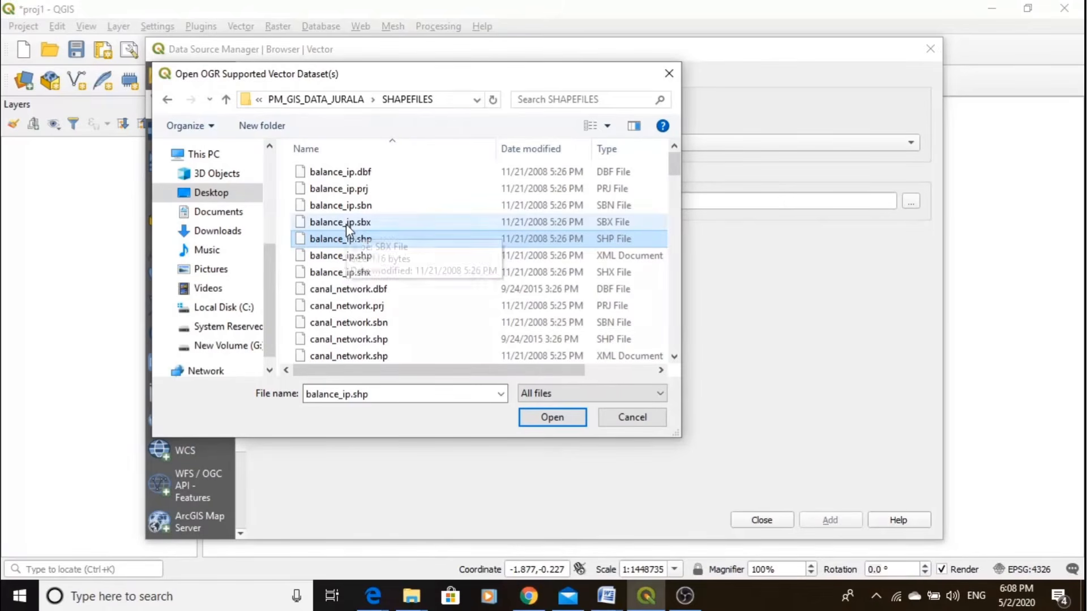
{"action": "left_click", "coordinate": [346, 223]}
{"action": "left_click", "coordinate": [346, 208]}
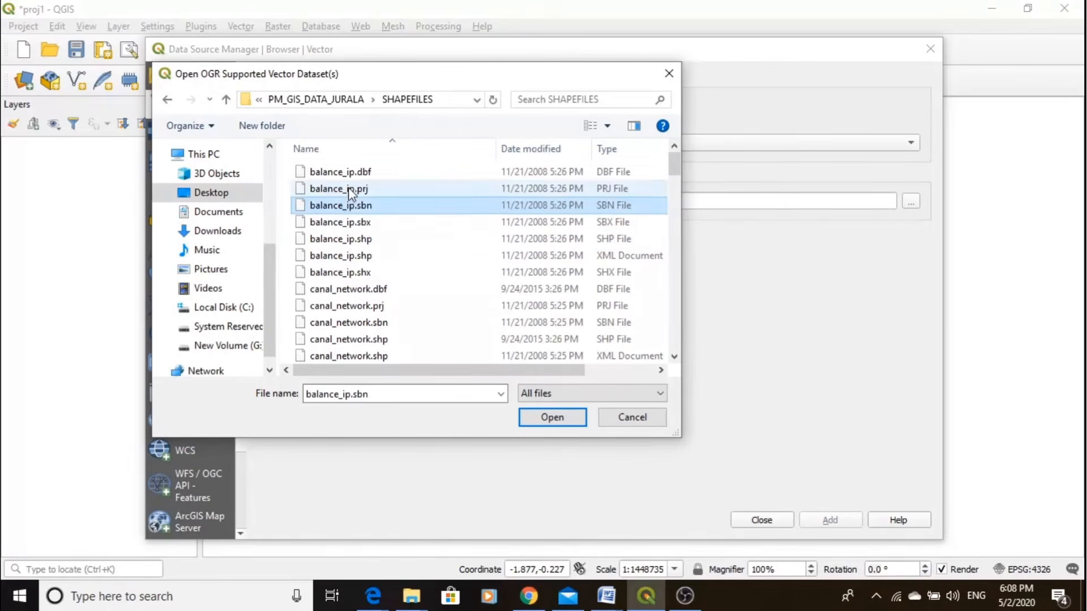
{"action": "left_click", "coordinate": [349, 193]}
{"action": "left_click", "coordinate": [351, 176]}
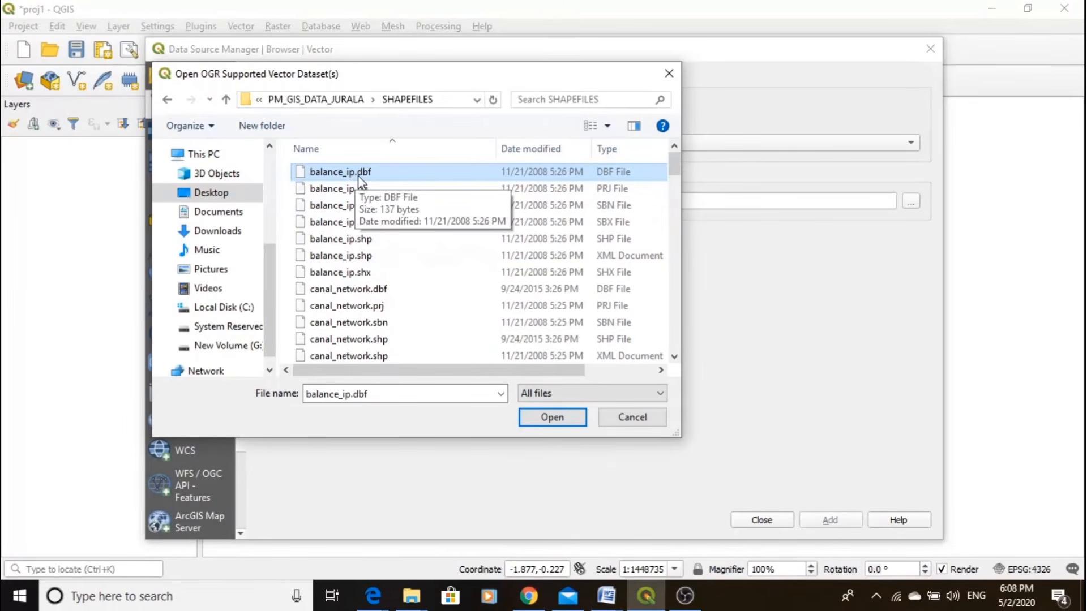
{"action": "left_click", "coordinate": [343, 239]}
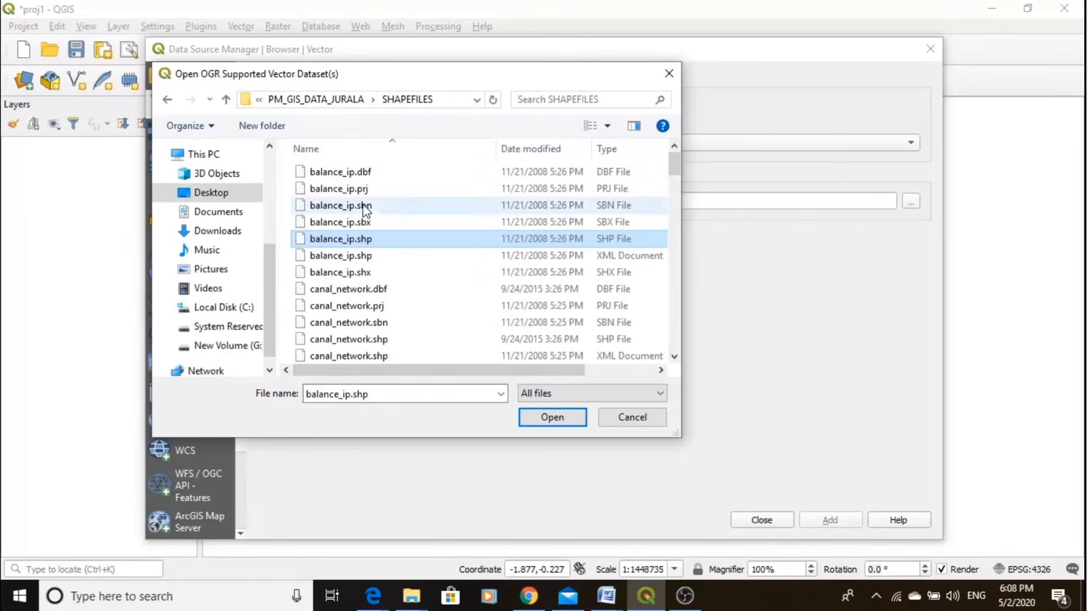
{"action": "left_click", "coordinate": [352, 190]}
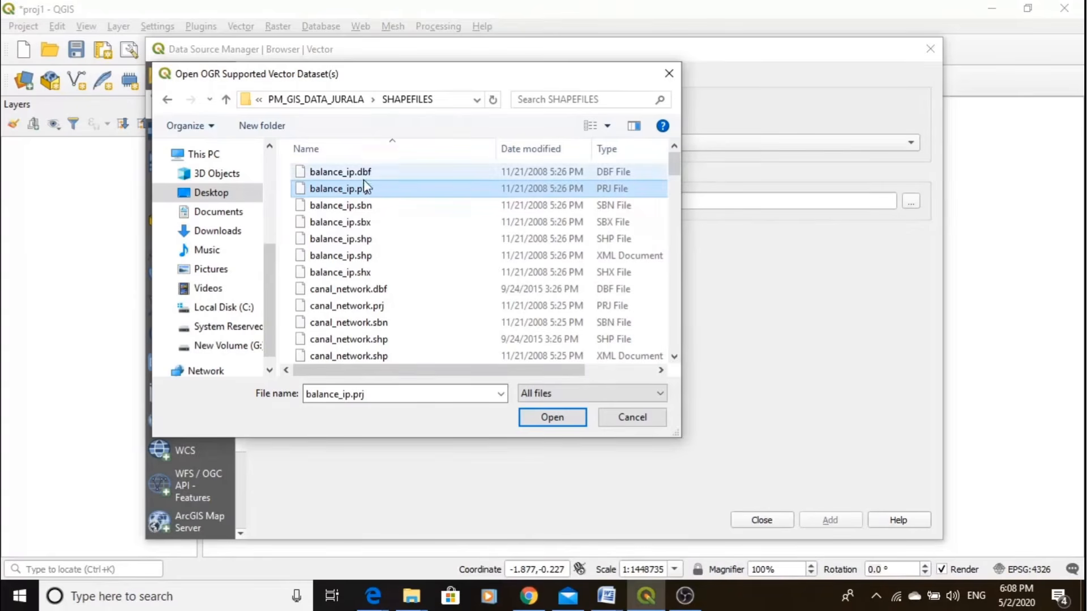
{"action": "left_click", "coordinate": [363, 173]}
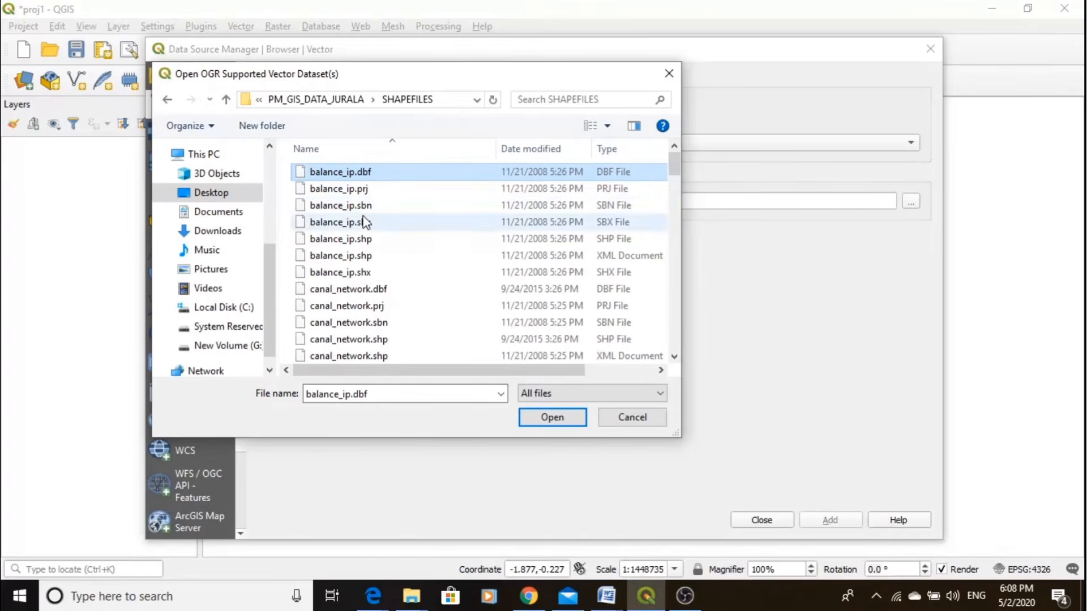
{"action": "left_click", "coordinate": [363, 239]}
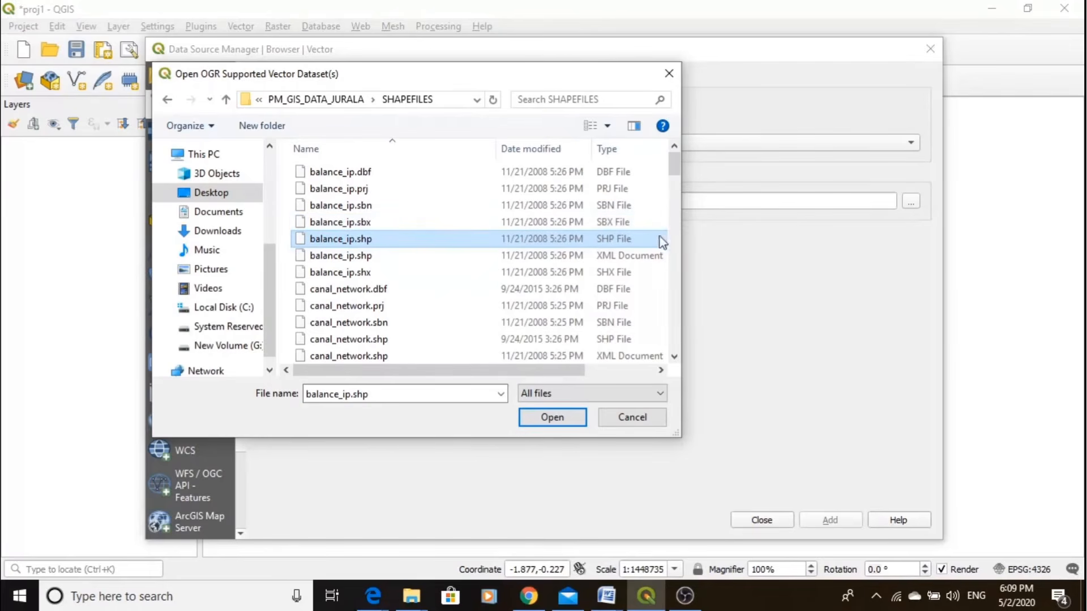
{"action": "left_click_drag", "start_coordinate": [677, 171], "coordinate": [682, 129]}
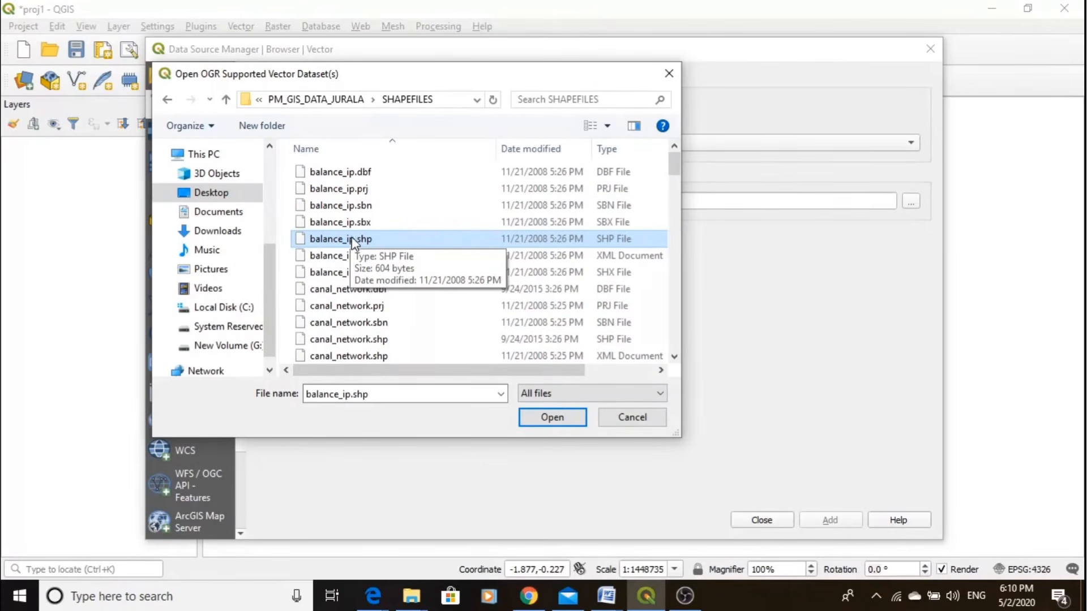
- Restrict the listed files to ESRI Shapefiles (*.shp *.SHP) and select canal_network.shp
{"action": "left_click", "coordinate": [575, 398]}
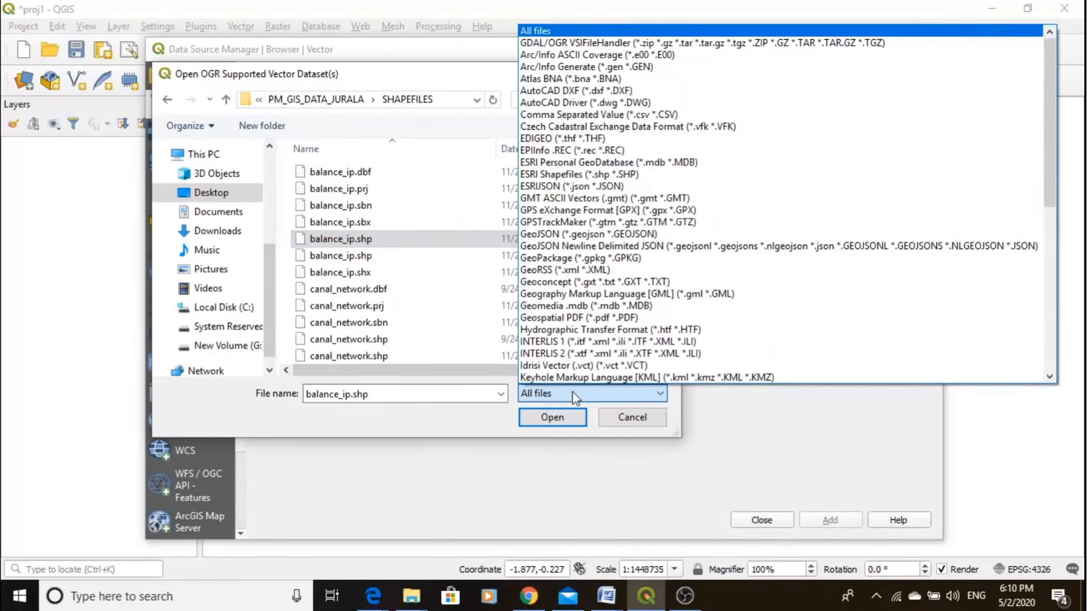
{"action": "left_click", "coordinate": [639, 179]}
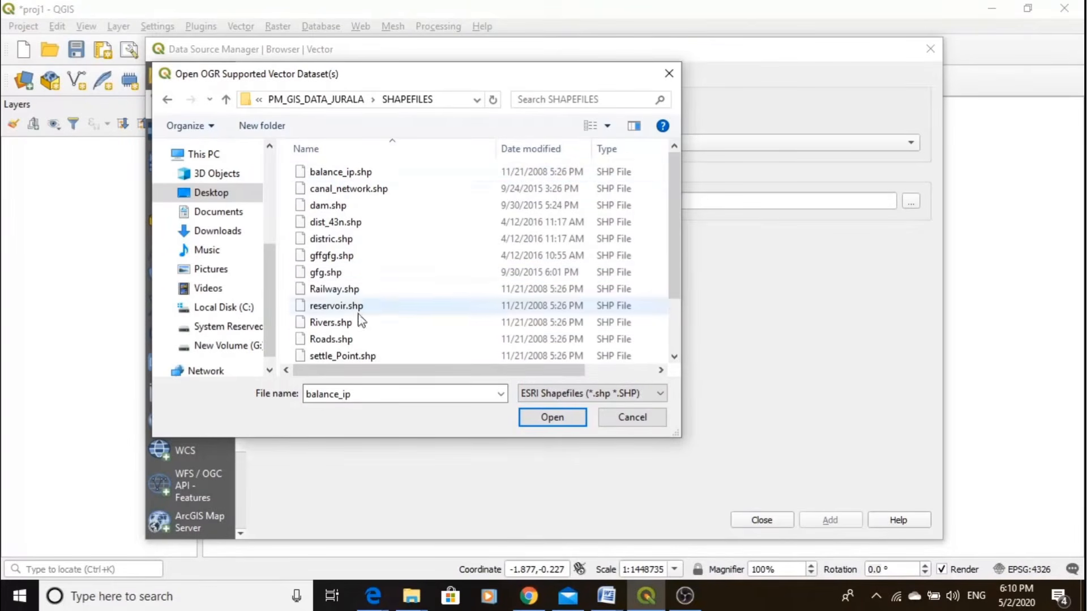
{"action": "left_click", "coordinate": [360, 222]}
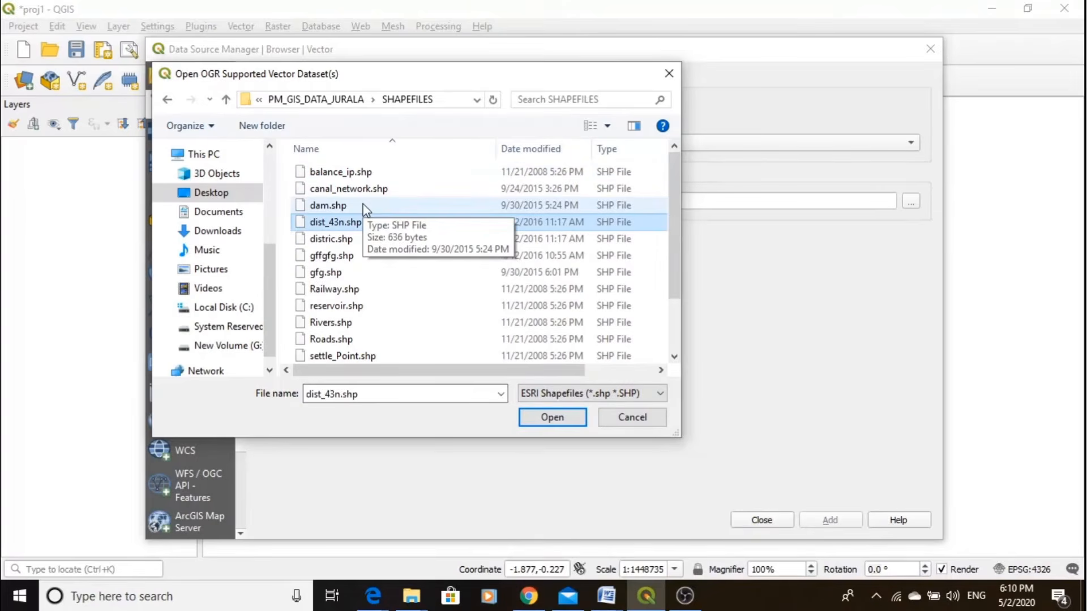
{"action": "left_click", "coordinate": [335, 208]}
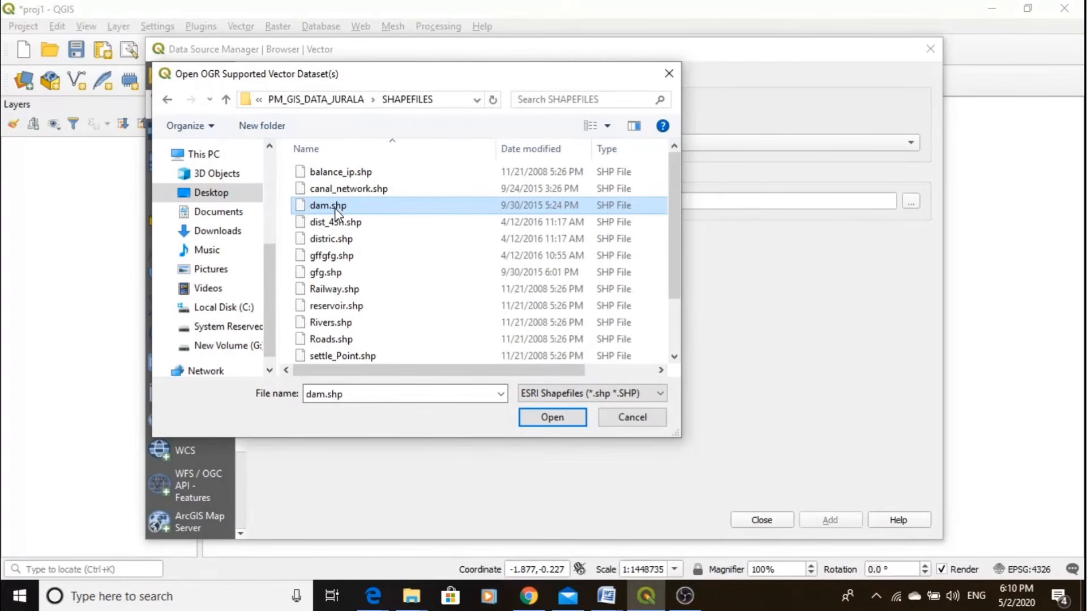
{"action": "left_click", "coordinate": [369, 190]}
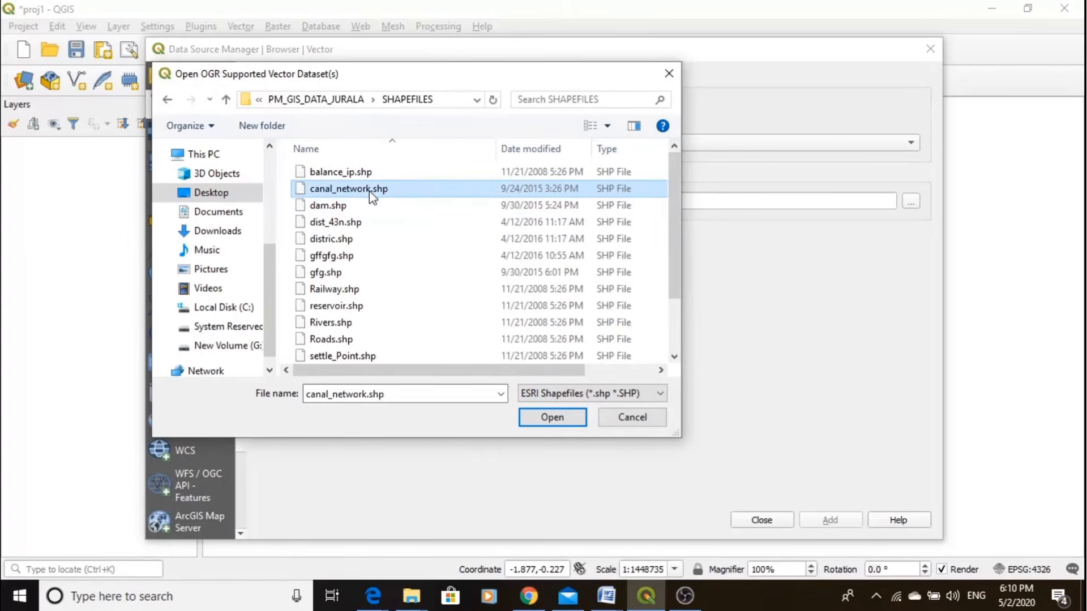
- Review the supported vector formats, keeping ESRI Shapefiles, and add canal_network.shp to the project as a vector layer, closing the Data Source Manager
{"action": "left_click", "coordinate": [579, 396]}
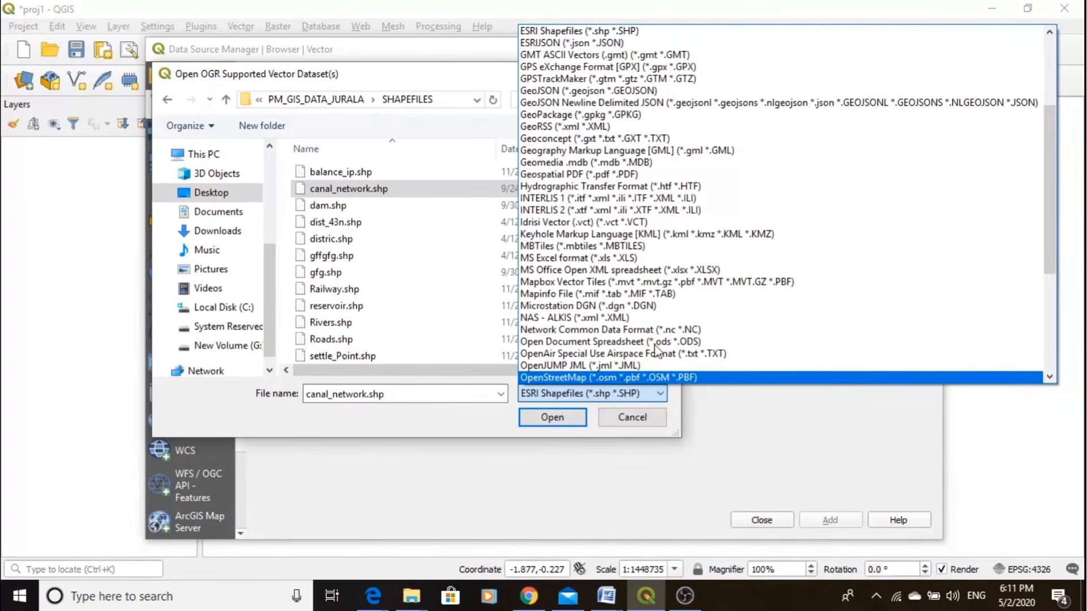
{"action": "left_click", "coordinate": [594, 33]}
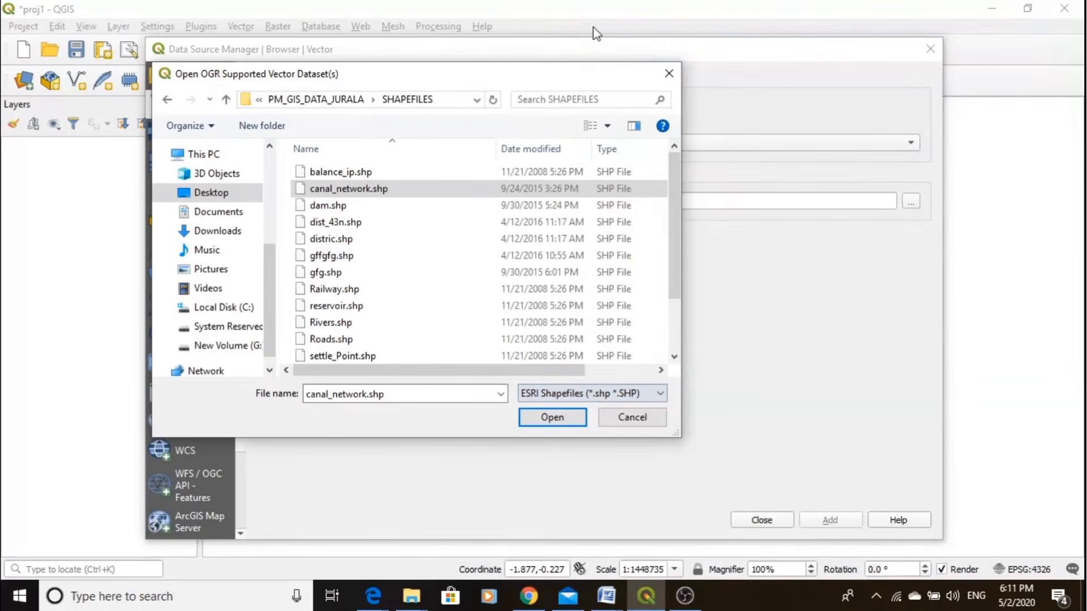
{"action": "left_click", "coordinate": [344, 189]}
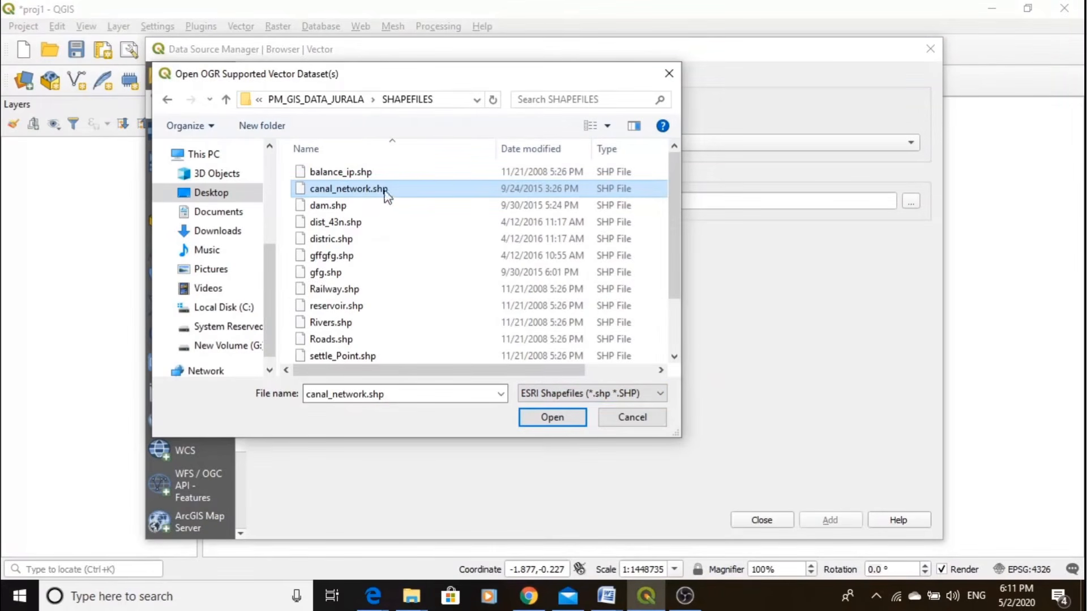
{"action": "left_click", "coordinate": [547, 419]}
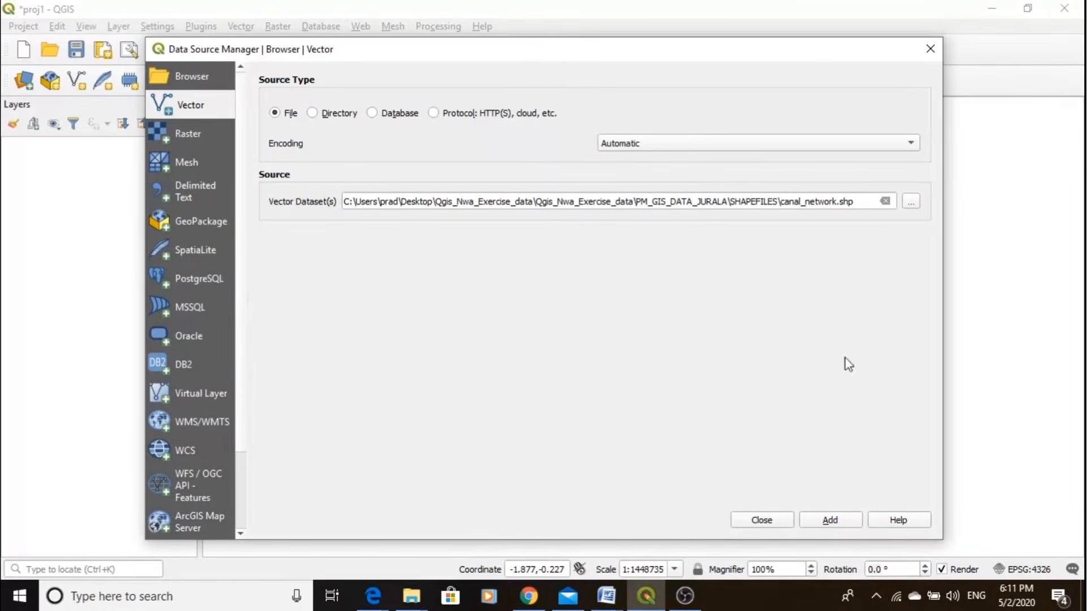
{"action": "left_click", "coordinate": [831, 521]}
{"action": "left_click", "coordinate": [762, 520]}
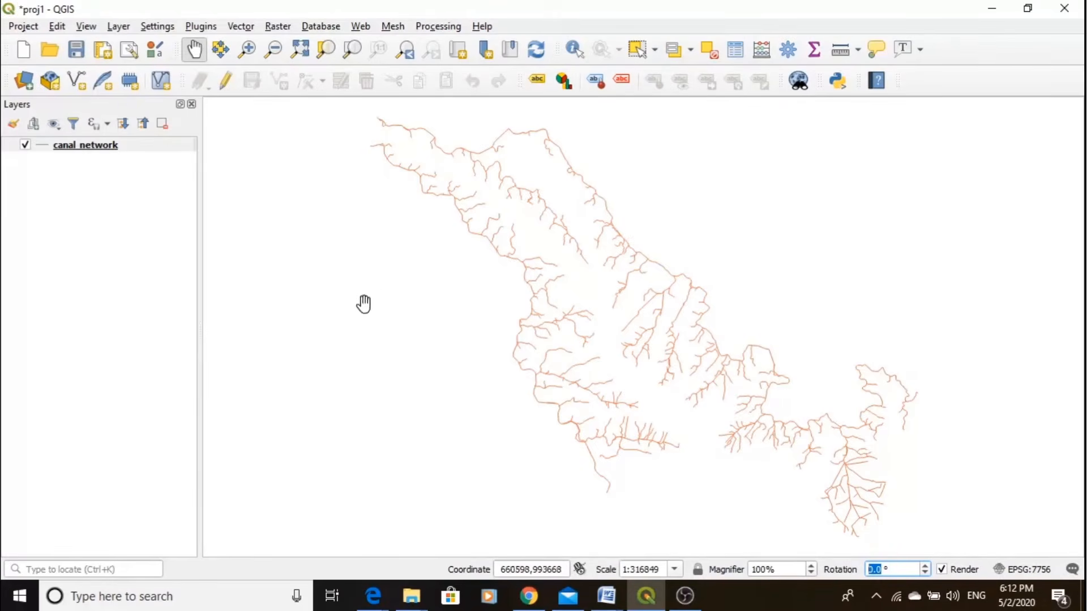
- Zoom in on the western part of the canal network and return the map to its full extent
{"action": "scroll", "coordinate": [512, 275], "scroll_direction": "up", "scroll_amount": 3}
{"action": "scroll", "coordinate": [724, 328], "scroll_direction": "down", "scroll_amount": 3}
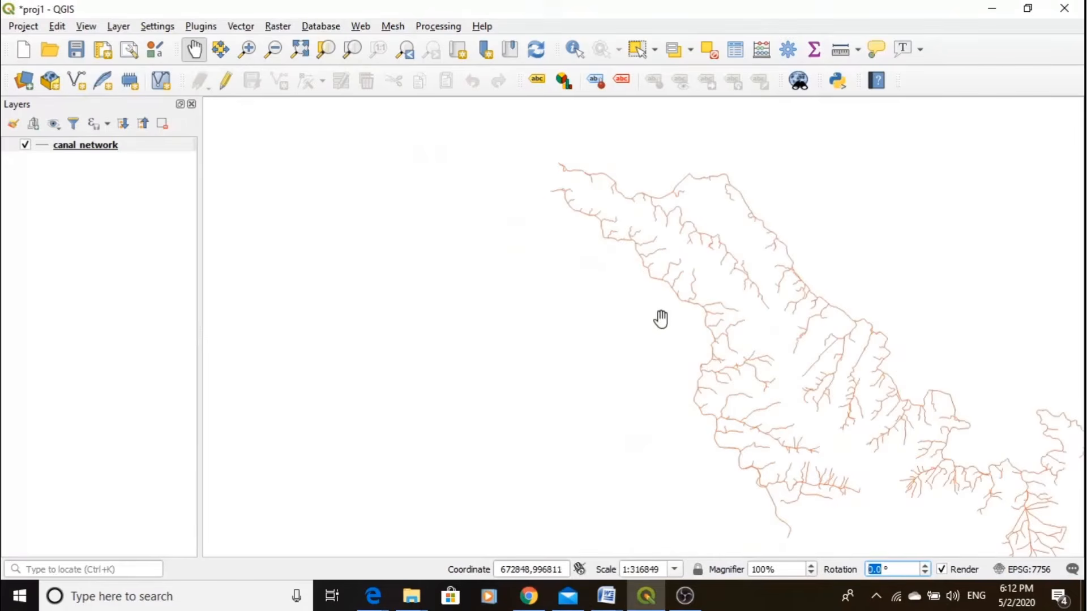
{"action": "left_click", "coordinate": [248, 51]}
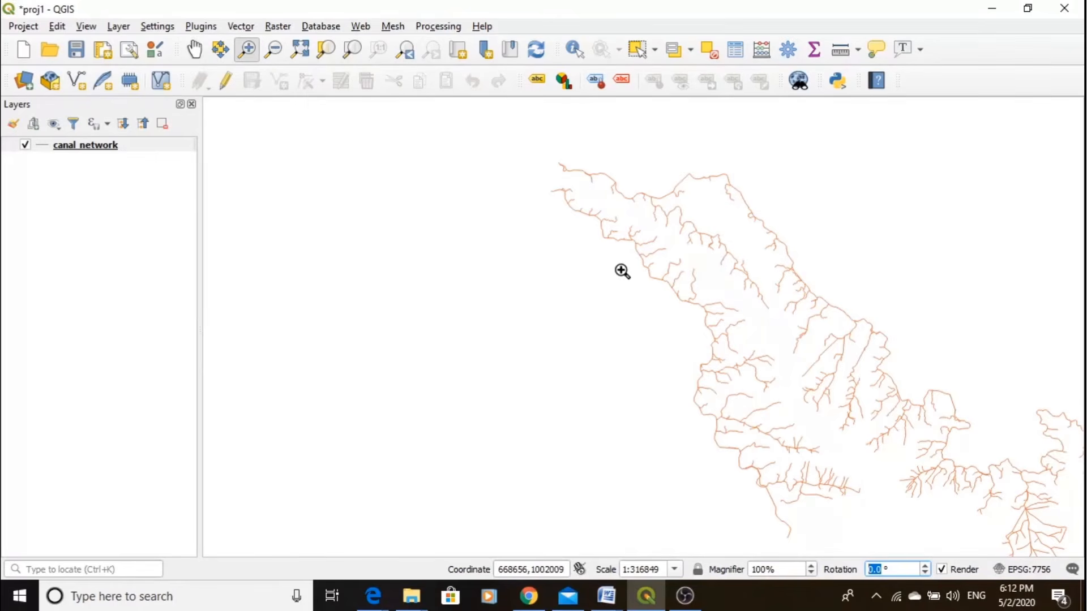
{"action": "left_click_drag", "start_coordinate": [622, 270], "coordinate": [712, 324]}
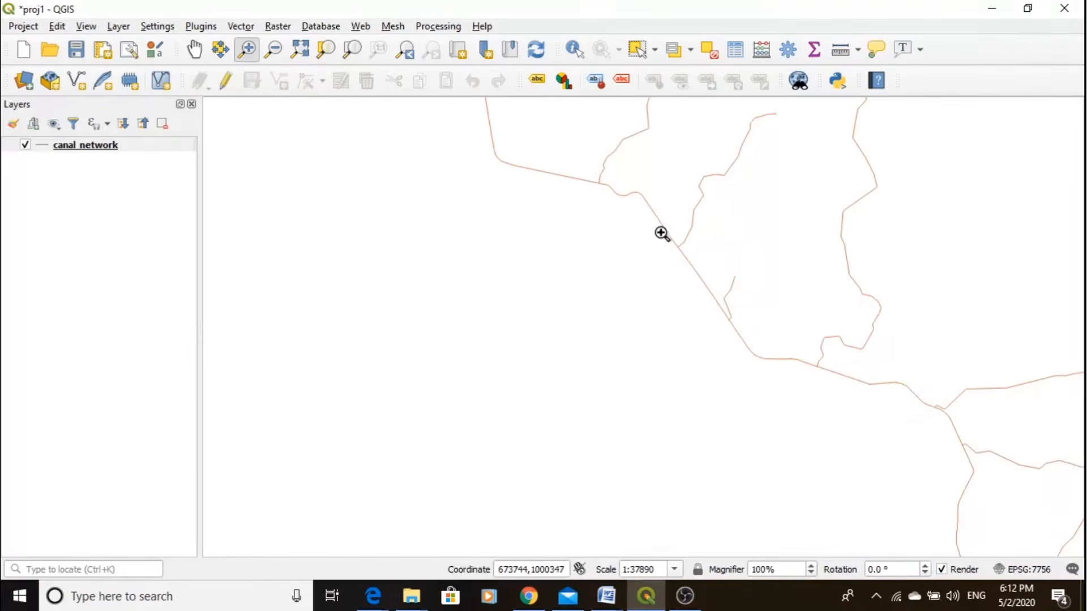
{"action": "left_click", "coordinate": [300, 51]}
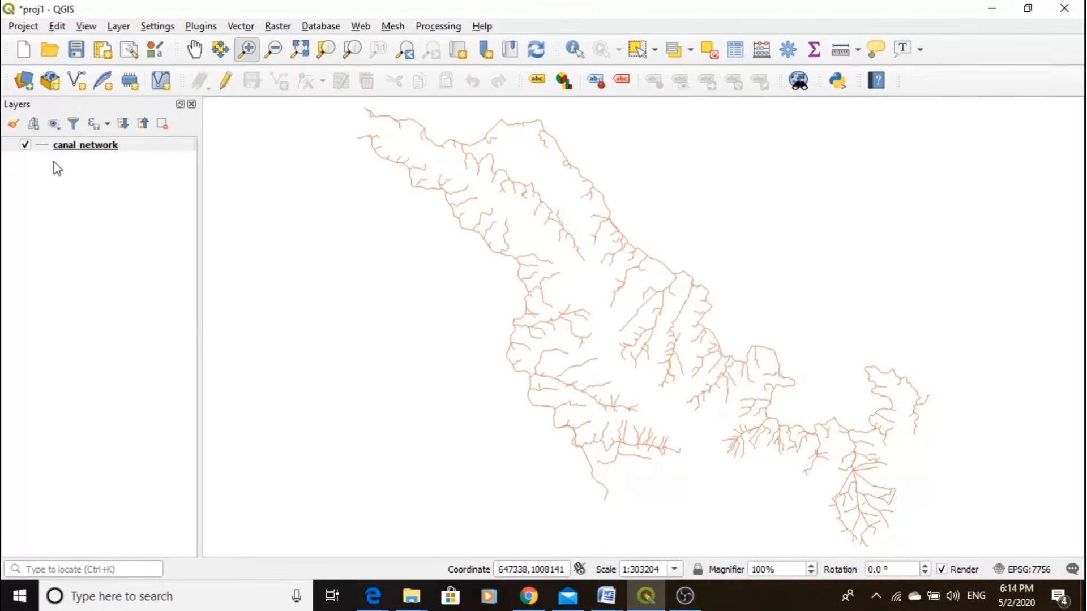
- Change the line color of the canal_network layer to a deep blue in its symbology properties
{"action": "left_click", "coordinate": [73, 150]}
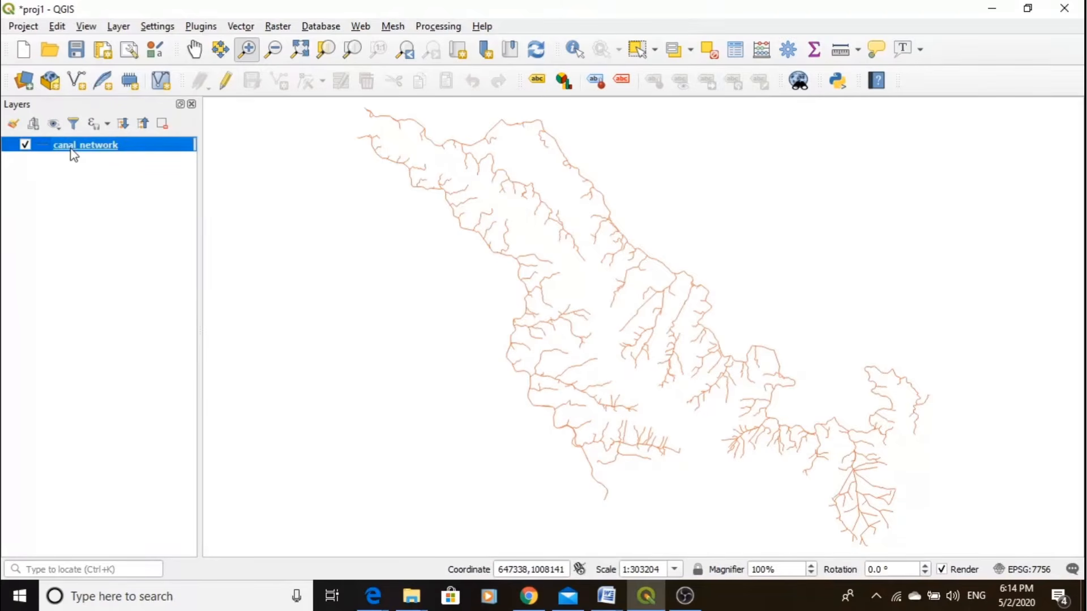
{"action": "right_click", "coordinate": [81, 148]}
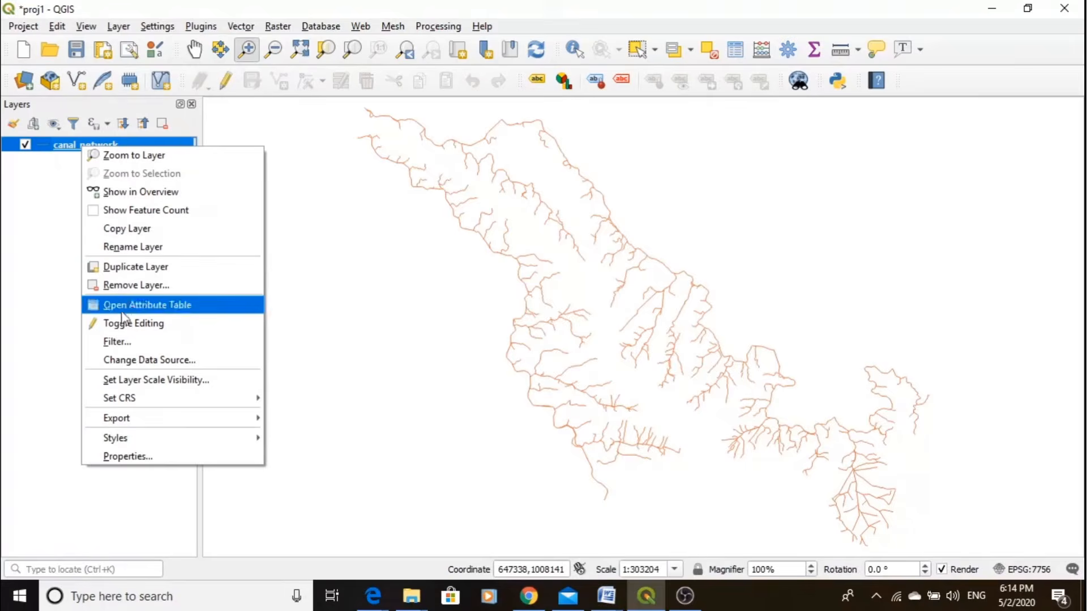
{"action": "mouse_move", "coordinate": [151, 445]}
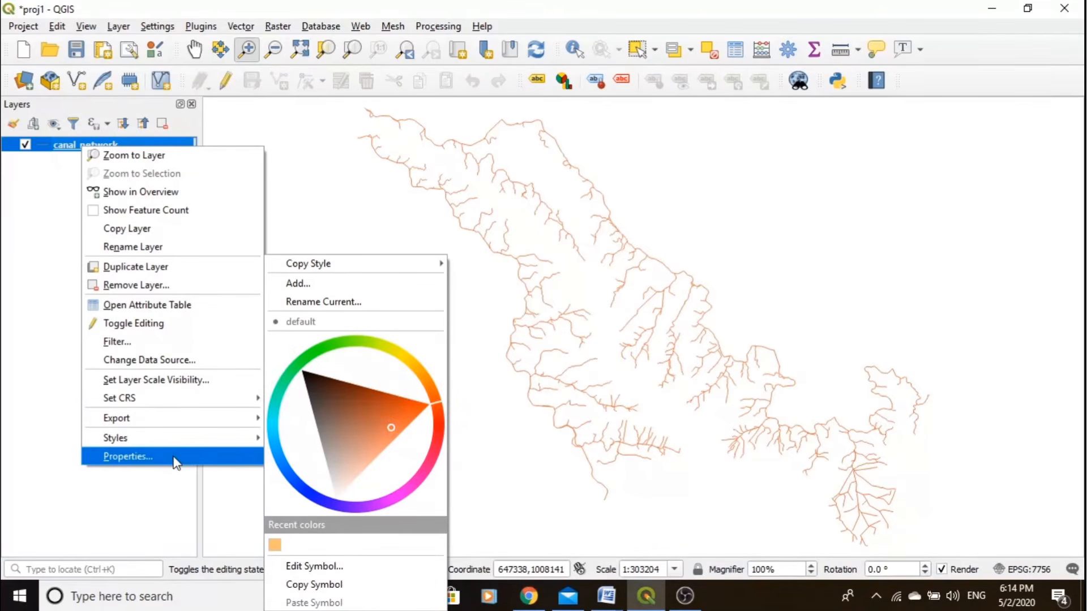
{"action": "left_click", "coordinate": [137, 457]}
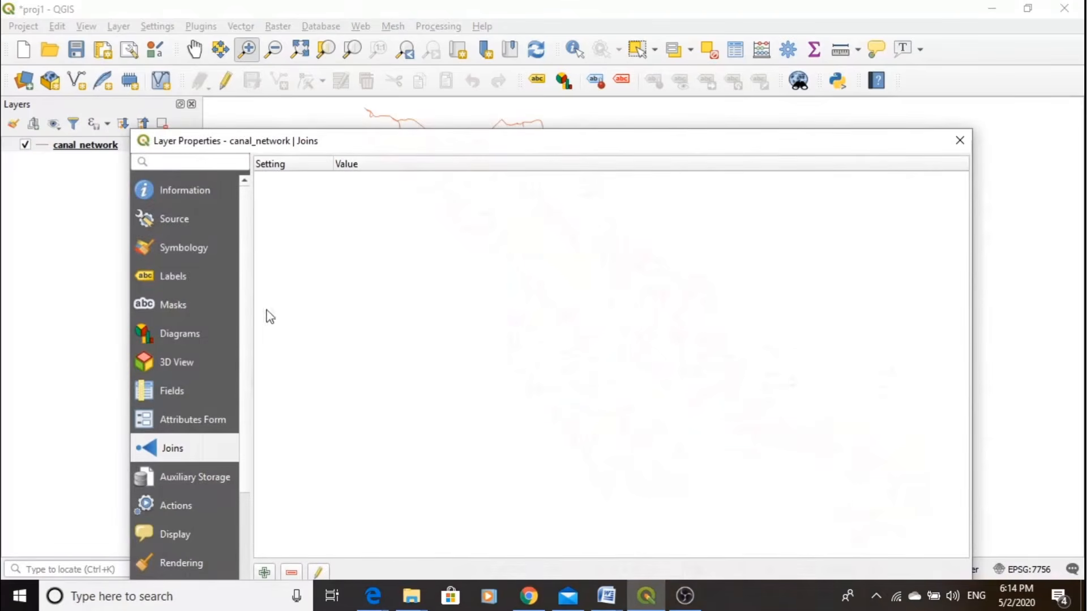
{"action": "left_click", "coordinate": [182, 249]}
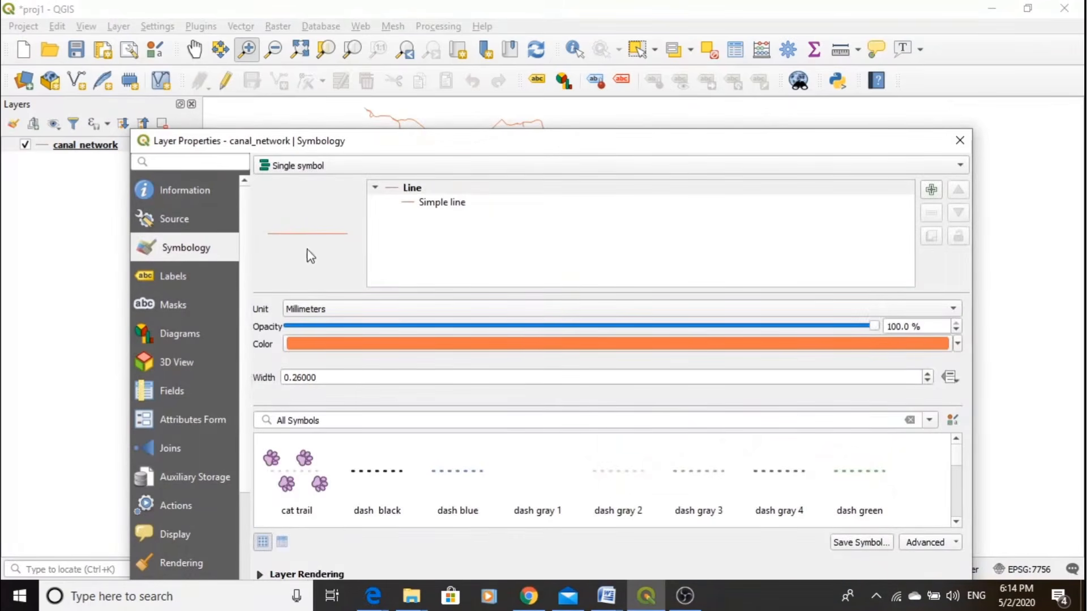
{"action": "left_click", "coordinate": [957, 344]}
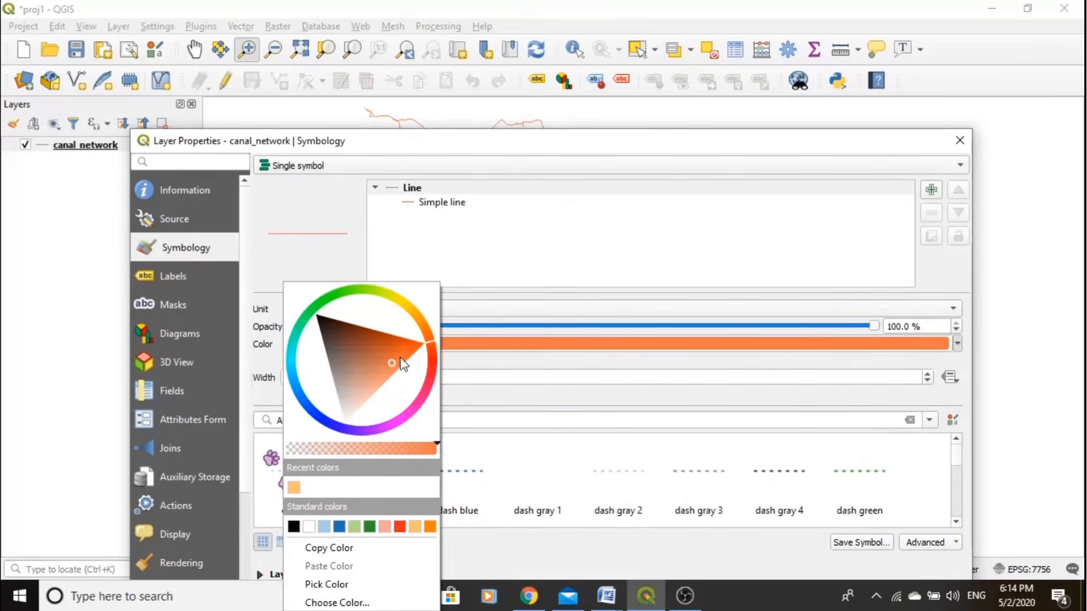
{"action": "left_click", "coordinate": [364, 381]}
{"action": "mouse_move", "coordinate": [364, 382]}
{"action": "left_mouse_down"}
{"action": "mouse_move", "coordinate": [344, 391]}
{"action": "mouse_move", "coordinate": [333, 351]}
{"action": "left_mouse_up"}
{"action": "left_click", "coordinate": [336, 422]}
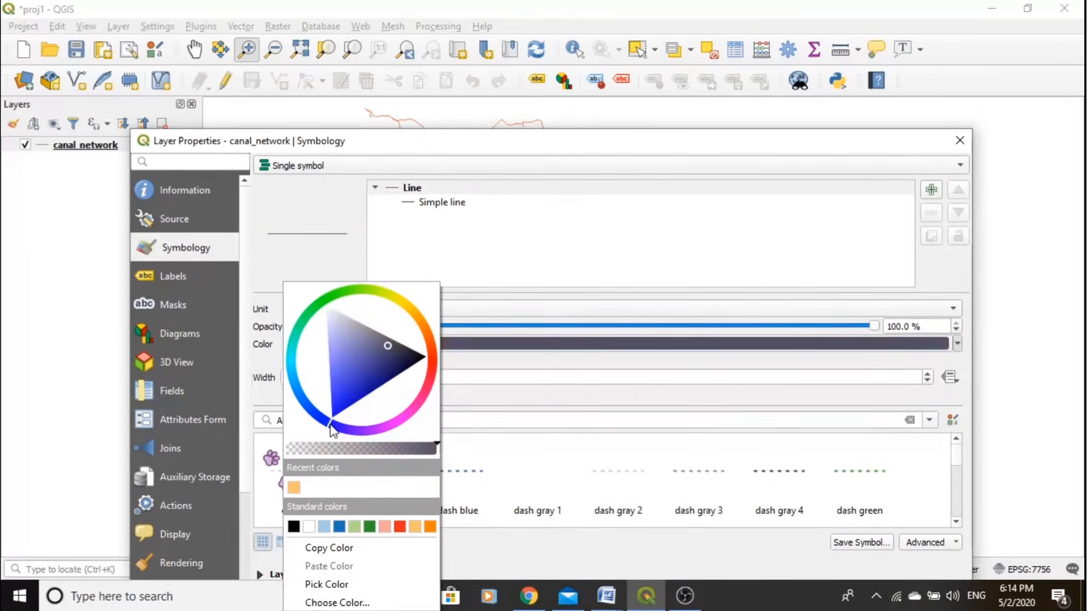
{"action": "left_click_drag", "start_coordinate": [387, 344], "coordinate": [362, 406]}
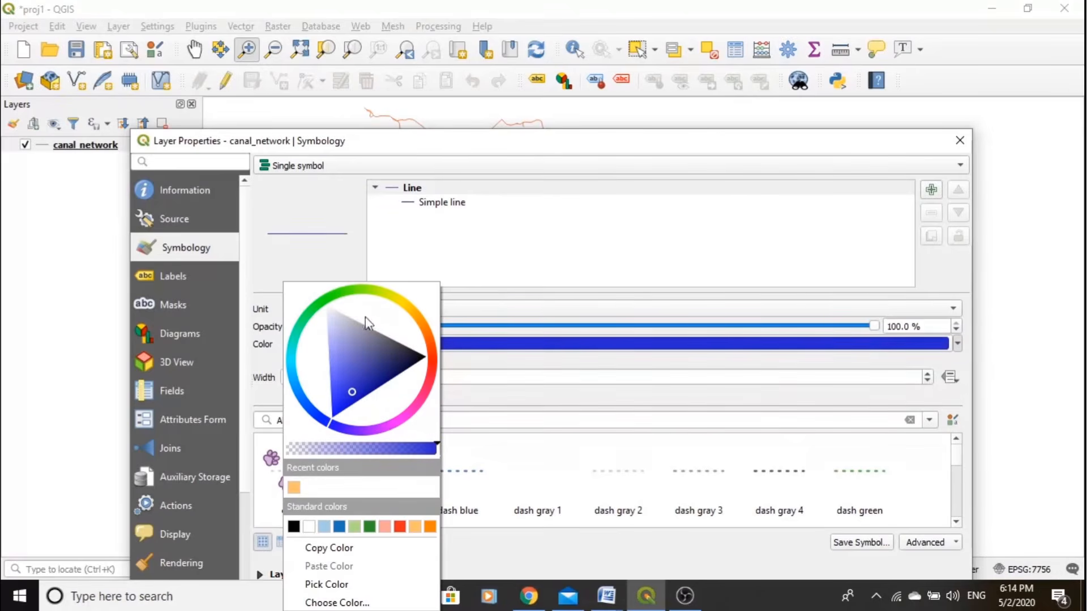
{"action": "left_click", "coordinate": [758, 377]}
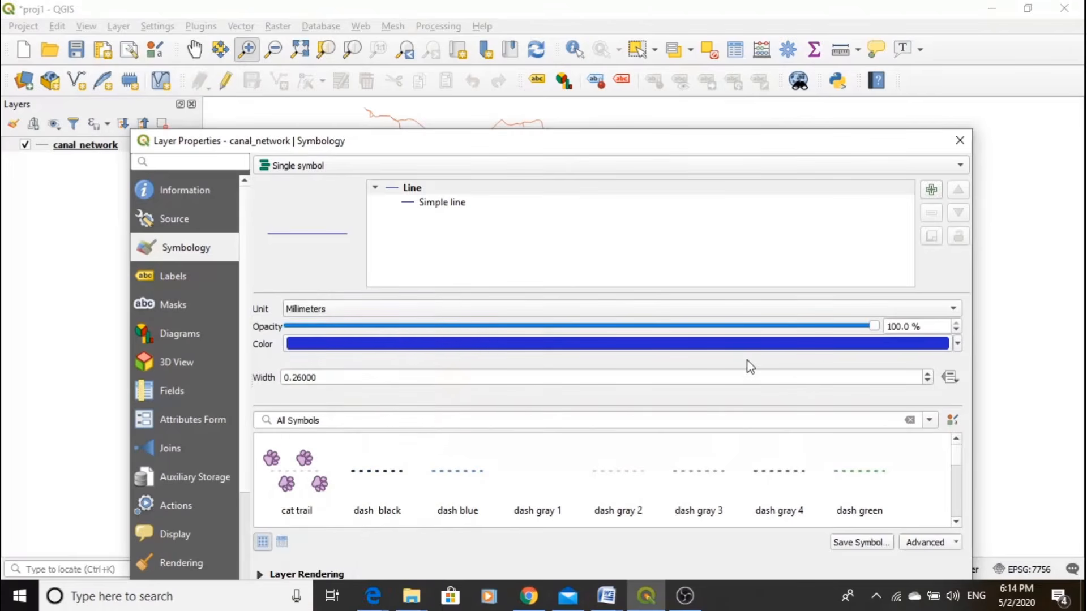
- Set the canal line width to 0.46 millimeters and apply the new symbology to the layer
{"action": "left_click", "coordinate": [928, 381]}
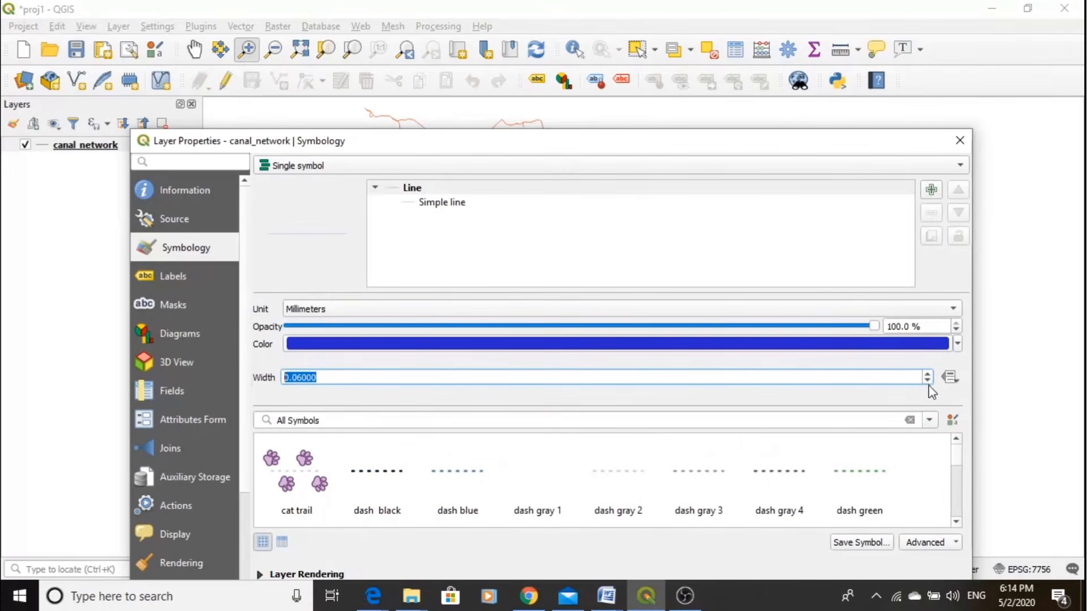
{"action": "left_click", "coordinate": [928, 375]}
{"action": "left_click", "coordinate": [928, 375]}
{"action": "left_click_drag", "start_coordinate": [779, 143], "coordinate": [783, 50]}
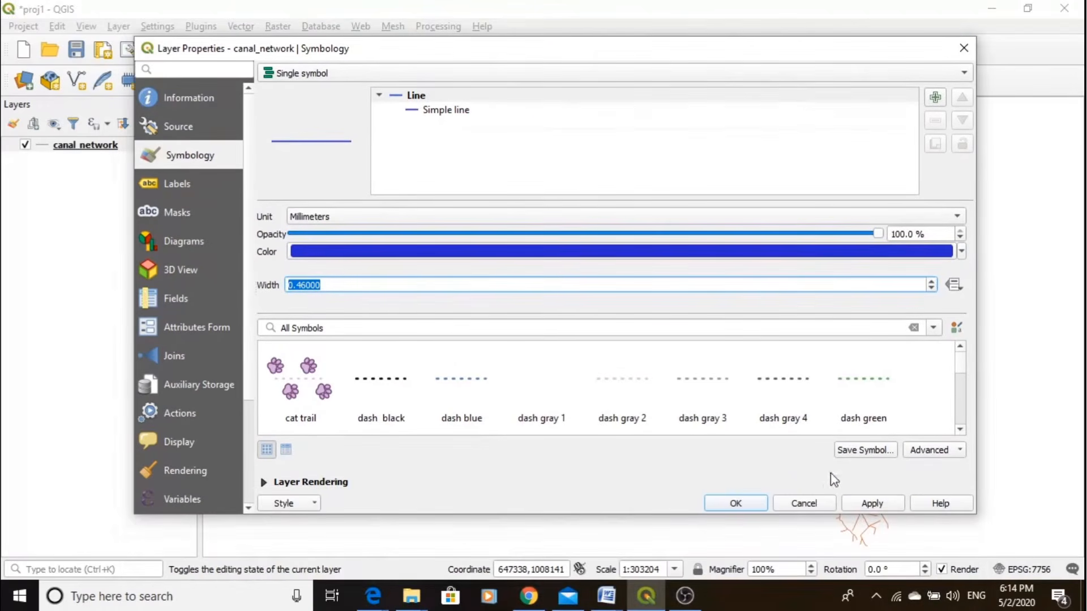
{"action": "left_click", "coordinate": [864, 509]}
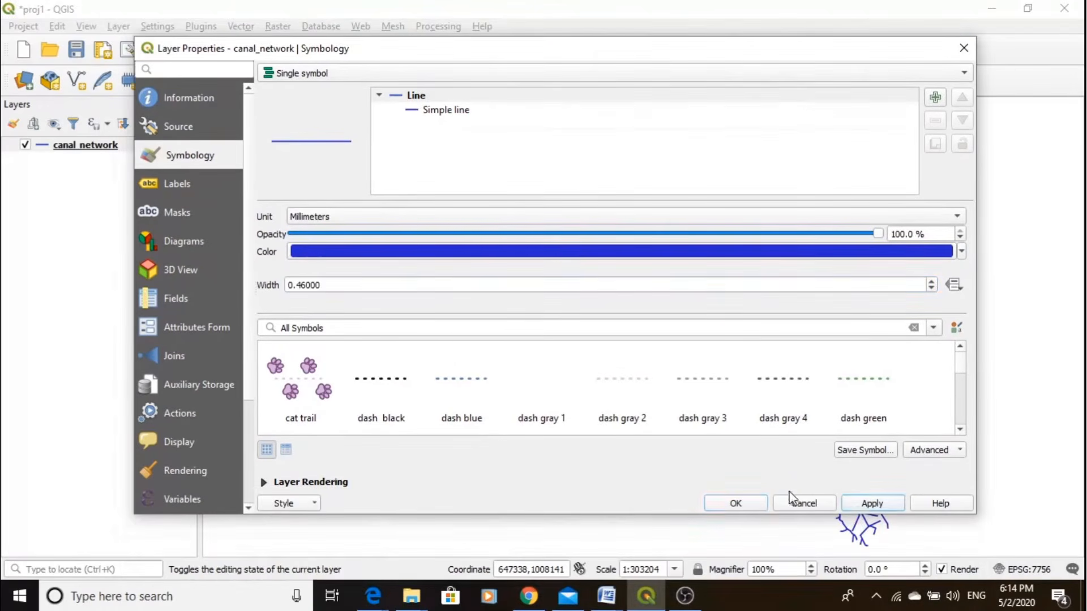
{"action": "left_click", "coordinate": [738, 503]}
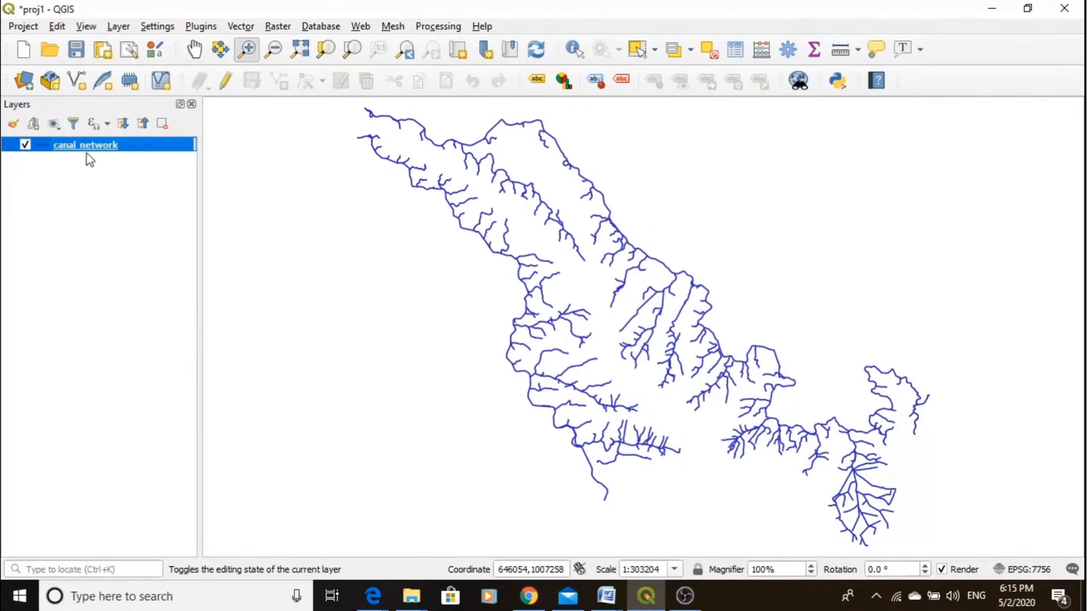
- Examine the canal_network attribute table, reviewing the SHAPE_Leng, Canal_Name, canal_code and Length fields alongside the map
{"action": "left_click", "coordinate": [736, 52]}
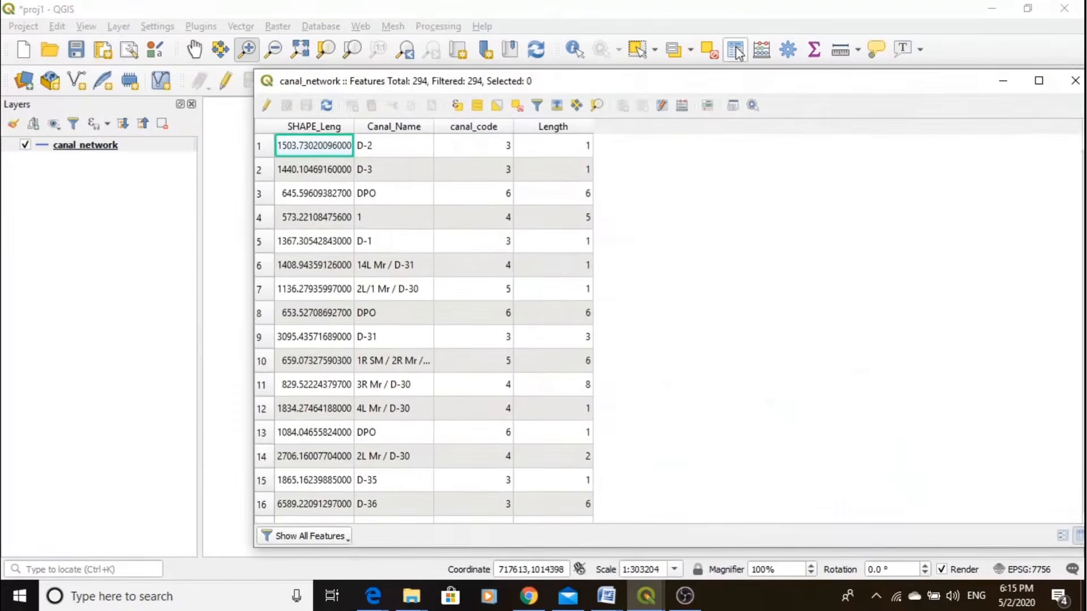
{"action": "left_click_drag", "start_coordinate": [578, 85], "coordinate": [606, 59]}
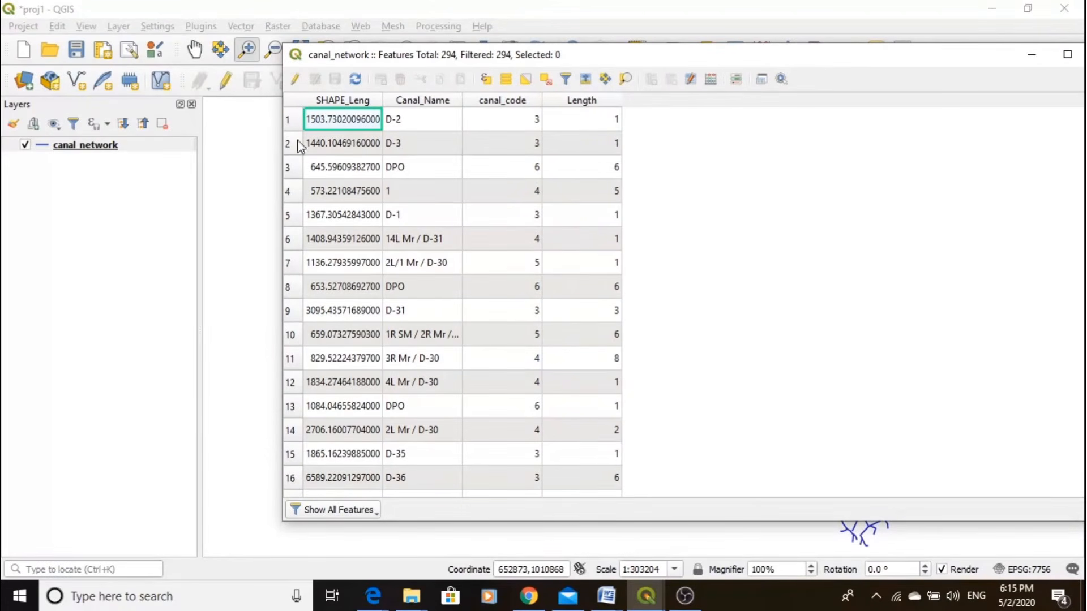
{"action": "left_click_drag", "start_coordinate": [614, 60], "coordinate": [860, 41]}
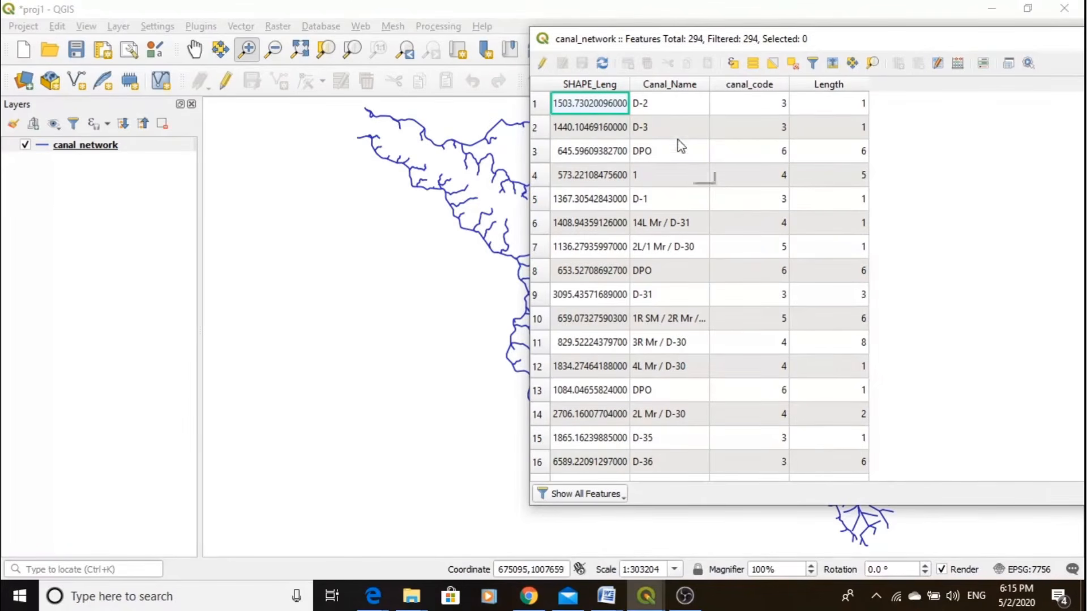
{"action": "scroll", "coordinate": [781, 158], "scroll_direction": "down", "scroll_amount": 6}
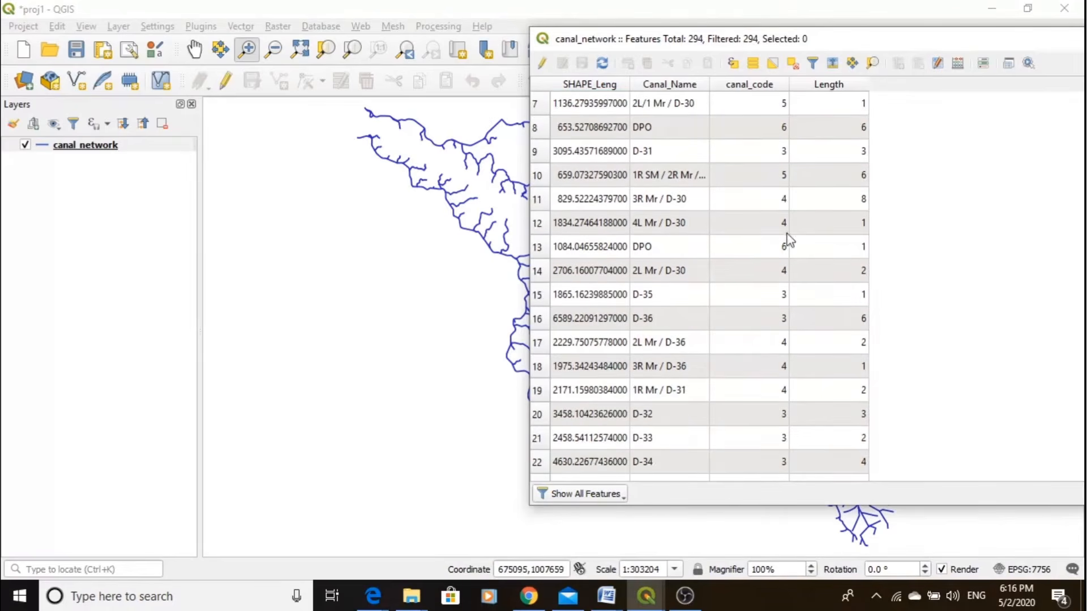
{"action": "scroll", "coordinate": [772, 130], "scroll_direction": "up", "scroll_amount": 6}
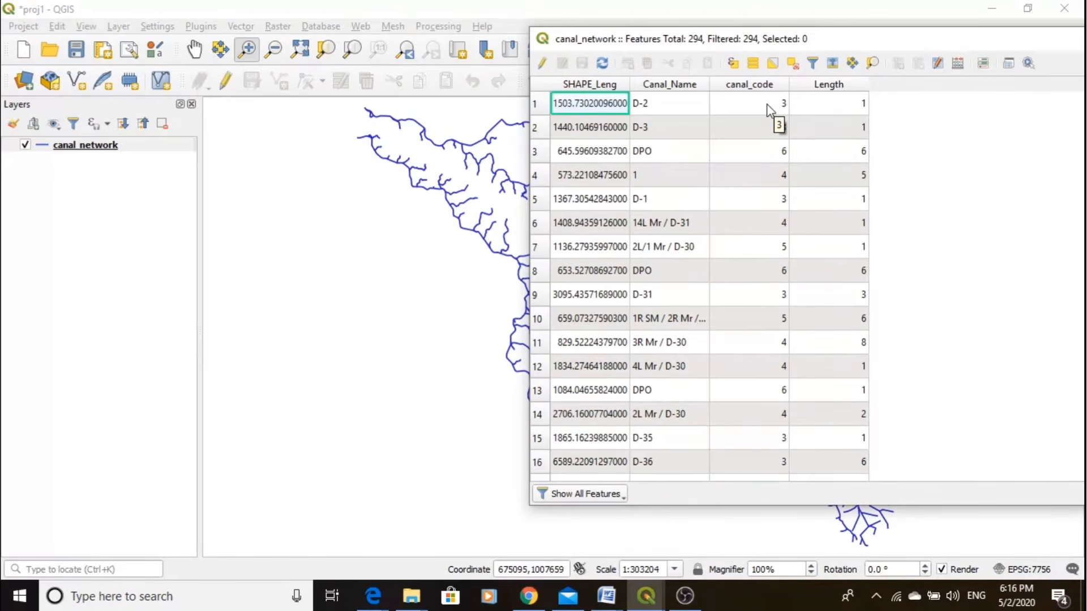
{"action": "scroll", "coordinate": [771, 109], "scroll_direction": "down", "scroll_amount": 1}
{"action": "scroll", "coordinate": [771, 109], "scroll_direction": "down", "scroll_amount": 8}
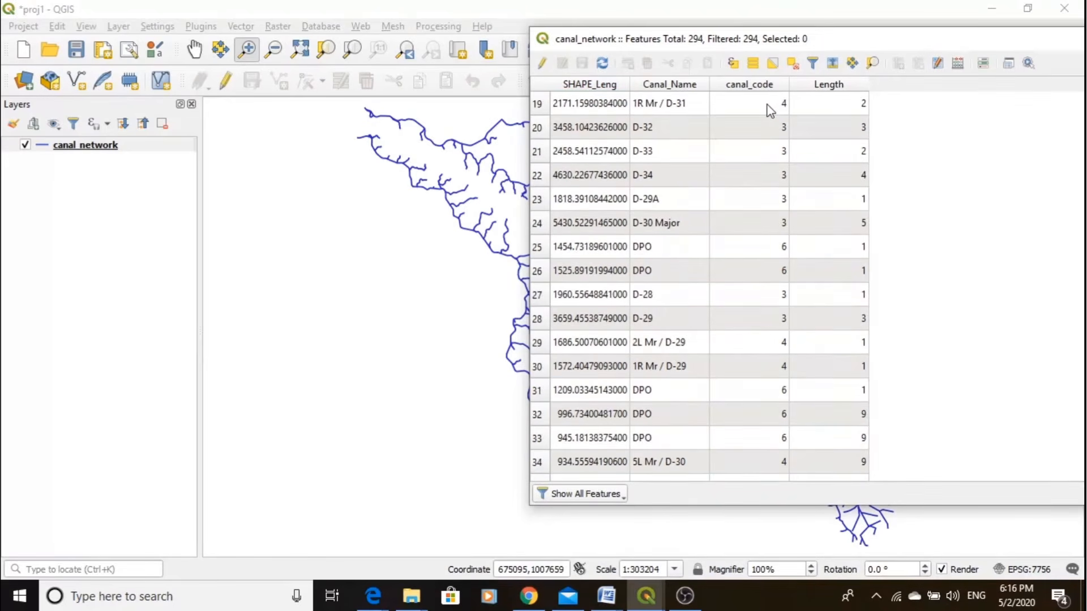
{"action": "scroll", "coordinate": [771, 109], "scroll_direction": "down", "scroll_amount": 15}
{"action": "scroll", "coordinate": [771, 107], "scroll_direction": "up", "scroll_amount": 6}
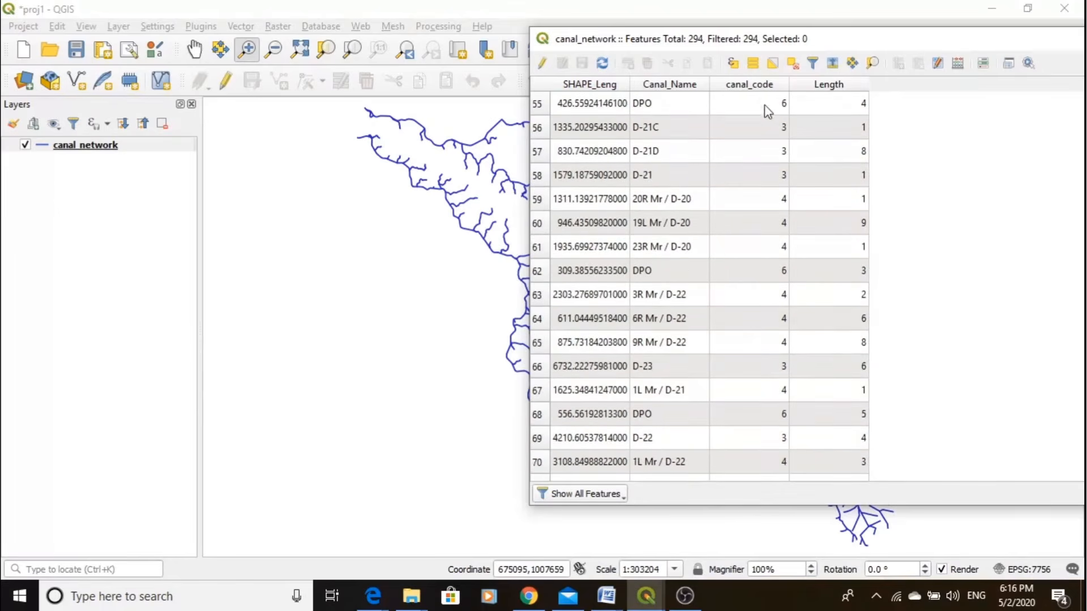
- Sort the attribute records by canal_code in ascending order and select the Left Main Canal record to see it on the map
{"action": "left_click", "coordinate": [755, 85]}
{"action": "scroll", "coordinate": [765, 122], "scroll_direction": "up", "scroll_amount": 17}
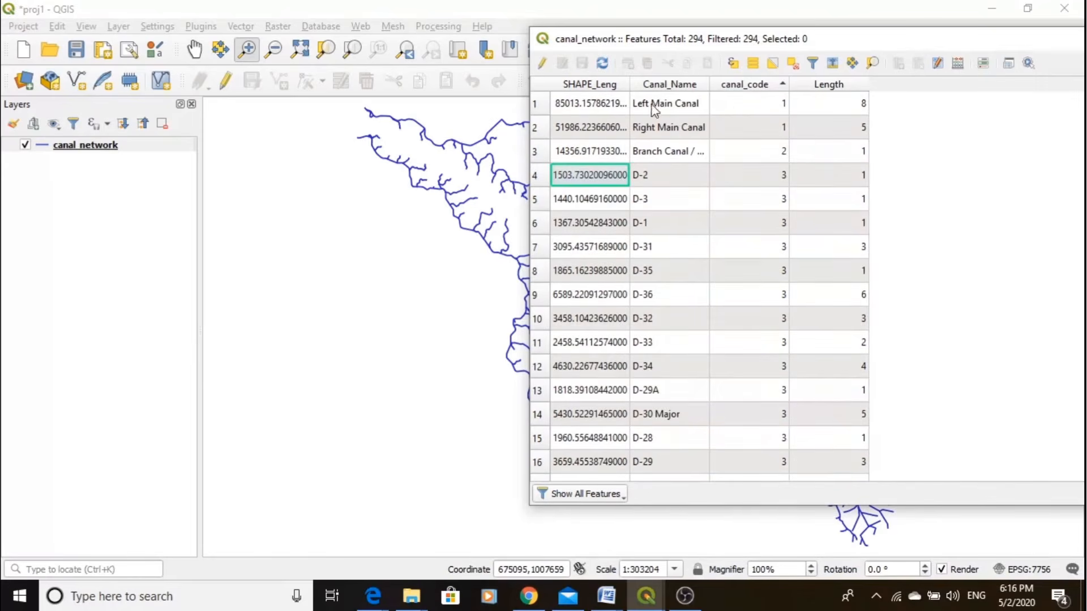
{"action": "left_click", "coordinate": [541, 103]}
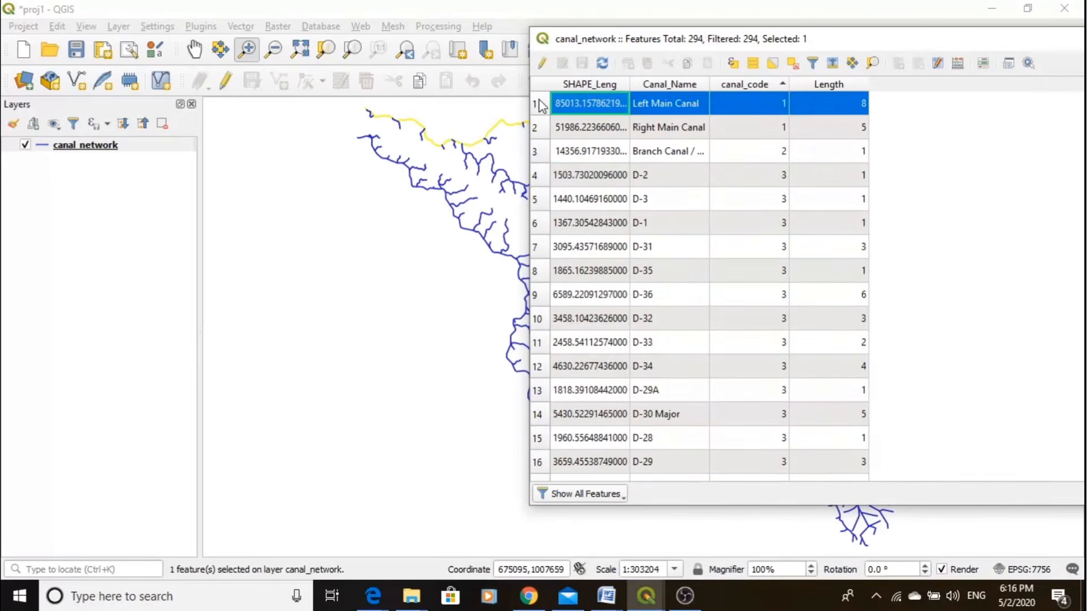
{"action": "left_click_drag", "start_coordinate": [678, 43], "coordinate": [420, 273]}
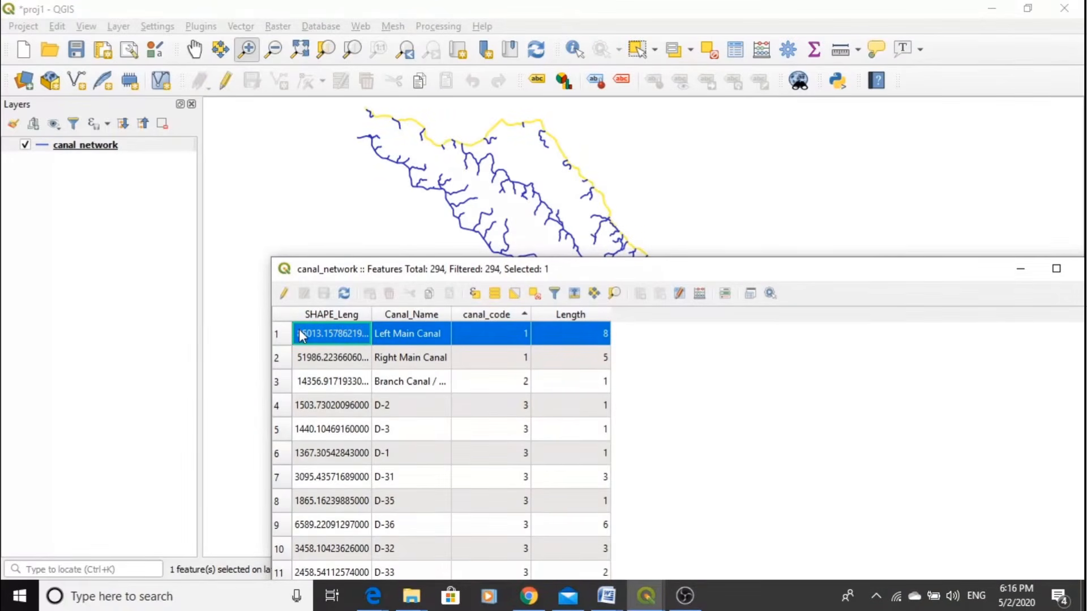
- Select the Right Main Canal record and the Branch Canal record in turn, checking where each lies on the map
{"action": "left_click", "coordinate": [278, 363]}
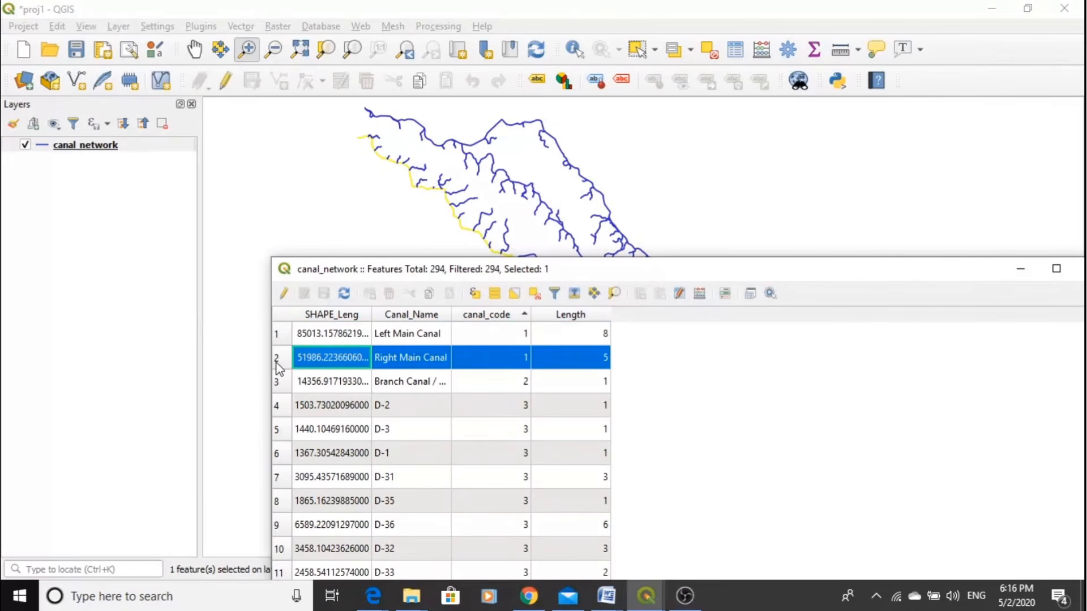
{"action": "left_click", "coordinate": [277, 382]}
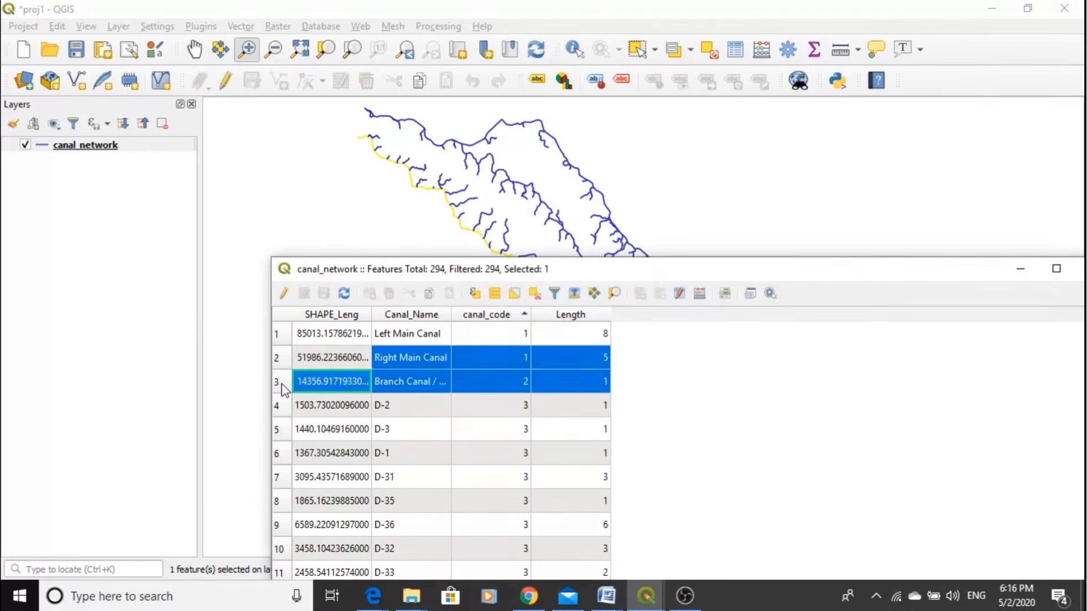
{"action": "left_click_drag", "start_coordinate": [576, 269], "coordinate": [428, 489]}
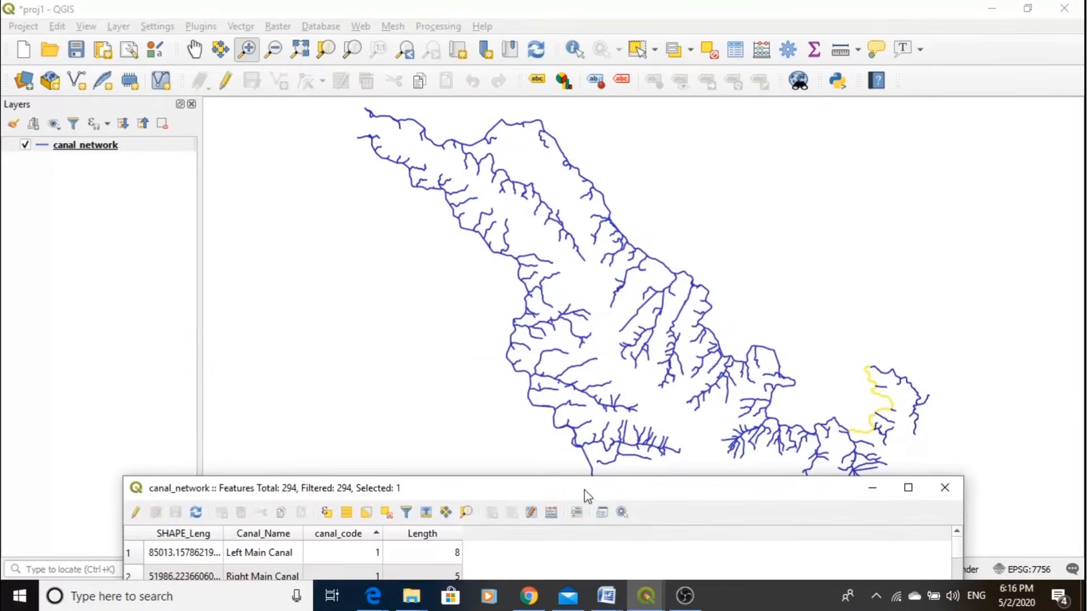
{"action": "left_click_drag", "start_coordinate": [582, 494], "coordinate": [718, 191]}
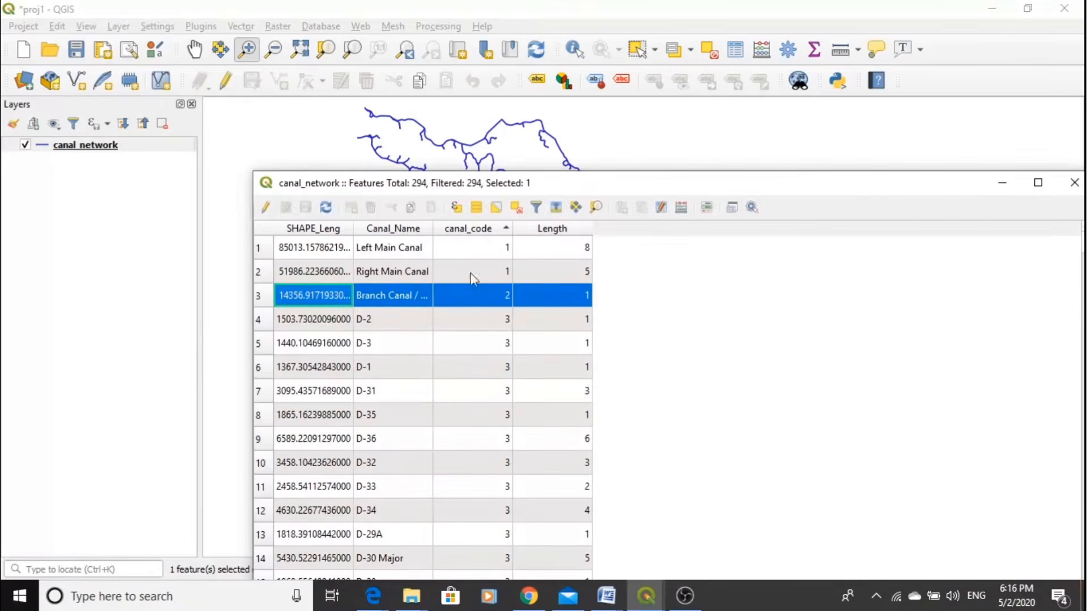
{"action": "left_click_drag", "start_coordinate": [710, 185], "coordinate": [678, 221]}
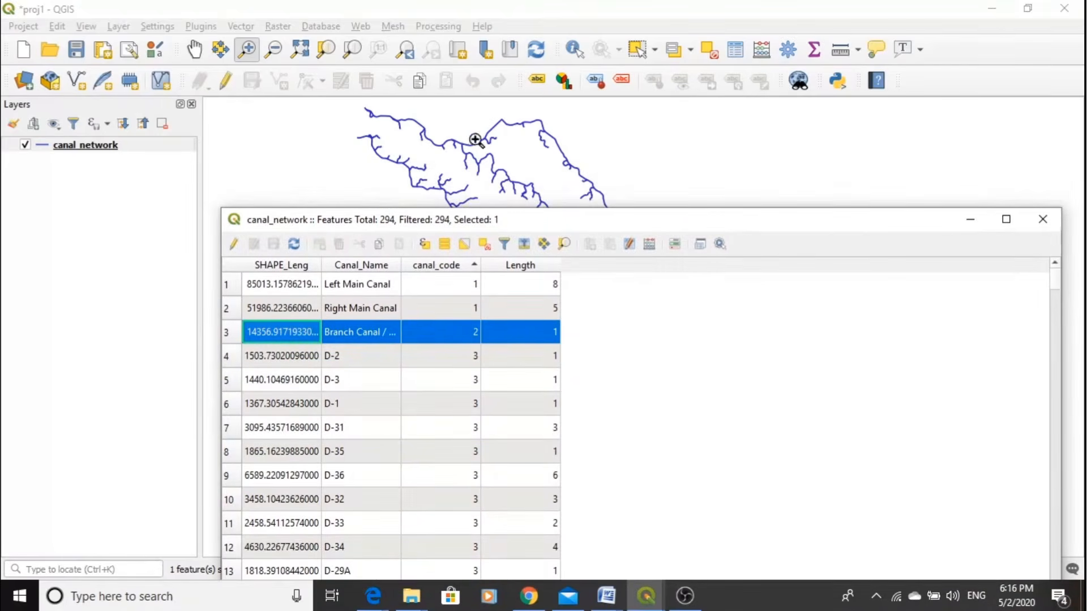
- Select the left main canal directly on the map, and replace that selection with the right main canal
{"action": "left_click", "coordinate": [637, 50]}
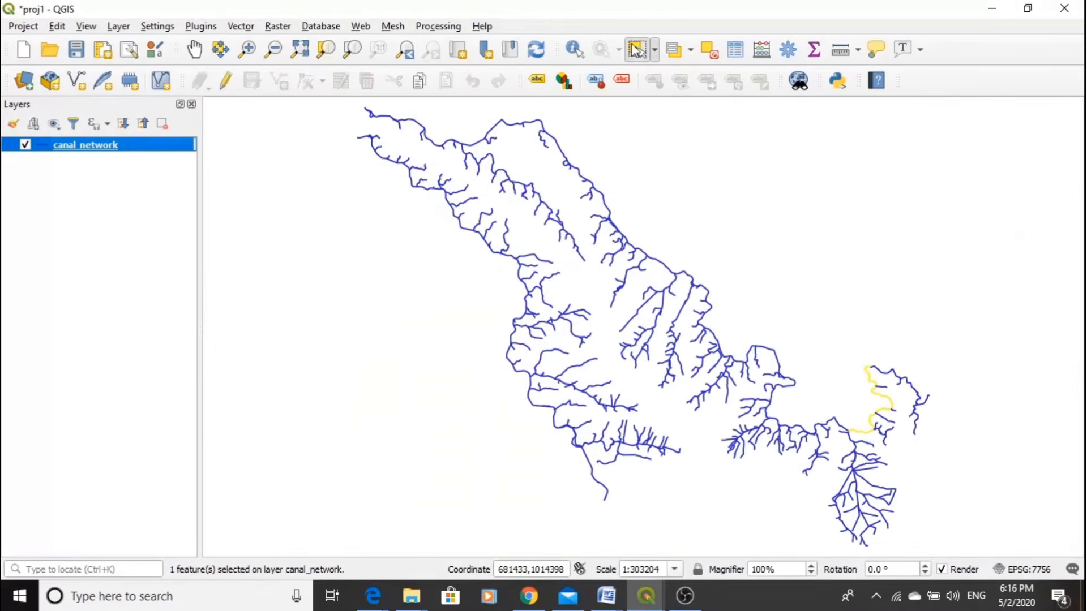
{"action": "left_click", "coordinate": [509, 125]}
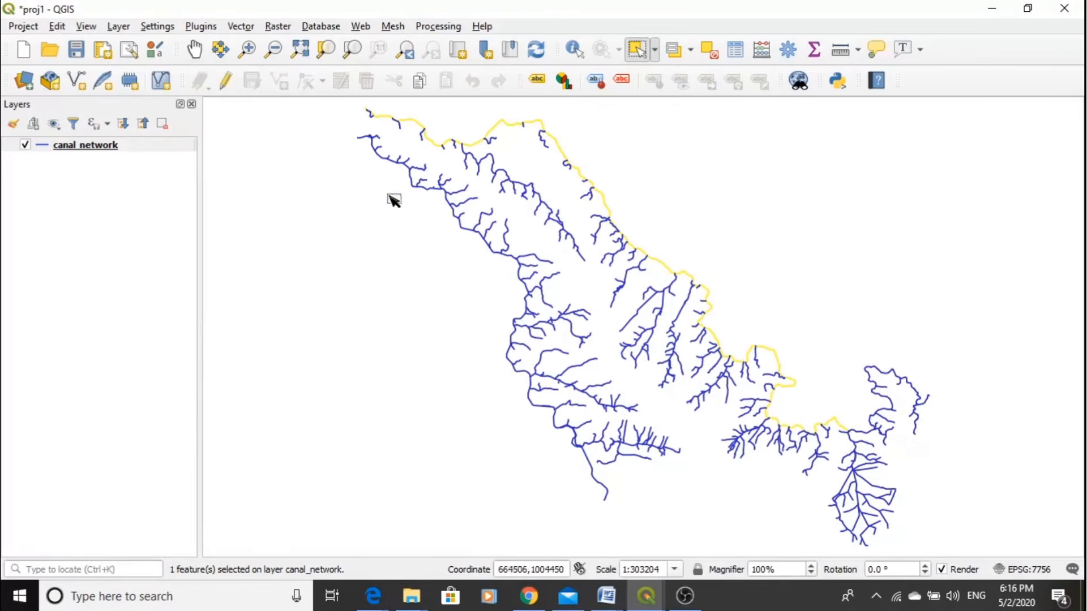
{"action": "left_click", "coordinate": [417, 184]}
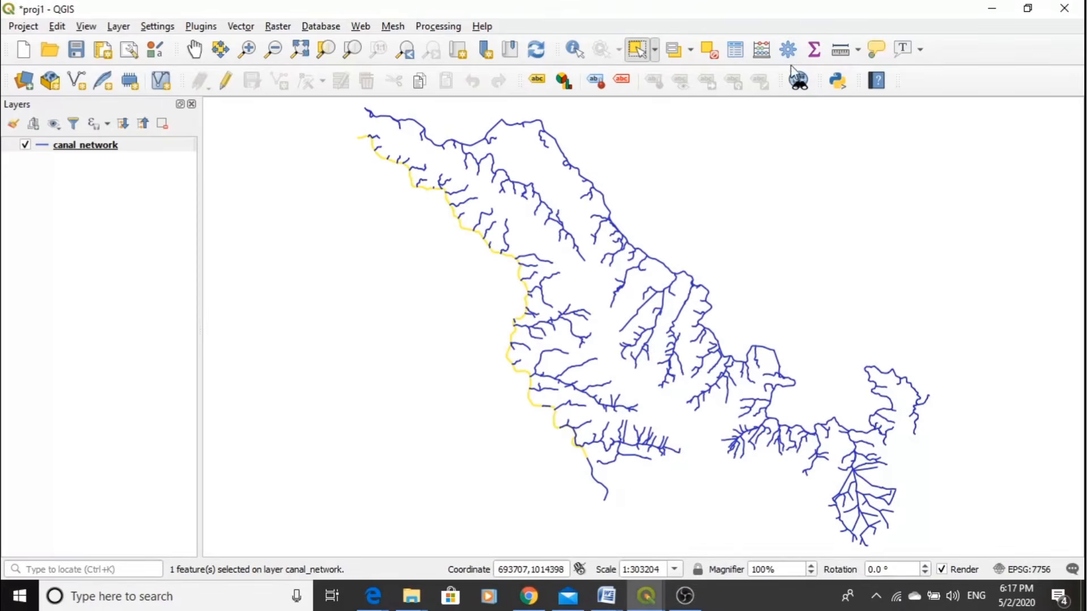
- Open the canal_network attribute table and check which record corresponds to the canal selected on the map
{"action": "left_click", "coordinate": [735, 50]}
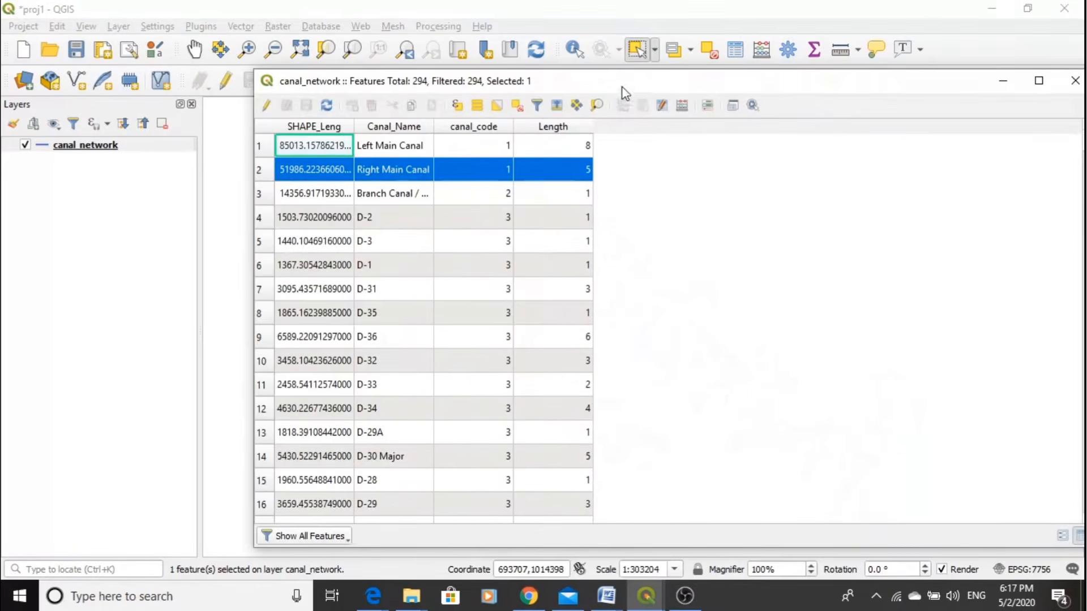
{"action": "left_click_drag", "start_coordinate": [625, 93], "coordinate": [722, 107]}
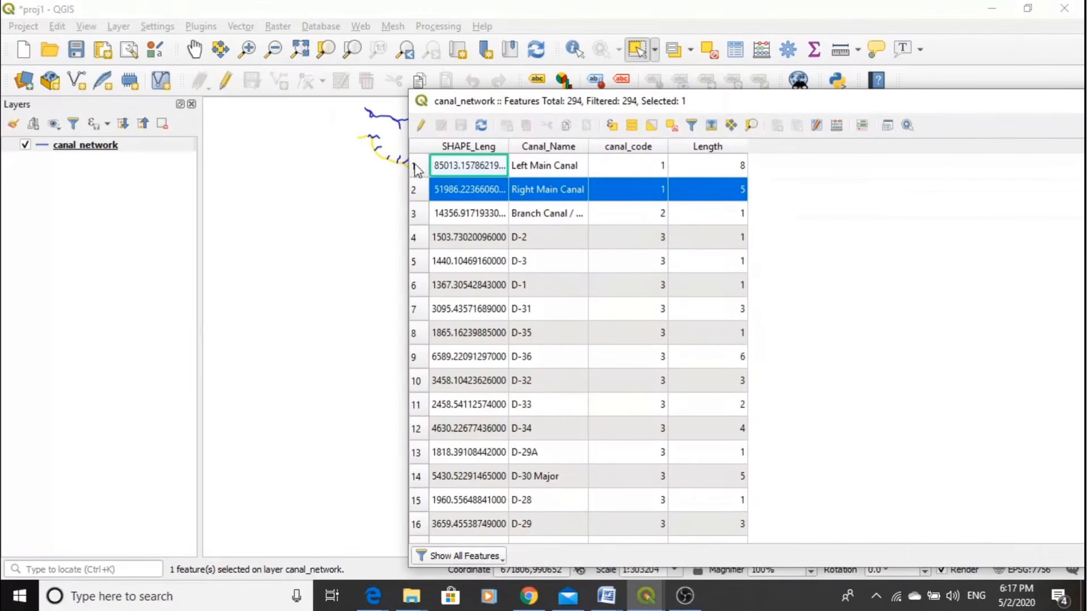
{"action": "left_click_drag", "start_coordinate": [716, 111], "coordinate": [604, 84]}
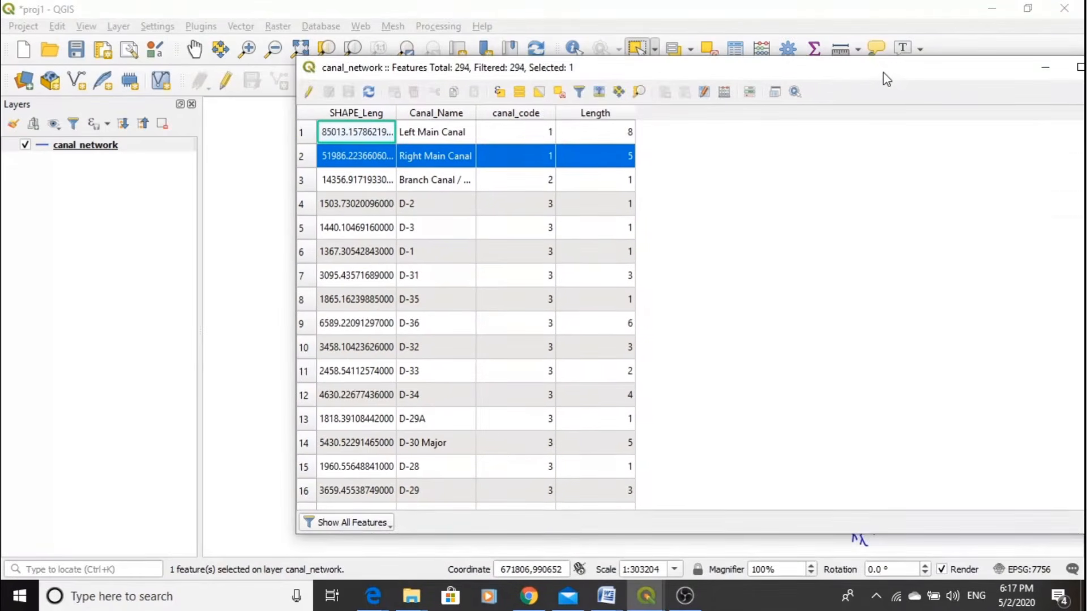
{"action": "left_click_drag", "start_coordinate": [884, 72], "coordinate": [767, 71]}
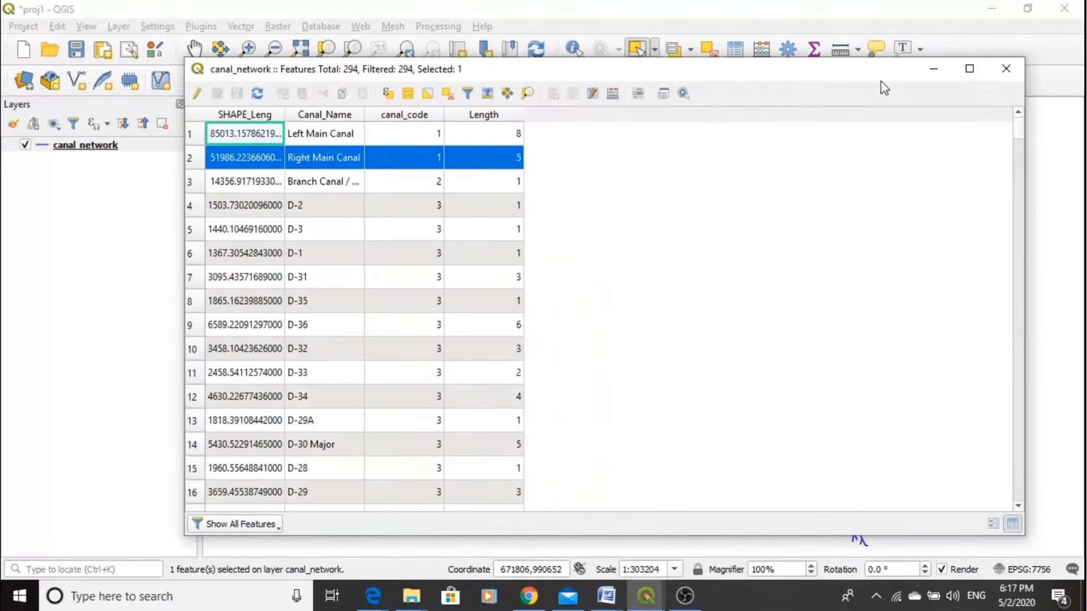
- Recheck the selected record in the canal_network attribute table, and clear the canal selection on the map
{"action": "left_click", "coordinate": [934, 70]}
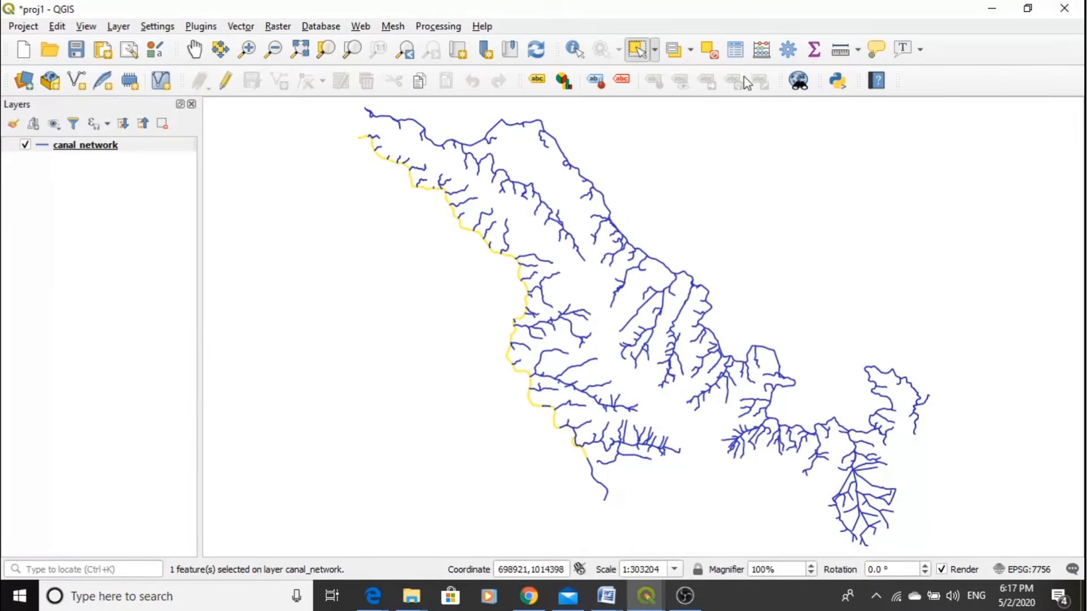
{"action": "left_click", "coordinate": [731, 55]}
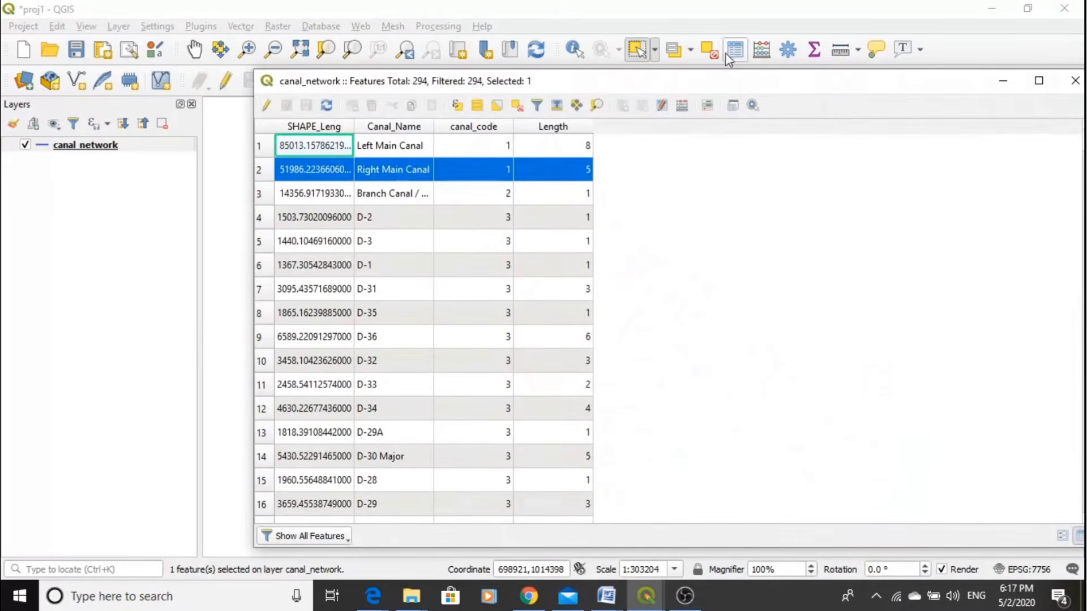
{"action": "left_click_drag", "start_coordinate": [545, 83], "coordinate": [553, 85]}
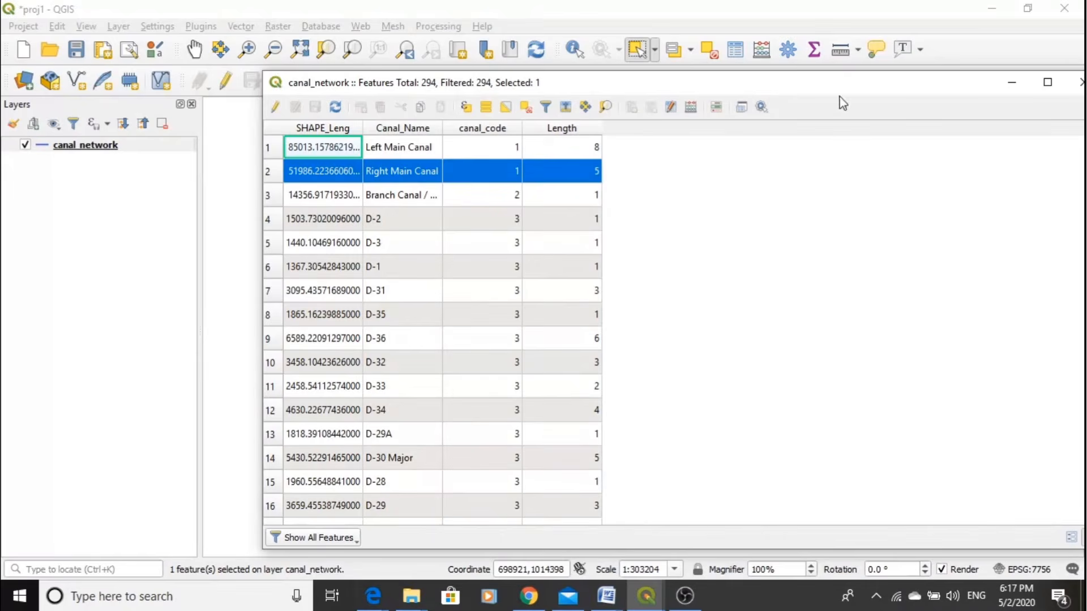
{"action": "left_click_drag", "start_coordinate": [850, 86], "coordinate": [736, 77]}
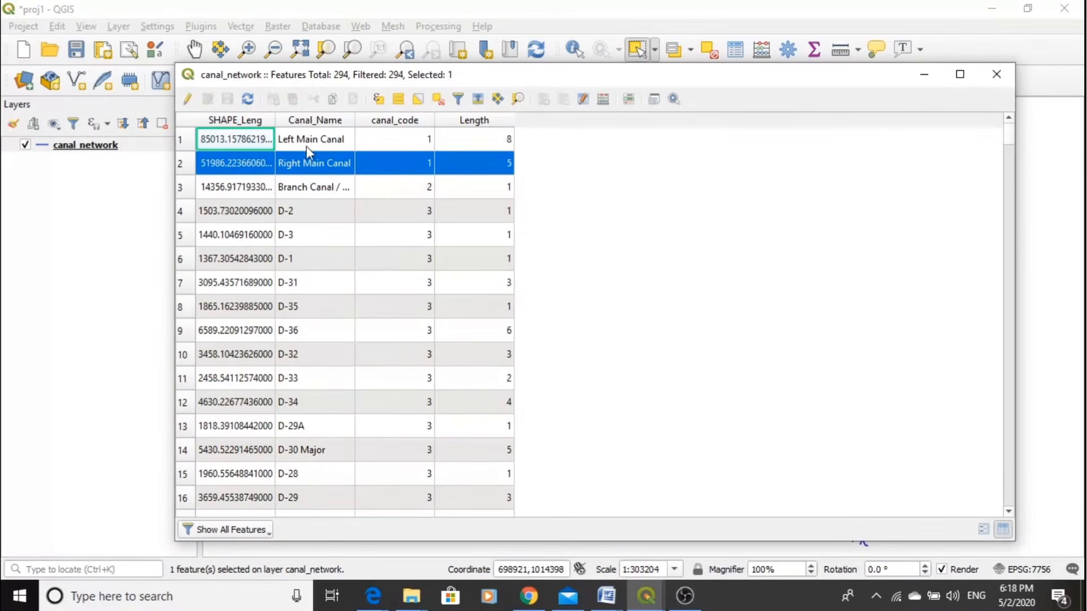
{"action": "left_click", "coordinate": [998, 74]}
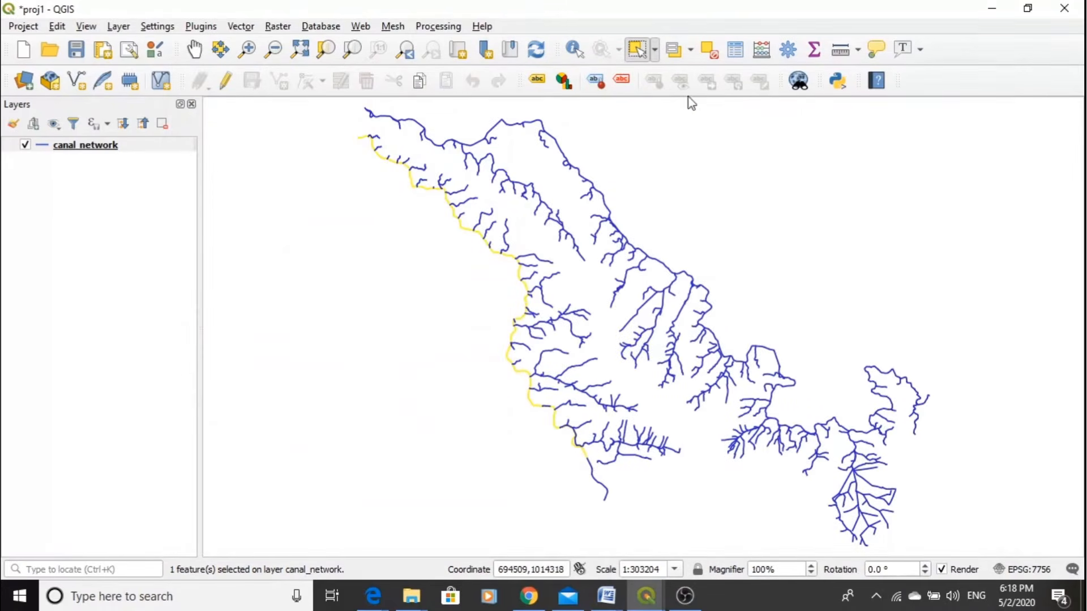
{"action": "left_click", "coordinate": [711, 52]}
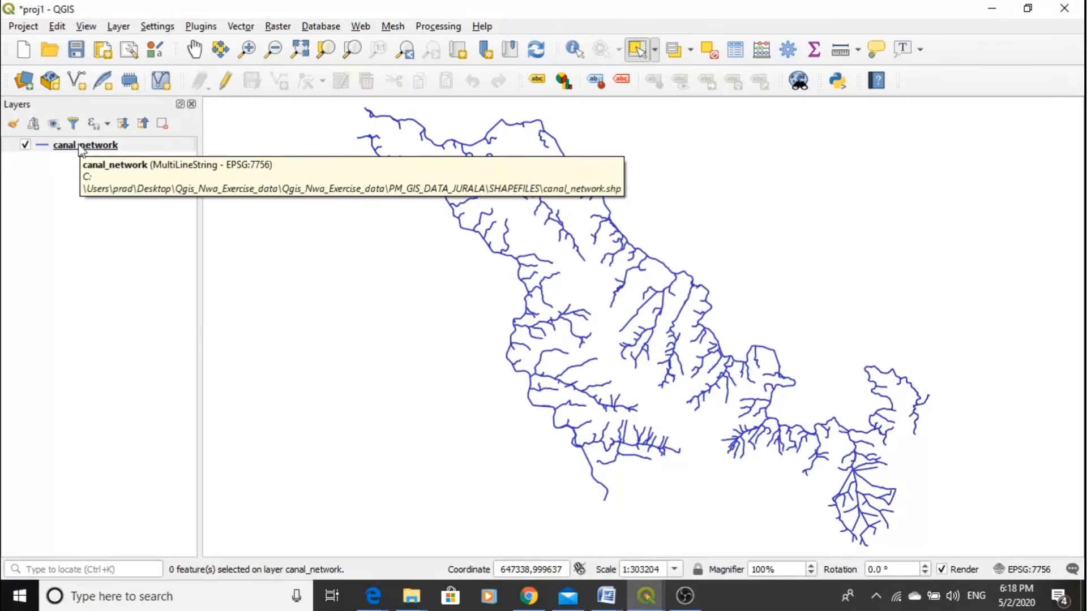
- Choose the balance_ip, dam, Railway, reservoir, Rivers, Roads and settle_Point shapefiles from the SHAPEFILES folder as vector datasets
{"action": "left_click", "coordinate": [25, 84]}
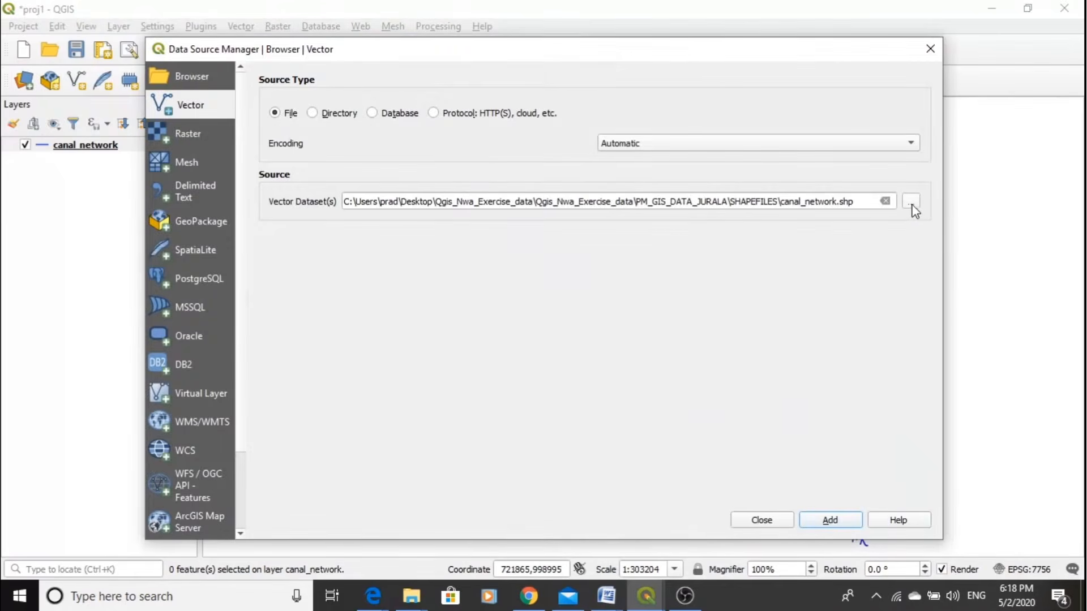
{"action": "left_click", "coordinate": [911, 204]}
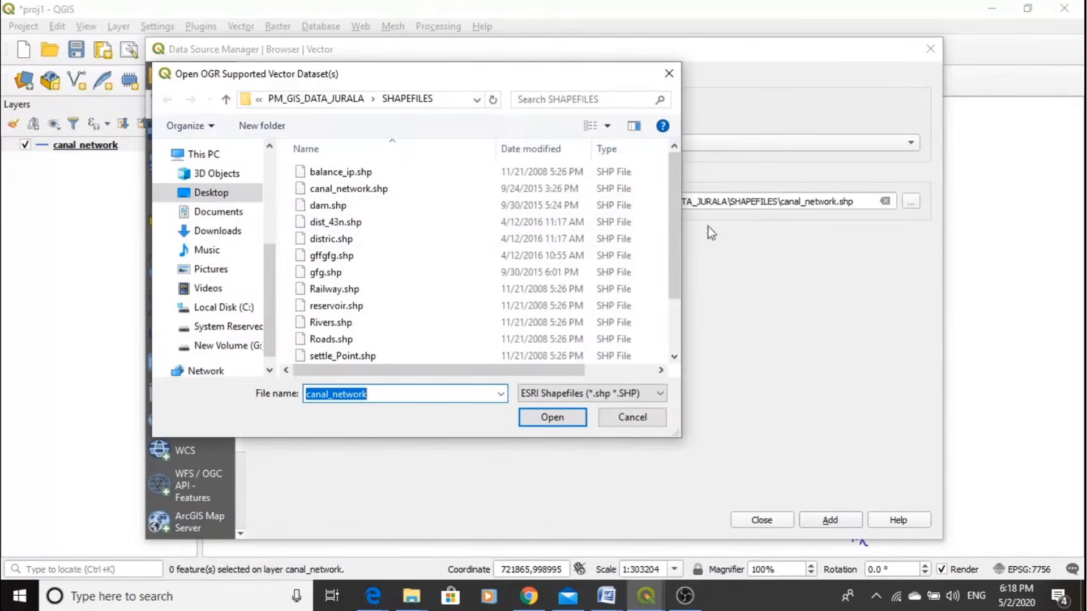
{"action": "left_click", "coordinate": [344, 174]}
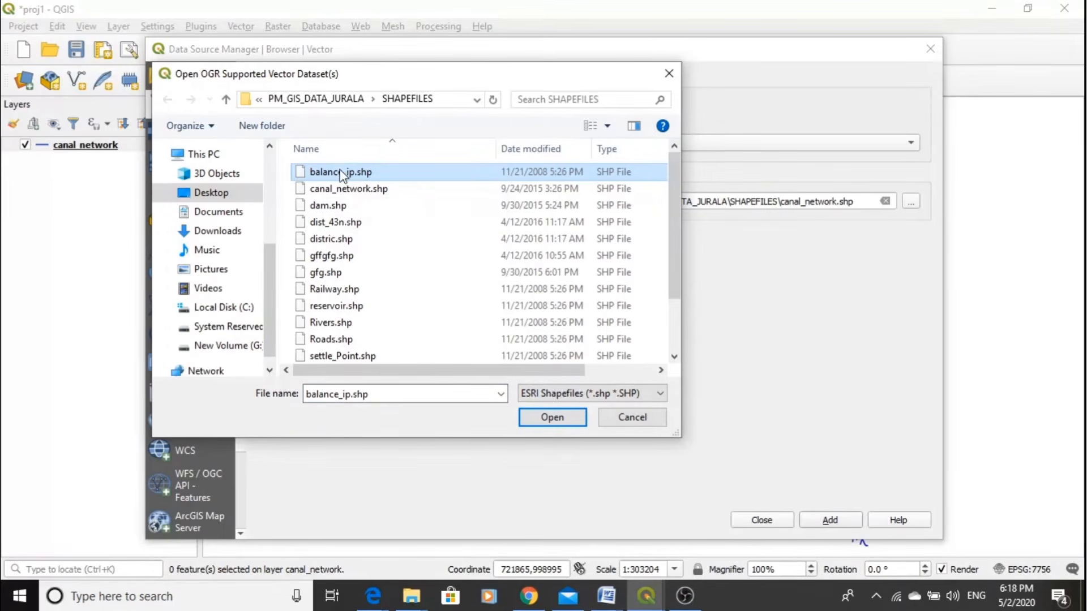
{"action": "left_click", "coordinate": [326, 207], "text": "ctrl"}
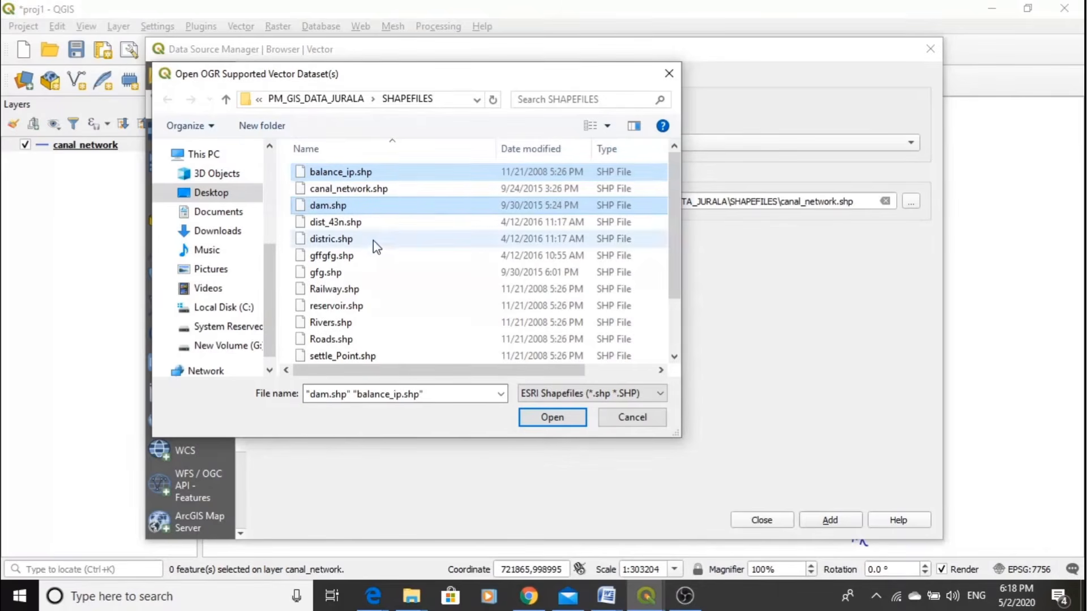
{"action": "left_click", "coordinate": [344, 293], "text": "ctrl"}
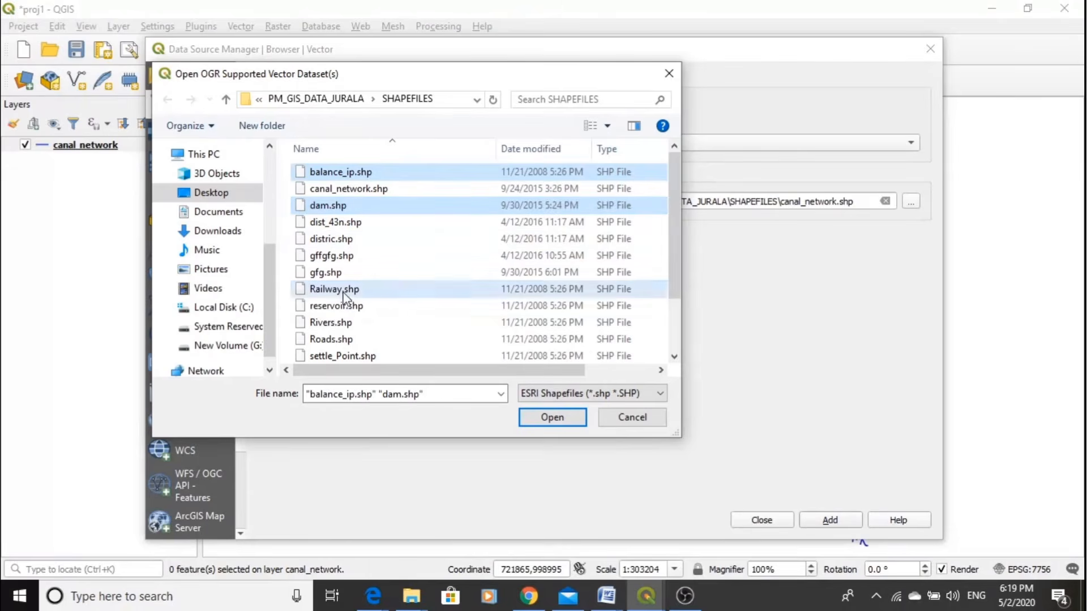
{"action": "left_click", "coordinate": [339, 307], "text": "ctrl"}
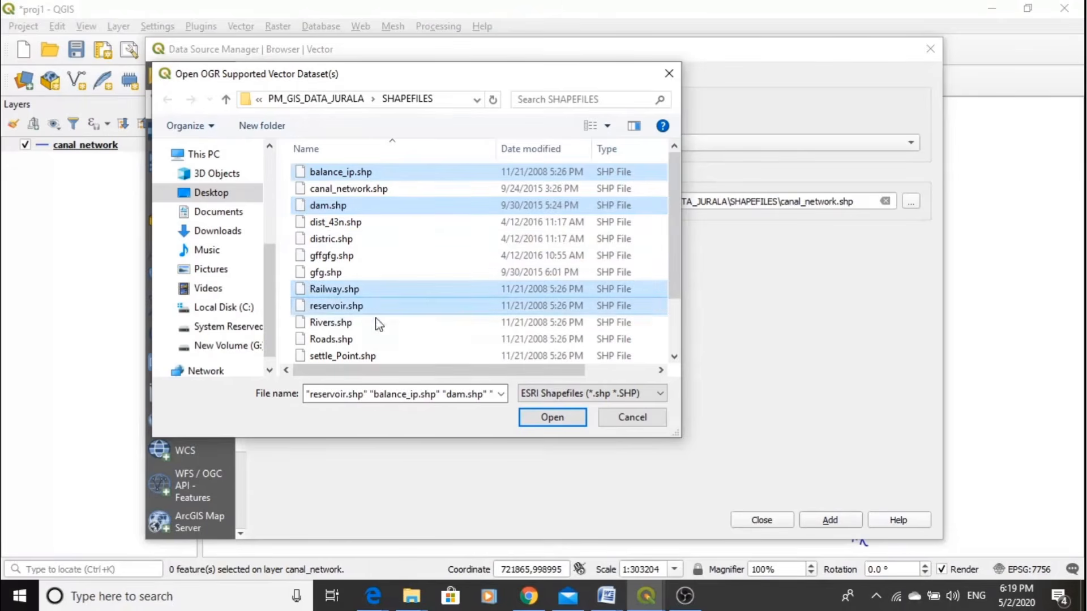
{"action": "left_click", "coordinate": [331, 324], "text": "ctrl"}
{"action": "left_click", "coordinate": [331, 341], "text": "ctrl"}
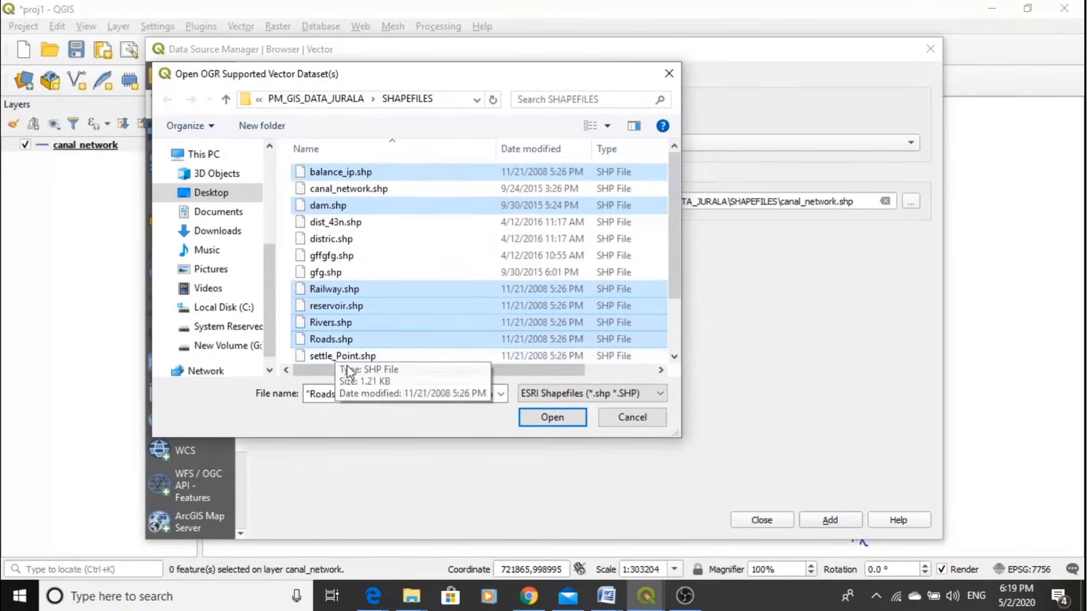
{"action": "left_click", "coordinate": [338, 355], "text": "ctrl"}
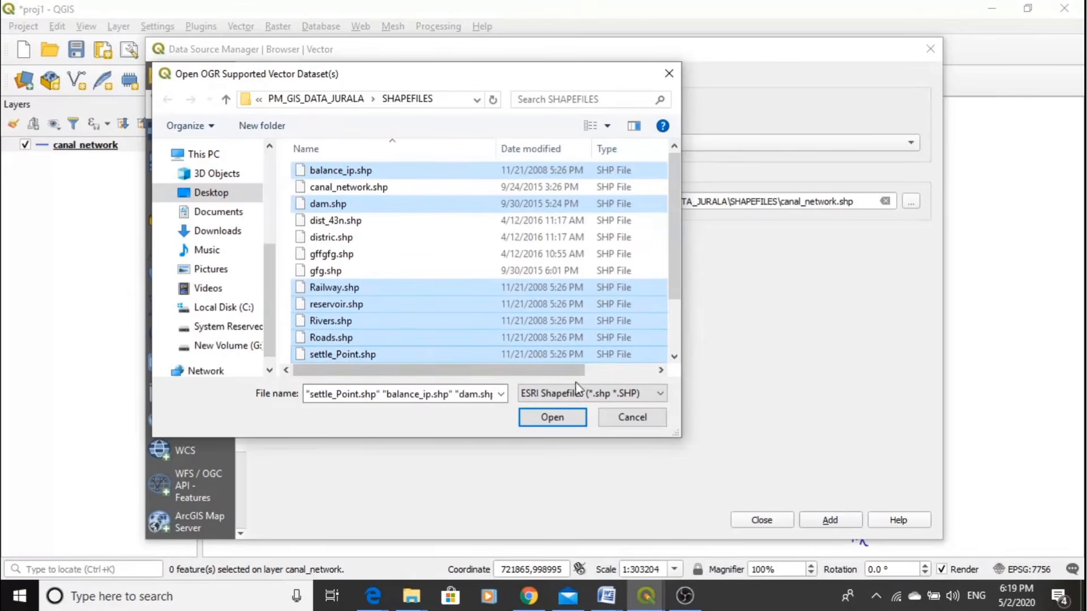
- Include the settle_poly, Streams, Structures and Studyarea shapefiles in the file selection, and add all chosen datasets to the project
{"action": "left_click", "coordinate": [674, 357]}
{"action": "left_click", "coordinate": [675, 357]}
{"action": "left_click", "coordinate": [675, 357]}
{"action": "left_click", "coordinate": [675, 357]}
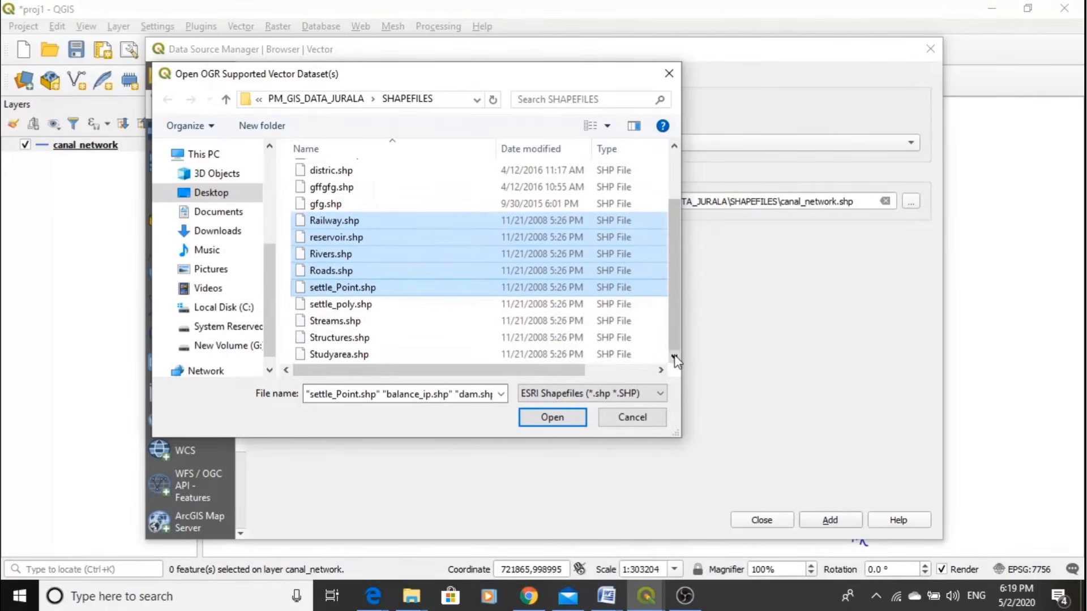
{"action": "left_click", "coordinate": [343, 306], "text": "ctrl"}
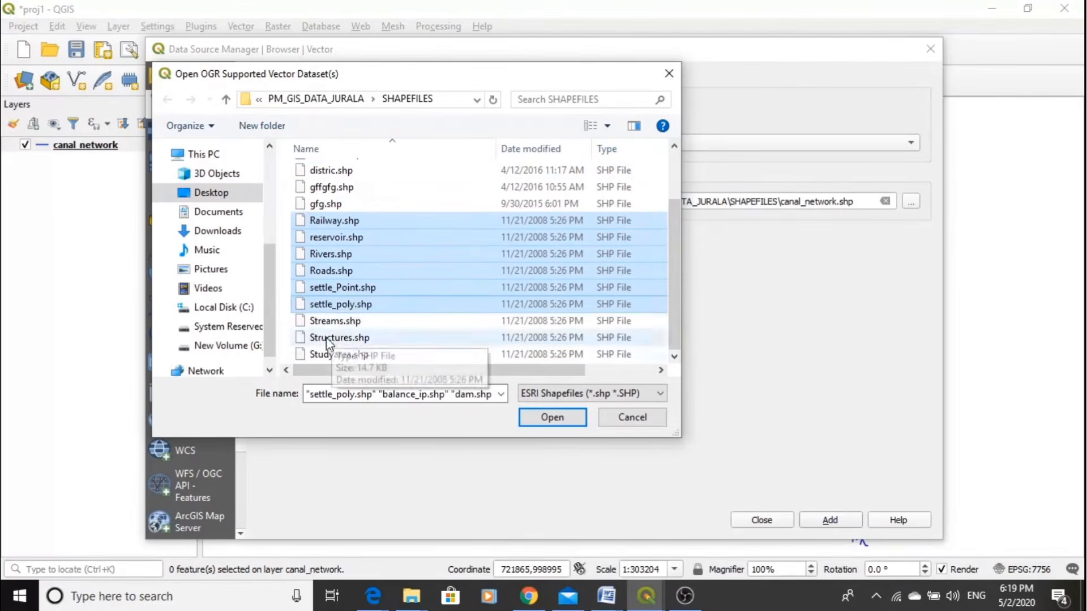
{"action": "left_click", "coordinate": [335, 321], "text": "ctrl"}
{"action": "left_click", "coordinate": [344, 339], "text": "ctrl"}
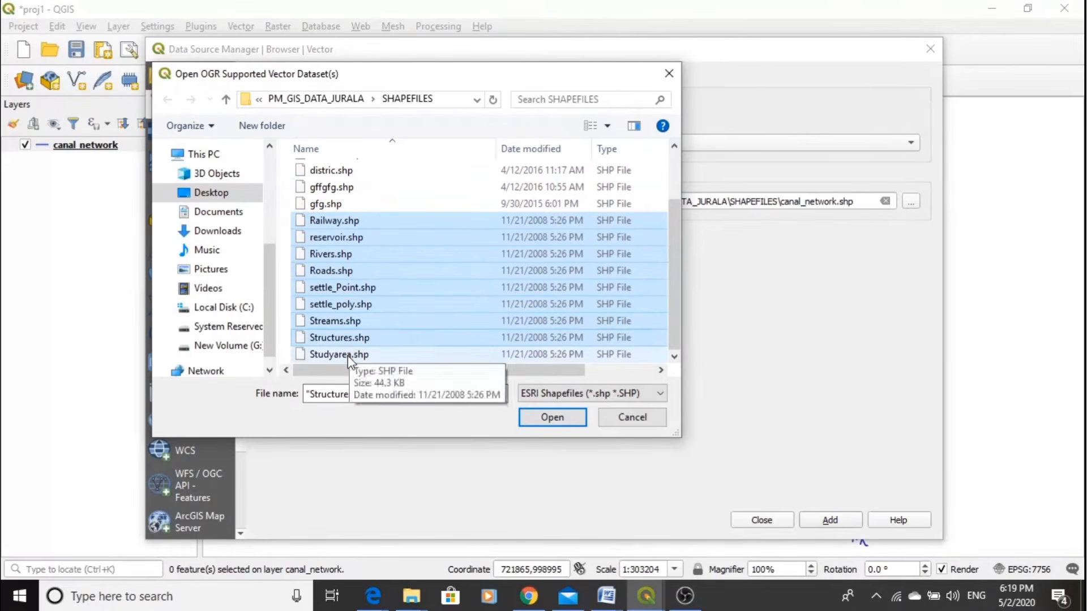
{"action": "left_click", "coordinate": [349, 356], "text": "ctrl"}
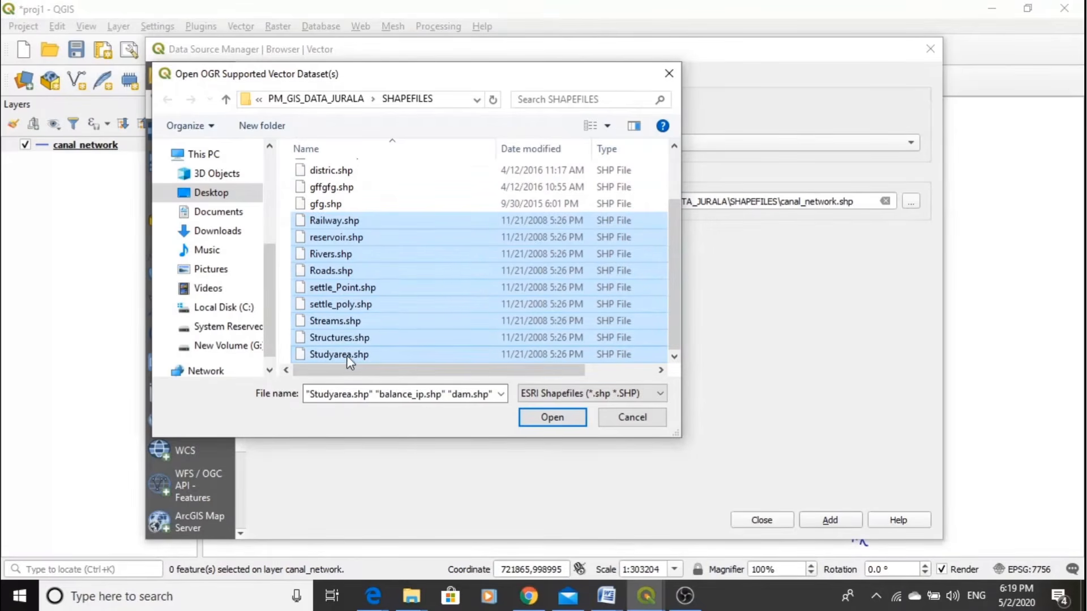
{"action": "left_click", "coordinate": [549, 419]}
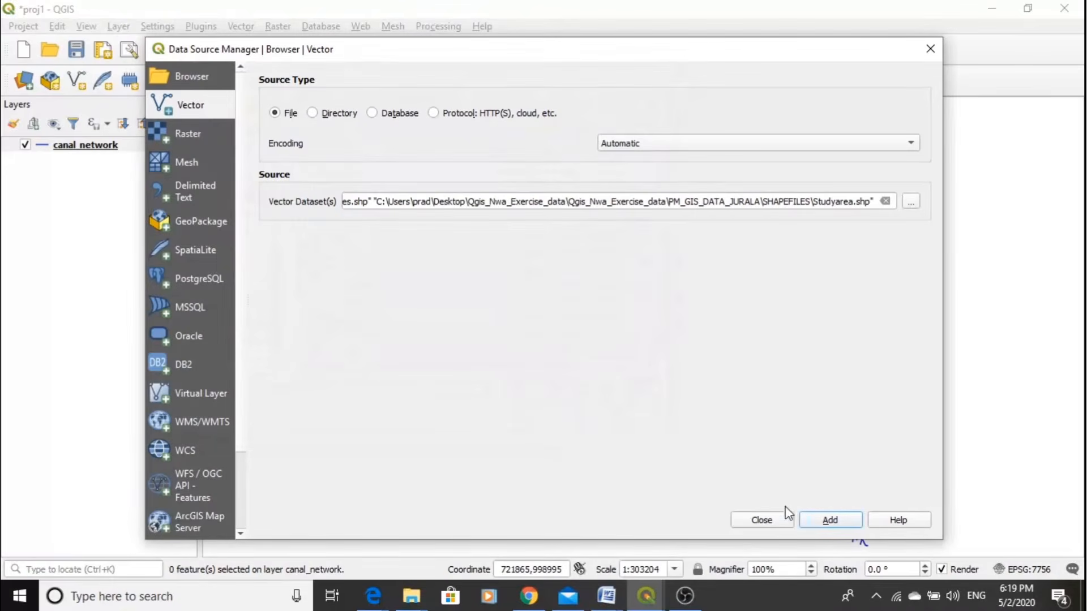
{"action": "left_click", "coordinate": [828, 521]}
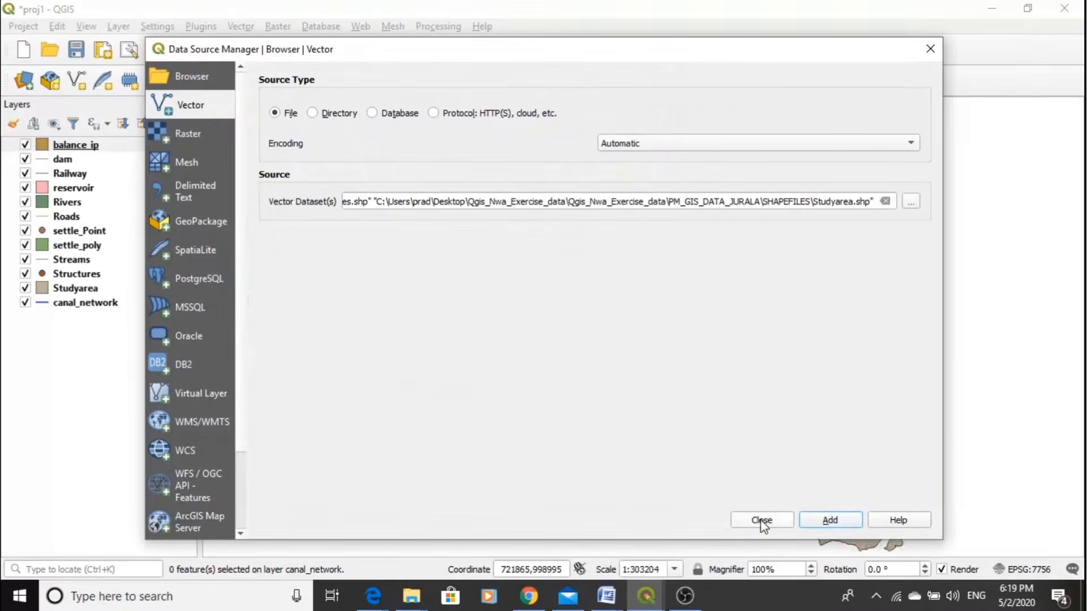
{"action": "left_click", "coordinate": [760, 518]}
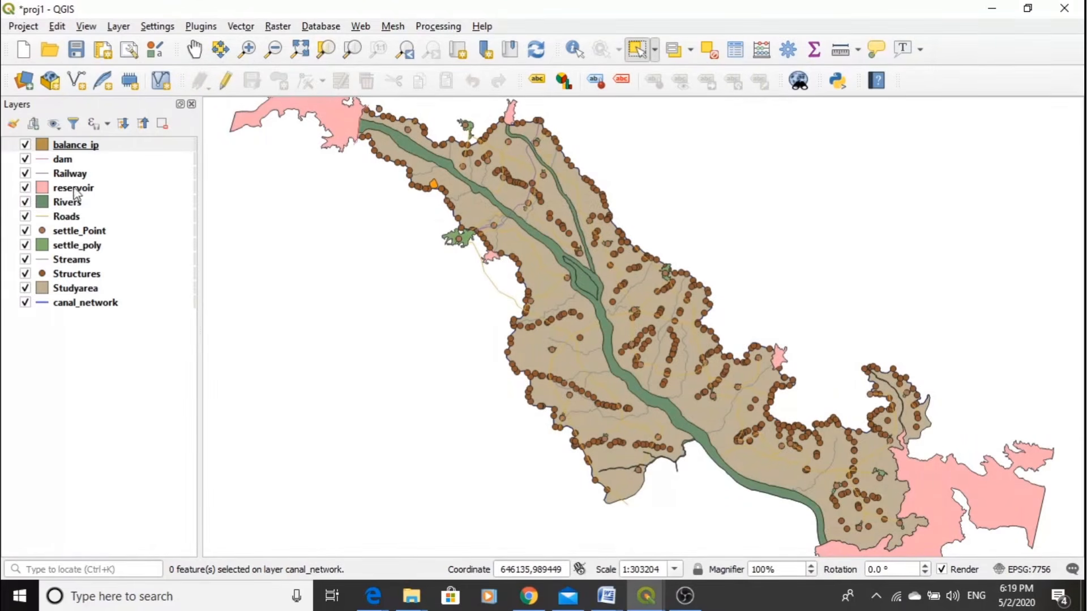
{"action": "left_click", "coordinate": [302, 52]}
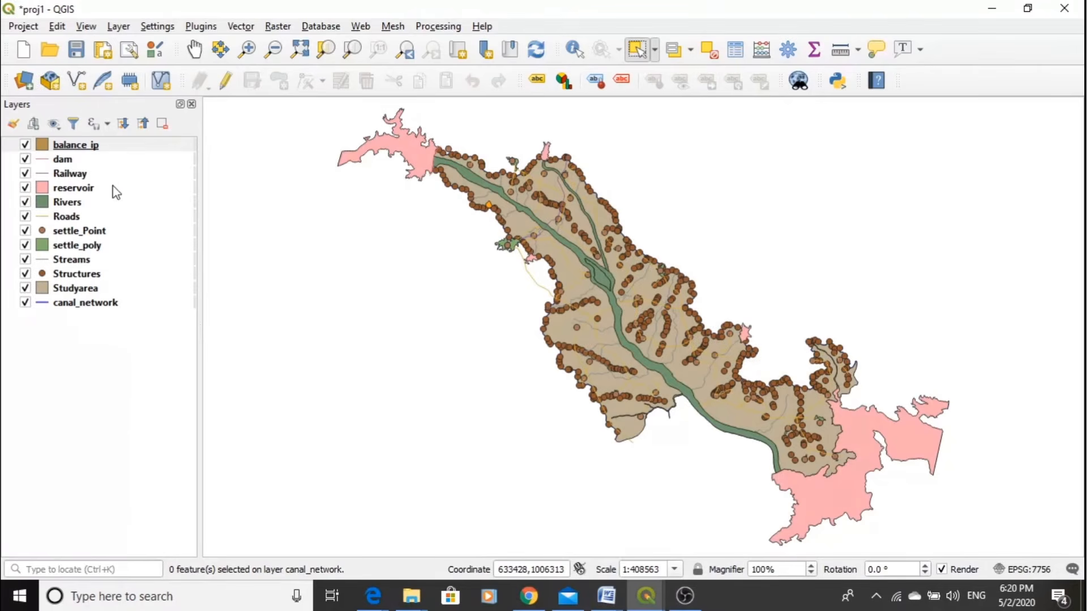
- Move the settle_Point layer to the top of the layer order
{"action": "mouse_move", "coordinate": [120, 188]}
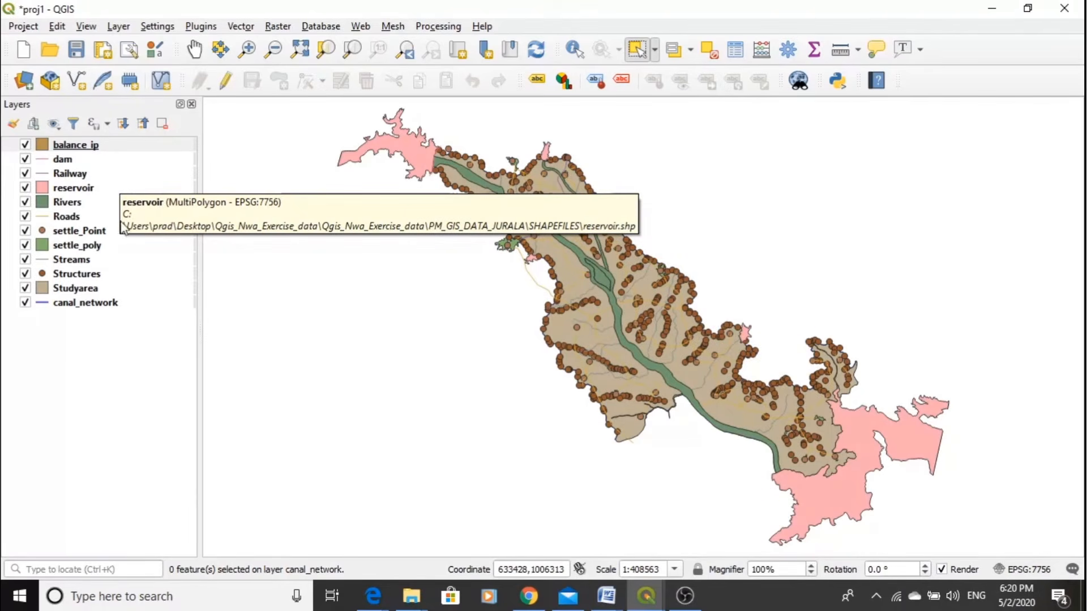
{"action": "left_click", "coordinate": [75, 234]}
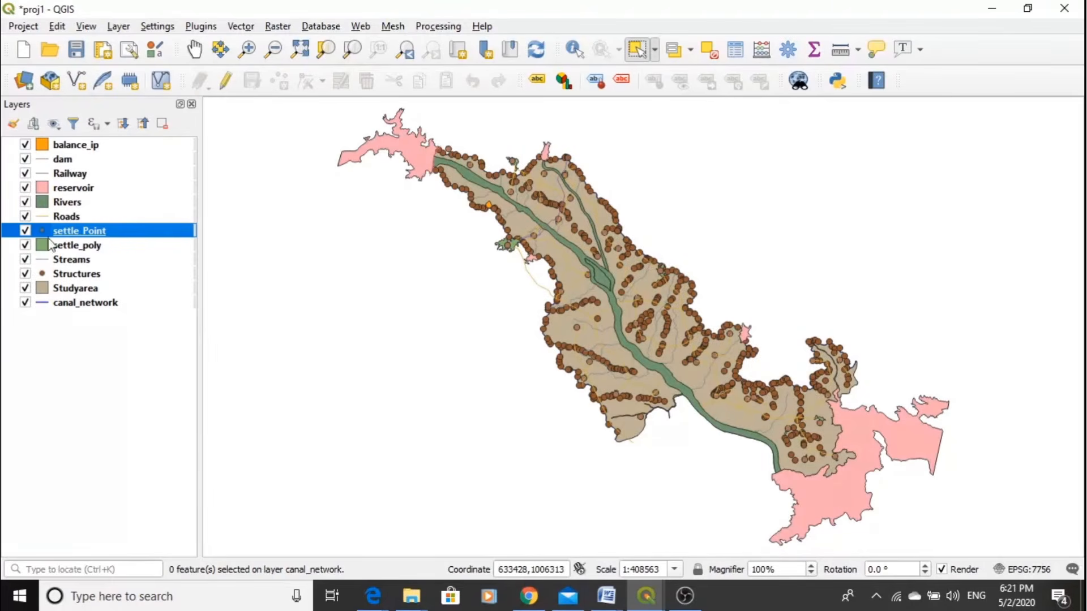
{"action": "left_click", "coordinate": [77, 276]}
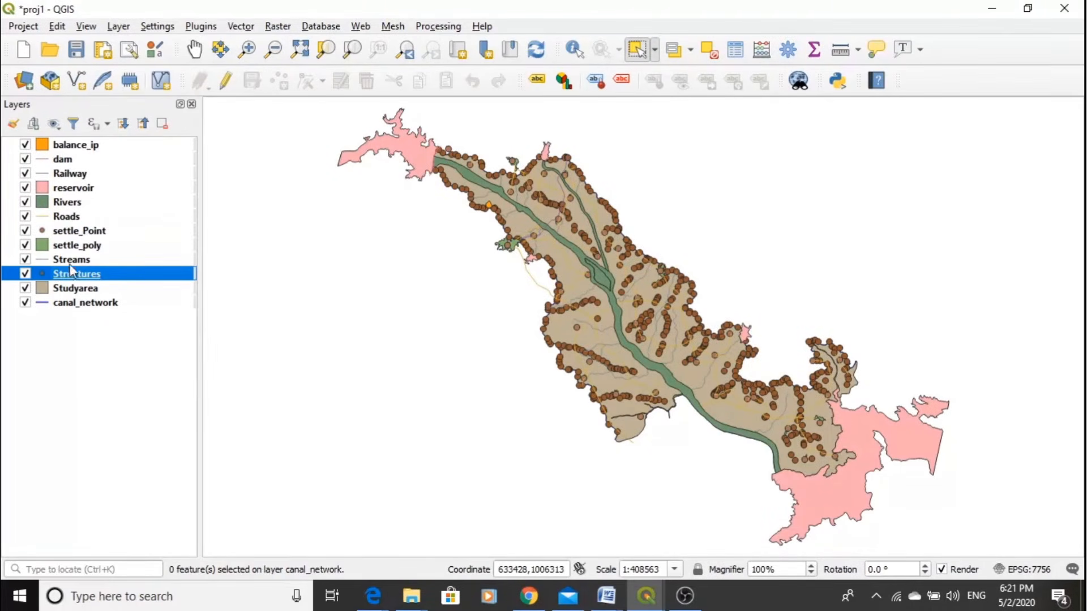
{"action": "left_click", "coordinate": [76, 233]}
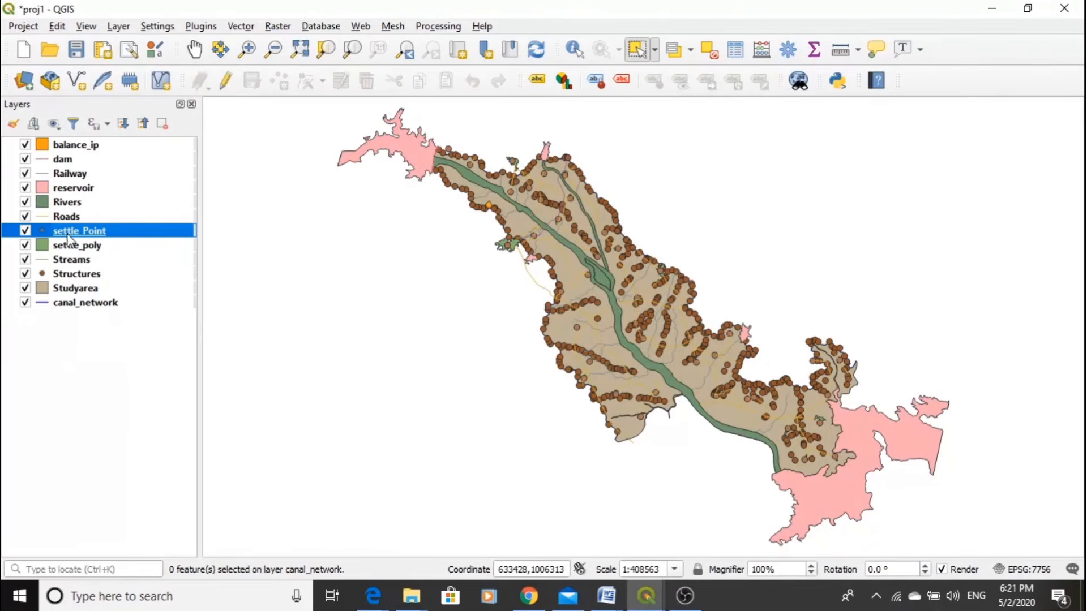
{"action": "left_click_drag", "start_coordinate": [66, 233], "coordinate": [68, 149]}
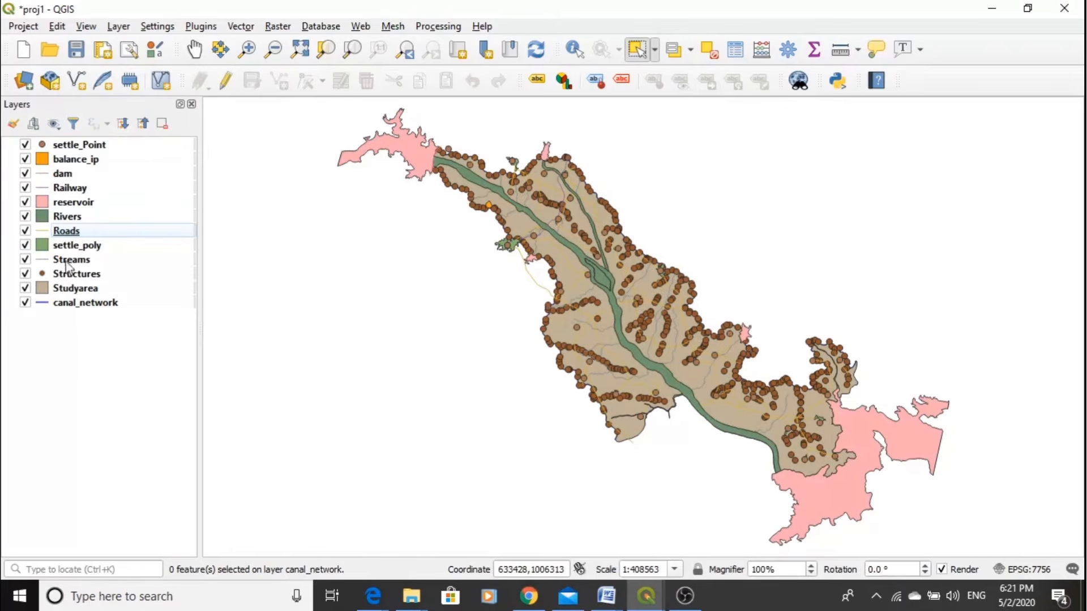
- Place Structures directly below settle_Point, and move the polygon layers balance_ip, reservoir, Rivers, settle_poly and Studyarea to the bottom in that order
{"action": "left_click_drag", "start_coordinate": [71, 274], "coordinate": [59, 321]}
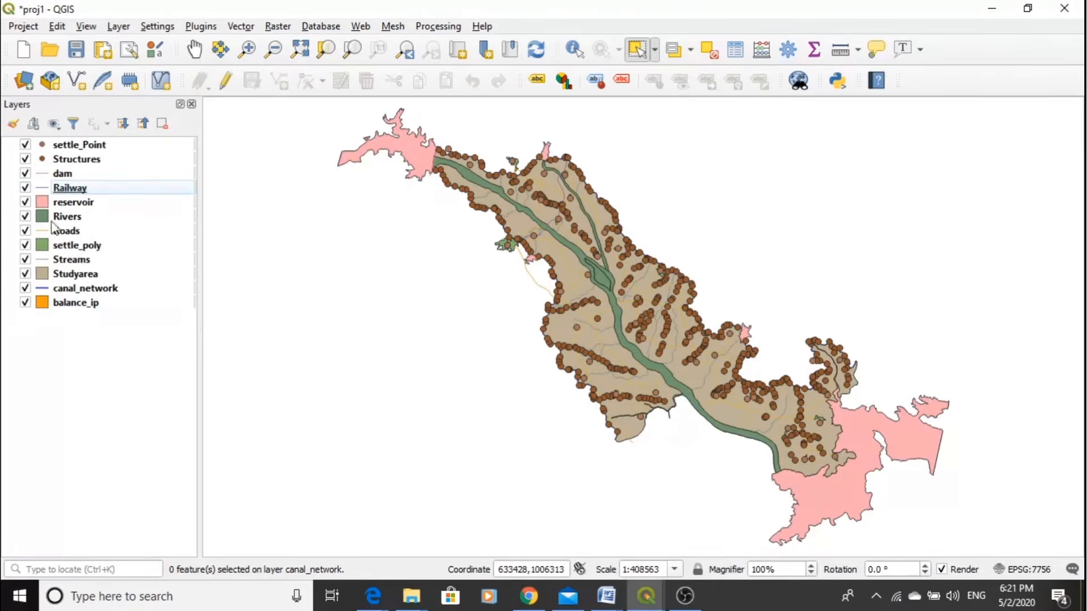
{"action": "left_click_drag", "start_coordinate": [63, 204], "coordinate": [79, 323]}
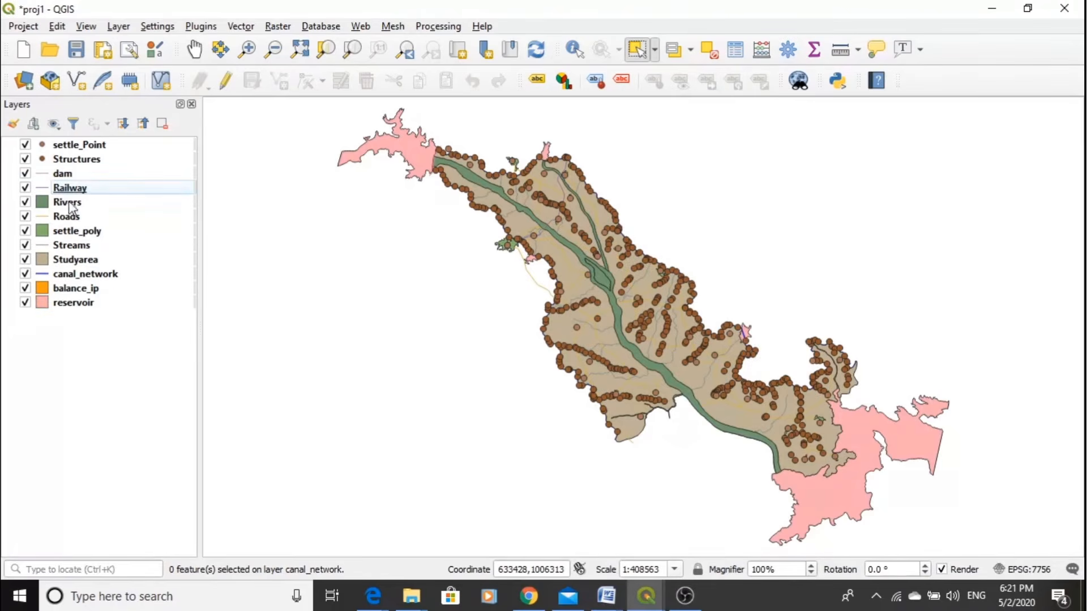
{"action": "left_click_drag", "start_coordinate": [68, 202], "coordinate": [79, 326]}
{"action": "left_click_drag", "start_coordinate": [72, 222], "coordinate": [84, 326]}
{"action": "left_click_drag", "start_coordinate": [79, 232], "coordinate": [86, 329]}
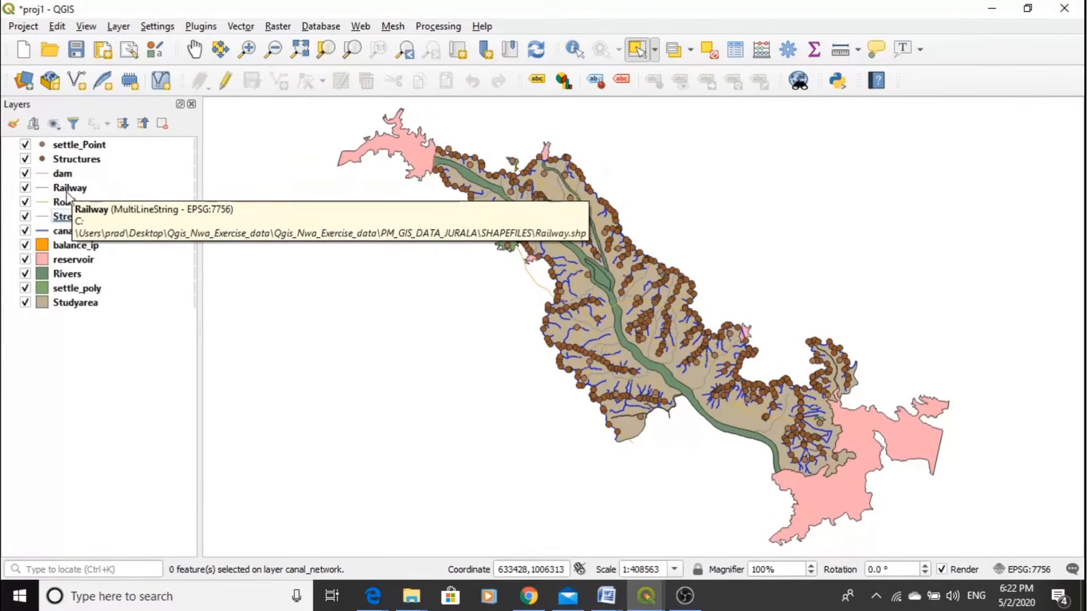
- Move Studyarea up to the top of the layer order to see what it covers, and return it to the bottom
{"action": "left_click", "coordinate": [68, 306]}
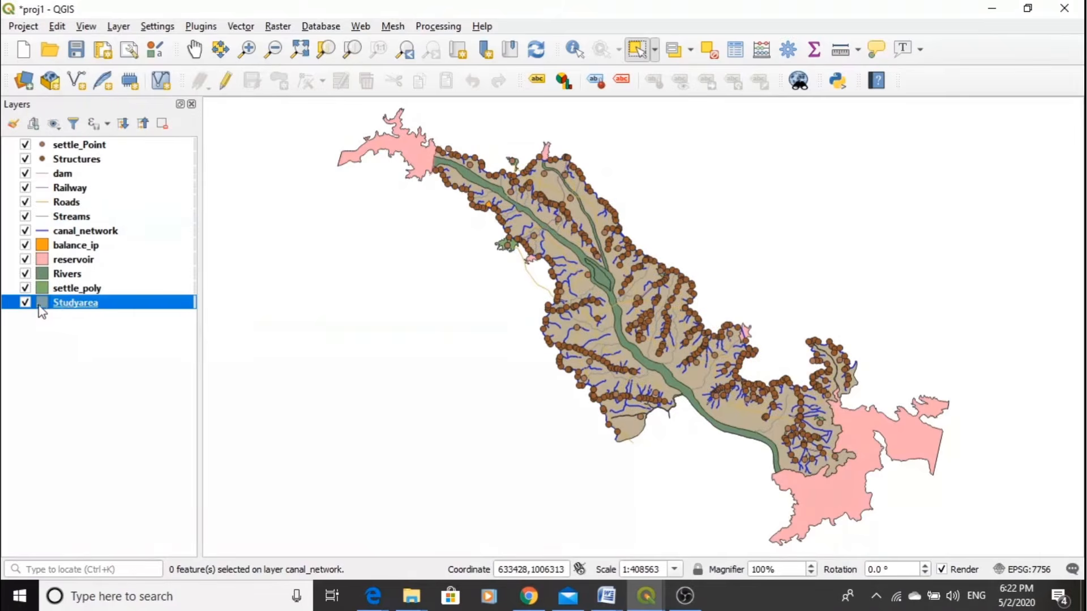
{"action": "left_click_drag", "start_coordinate": [71, 311], "coordinate": [55, 151]}
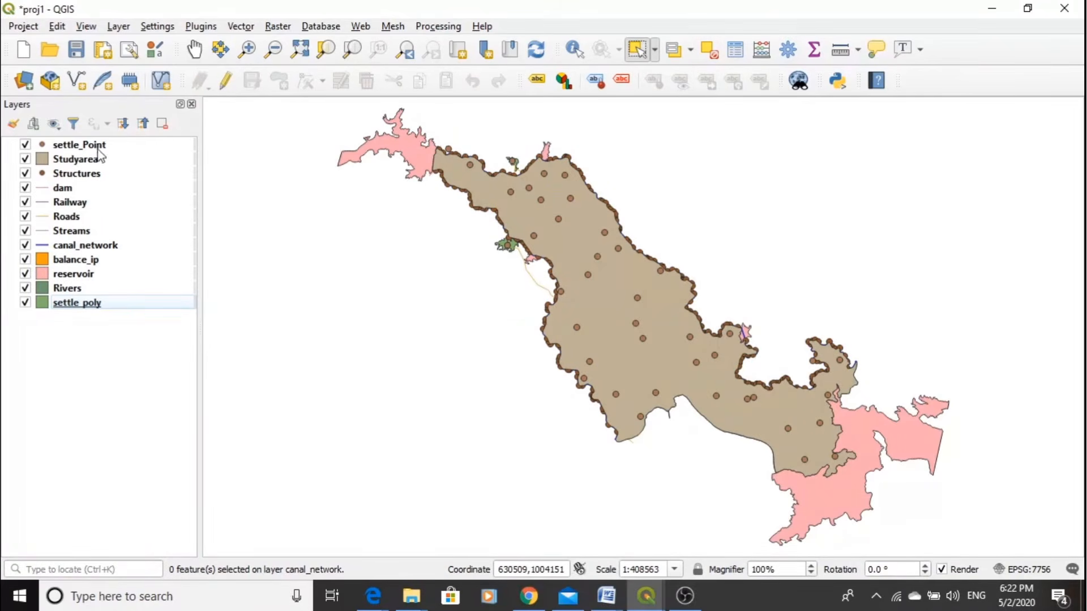
{"action": "left_click_drag", "start_coordinate": [76, 160], "coordinate": [71, 143]}
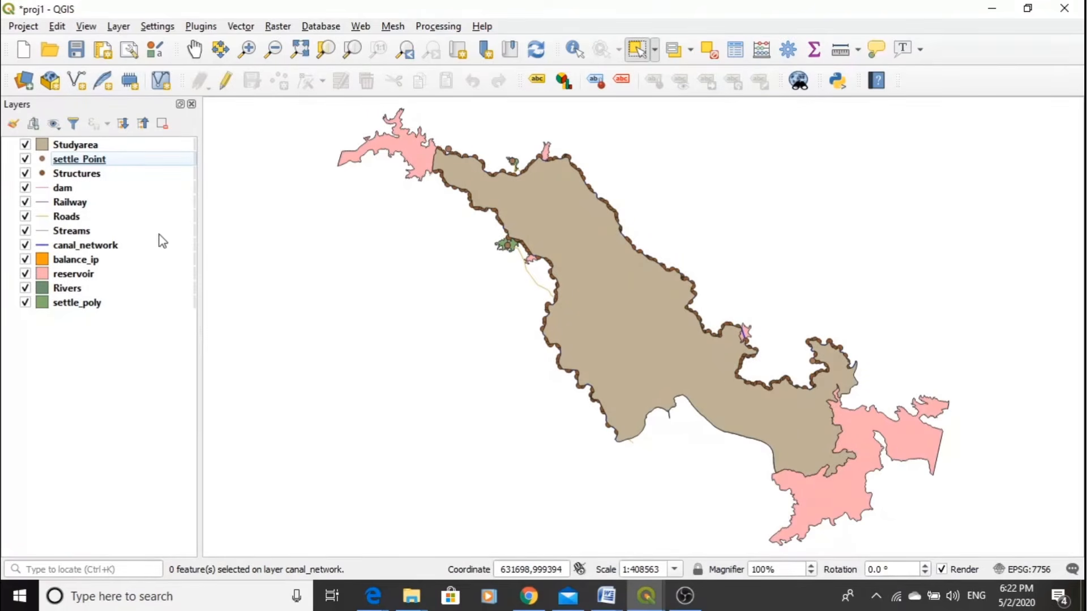
{"action": "mouse_move", "coordinate": [83, 152]}
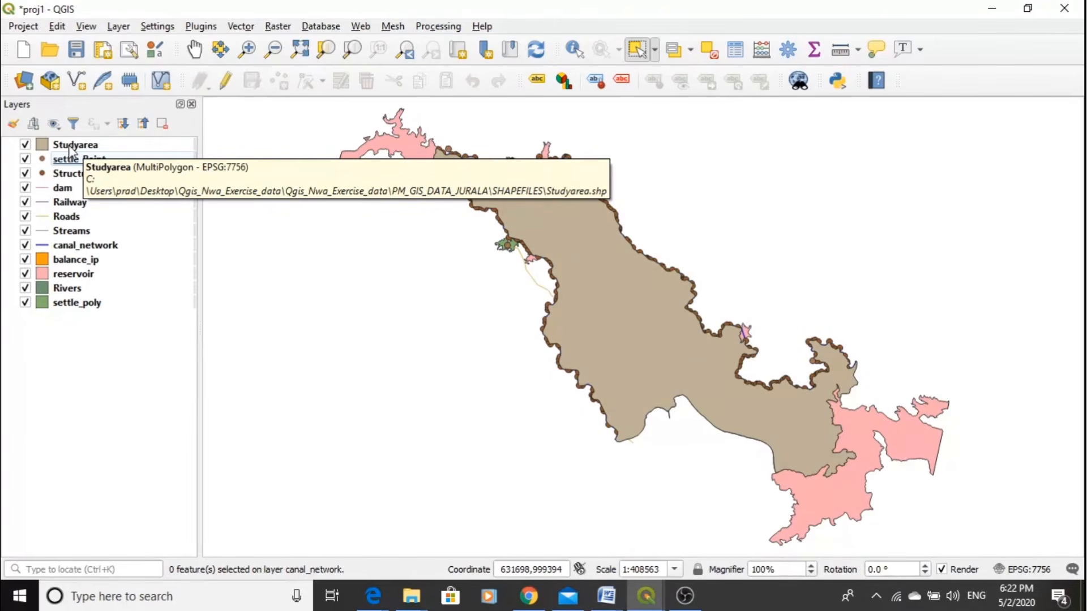
{"action": "mouse_move", "coordinate": [71, 149]}
{"action": "left_mouse_down"}
{"action": "mouse_move", "coordinate": [80, 344]}
{"action": "mouse_move", "coordinate": [77, 328]}
{"action": "left_mouse_up"}
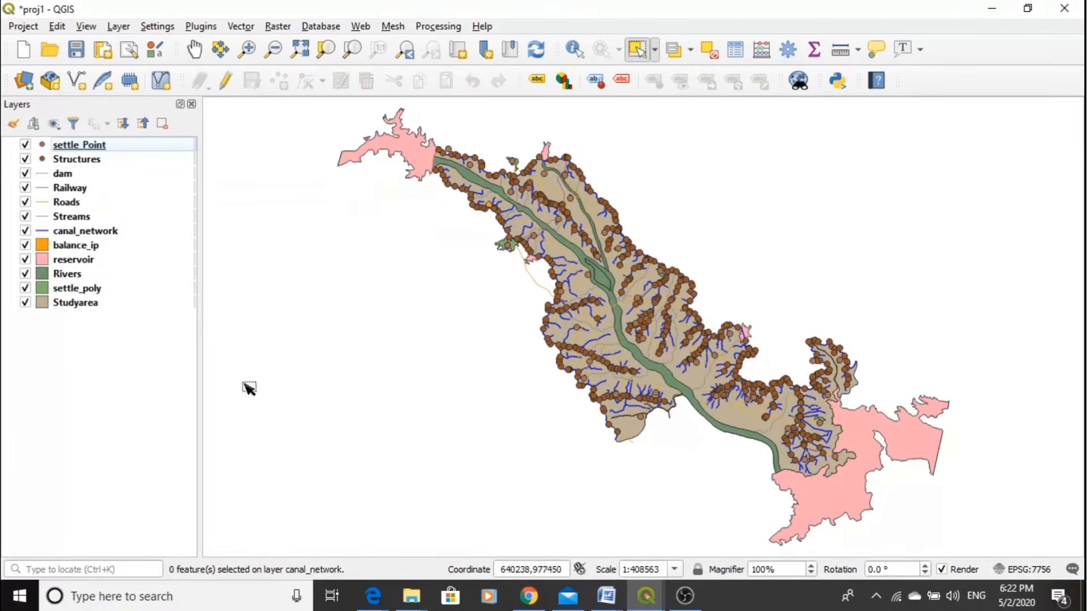
- Hide and show the settle_Point and Structures layers to see which points belong to each
{"action": "left_click", "coordinate": [25, 146]}
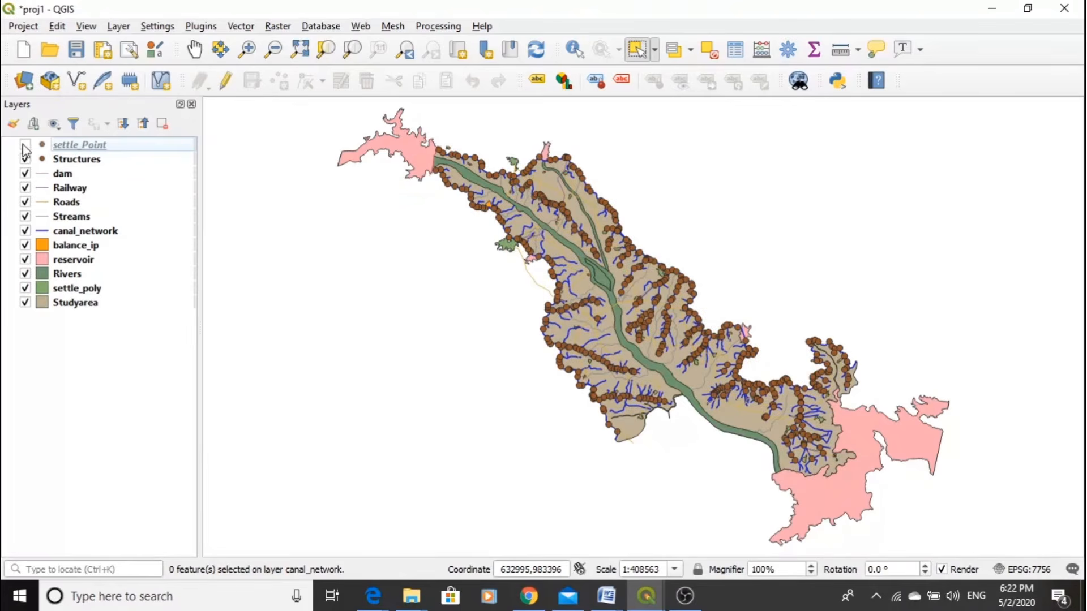
{"action": "left_click", "coordinate": [26, 145]}
{"action": "left_click", "coordinate": [26, 159]}
{"action": "left_click", "coordinate": [25, 145]}
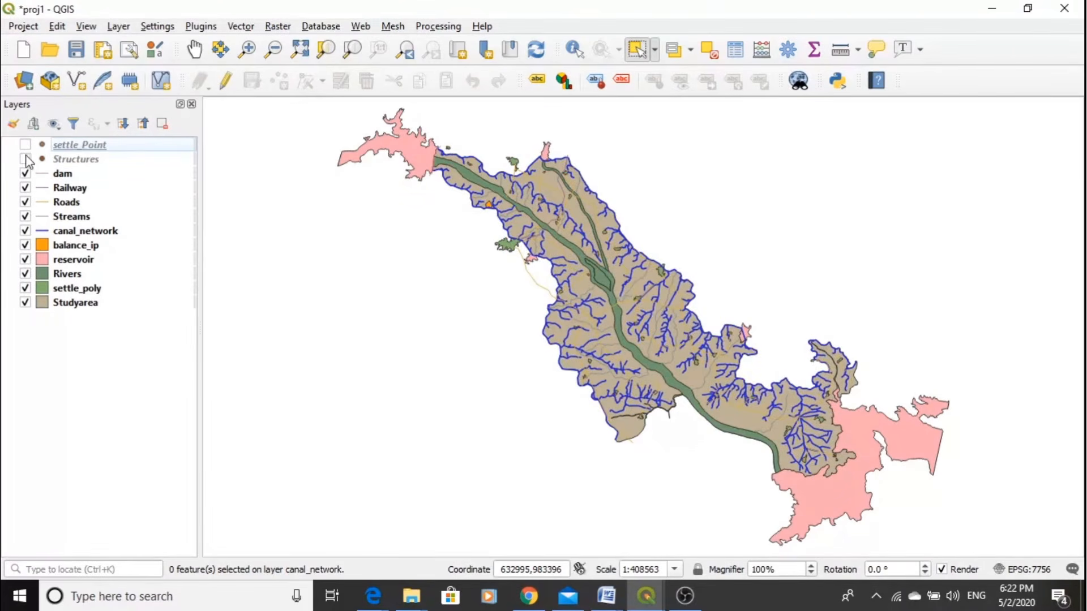
{"action": "left_click", "coordinate": [25, 160]}
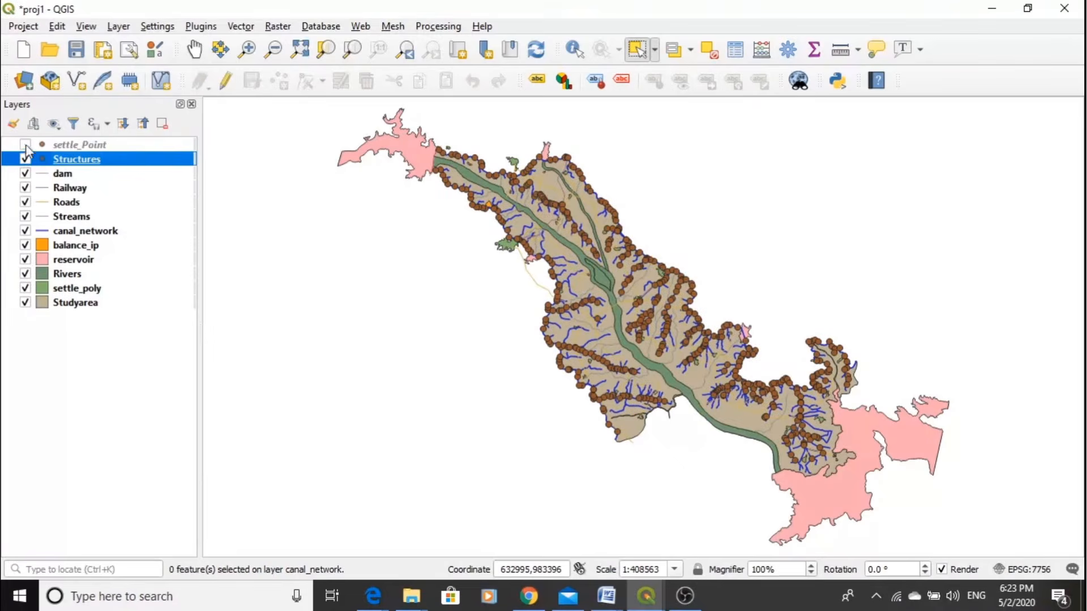
{"action": "left_click", "coordinate": [25, 145]}
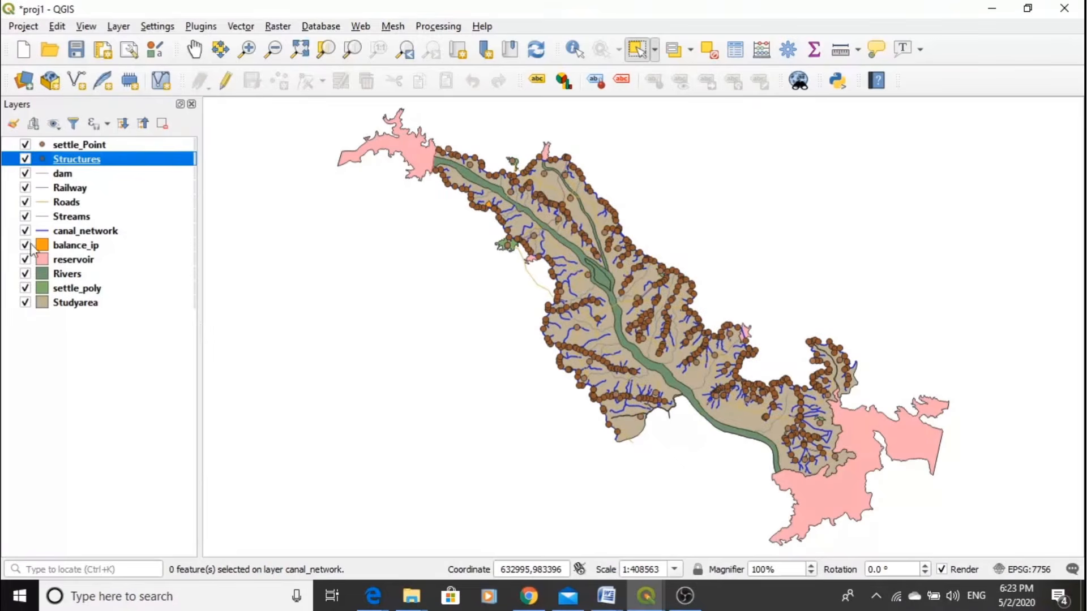
- Switch the Rivers, Studyarea and Railway layers off and on again to see what each one shows on the map
{"action": "left_click", "coordinate": [26, 274]}
{"action": "left_click", "coordinate": [25, 275]}
{"action": "left_click", "coordinate": [25, 275]}
{"action": "left_click", "coordinate": [26, 275]}
{"action": "left_click", "coordinate": [25, 274]}
{"action": "left_click", "coordinate": [26, 275]}
{"action": "left_click", "coordinate": [27, 303]}
{"action": "left_click", "coordinate": [26, 303]}
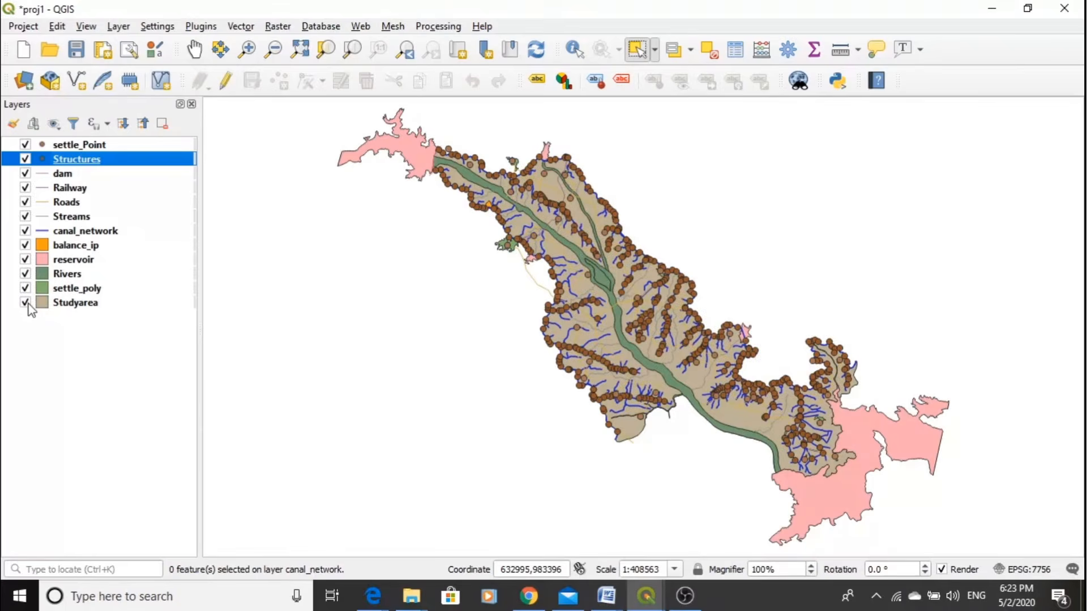
{"action": "left_click", "coordinate": [25, 188]}
{"action": "left_click", "coordinate": [25, 188]}
- Give the settle_Point layer the "effect drop shadow" marker from the preset symbols in its symbology
{"action": "left_click", "coordinate": [77, 145]}
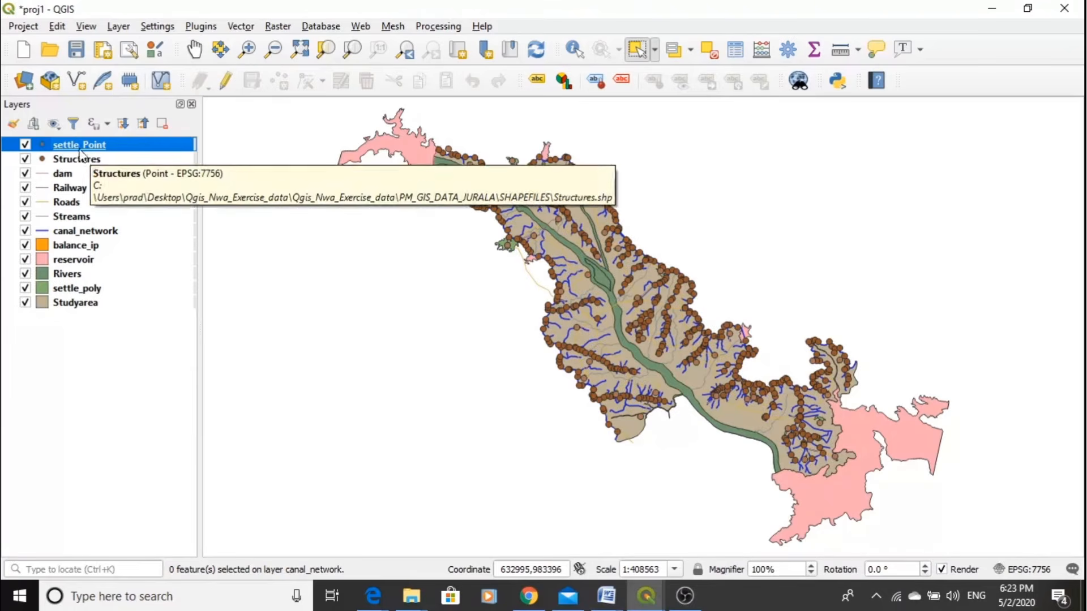
{"action": "double_click", "coordinate": [82, 146]}
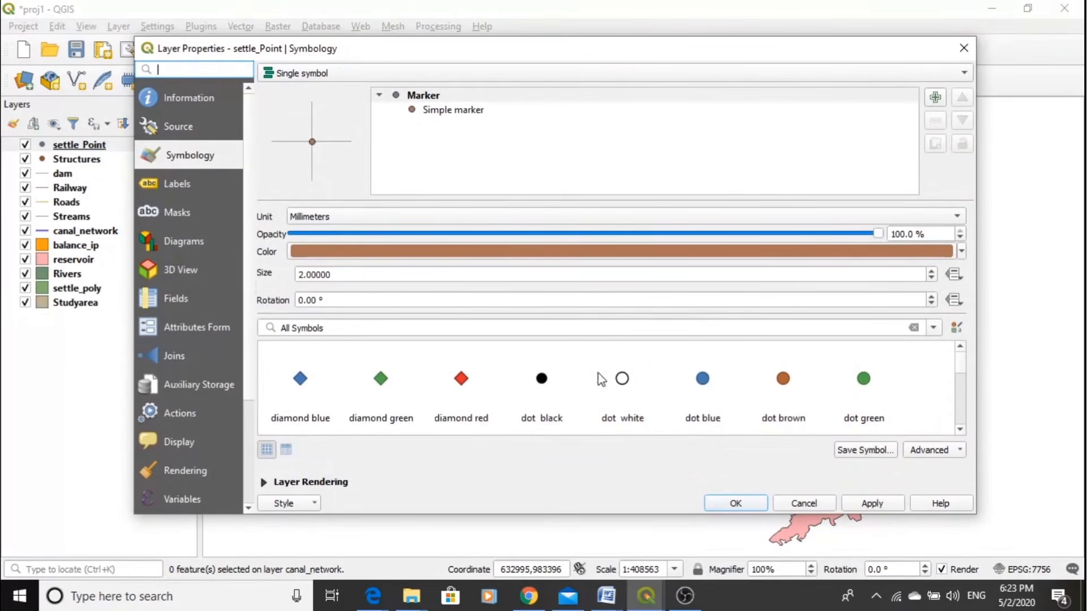
{"action": "left_click", "coordinate": [959, 430]}
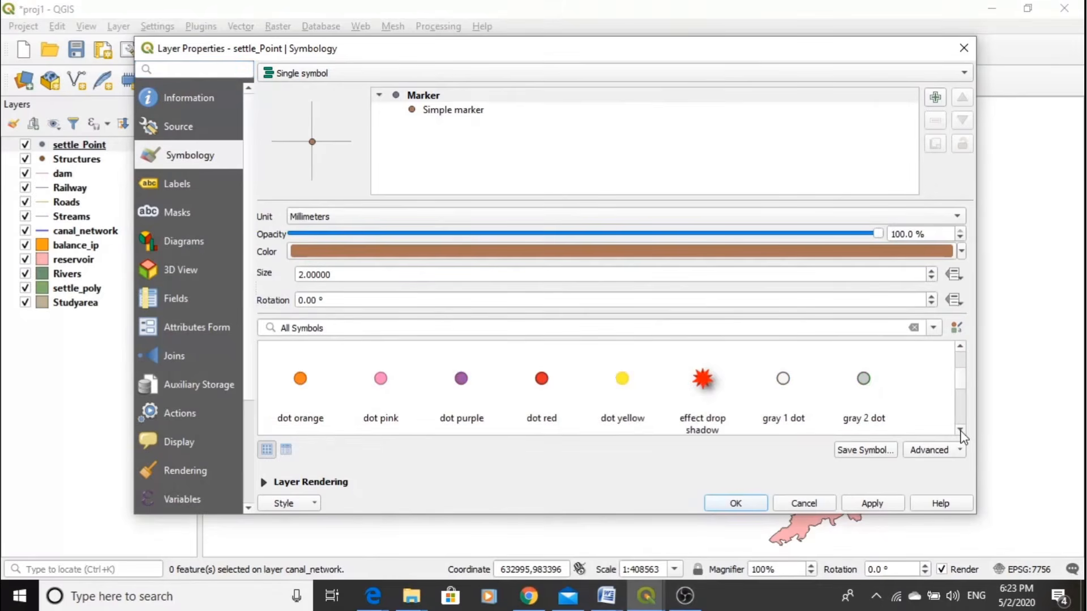
{"action": "left_click", "coordinate": [961, 431]}
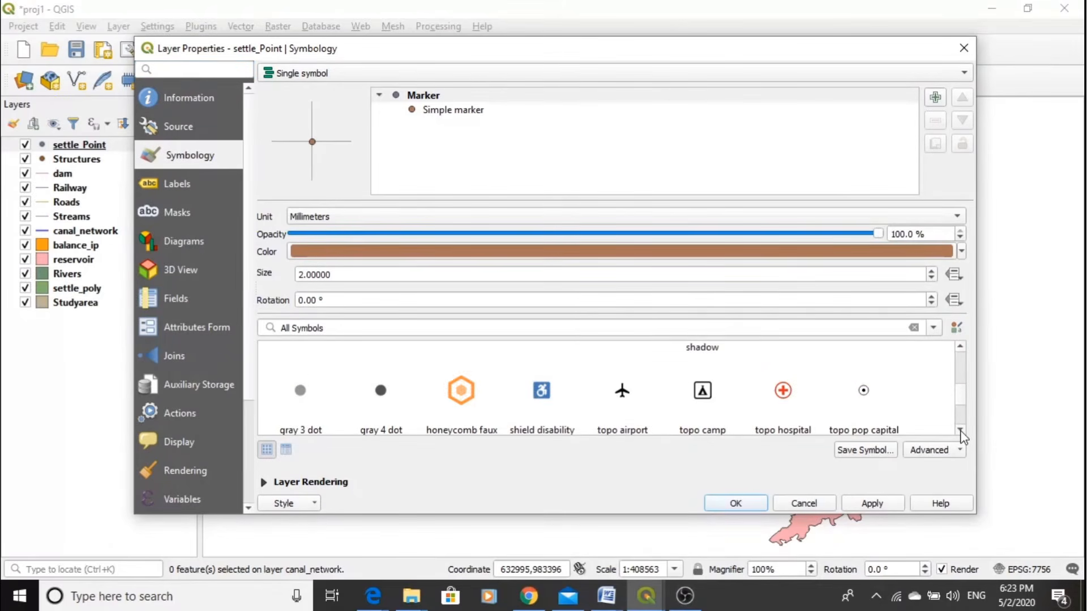
{"action": "left_click", "coordinate": [961, 431]}
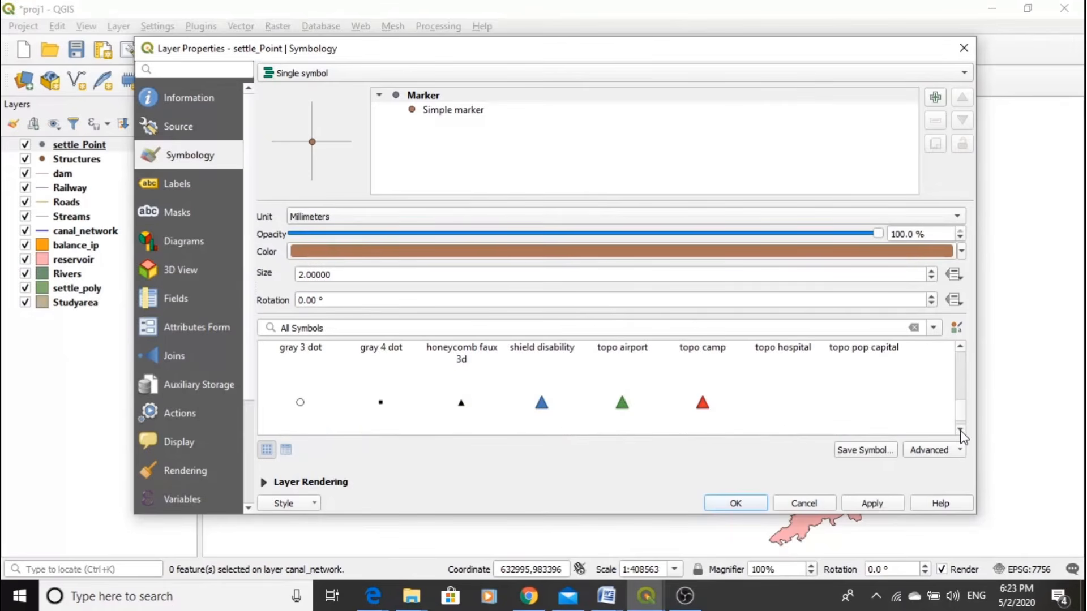
{"action": "left_click", "coordinate": [961, 347]}
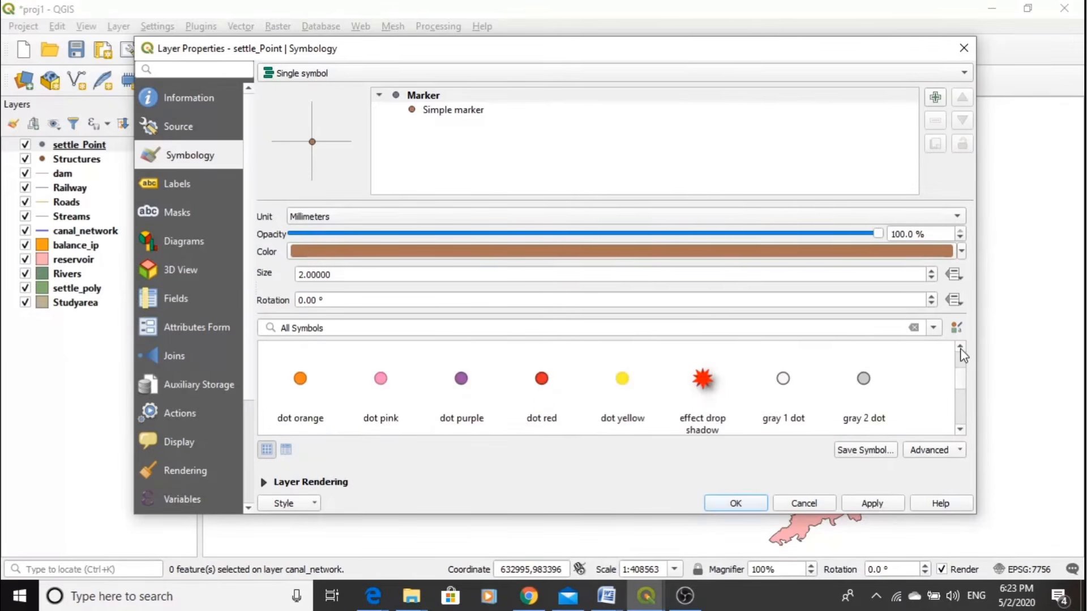
{"action": "left_click", "coordinate": [700, 377]}
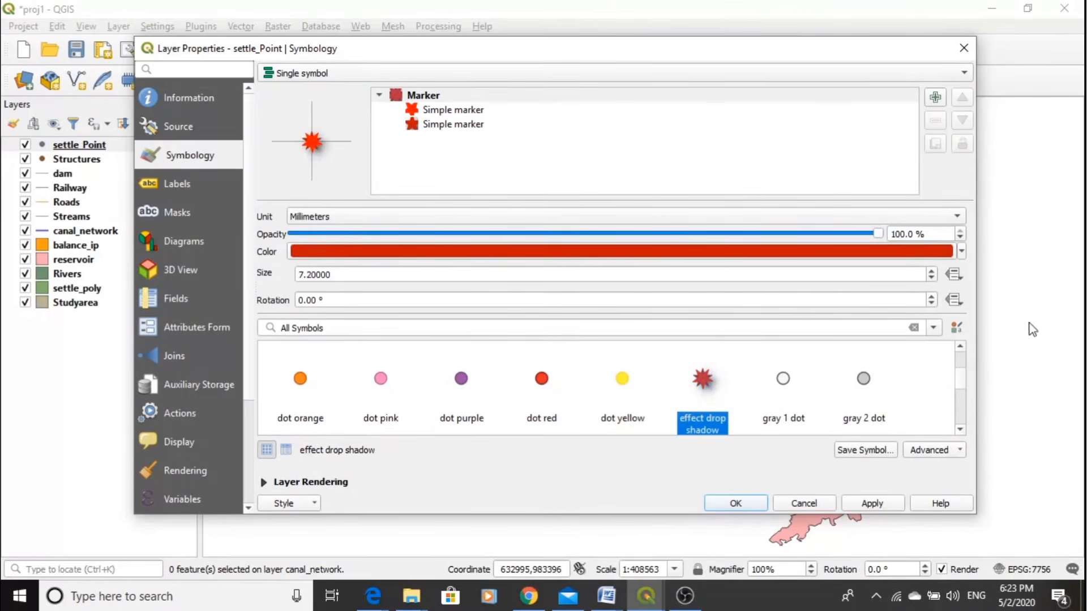
- Reduce the settle_Point marker to a size well below the preset's own, and apply the symbology
{"action": "left_click", "coordinate": [932, 278]}
{"action": "left_click", "coordinate": [933, 279]}
{"action": "left_click", "coordinate": [933, 280]}
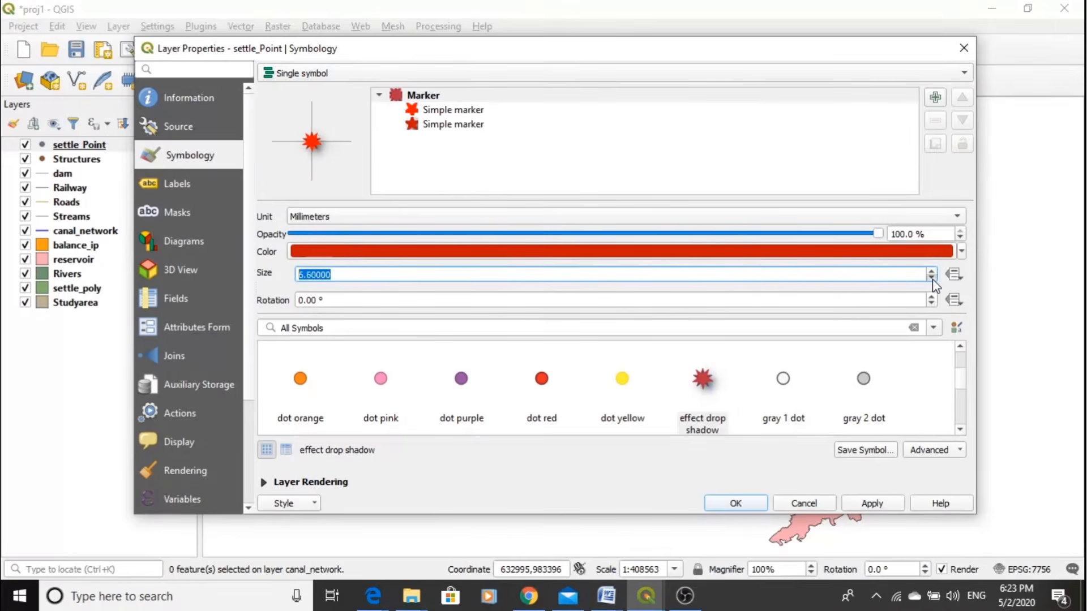
{"action": "left_click", "coordinate": [933, 279]}
{"action": "left_click", "coordinate": [933, 279]}
{"action": "left_click", "coordinate": [933, 279]}
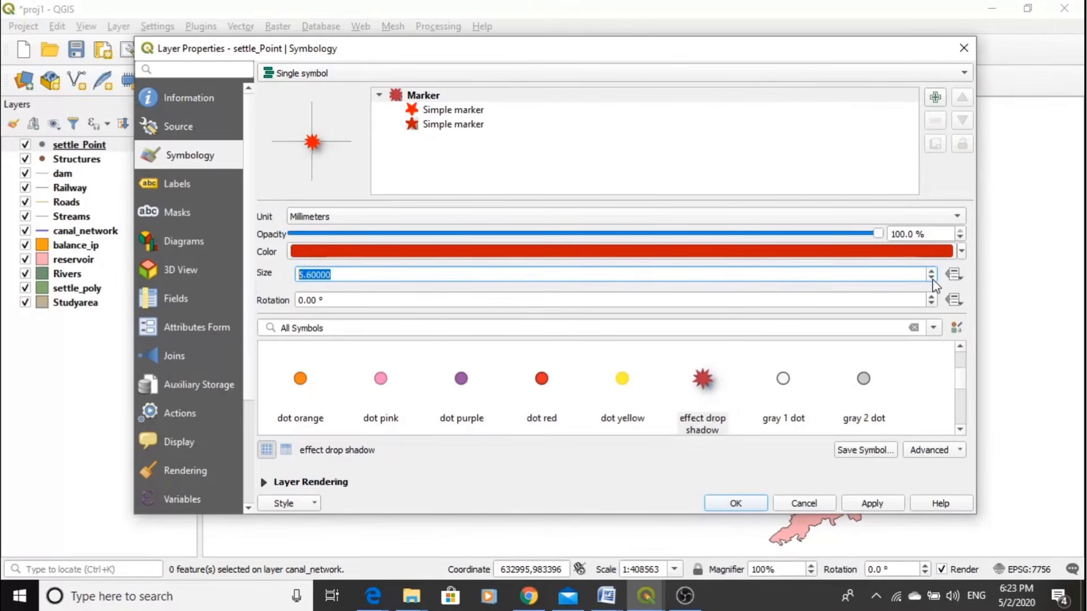
{"action": "left_click", "coordinate": [932, 279]}
{"action": "left_click", "coordinate": [933, 279]}
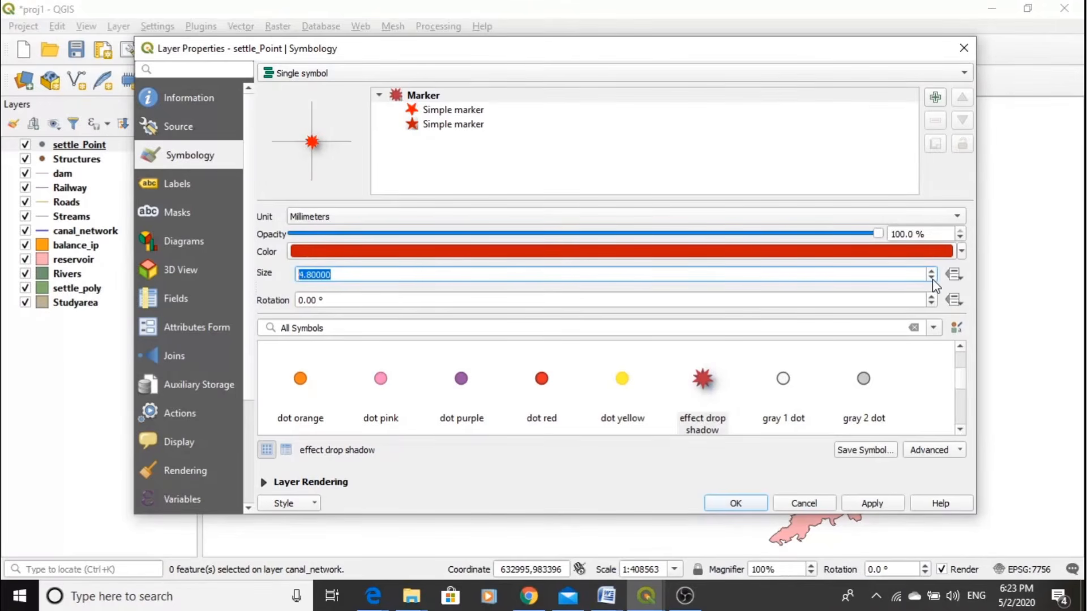
{"action": "left_click", "coordinate": [932, 278]}
{"action": "left_click", "coordinate": [932, 278]}
{"action": "left_click", "coordinate": [932, 279]}
{"action": "left_click", "coordinate": [877, 504]}
{"action": "left_click", "coordinate": [760, 504]}
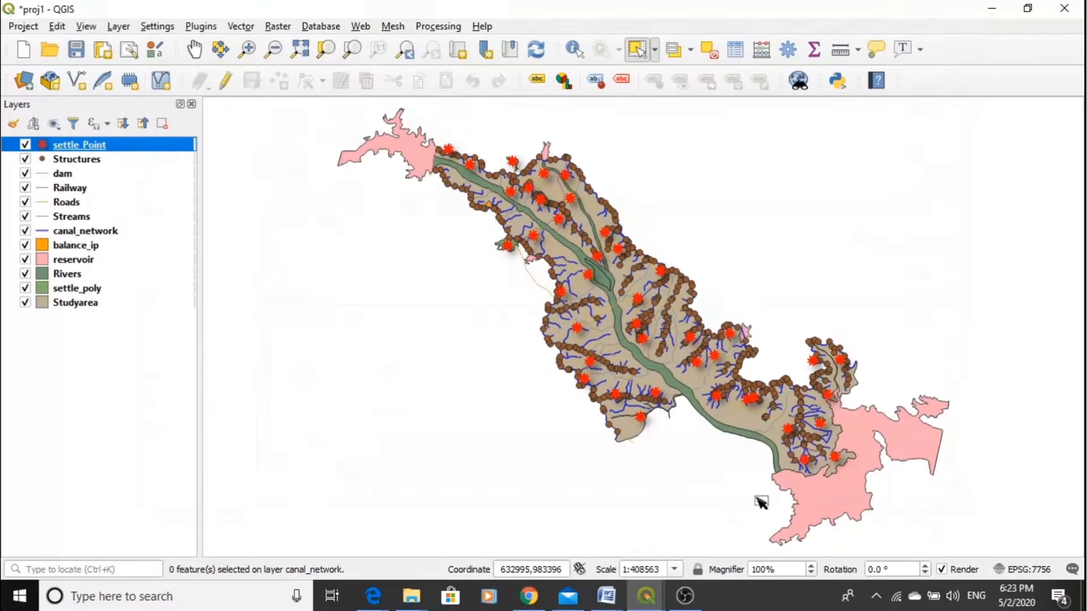
- Change the Structures layer's symbol to the "diamond red" preset and apply it
{"action": "left_click", "coordinate": [62, 162]}
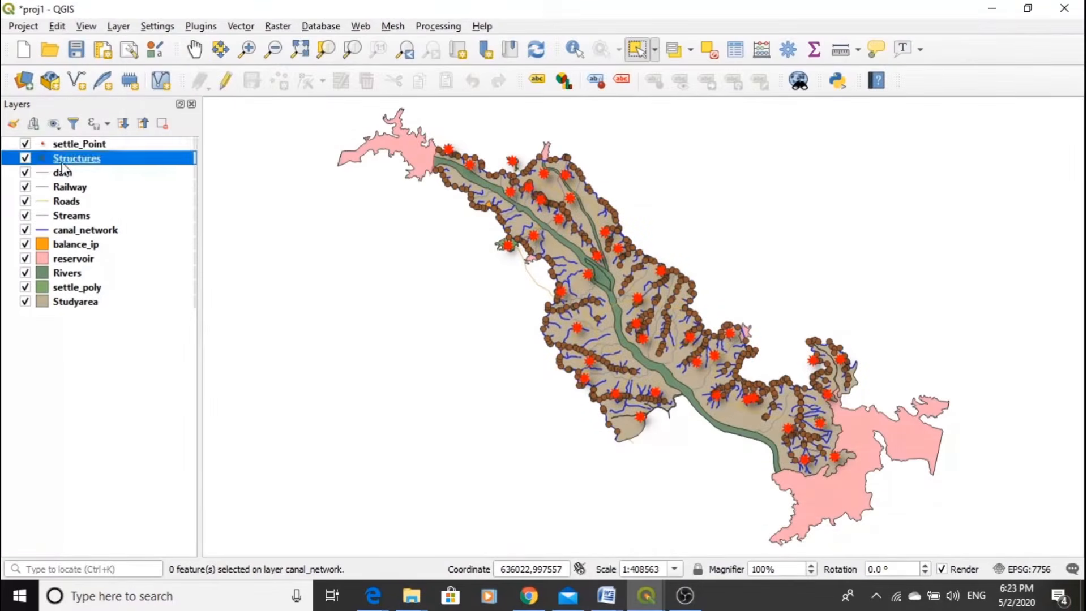
{"action": "double_click", "coordinate": [63, 161]}
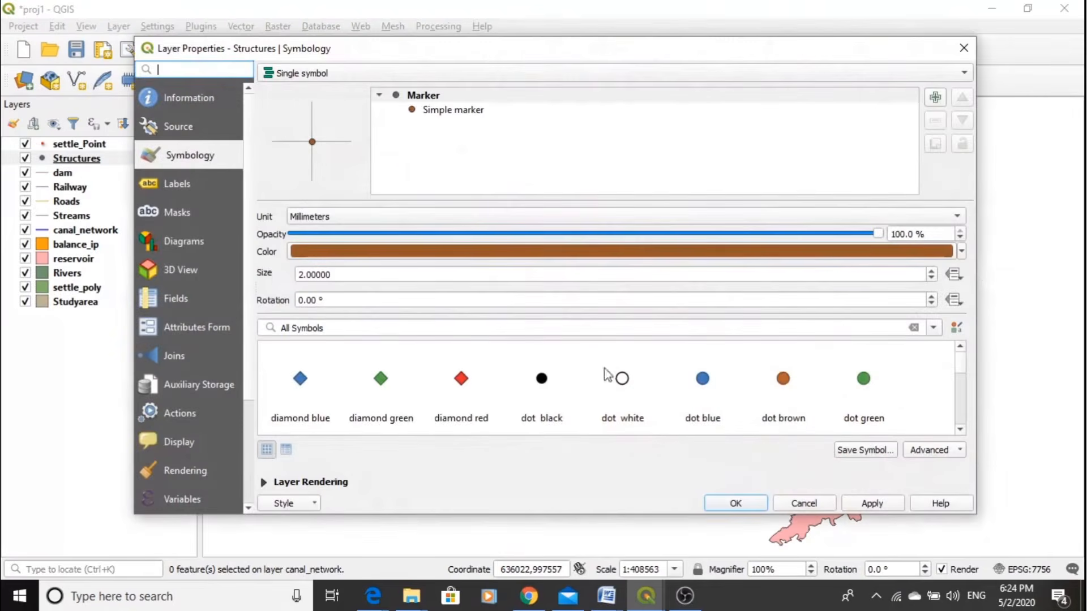
{"action": "left_click", "coordinate": [461, 380]}
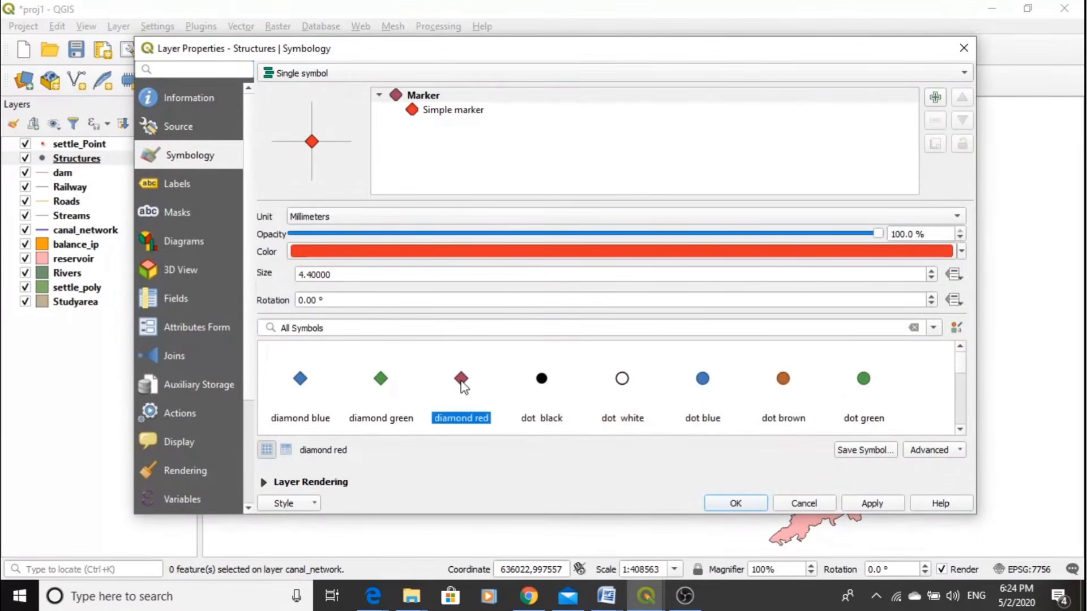
{"action": "left_click", "coordinate": [870, 504]}
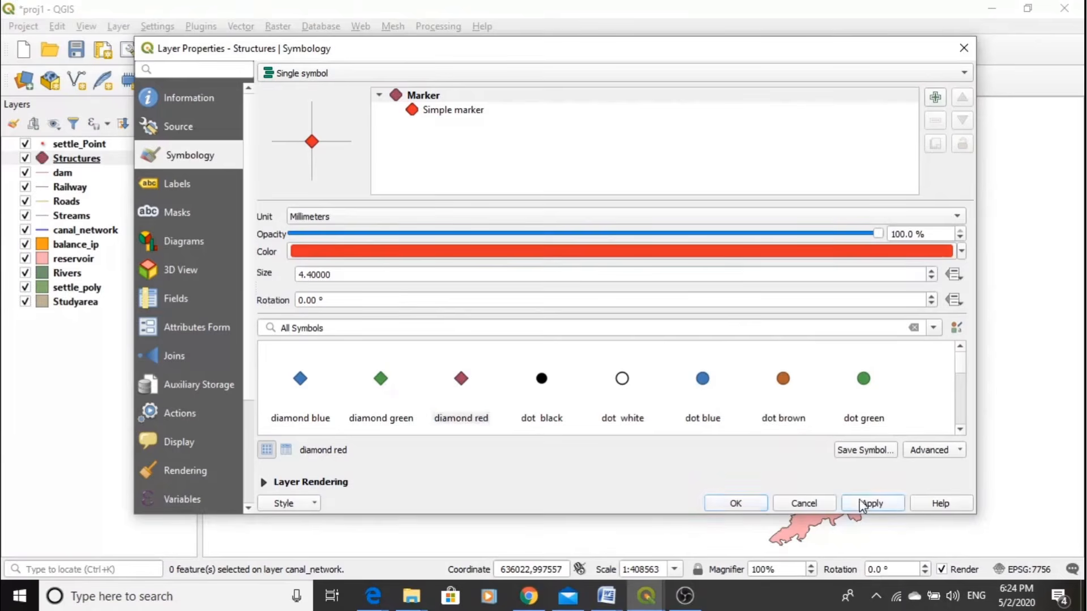
{"action": "left_click", "coordinate": [736, 504]}
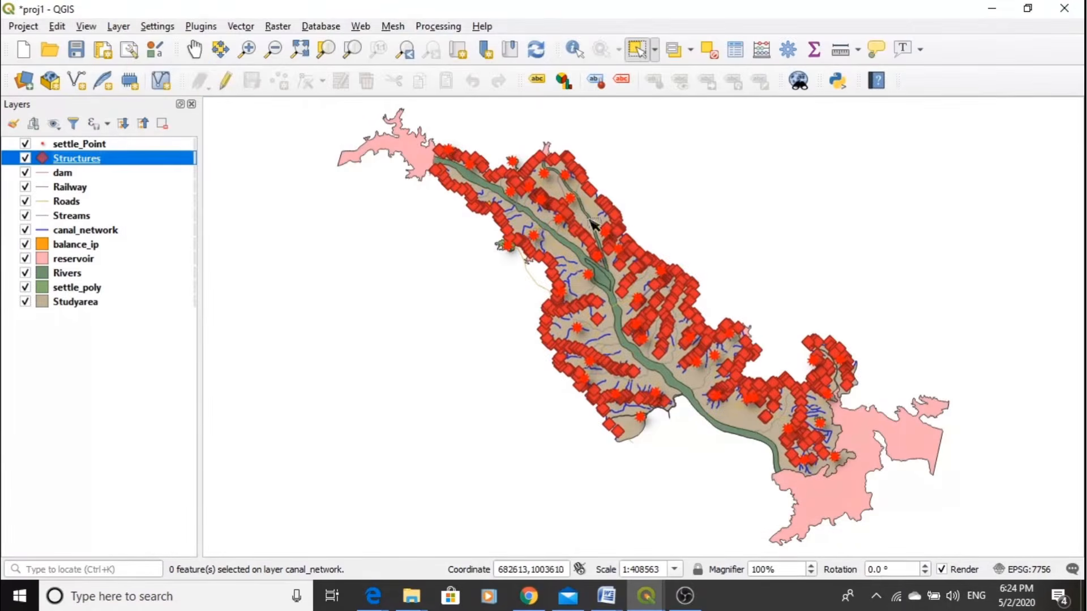
- Set the Structures marker size to 2.4 mm and apply the symbology
{"action": "double_click", "coordinate": [88, 161]}
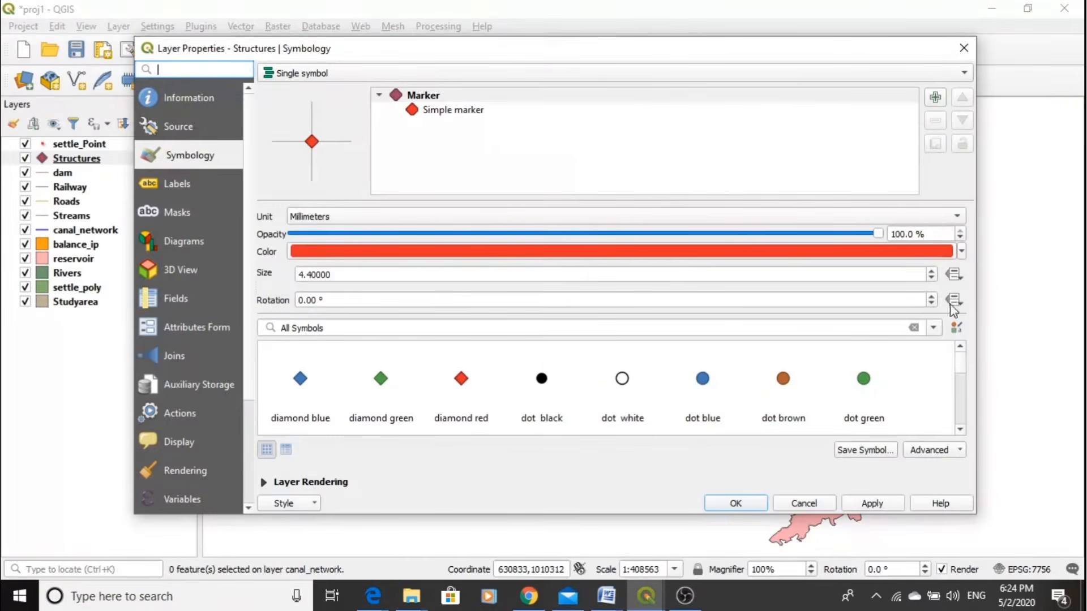
{"action": "left_click", "coordinate": [931, 278]}
{"action": "left_click", "coordinate": [931, 278]}
{"action": "left_click", "coordinate": [931, 278]}
{"action": "left_click", "coordinate": [932, 278]}
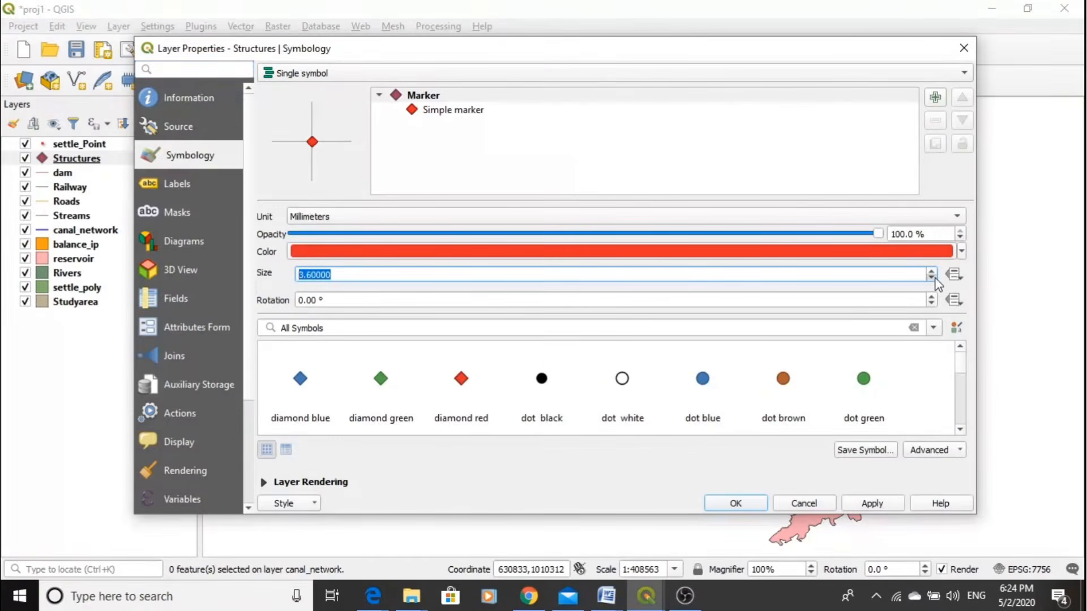
{"action": "left_click", "coordinate": [931, 278]}
{"action": "left_click", "coordinate": [931, 278]}
{"action": "left_click", "coordinate": [872, 503]}
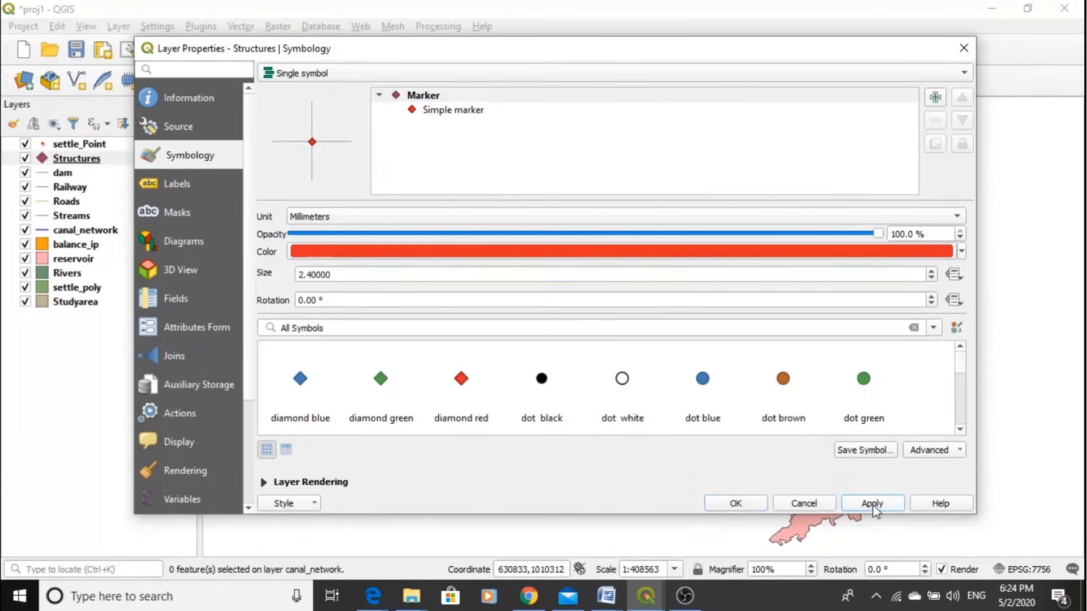
{"action": "left_click", "coordinate": [736, 503]}
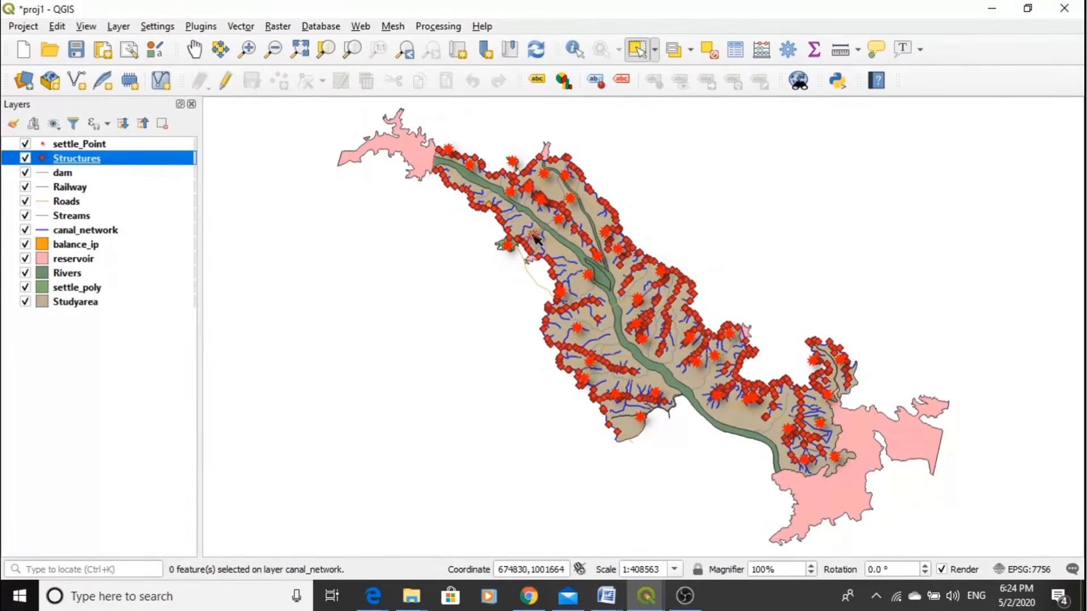
- Examine a settlement's settle_Point marker and settle_poly polygon up close, switching settle_poly off and on again
{"action": "scroll", "coordinate": [490, 208], "scroll_direction": "up", "scroll_amount": 2}
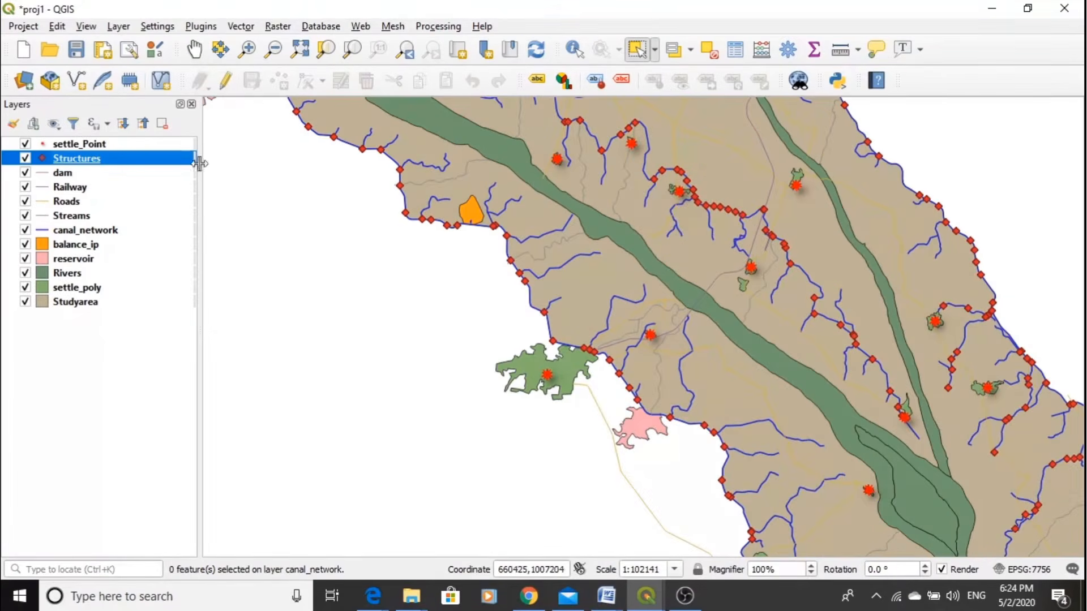
{"action": "left_click", "coordinate": [83, 146]}
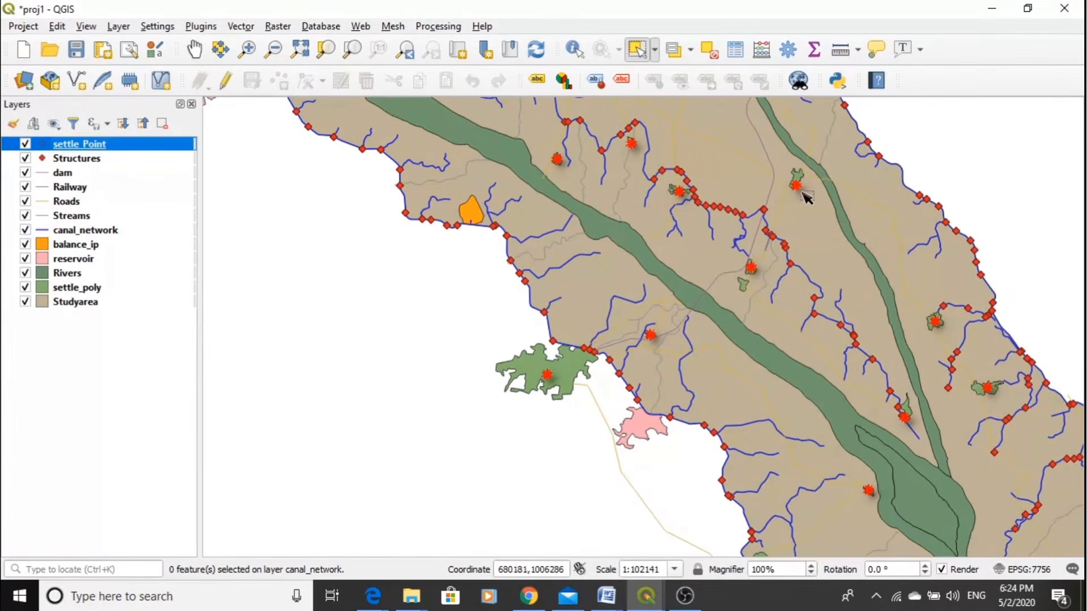
{"action": "scroll", "coordinate": [803, 182], "scroll_direction": "up", "scroll_amount": 1}
{"action": "scroll", "coordinate": [803, 183], "scroll_direction": "up", "scroll_amount": 2}
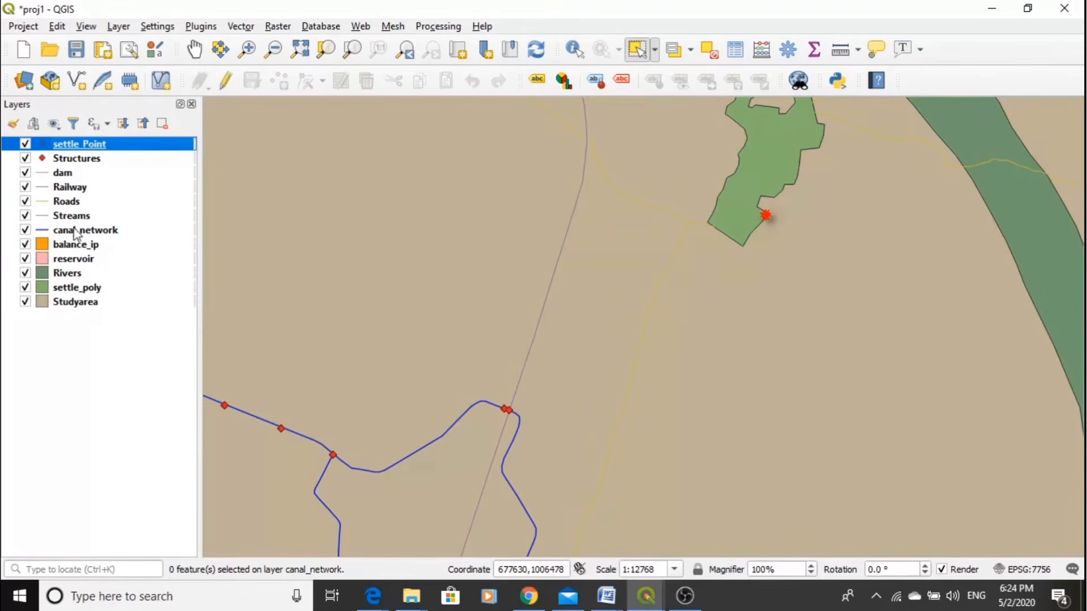
{"action": "left_click", "coordinate": [67, 289]}
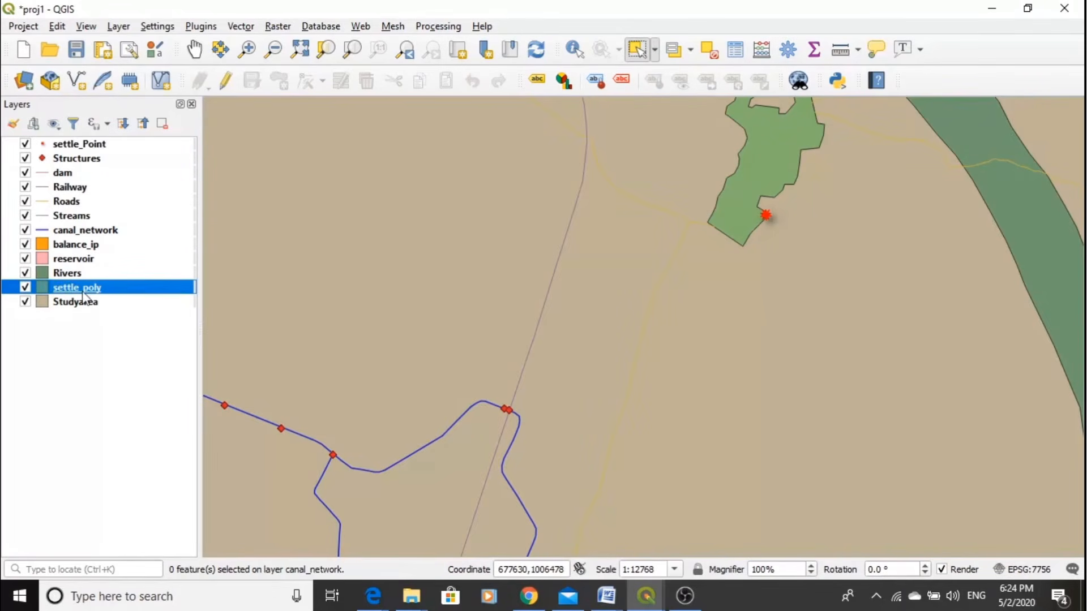
{"action": "left_click", "coordinate": [25, 288]}
{"action": "left_click", "coordinate": [26, 287]}
- Set the Streams line width to 0.46 mm in its symbology and apply it
{"action": "left_click", "coordinate": [71, 220]}
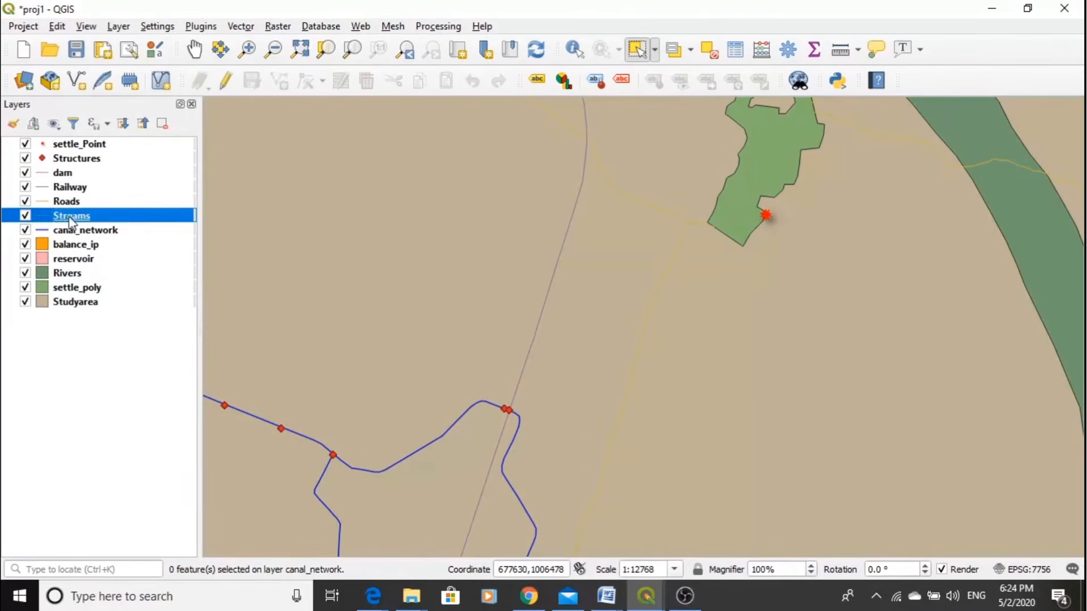
{"action": "double_click", "coordinate": [71, 220]}
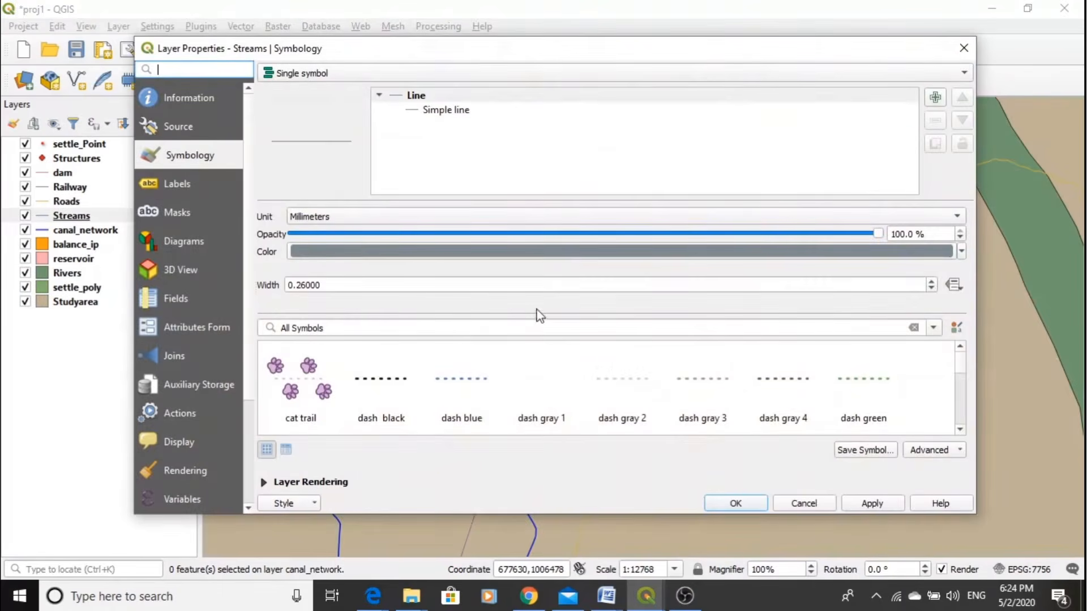
{"action": "left_click", "coordinate": [962, 252]}
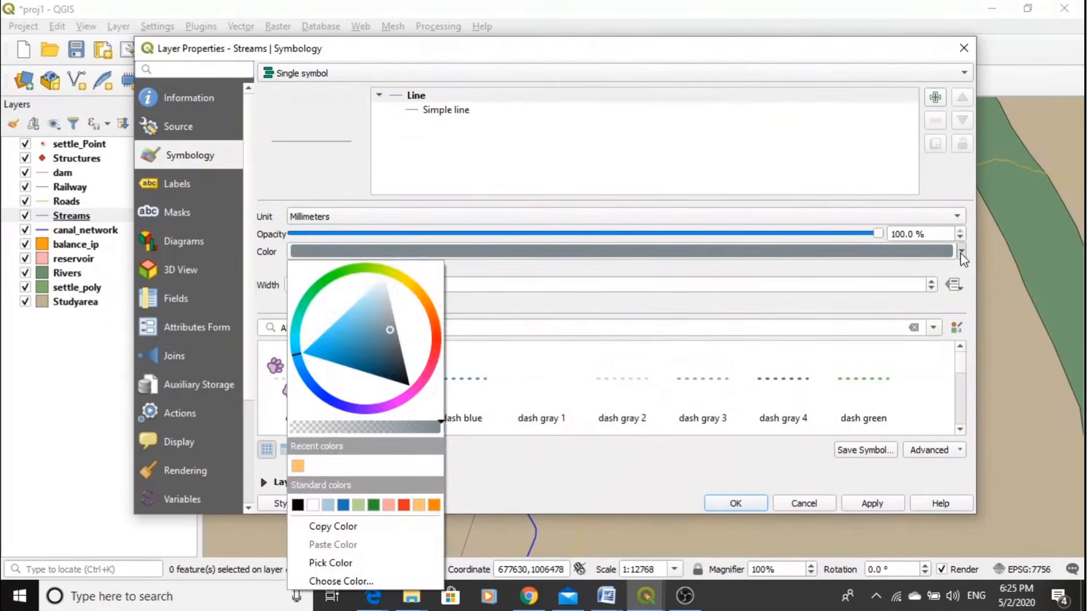
{"action": "left_click", "coordinate": [961, 252]}
{"action": "left_click", "coordinate": [931, 281]}
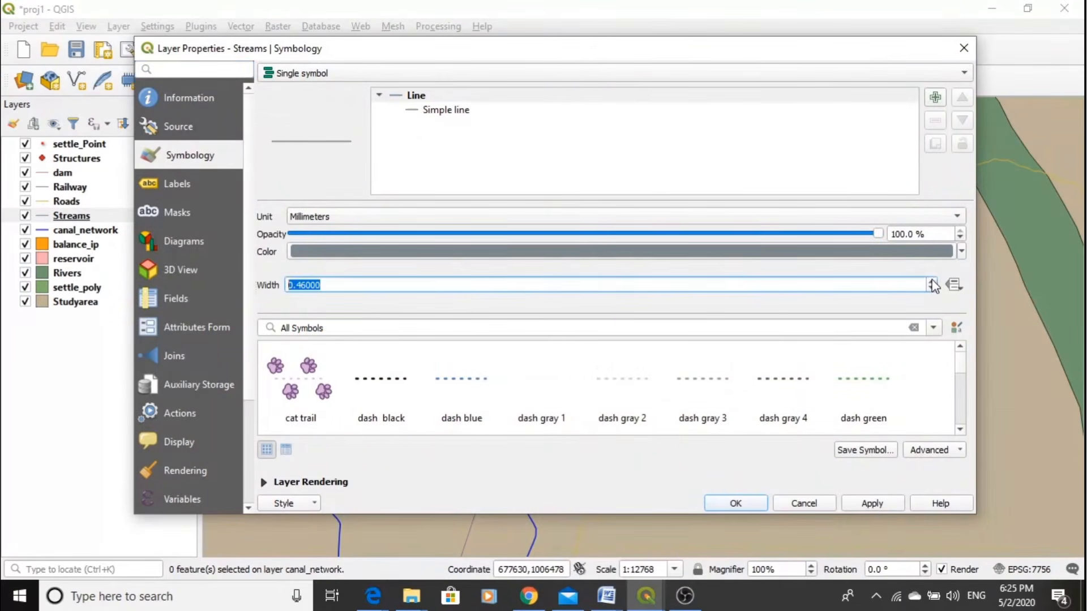
{"action": "left_click", "coordinate": [885, 502]}
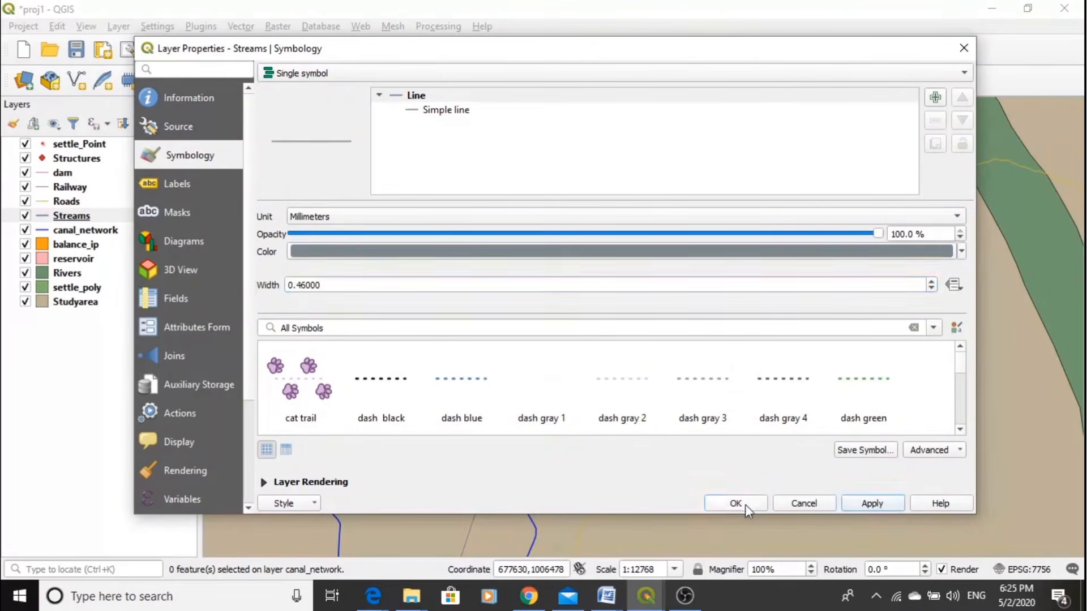
{"action": "left_click", "coordinate": [745, 505]}
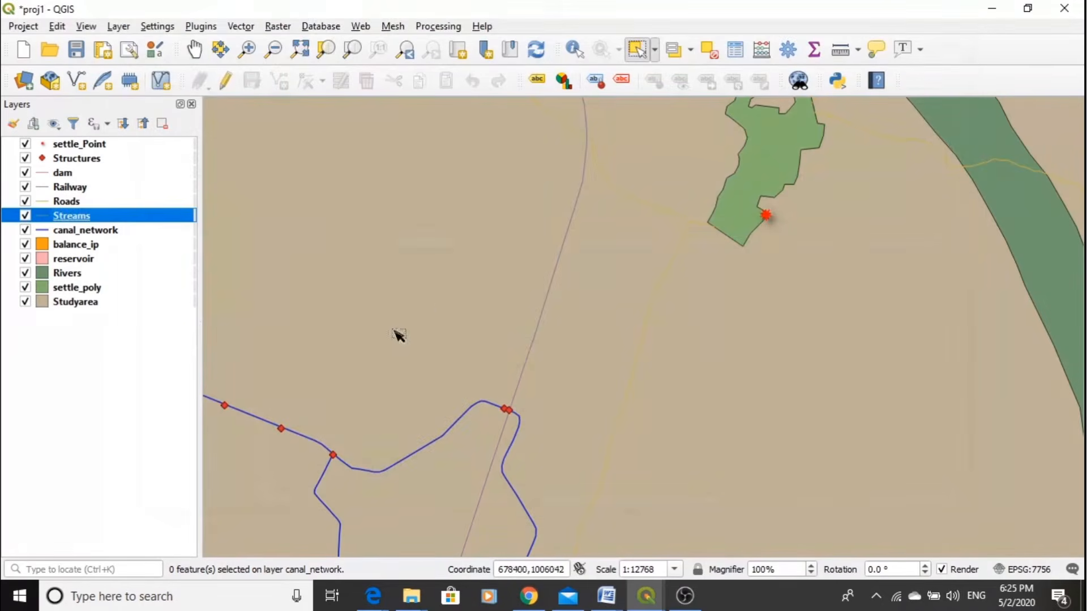
- Style the Roads layer as a black line with a width of 0.46 mm and apply the symbology
{"action": "double_click", "coordinate": [59, 202]}
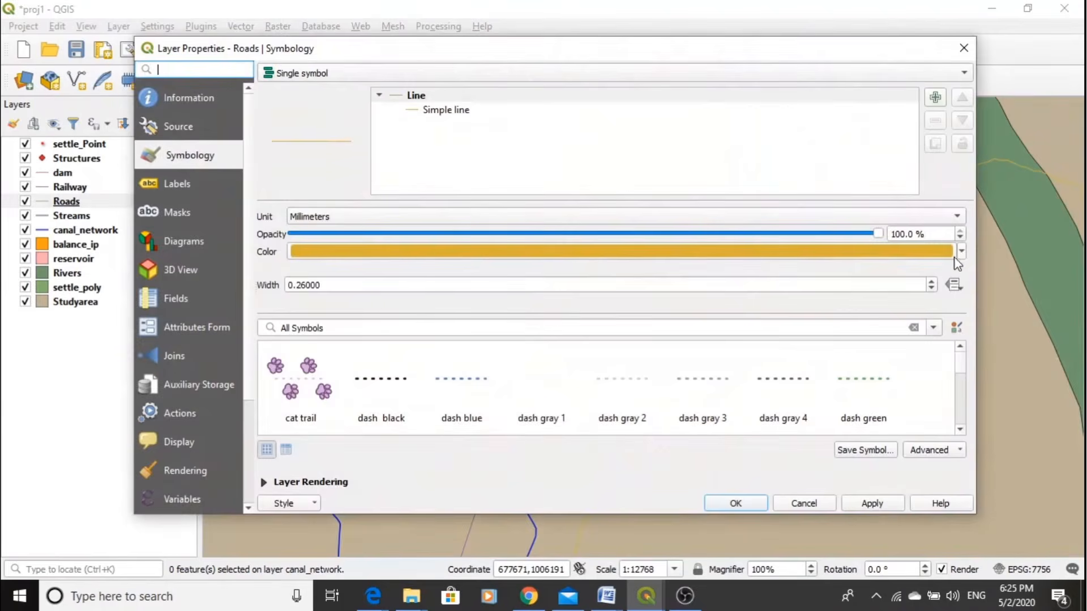
{"action": "left_click", "coordinate": [961, 252]}
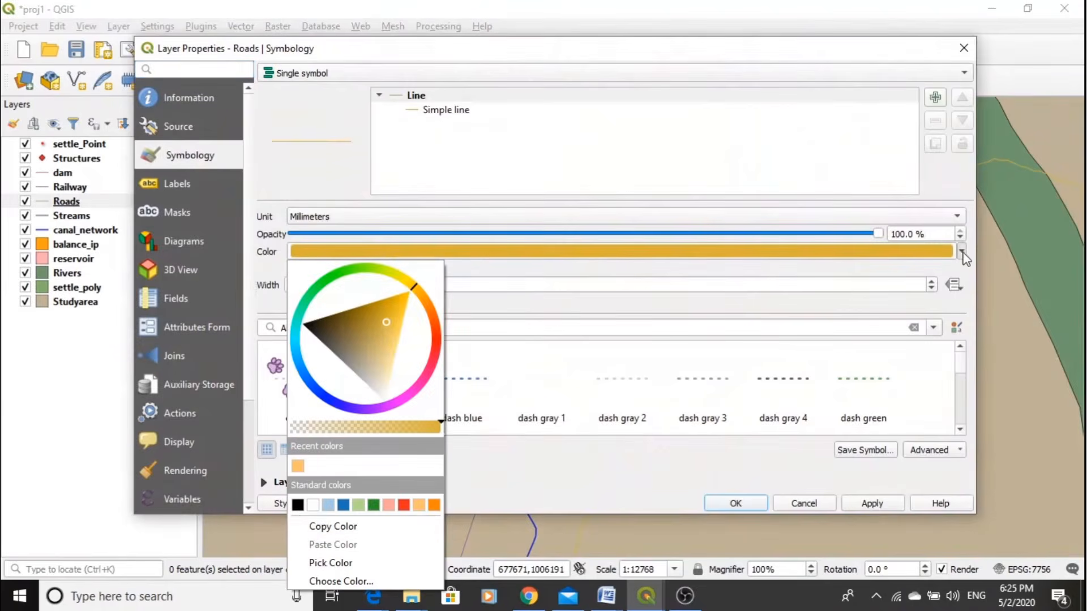
{"action": "left_click", "coordinate": [298, 505]}
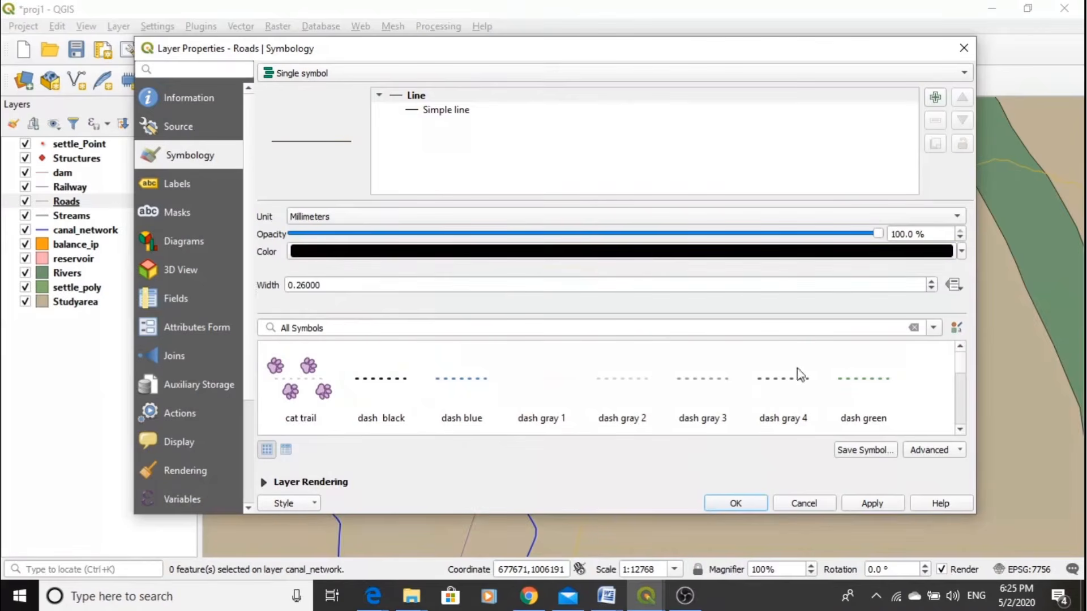
{"action": "left_click", "coordinate": [931, 281]}
{"action": "left_click", "coordinate": [881, 503]}
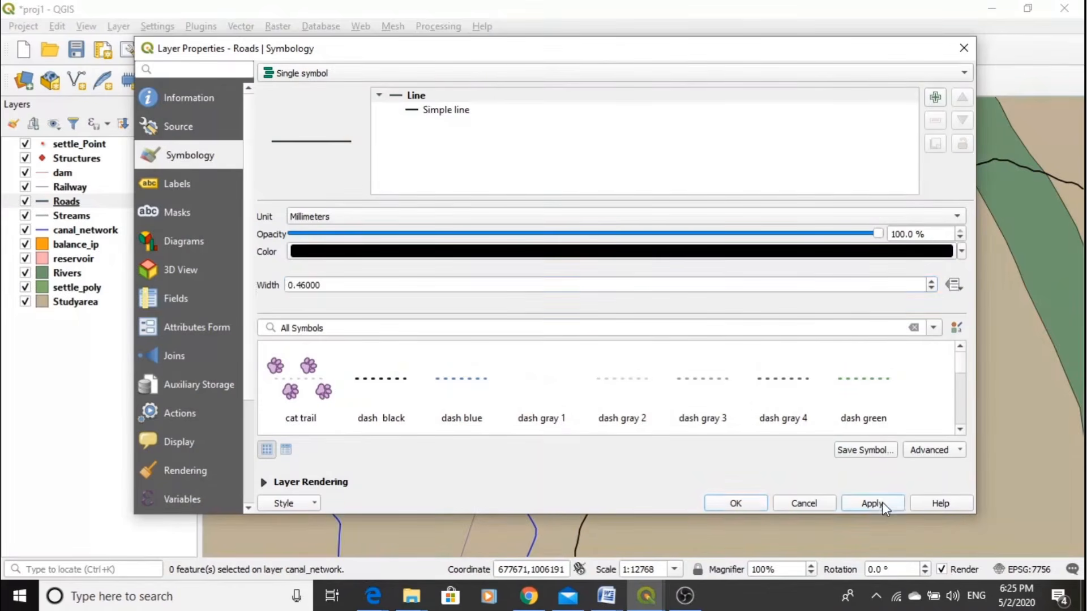
{"action": "left_click", "coordinate": [735, 504]}
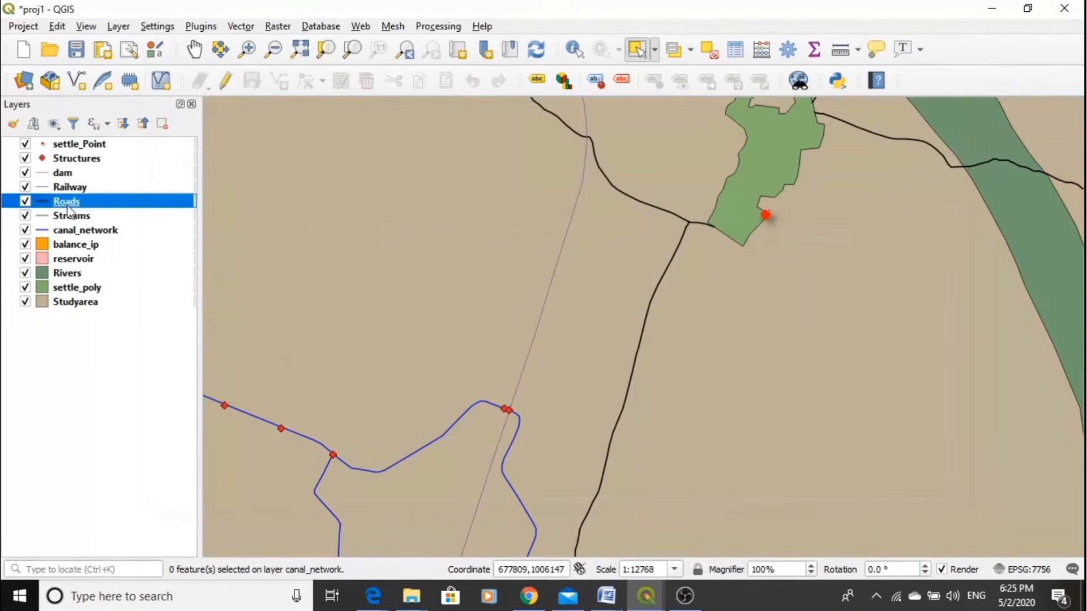
- Give the Railway layer the "topo railway" symbol with a width of 1.6 mm and apply it
{"action": "double_click", "coordinate": [60, 188]}
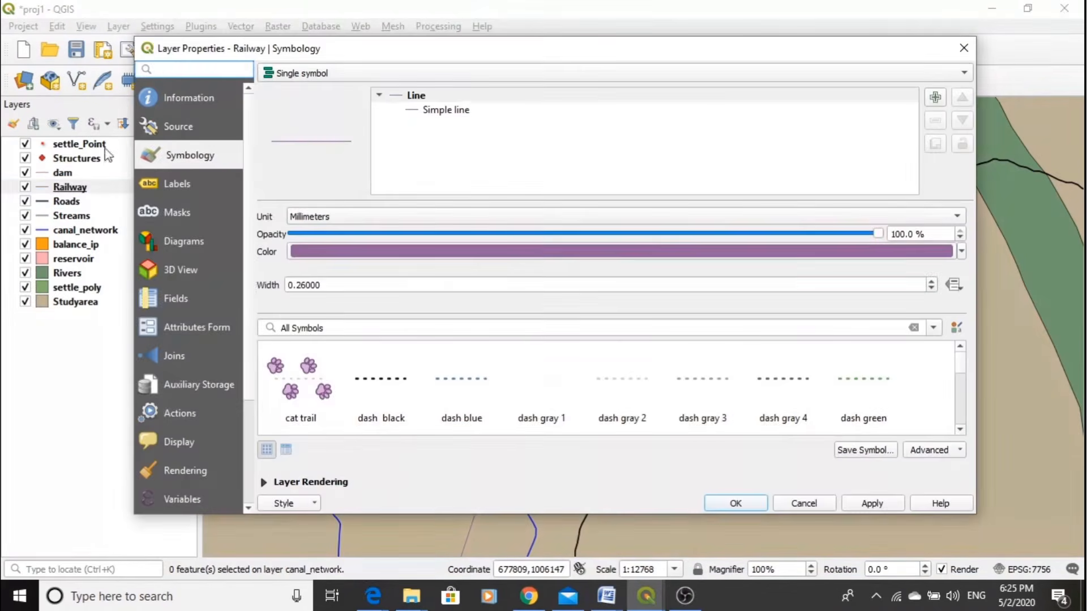
{"action": "scroll", "coordinate": [959, 434], "scroll_direction": "down", "scroll_amount": 4}
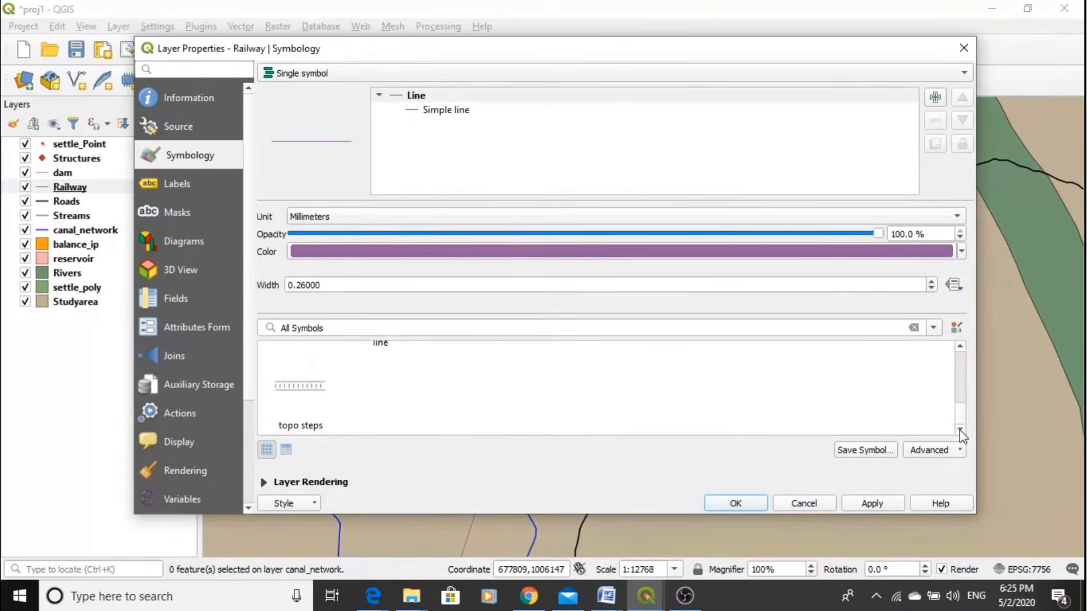
{"action": "scroll", "coordinate": [964, 407], "scroll_direction": "up", "scroll_amount": 3}
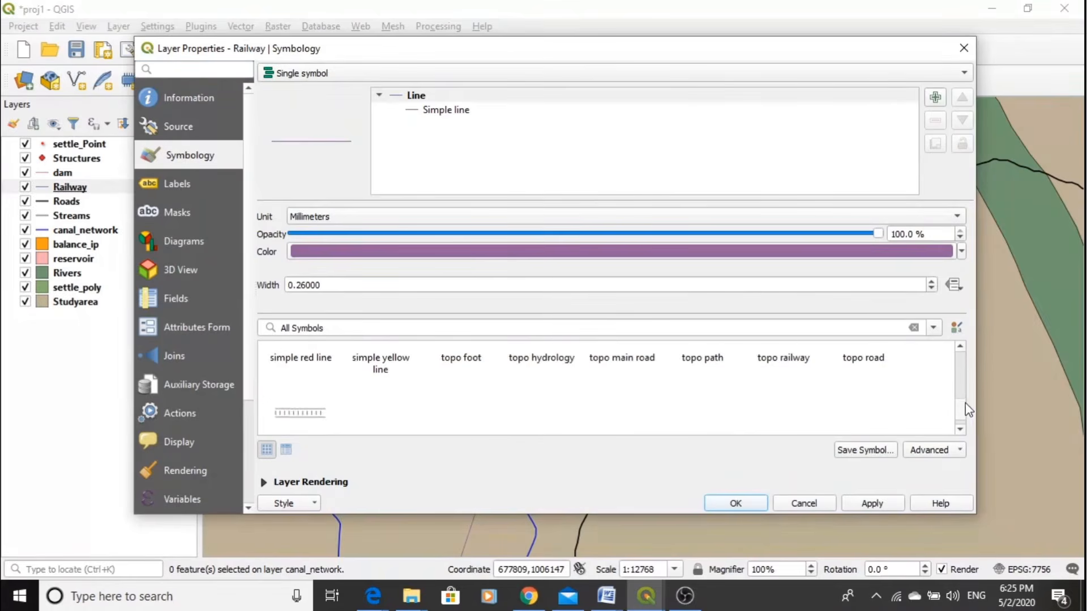
{"action": "left_click", "coordinate": [779, 371]}
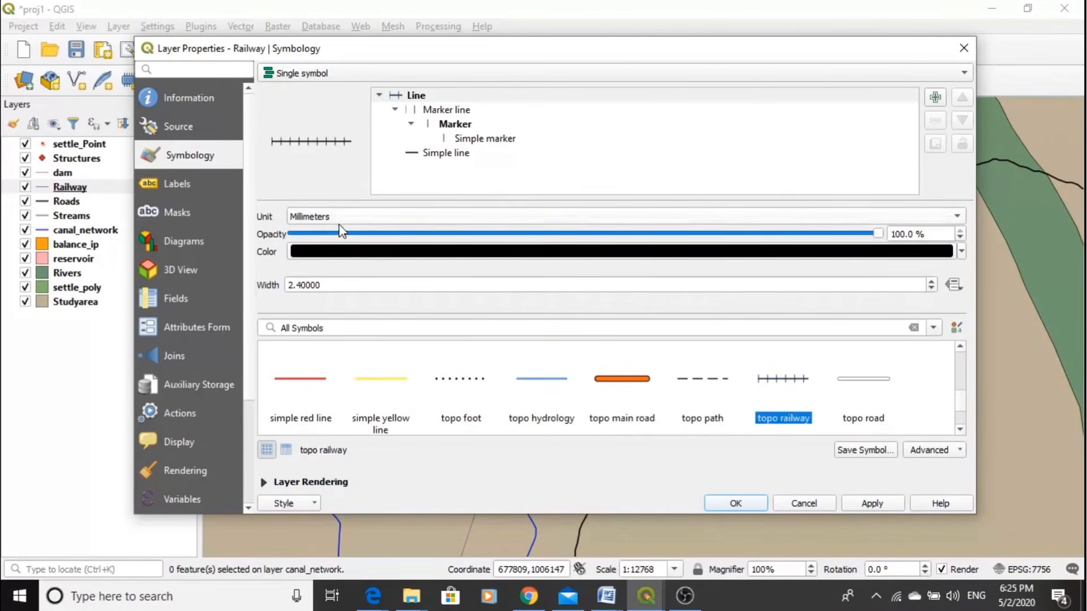
{"action": "left_click", "coordinate": [931, 288]}
{"action": "left_click", "coordinate": [931, 289]}
{"action": "left_click", "coordinate": [930, 289]}
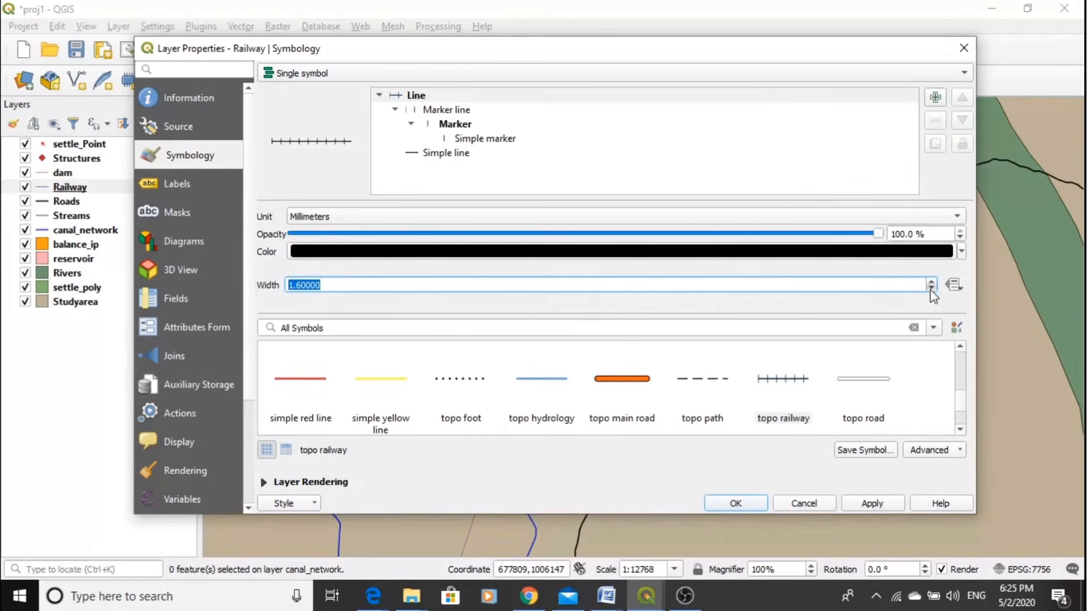
{"action": "left_click", "coordinate": [863, 506]}
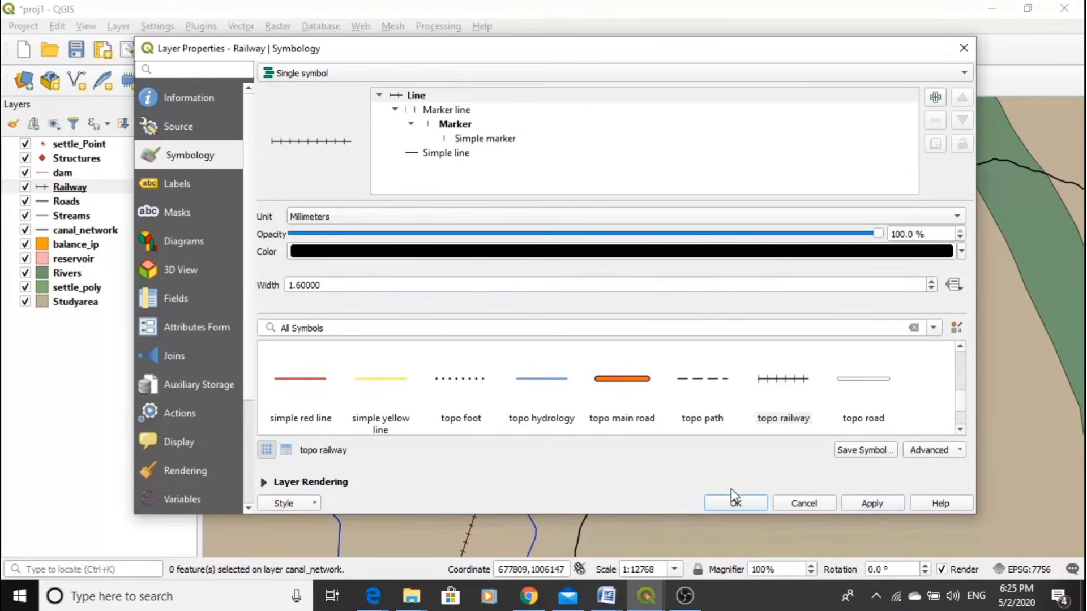
{"action": "left_click", "coordinate": [736, 503]}
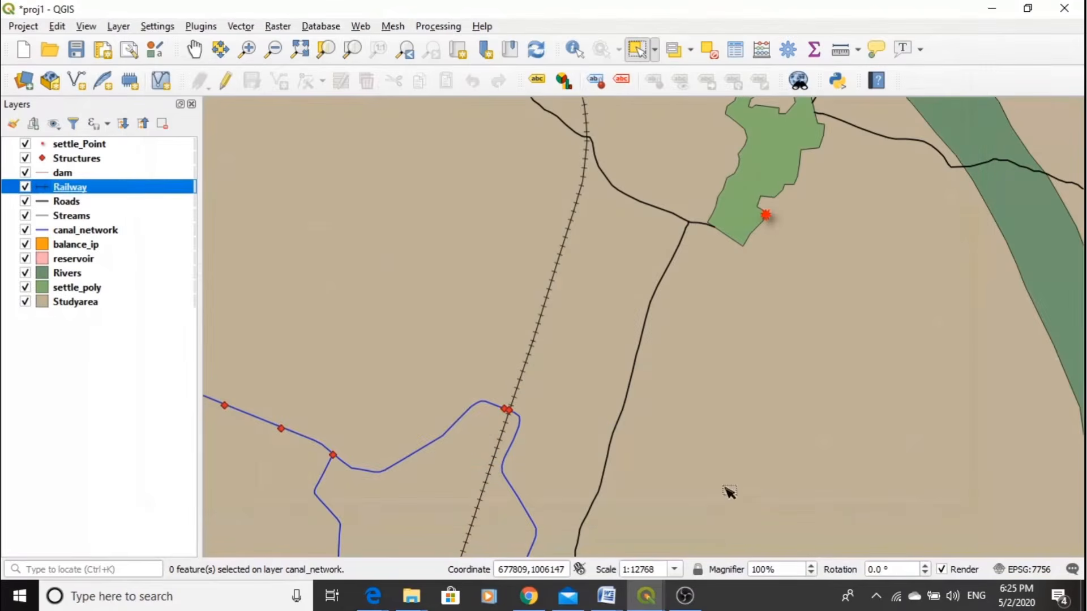
- Style the dam layer as a very dark maroon line 0.66 mm wide and apply the symbology
{"action": "left_click", "coordinate": [66, 173]}
{"action": "double_click", "coordinate": [70, 175]}
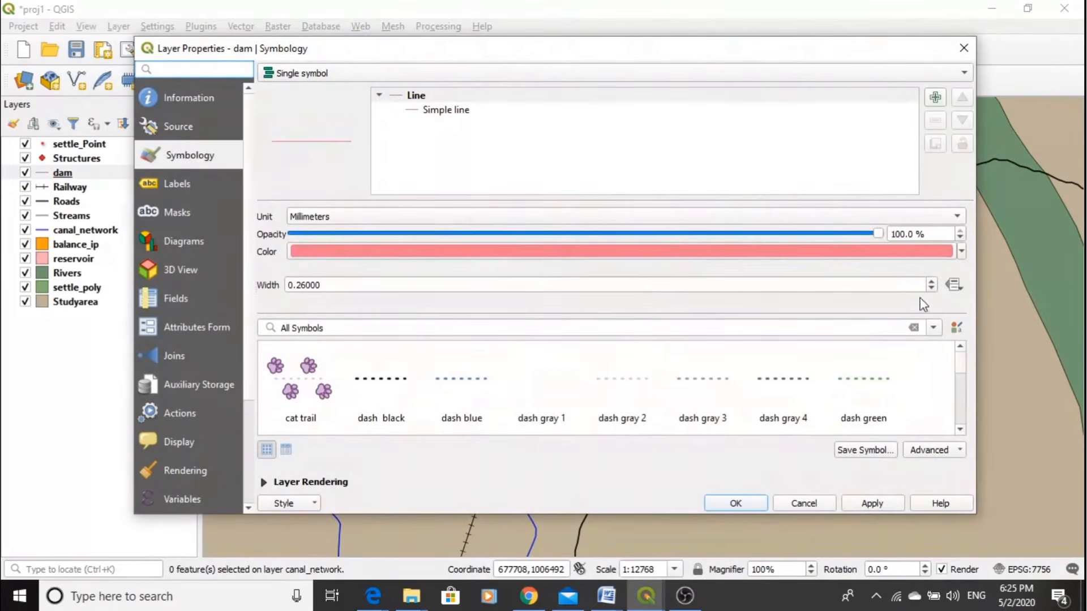
{"action": "left_click", "coordinate": [962, 252]}
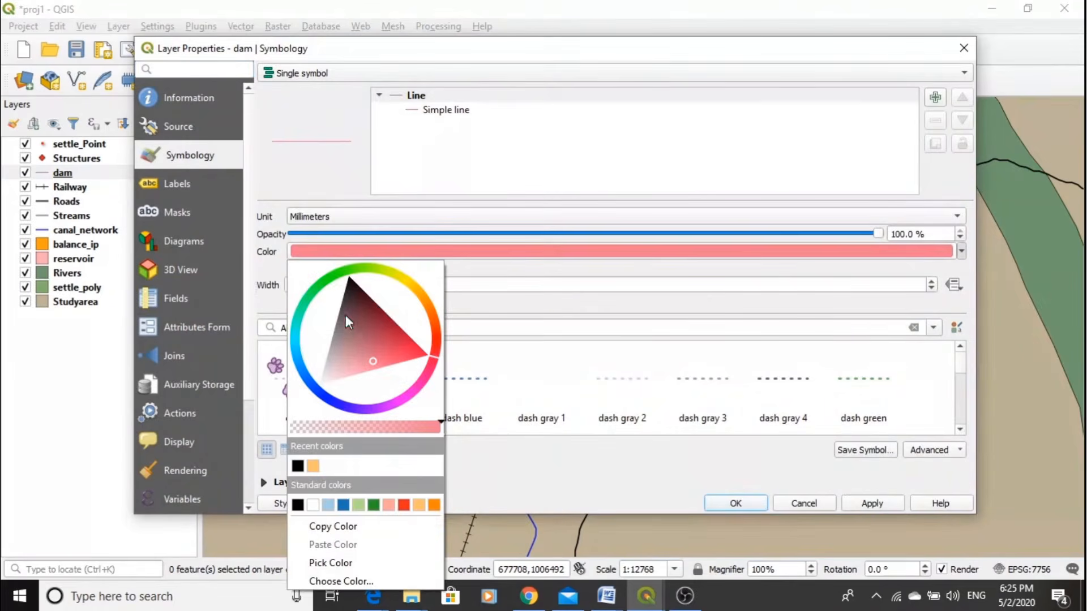
{"action": "left_click", "coordinate": [349, 290]}
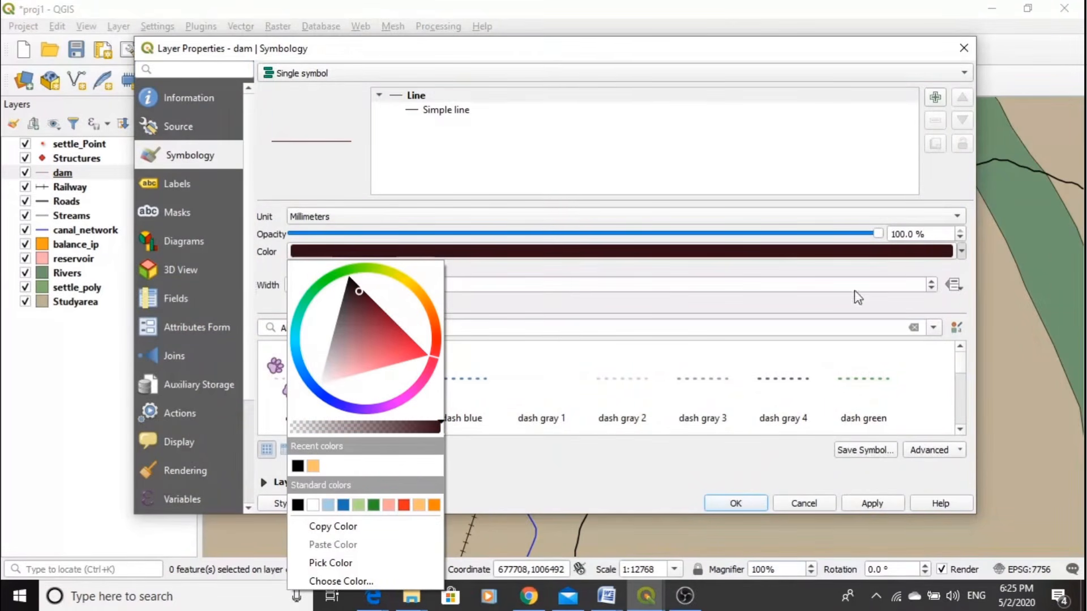
{"action": "left_click", "coordinate": [901, 283]}
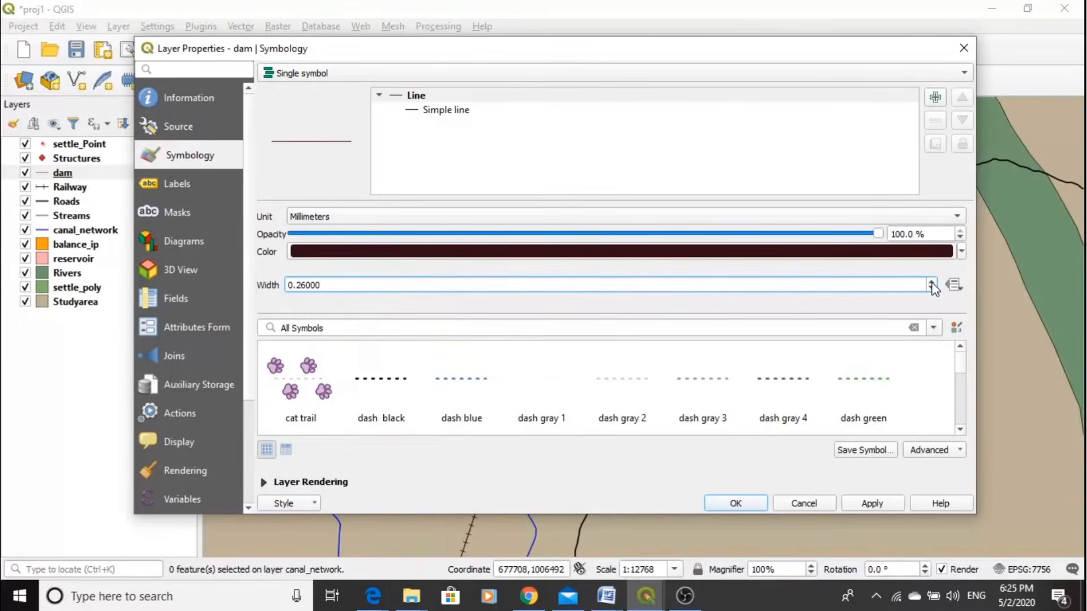
{"action": "left_click", "coordinate": [931, 281]}
{"action": "left_click", "coordinate": [931, 281]}
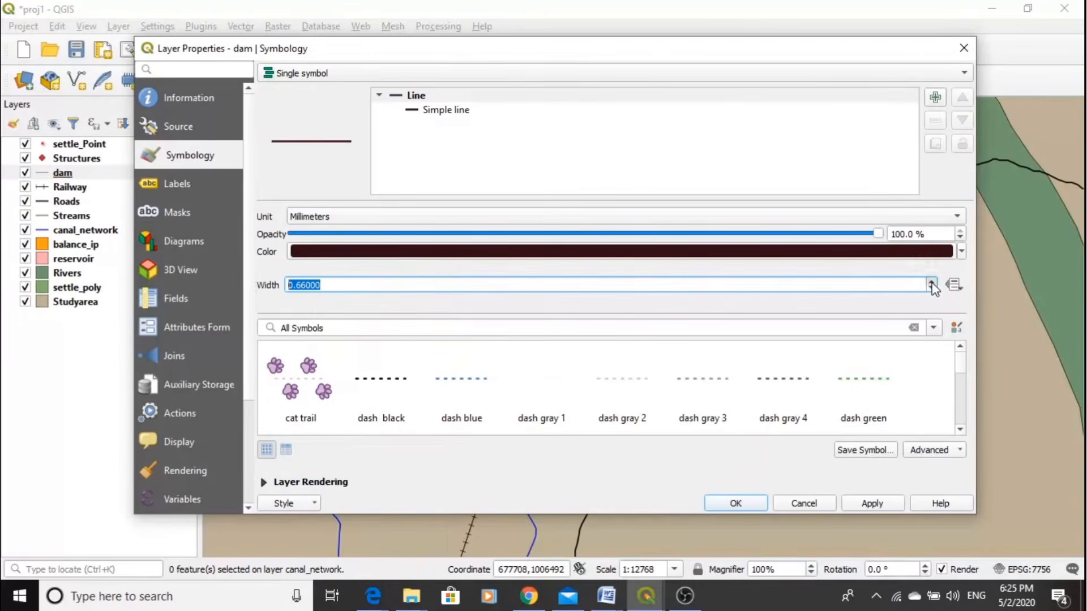
{"action": "left_click", "coordinate": [872, 503]}
{"action": "left_click", "coordinate": [752, 505]}
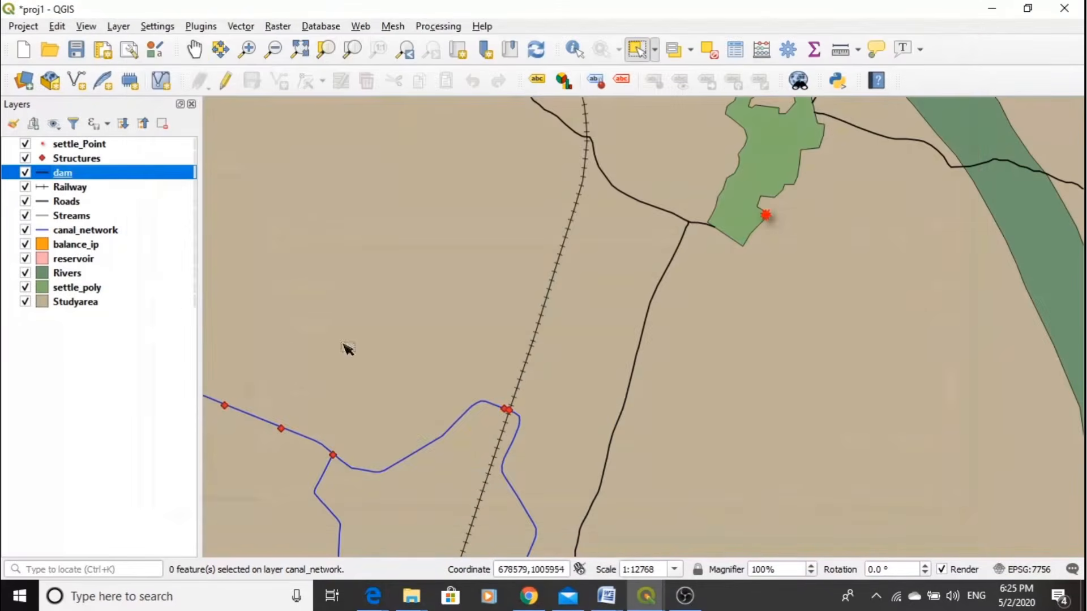
- Change the reservoir layer's symbol to the "gradient blue fill" preset and apply it
{"action": "left_click", "coordinate": [78, 260]}
{"action": "double_click", "coordinate": [78, 260]}
{"action": "left_click", "coordinate": [442, 379]}
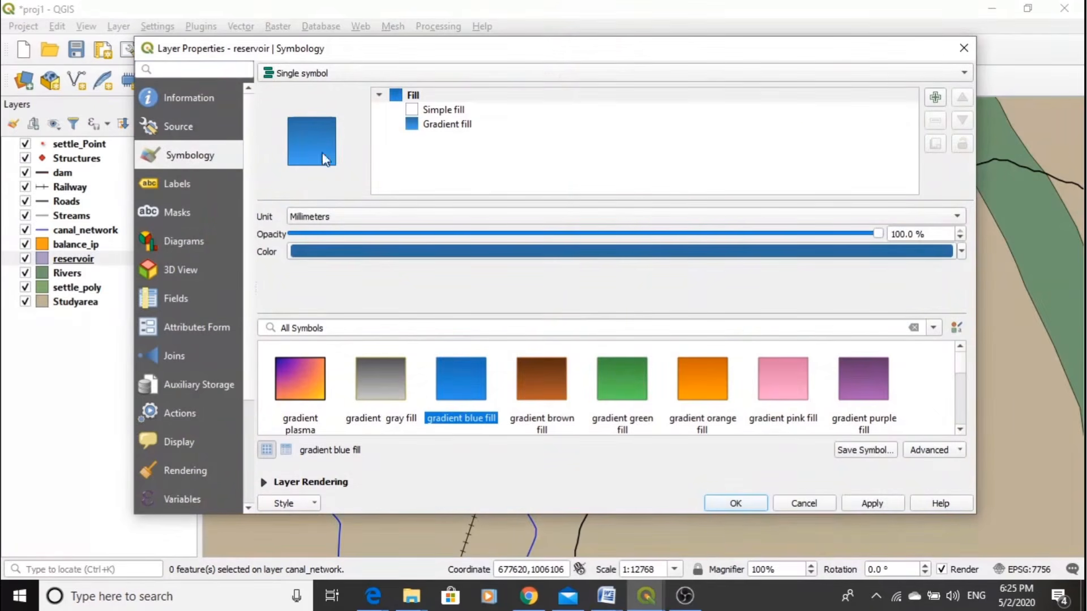
{"action": "left_click", "coordinate": [875, 508]}
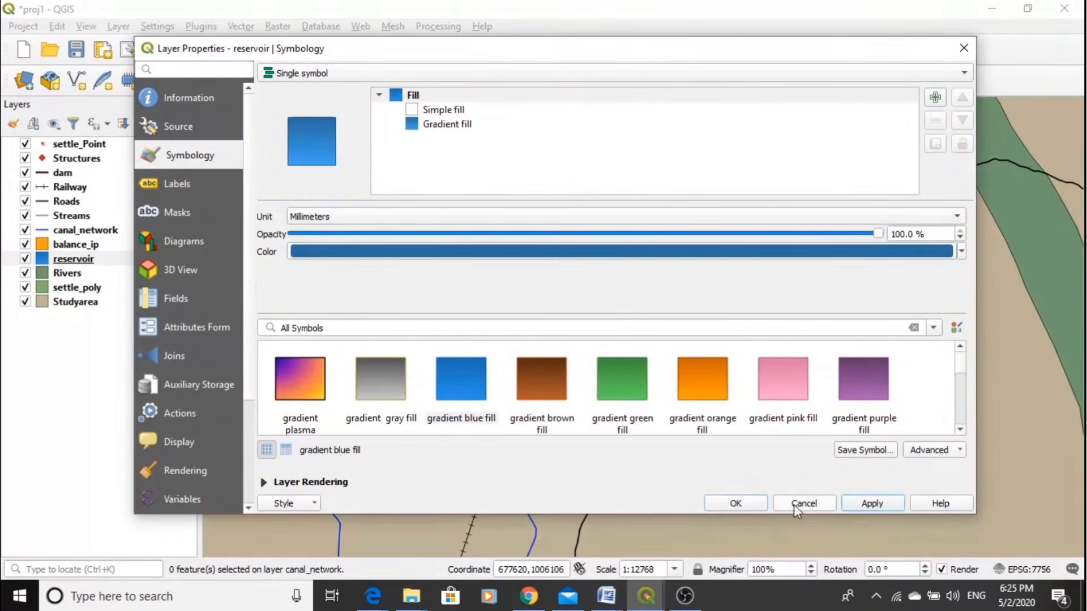
{"action": "left_click", "coordinate": [729, 503]}
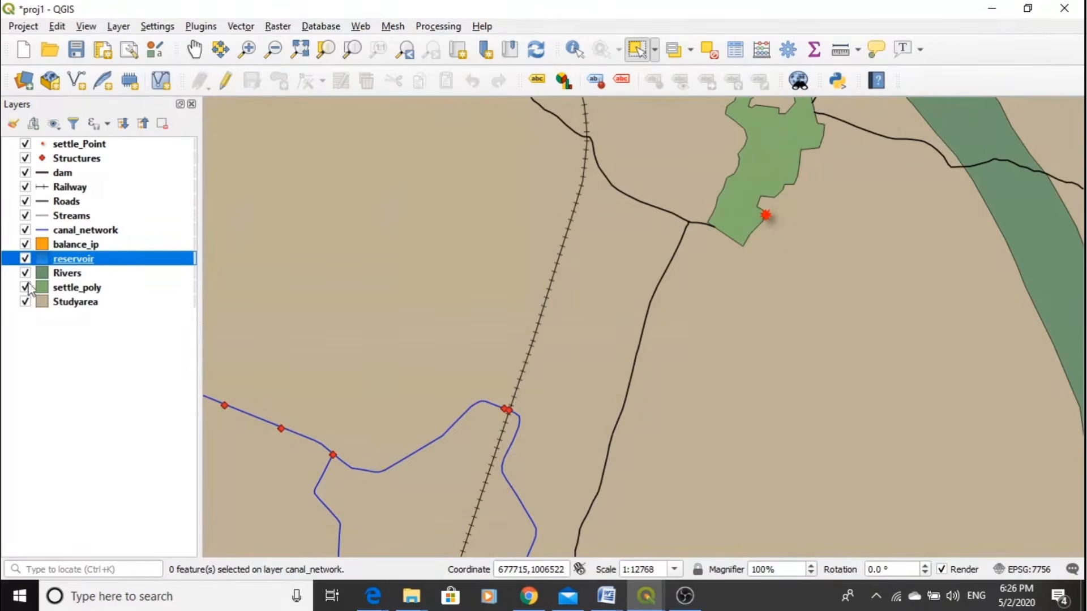
- Assign the "gradient blue fill" preset to the Rivers layer and apply the symbology
{"action": "left_click", "coordinate": [55, 274]}
{"action": "double_click", "coordinate": [55, 274]}
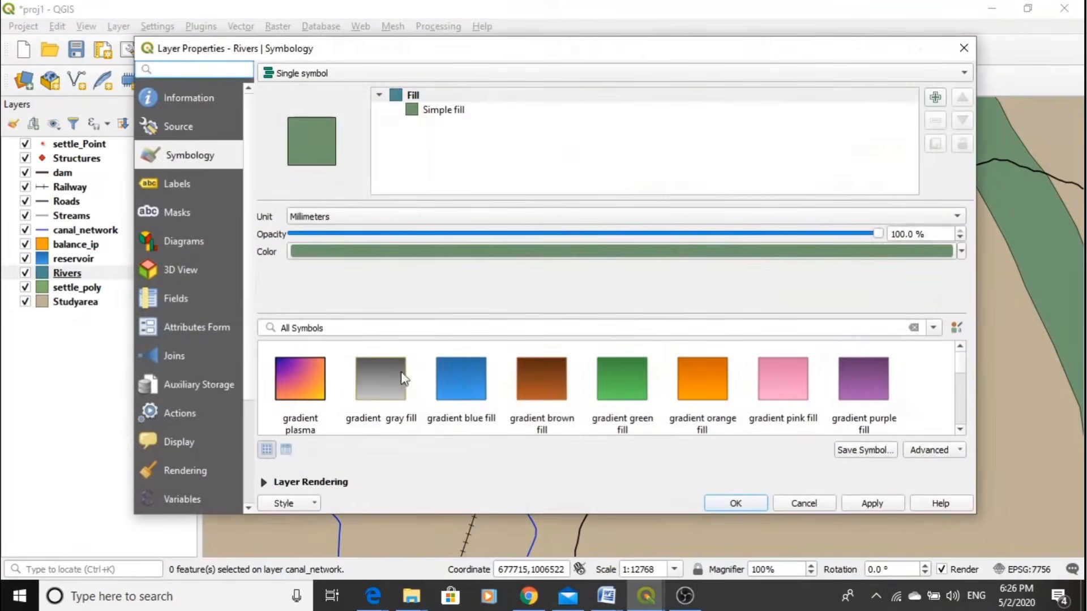
{"action": "left_click", "coordinate": [452, 386]}
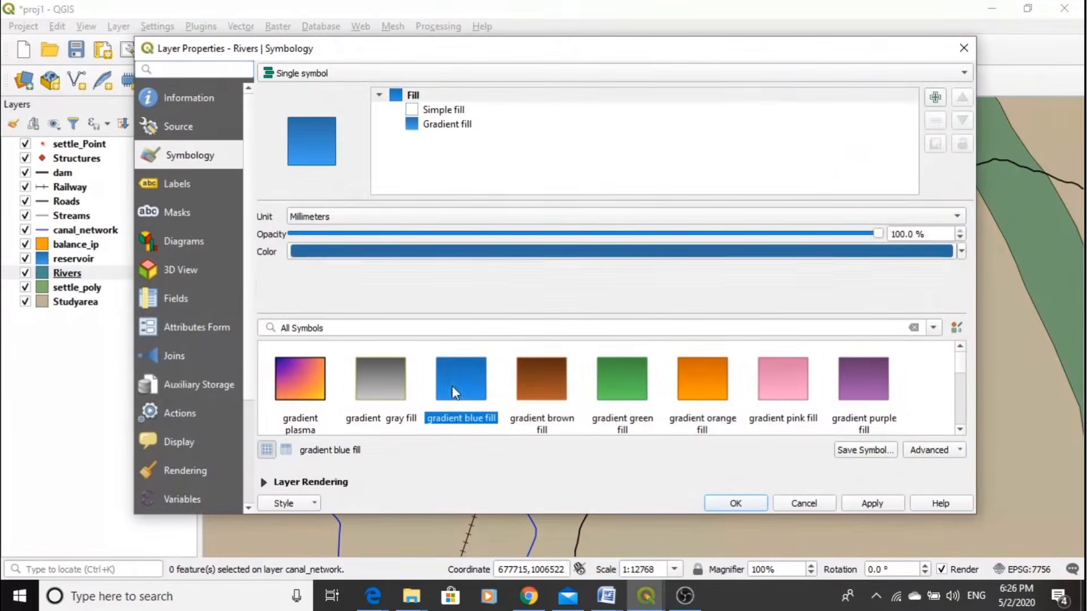
{"action": "left_click", "coordinate": [869, 504]}
{"action": "left_click", "coordinate": [713, 503]}
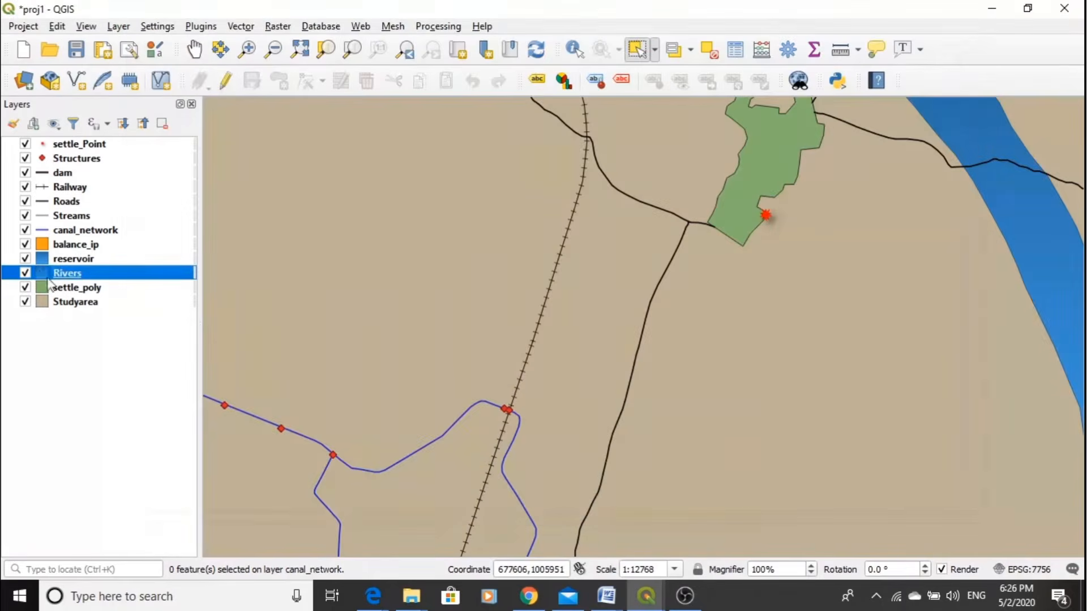
- Recolour the Studyarea layer's simple fill to a light green and apply the symbology
{"action": "double_click", "coordinate": [60, 305]}
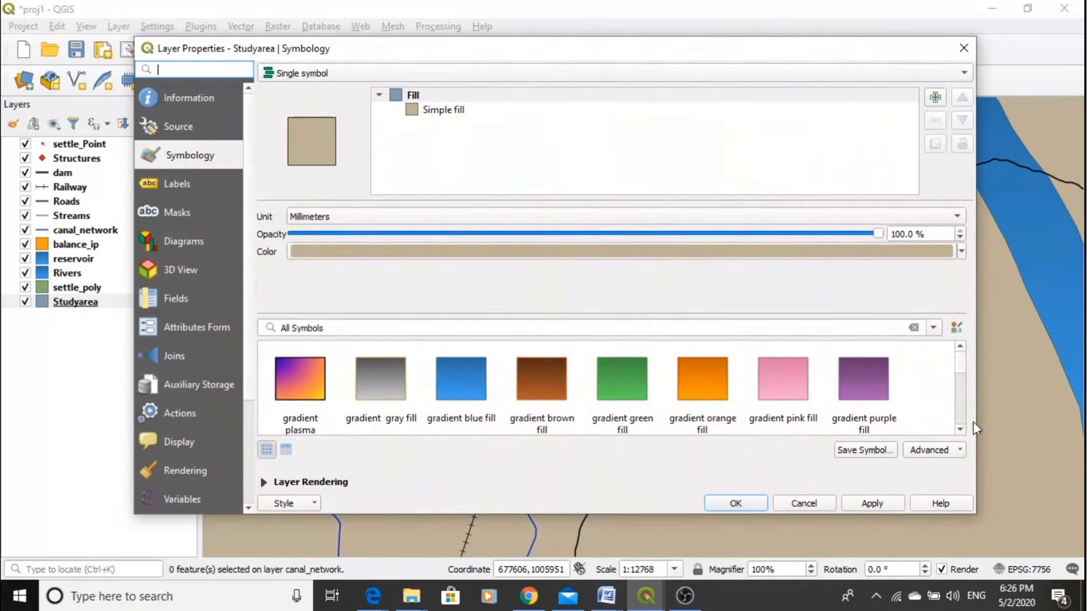
{"action": "left_click", "coordinate": [961, 431]}
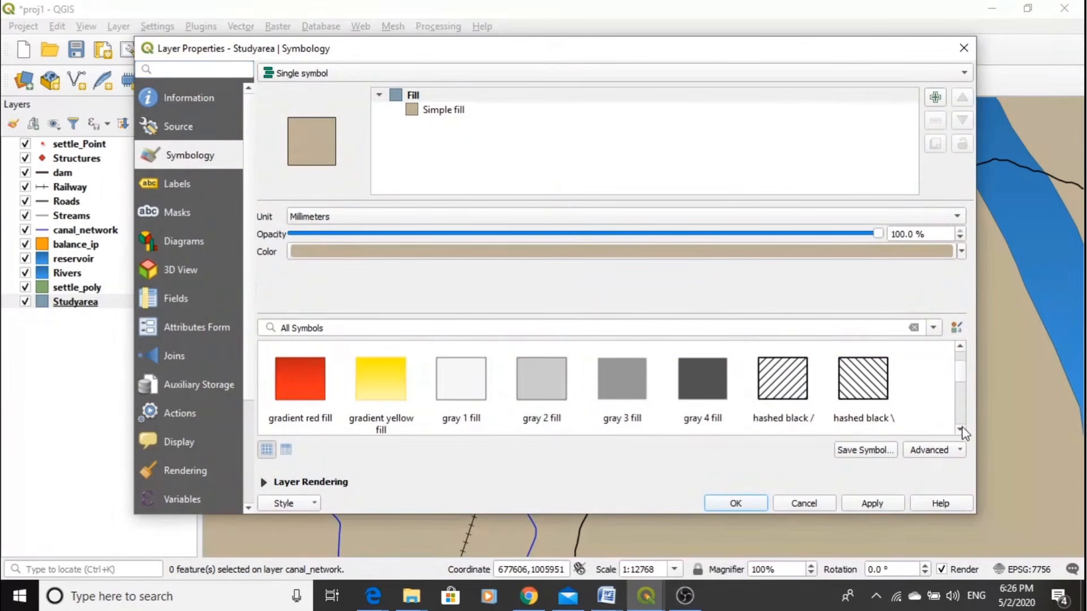
{"action": "left_click", "coordinate": [961, 251]}
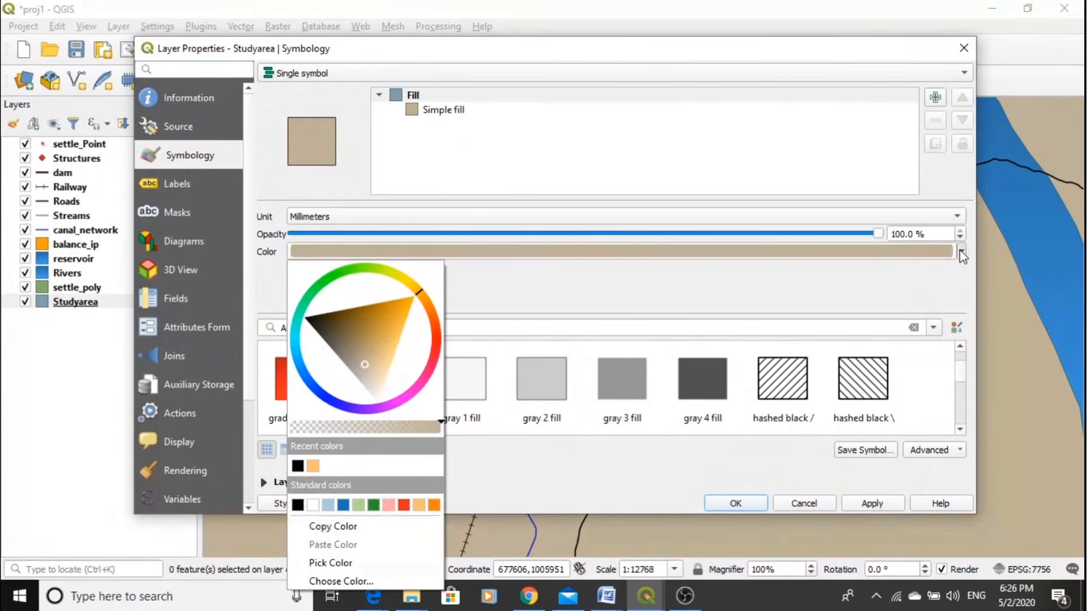
{"action": "left_click", "coordinate": [373, 504]}
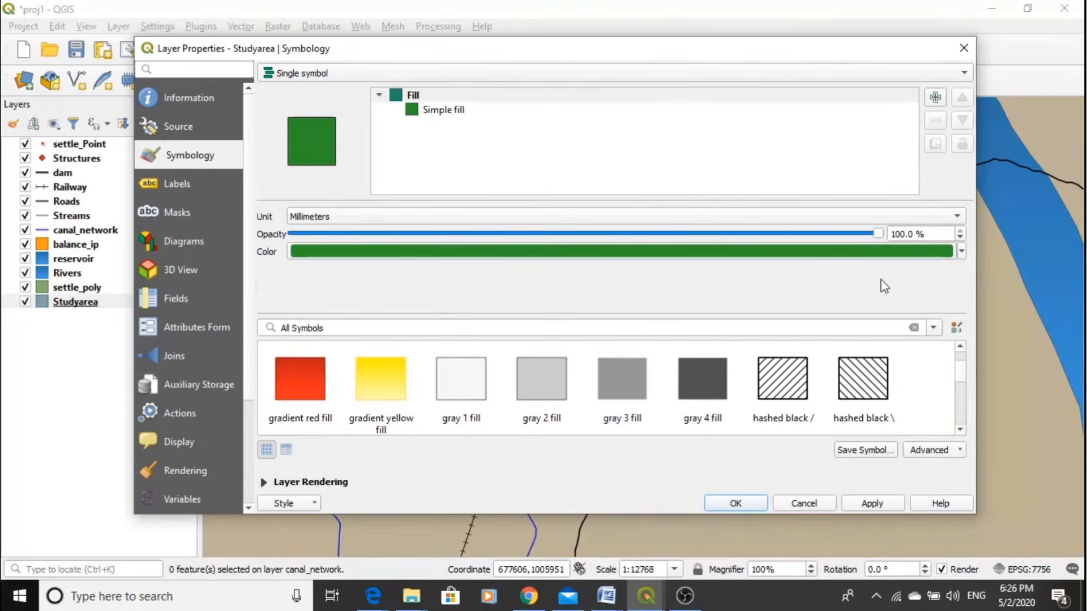
{"action": "left_click", "coordinate": [961, 252]}
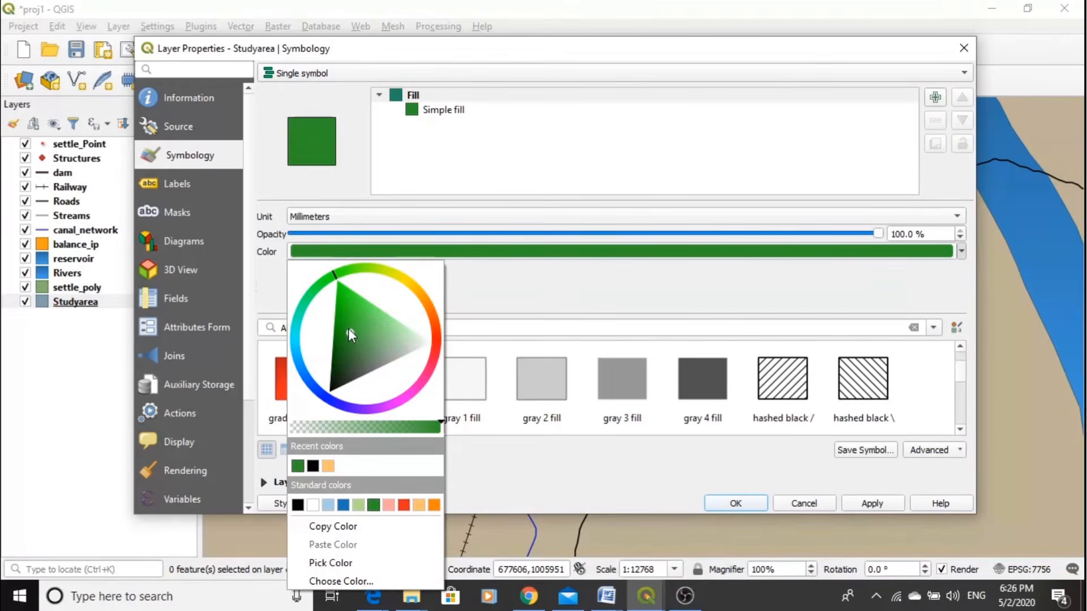
{"action": "left_click_drag", "start_coordinate": [348, 329], "coordinate": [391, 316]}
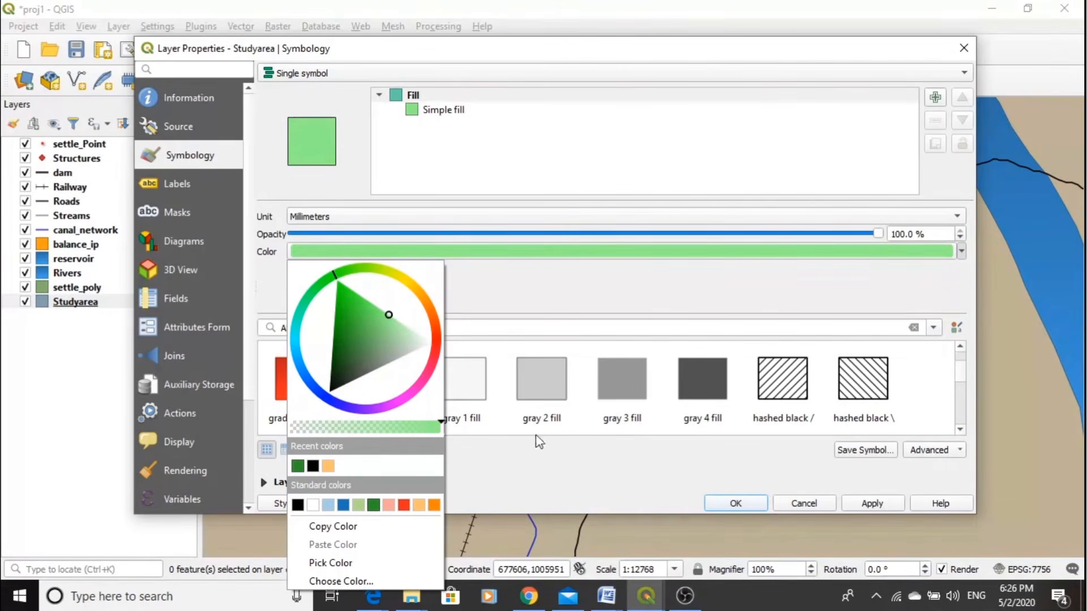
{"action": "left_click", "coordinate": [460, 283]}
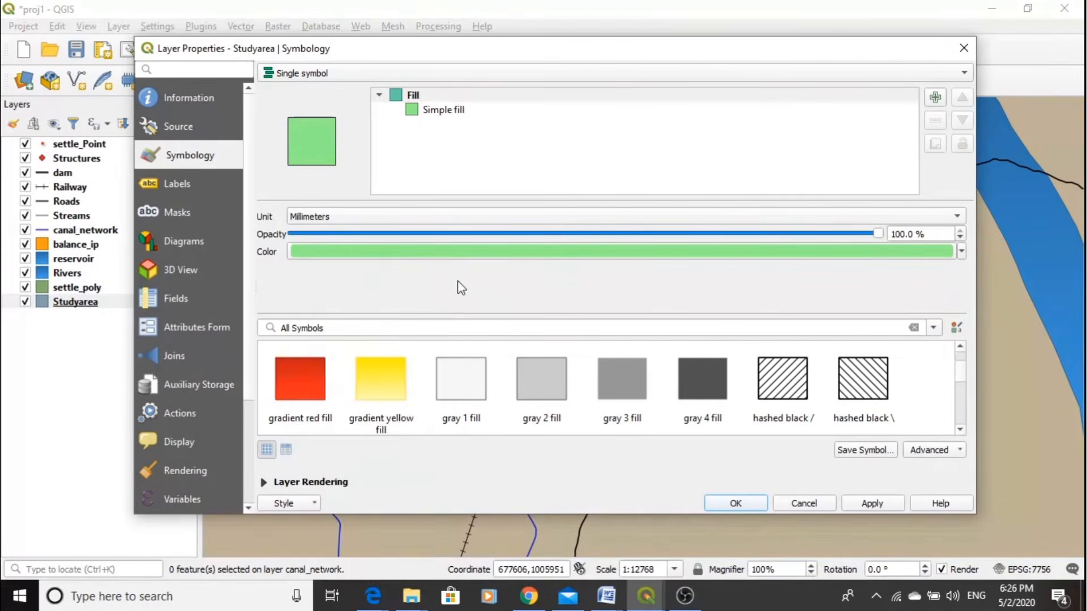
{"action": "left_click", "coordinate": [871, 503]}
{"action": "left_click", "coordinate": [763, 500]}
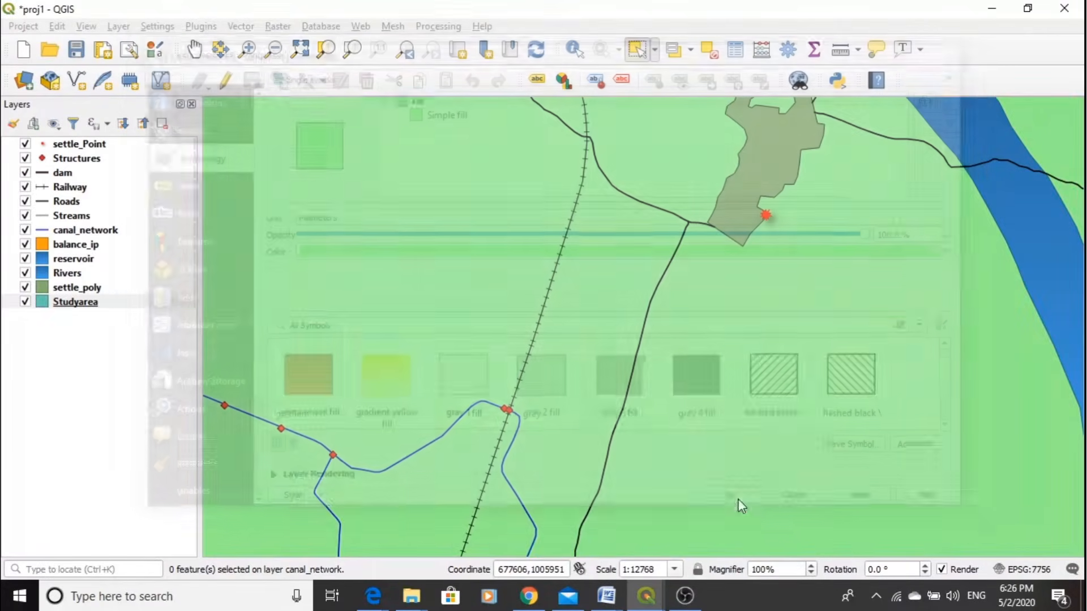
- View the map at full extent, and inspect the styled layers up close around the rivers and settlements
{"action": "left_click", "coordinate": [303, 51]}
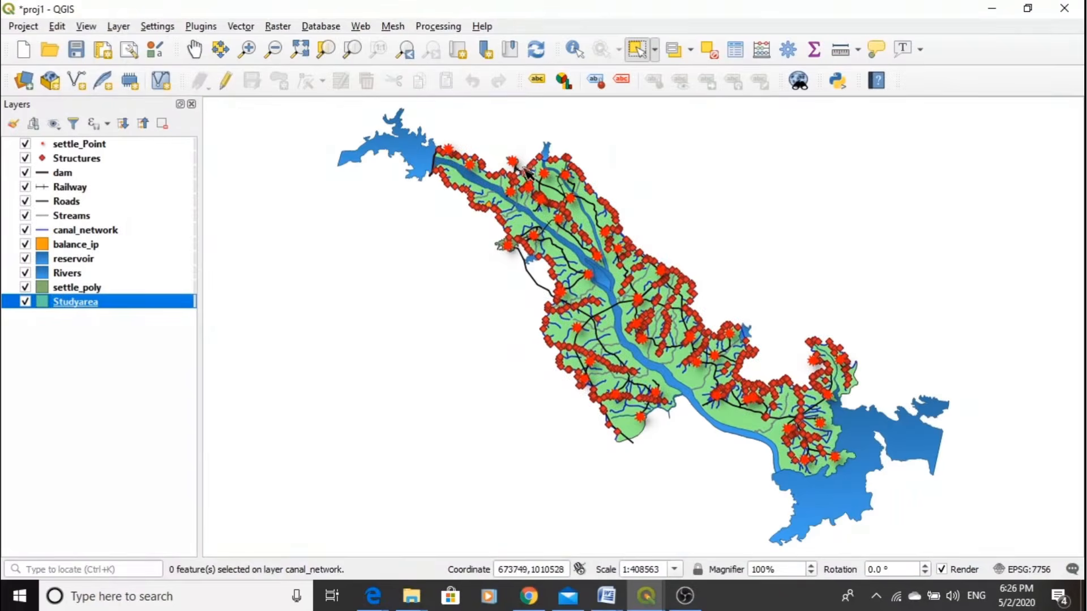
{"action": "scroll", "coordinate": [547, 187], "scroll_direction": "up", "scroll_amount": 2}
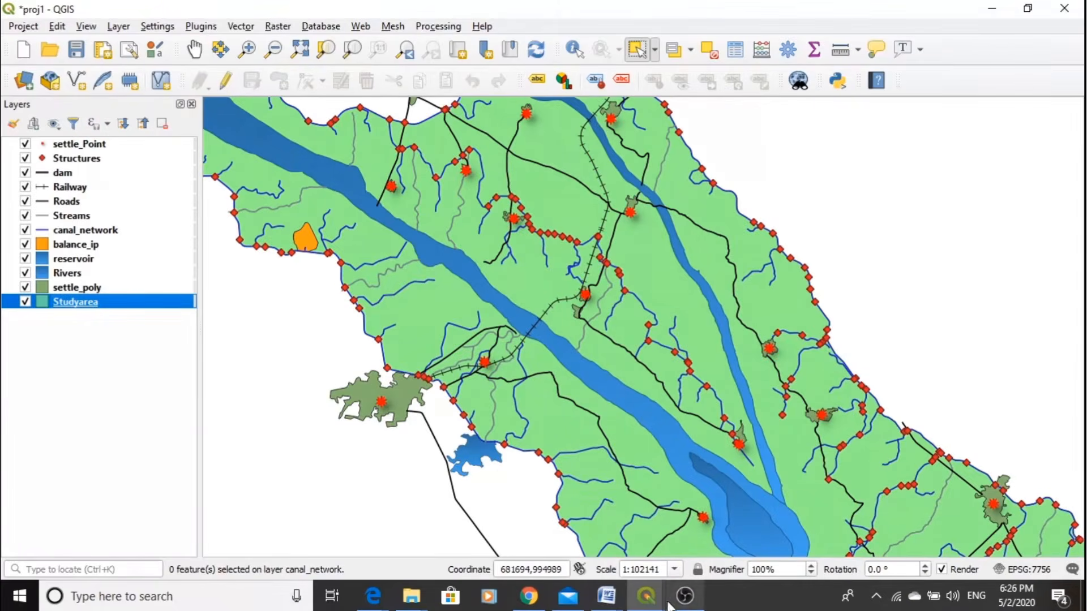
{"action": "scroll", "coordinate": [679, 499], "scroll_direction": "up", "scroll_amount": 1}
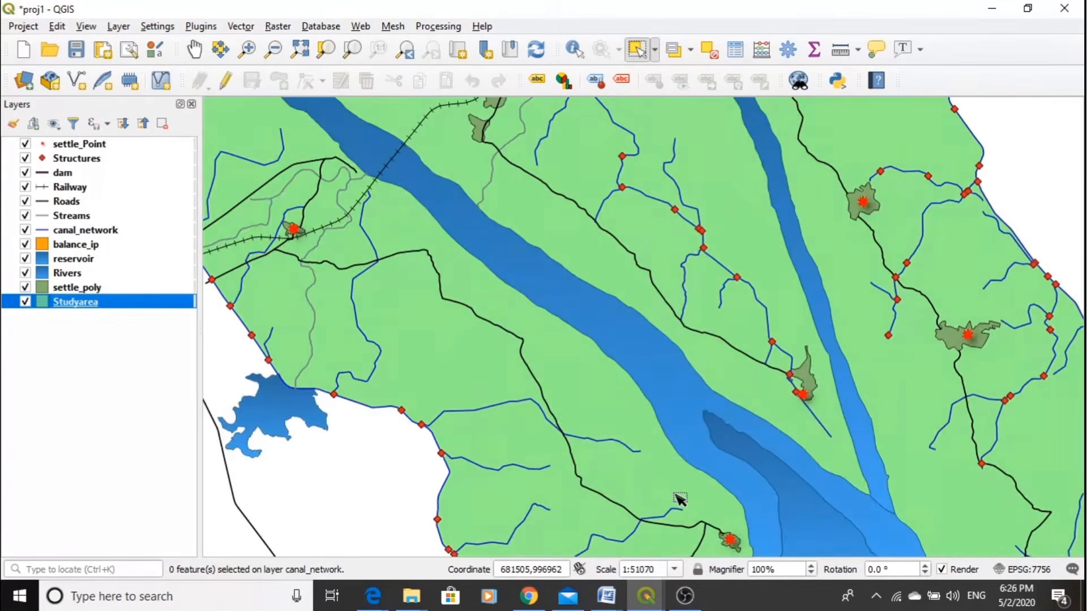
- Set the map scale to 1:25000 to view the styled layers in closer detail
{"action": "left_click_drag", "start_coordinate": [655, 570], "coordinate": [641, 571]}
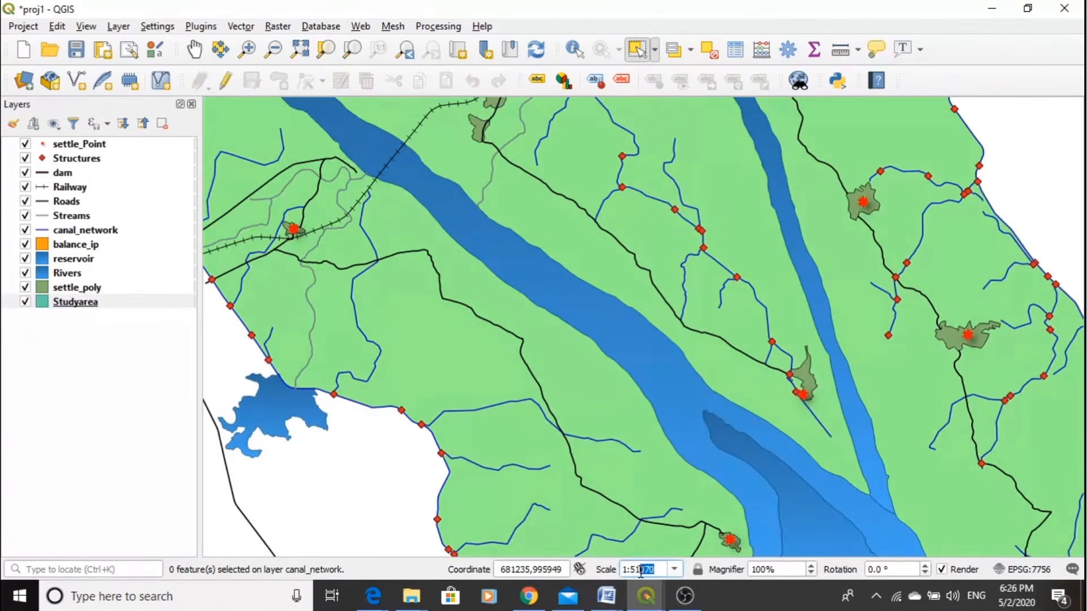
{"action": "type", "text": "1:2"}
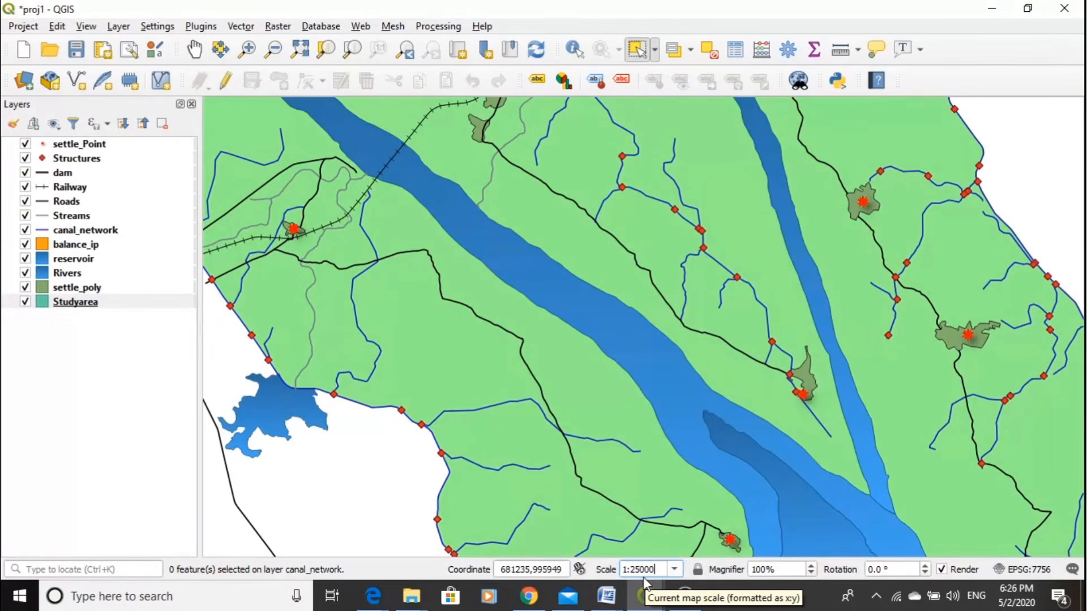
{"action": "type", "text": "5000"}
{"action": "key", "text": "Return"}
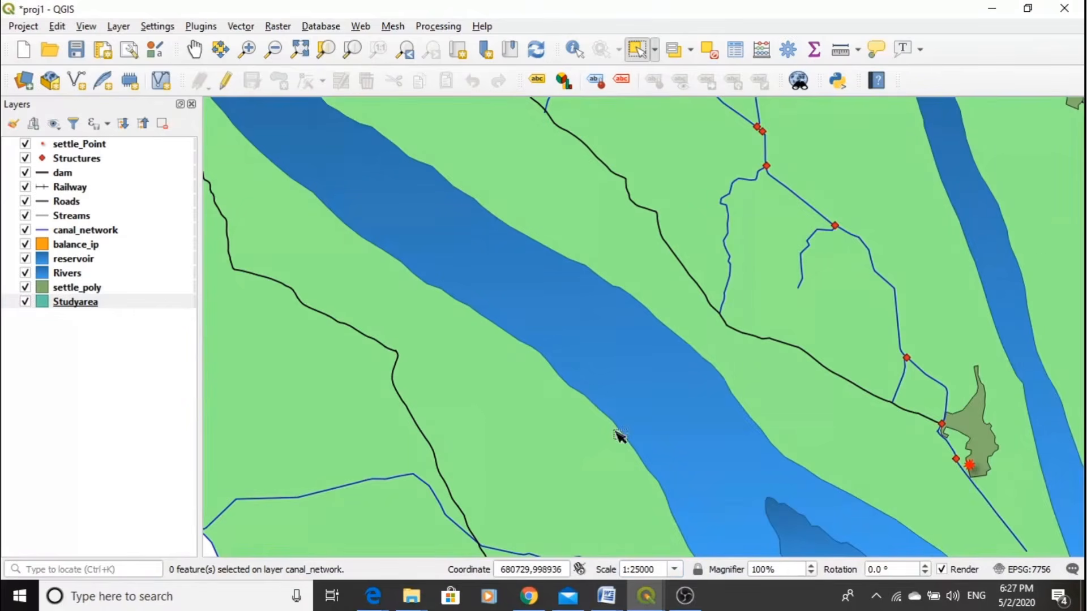
- Set the map scale to 1:100000 to view a wider part of the study area
{"action": "left_click_drag", "start_coordinate": [657, 567], "coordinate": [632, 571]}
{"action": "type", "text": "1:1"}
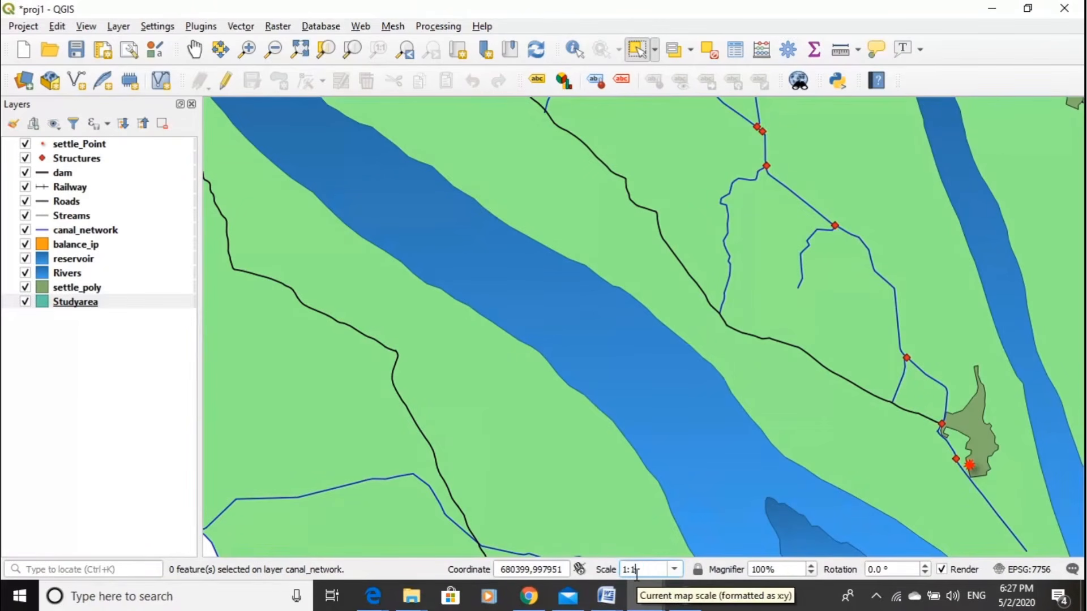
{"action": "type", "text": "00000"}
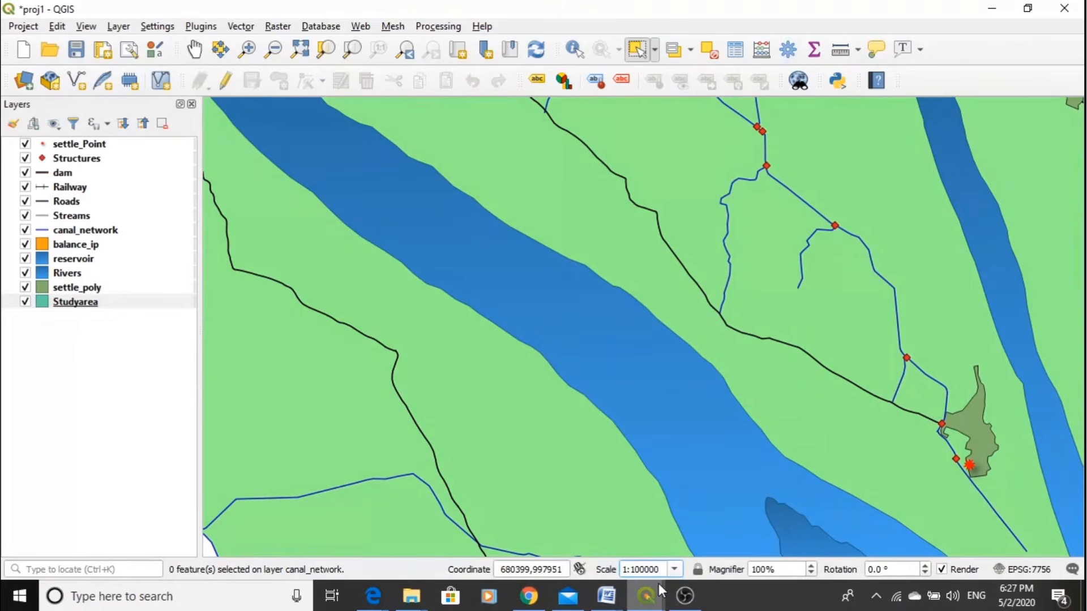
{"action": "key", "text": "Return"}
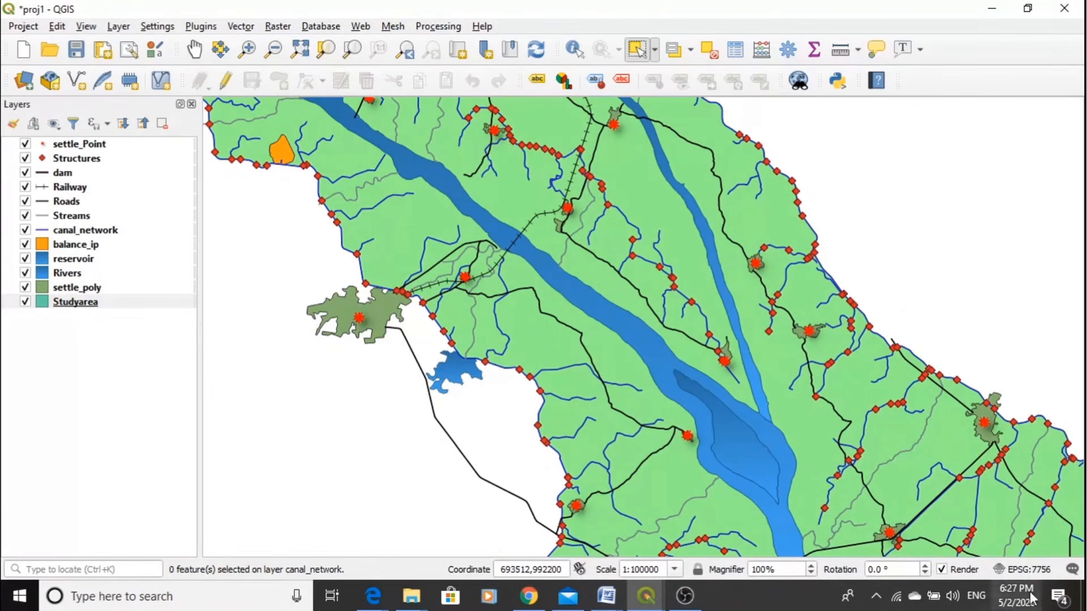
- Examine the projection method in the WKT description of the project's coordinate reference system, and close the project properties without changes
{"action": "left_click", "coordinate": [1025, 569]}
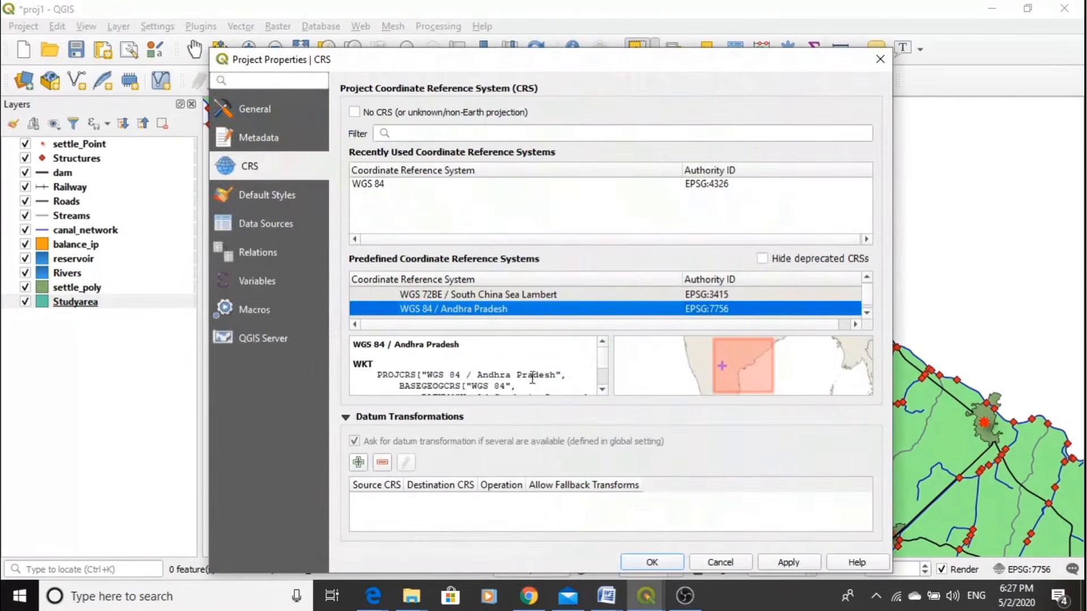
{"action": "left_click", "coordinate": [602, 391]}
{"action": "scroll", "coordinate": [602, 390], "scroll_direction": "down", "scroll_amount": 3}
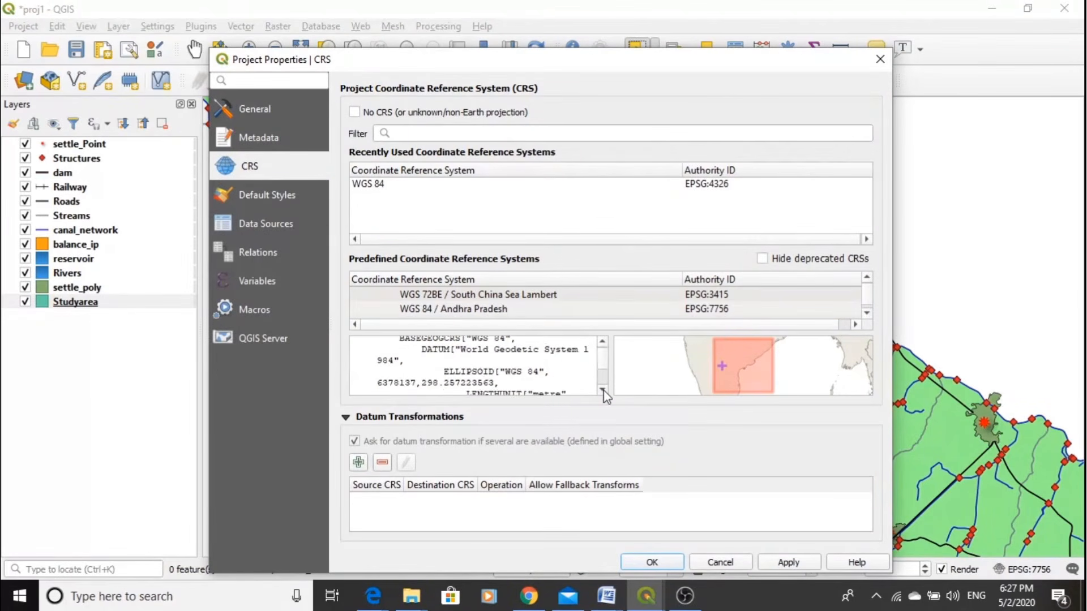
{"action": "scroll", "coordinate": [603, 391], "scroll_direction": "down", "scroll_amount": 2}
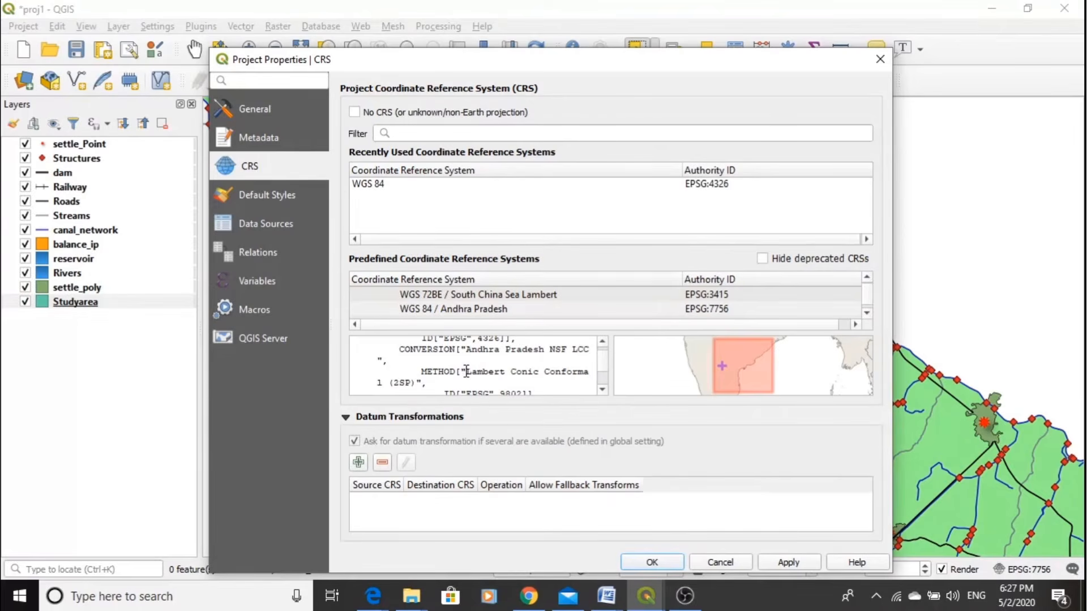
{"action": "left_click_drag", "start_coordinate": [466, 371], "coordinate": [589, 372]}
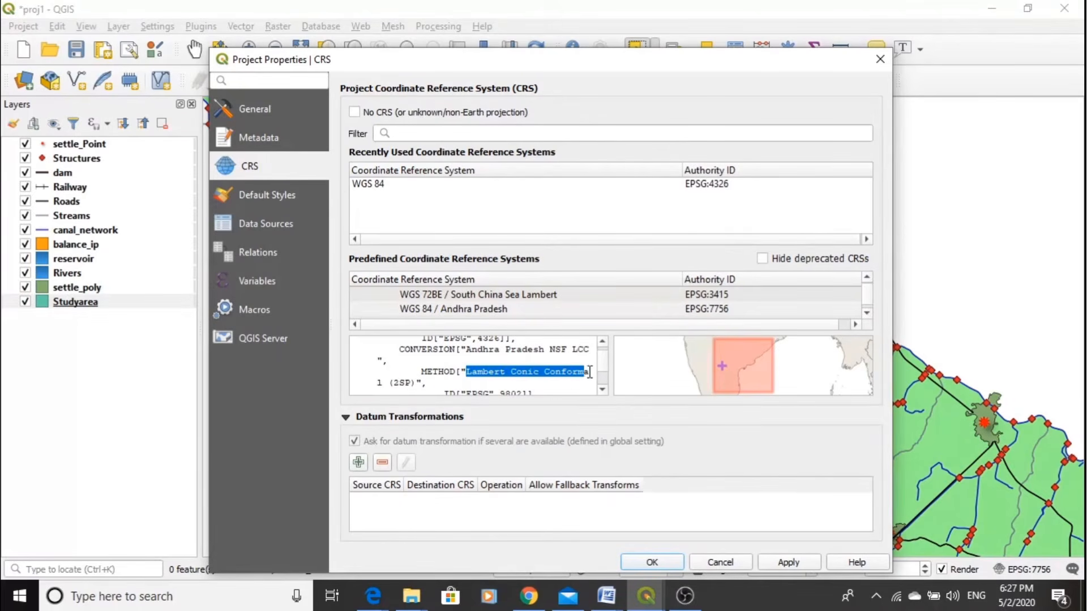
{"action": "left_click", "coordinate": [880, 59]}
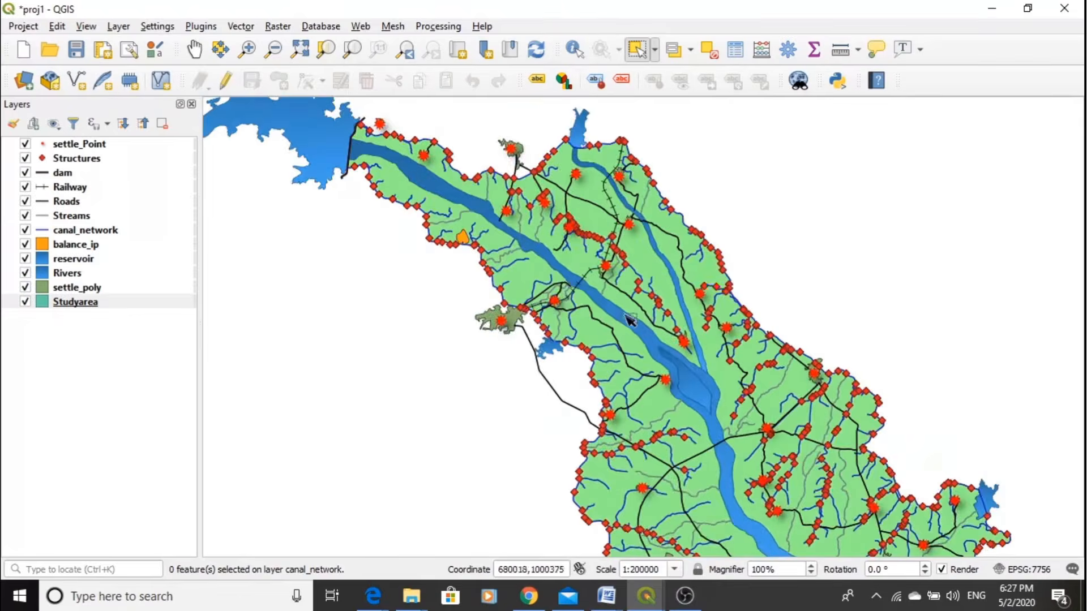
{"action": "scroll", "coordinate": [643, 323], "scroll_direction": "down", "scroll_amount": 1}
{"action": "scroll", "coordinate": [529, 260], "scroll_direction": "down", "scroll_amount": 1}
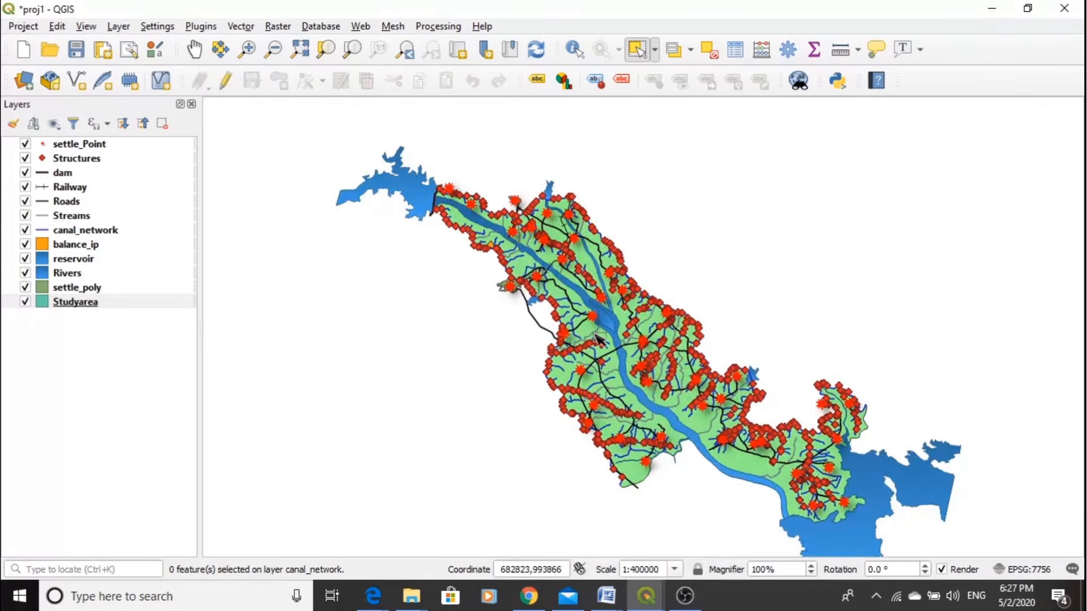
{"action": "scroll", "coordinate": [599, 339], "scroll_direction": "up", "scroll_amount": 2}
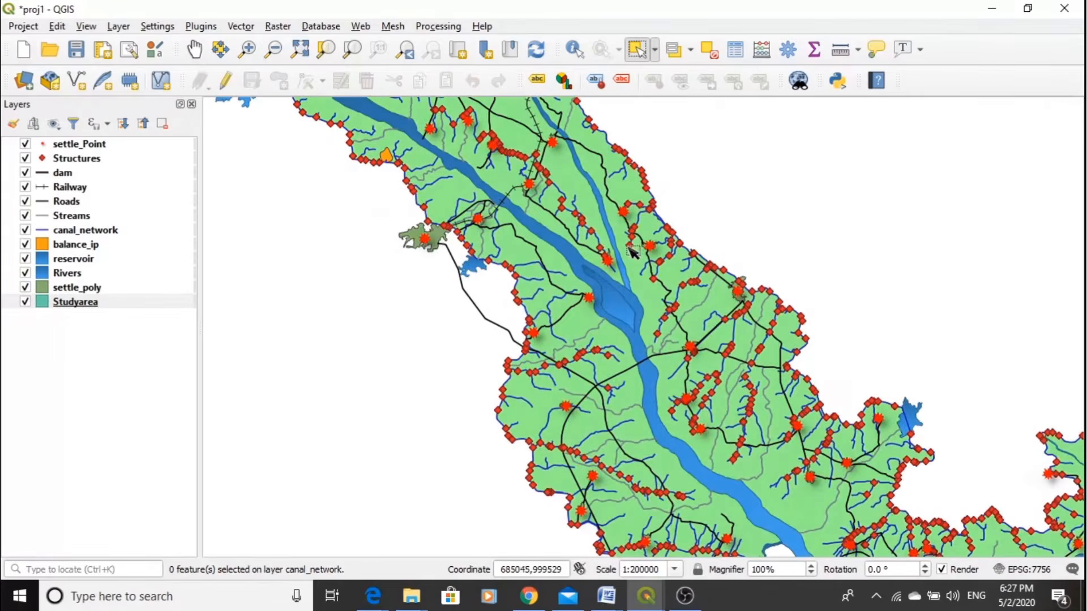
{"action": "scroll", "coordinate": [637, 334], "scroll_direction": "down", "scroll_amount": 1}
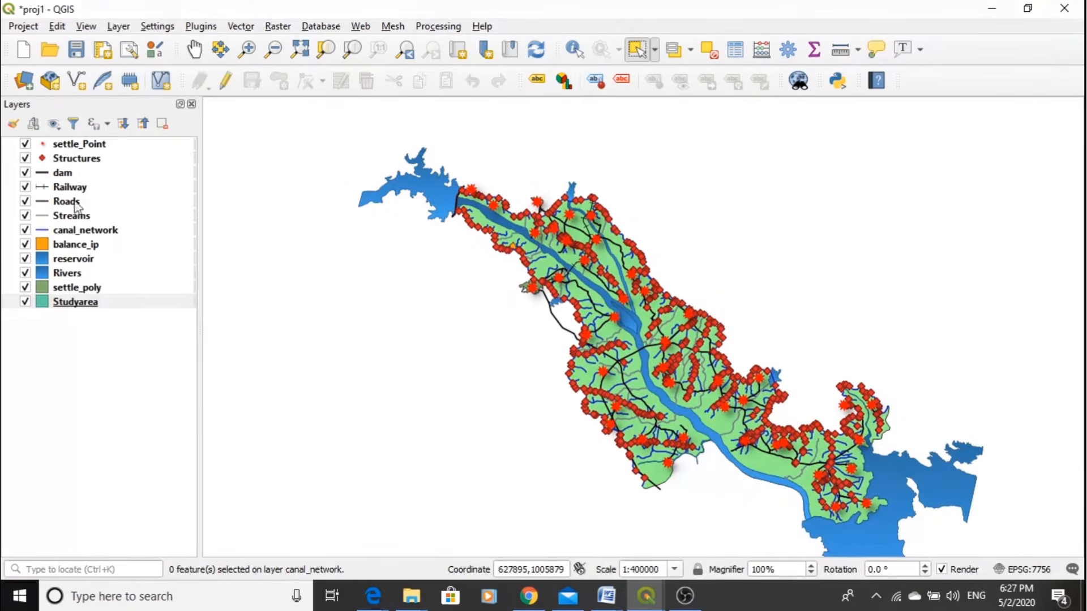
{"action": "scroll", "coordinate": [609, 240], "scroll_direction": "up", "scroll_amount": 1}
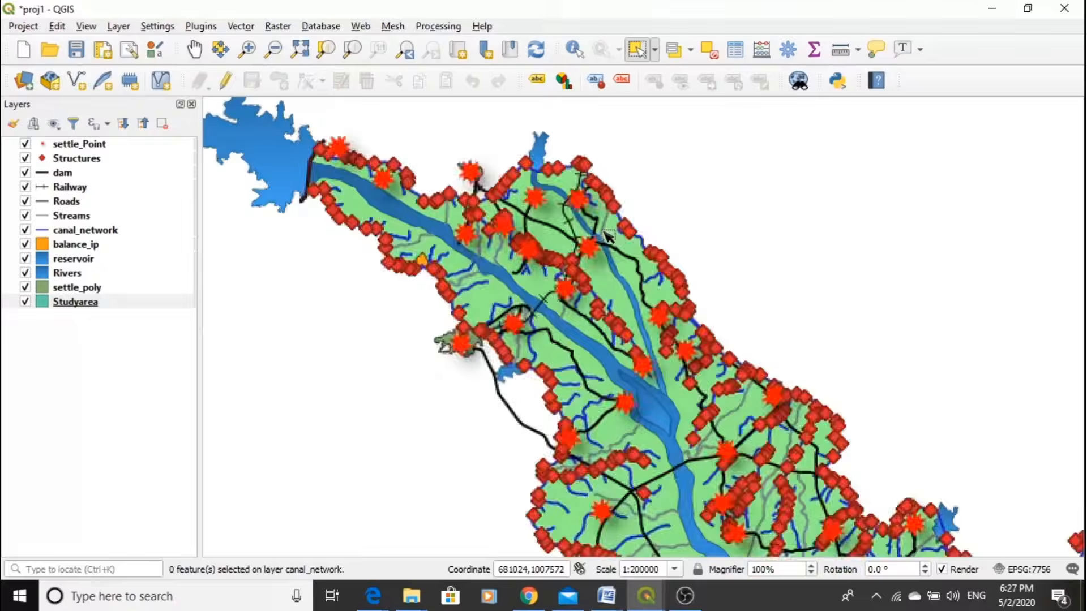
{"action": "scroll", "coordinate": [609, 239], "scroll_direction": "up", "scroll_amount": 1}
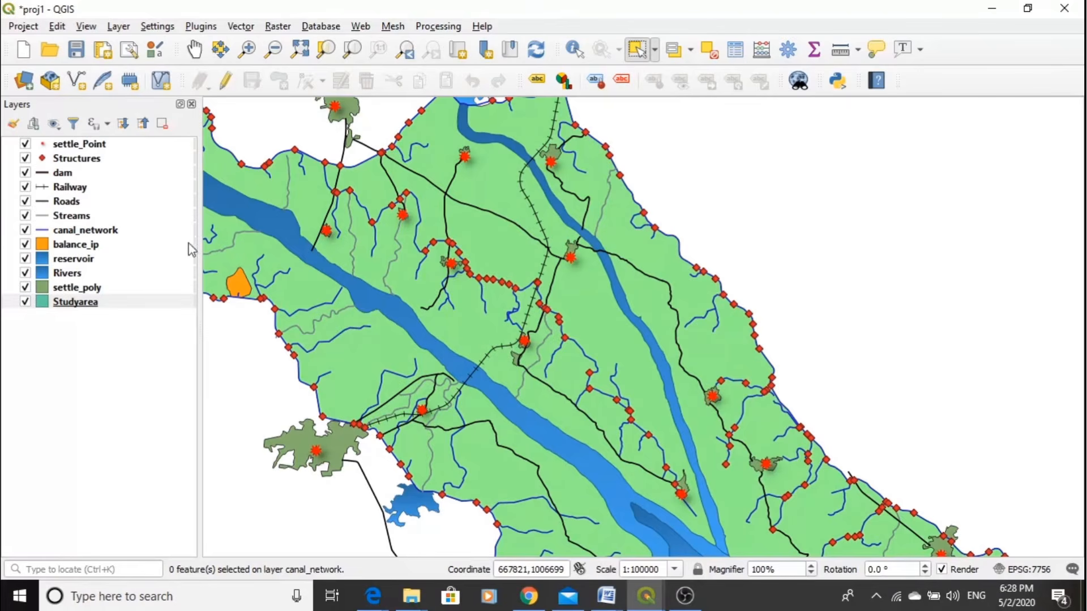
- Review the settlement names in the SETTLE_NAM field of the settle_Point layer's attribute table, and close the table
{"action": "left_click", "coordinate": [90, 148]}
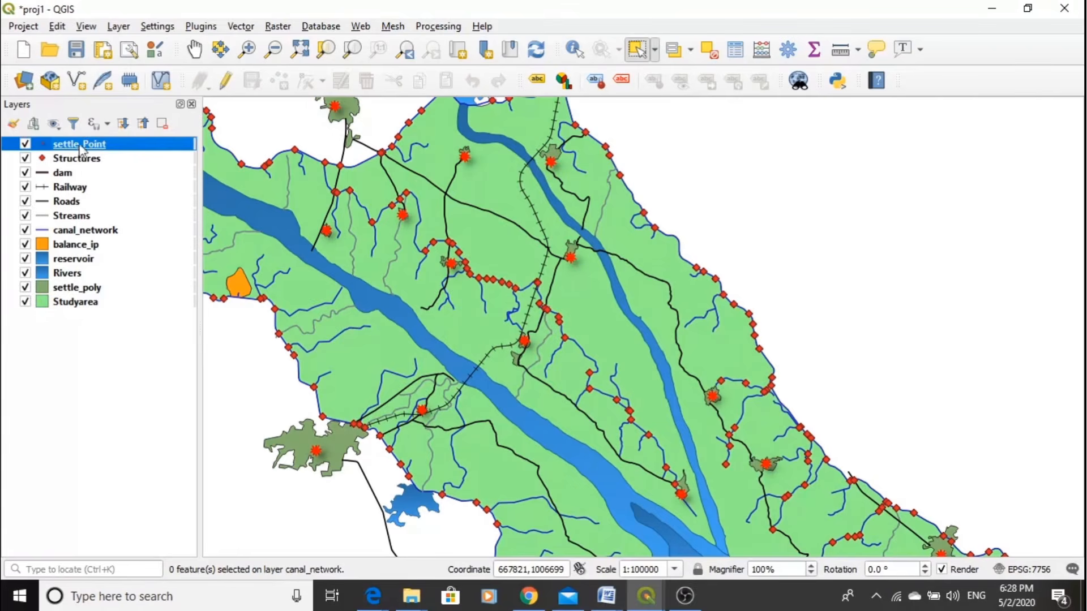
{"action": "left_click", "coordinate": [739, 54]}
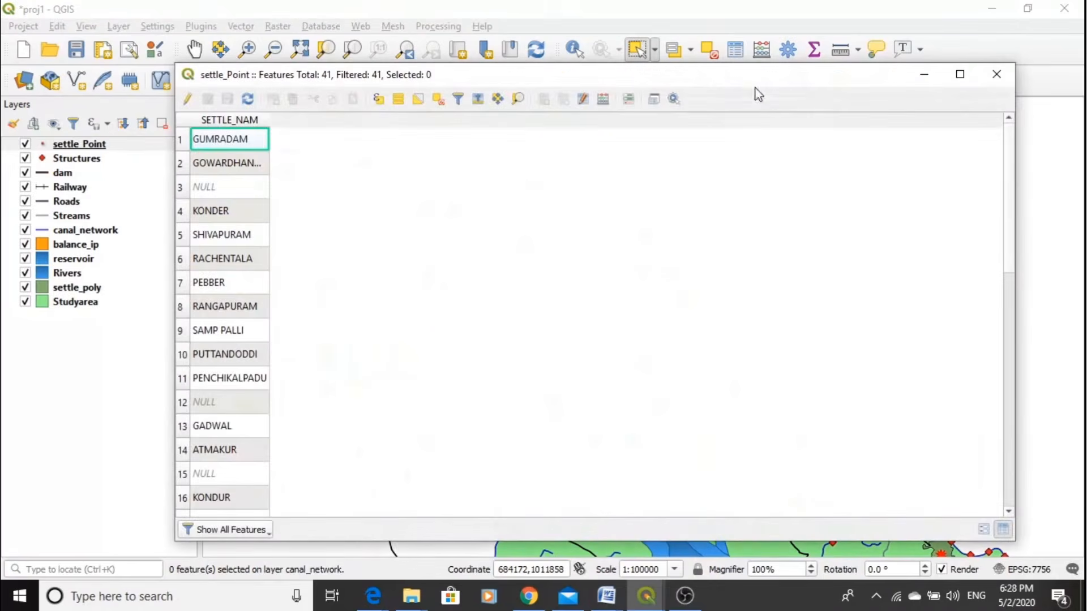
{"action": "double_click", "coordinate": [397, 78]}
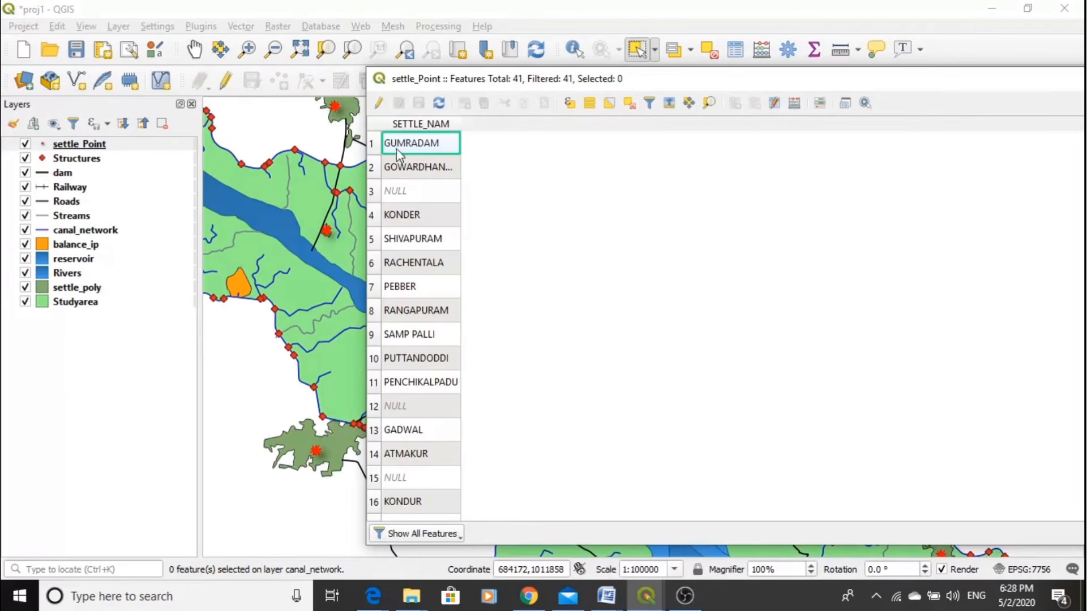
{"action": "left_click_drag", "start_coordinate": [873, 88], "coordinate": [736, 78]}
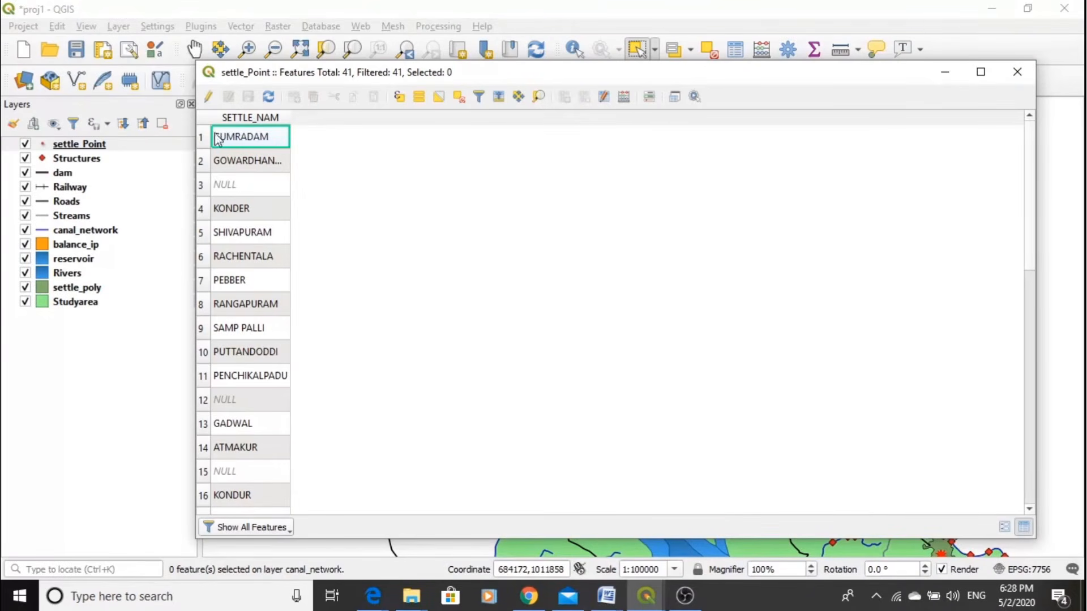
{"action": "left_click", "coordinate": [1021, 68]}
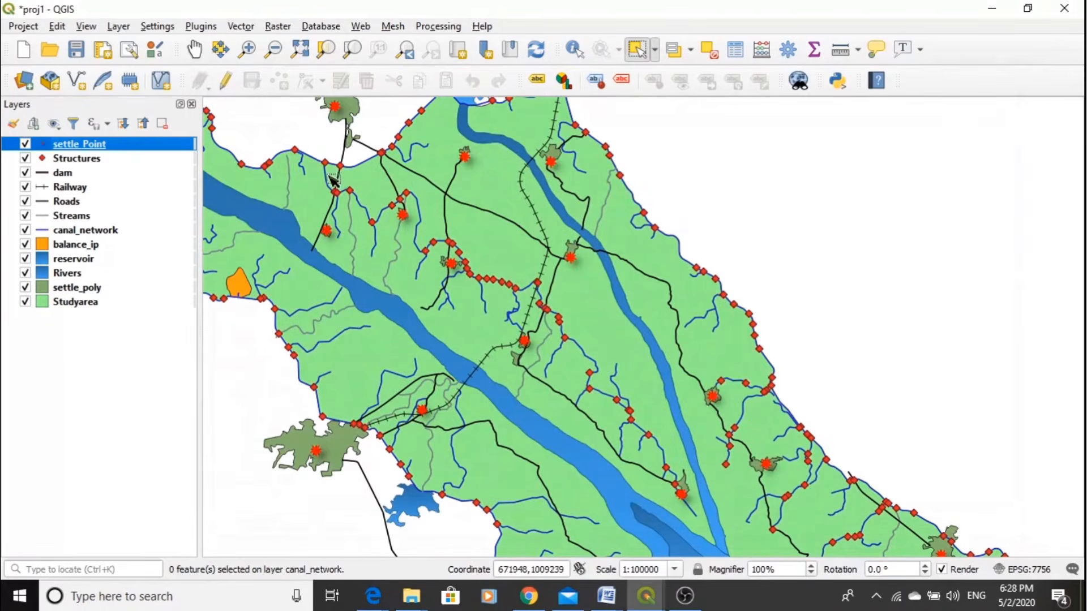
- Label the settle_Point layer with Single Labels using the SETTLE_NAM field, and apply the labelling
{"action": "right_click", "coordinate": [83, 150]}
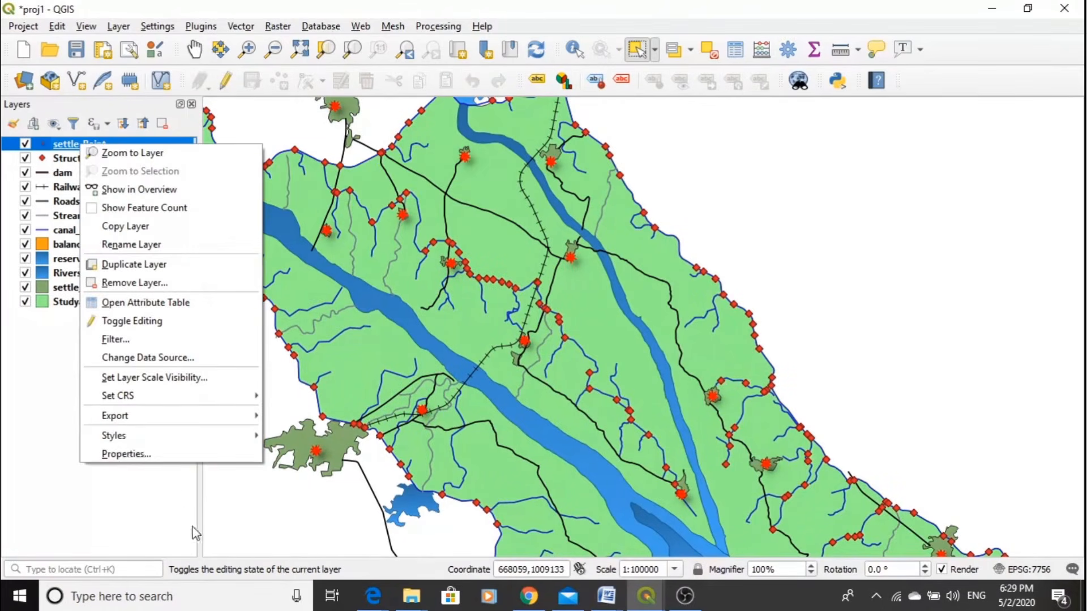
{"action": "left_click", "coordinate": [127, 455]}
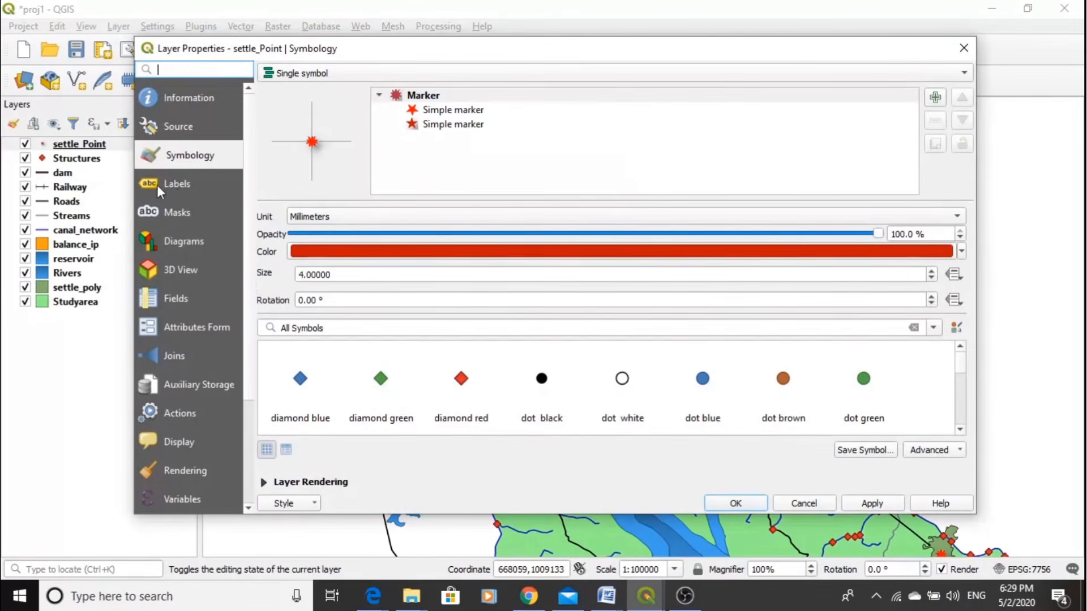
{"action": "left_click", "coordinate": [174, 188]}
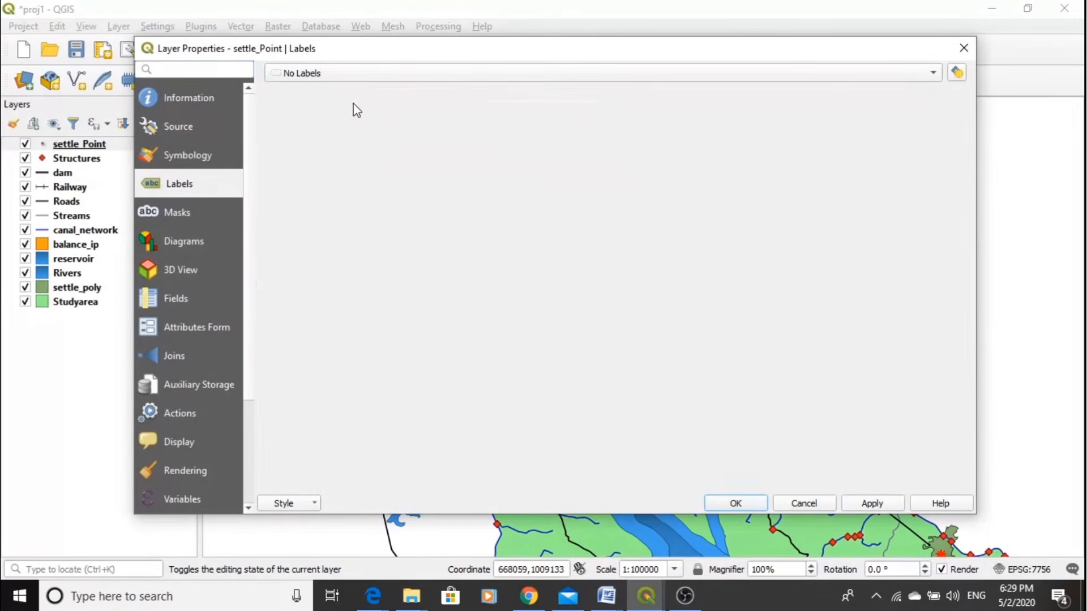
{"action": "left_click", "coordinate": [359, 77]}
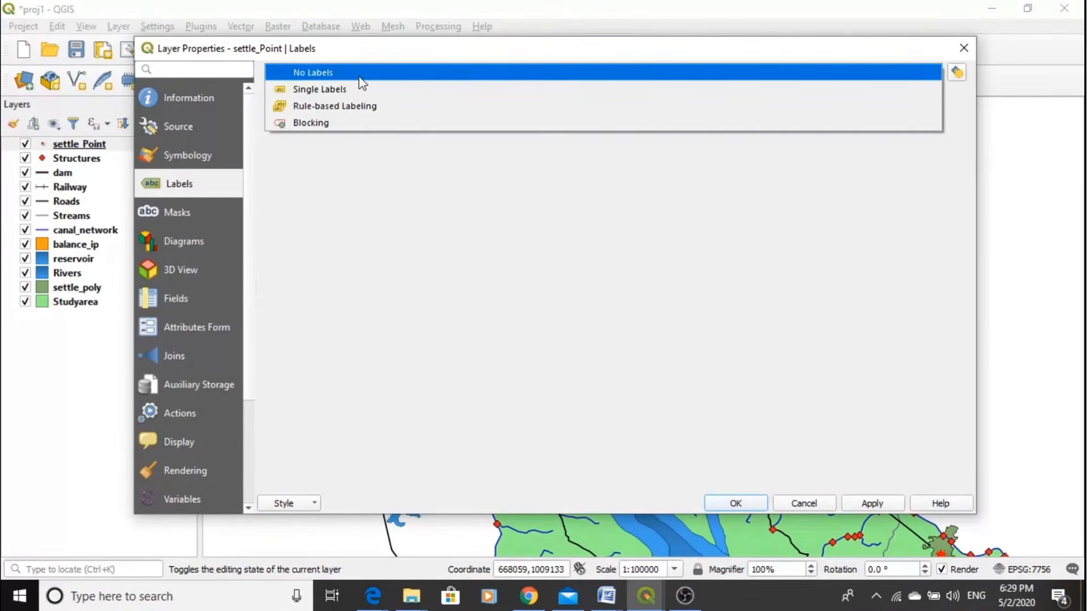
{"action": "left_click", "coordinate": [341, 90]}
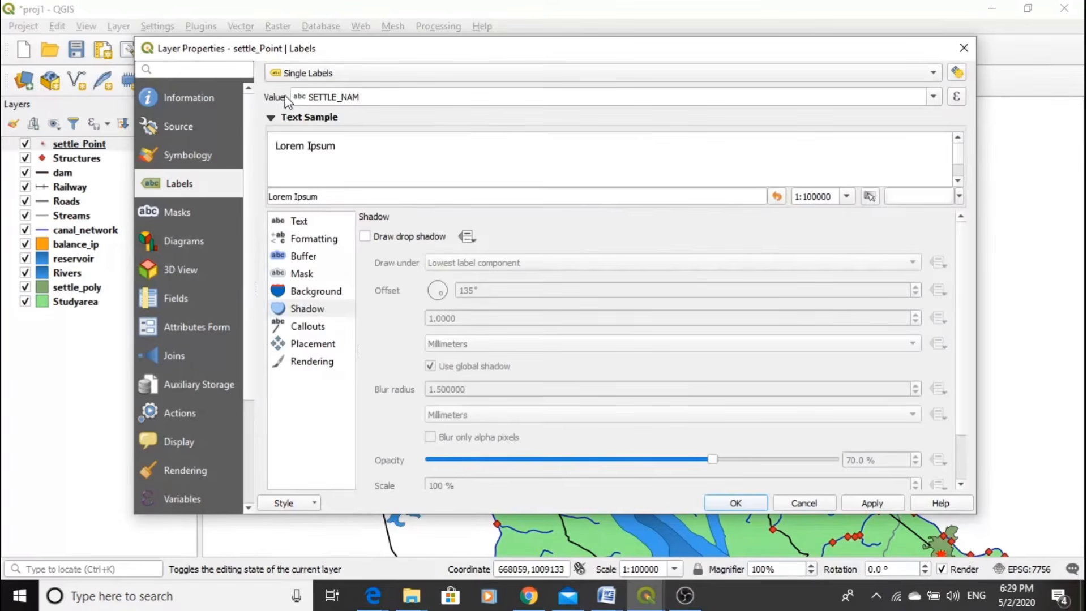
{"action": "double_click", "coordinate": [366, 101]}
{"action": "left_click", "coordinate": [376, 97]}
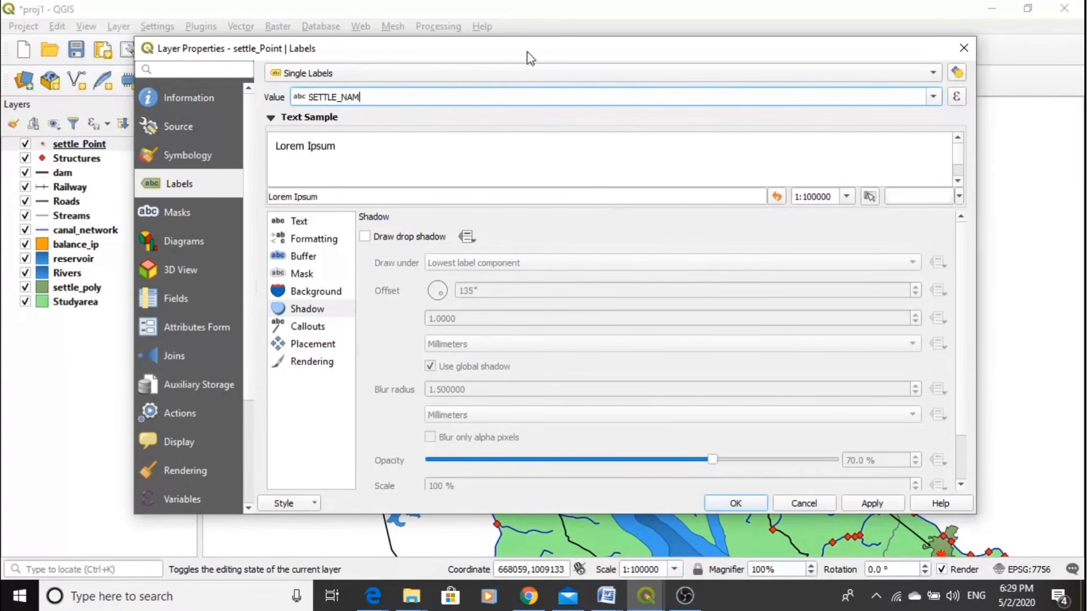
{"action": "left_click_drag", "start_coordinate": [529, 57], "coordinate": [523, 30]}
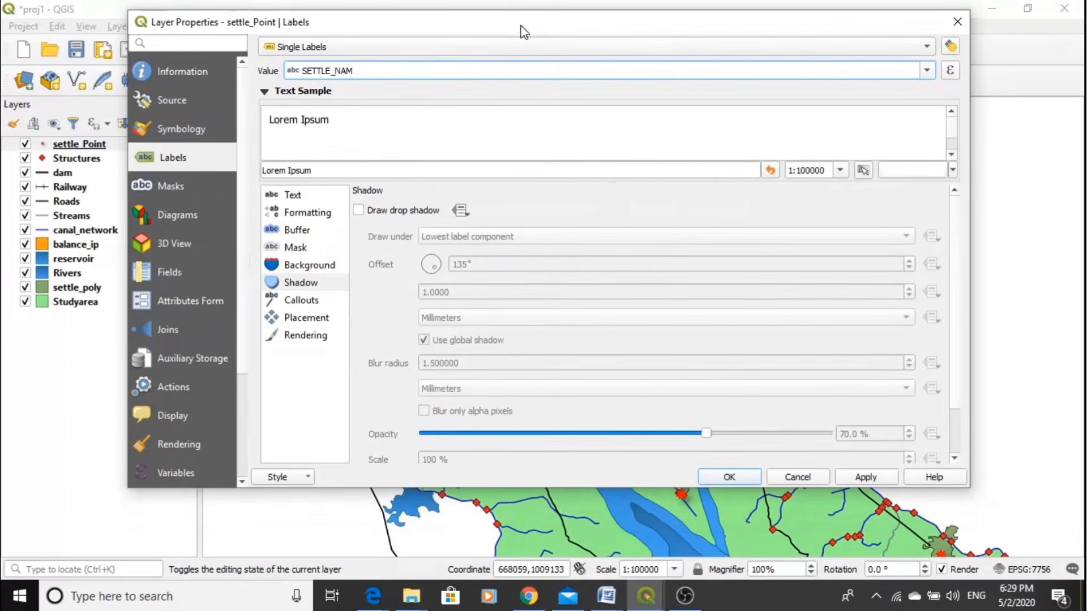
{"action": "left_click", "coordinate": [857, 476]}
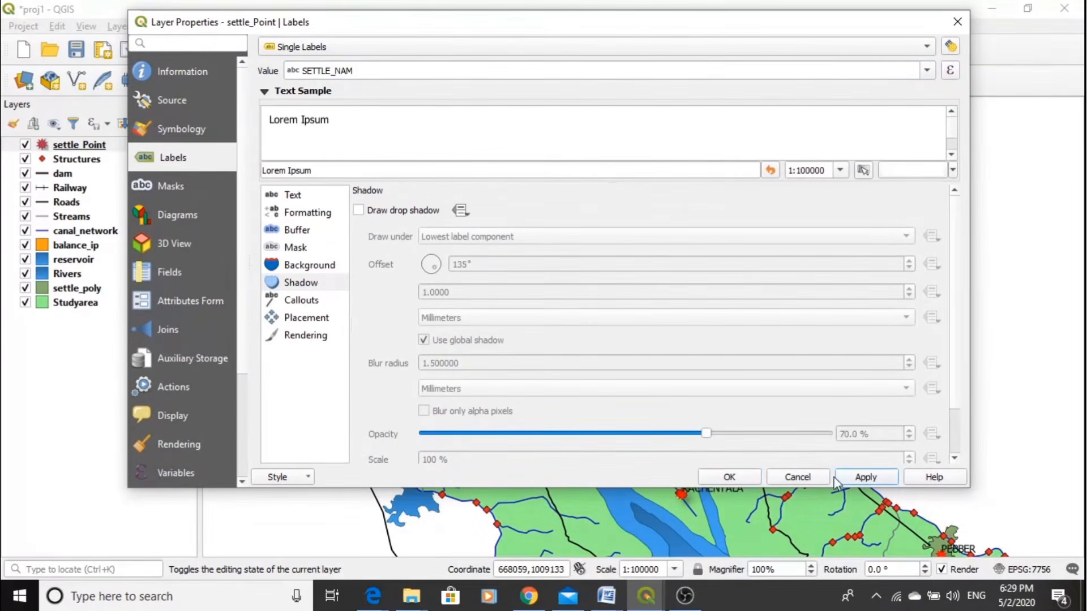
{"action": "left_click", "coordinate": [731, 477]}
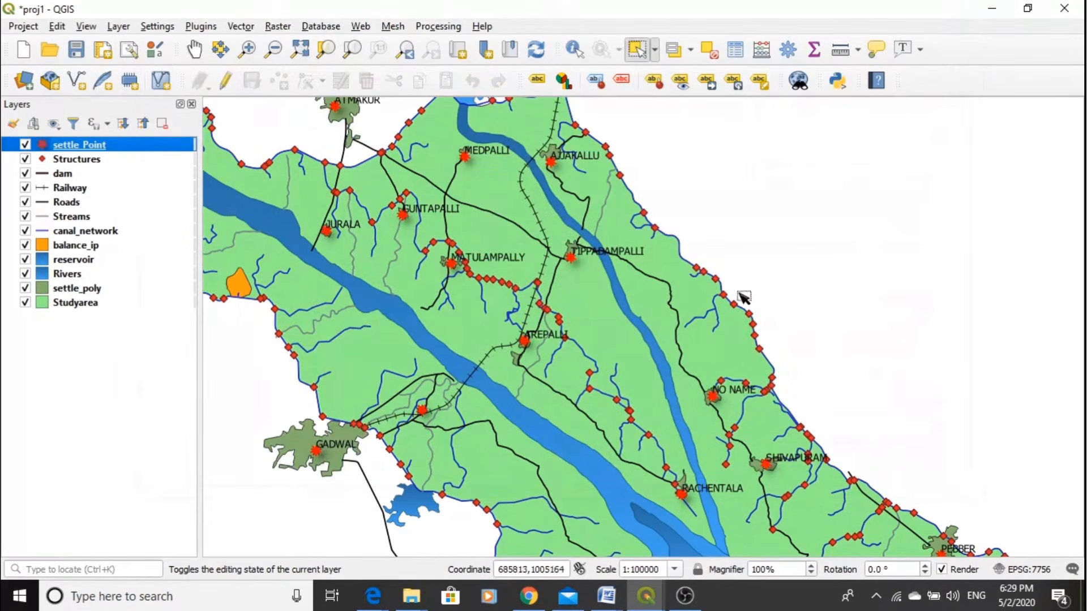
- Set the settle_Point label text size to 9 points and confirm the layer properties
{"action": "double_click", "coordinate": [120, 150]}
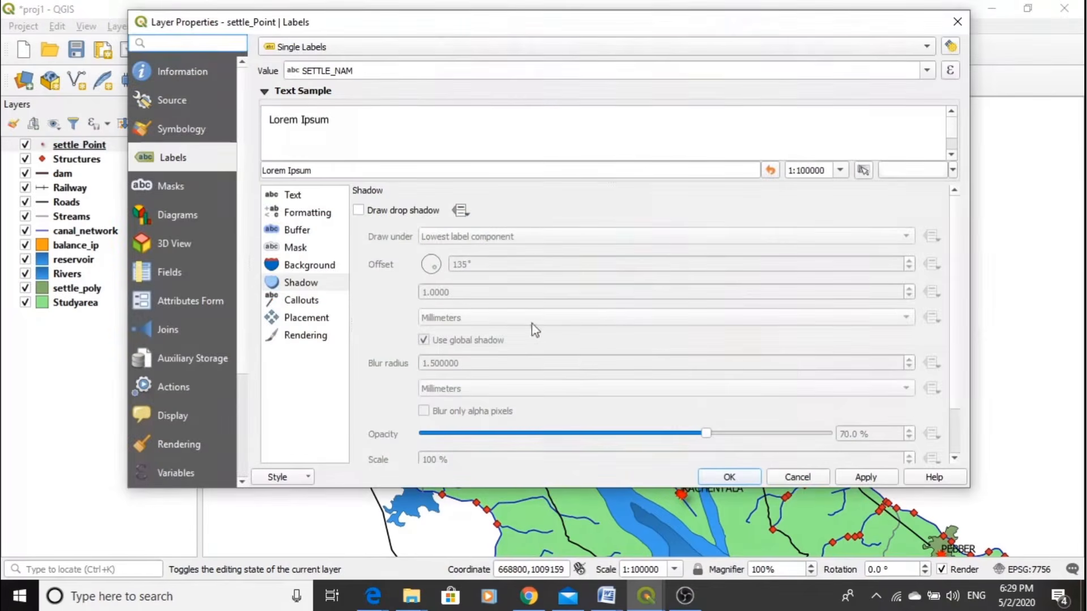
{"action": "left_click", "coordinate": [293, 196]}
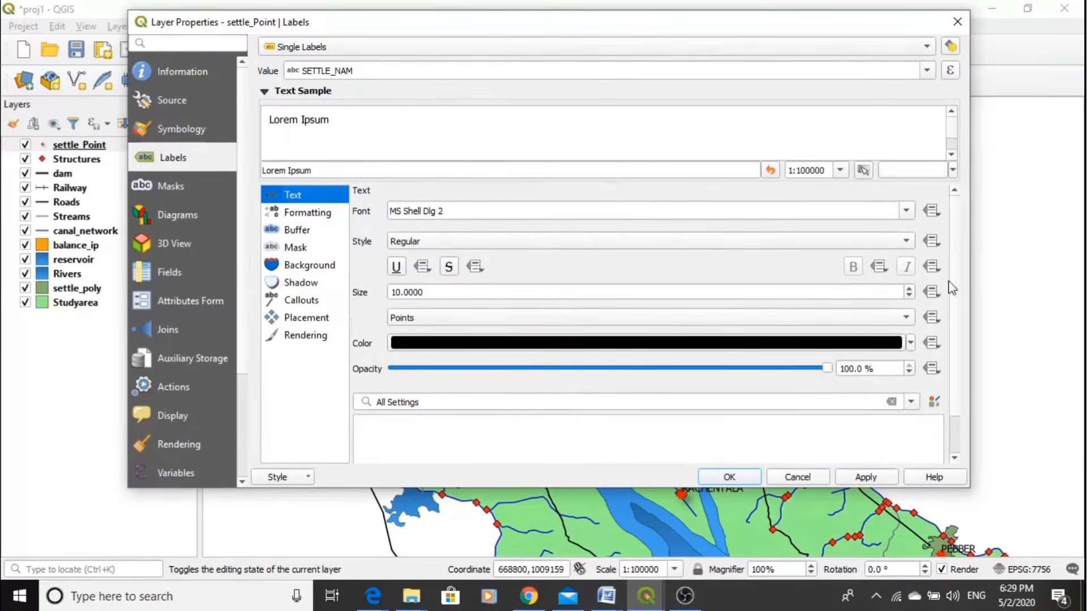
{"action": "left_click", "coordinate": [908, 295]}
{"action": "left_click", "coordinate": [908, 296]}
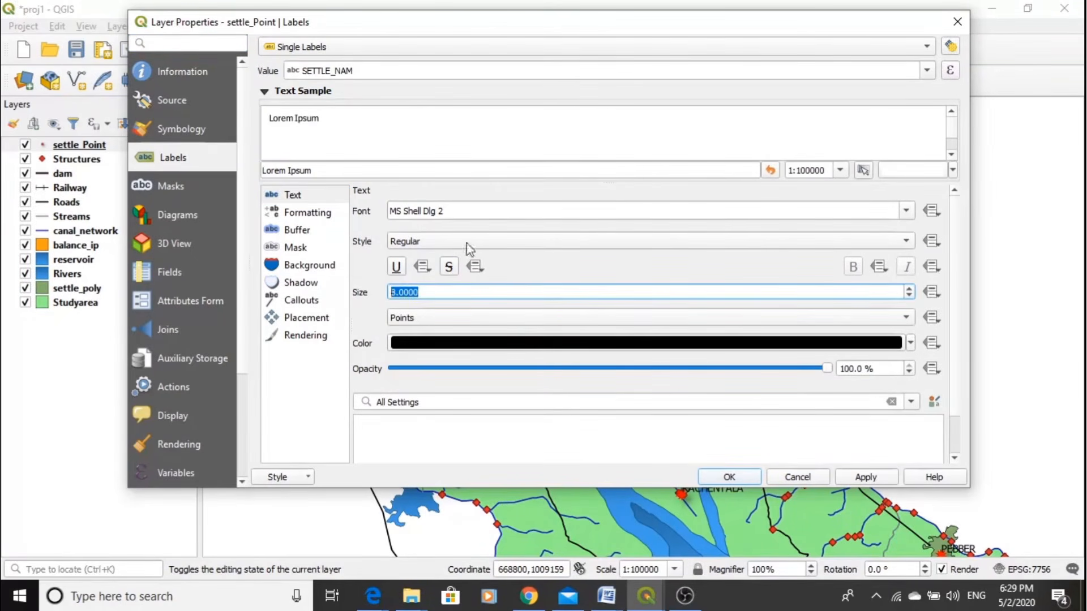
{"action": "left_click", "coordinate": [910, 289]}
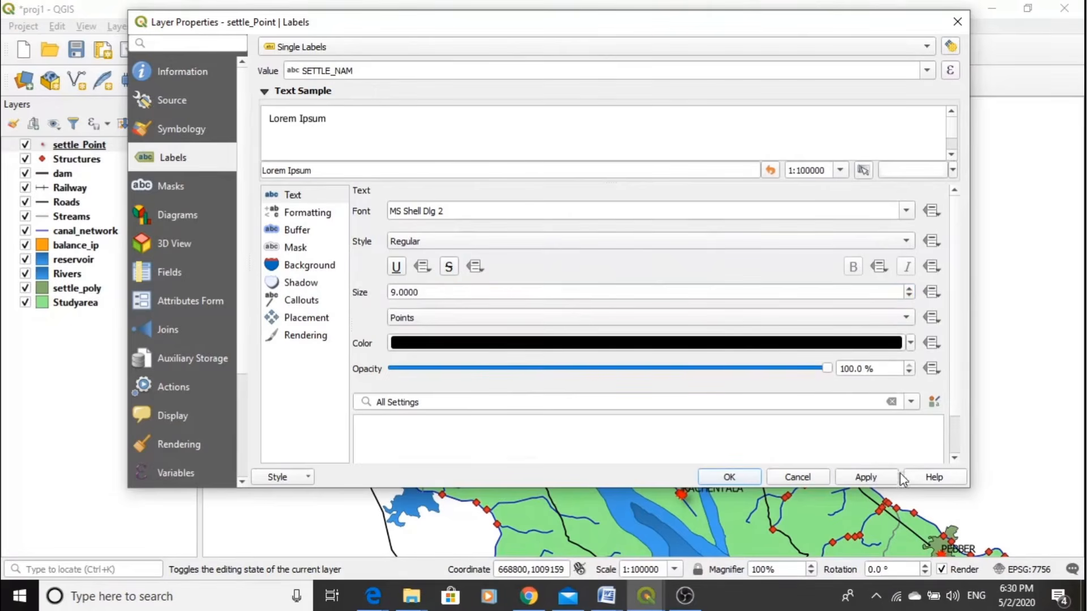
{"action": "left_click", "coordinate": [743, 477]}
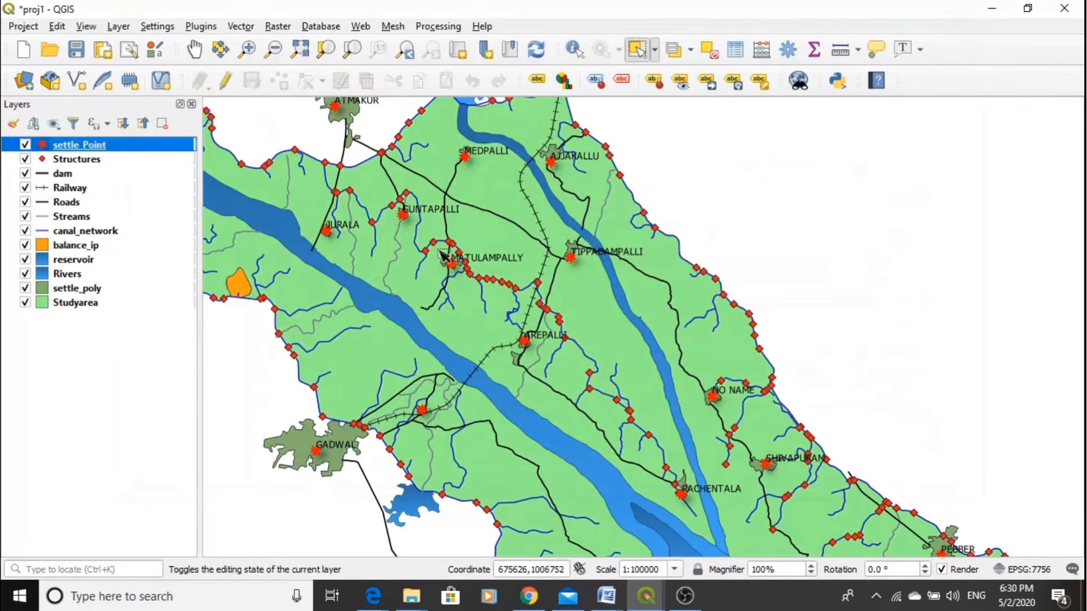
- Label the reservoir layer with Single Labels using the Reservoir_ field, apply the labelling, and confirm the layer properties
{"action": "scroll", "coordinate": [461, 244], "scroll_direction": "up", "scroll_amount": 1}
{"action": "scroll", "coordinate": [592, 239], "scroll_direction": "down", "scroll_amount": 1}
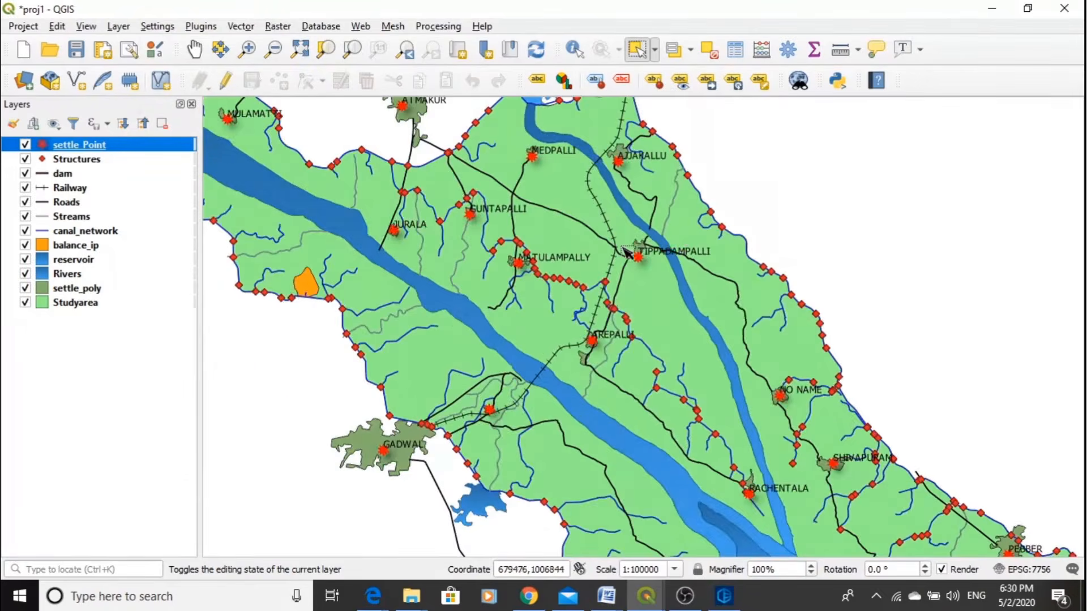
{"action": "scroll", "coordinate": [775, 338], "scroll_direction": "down", "scroll_amount": 1}
{"action": "scroll", "coordinate": [318, 204], "scroll_direction": "up", "scroll_amount": 1}
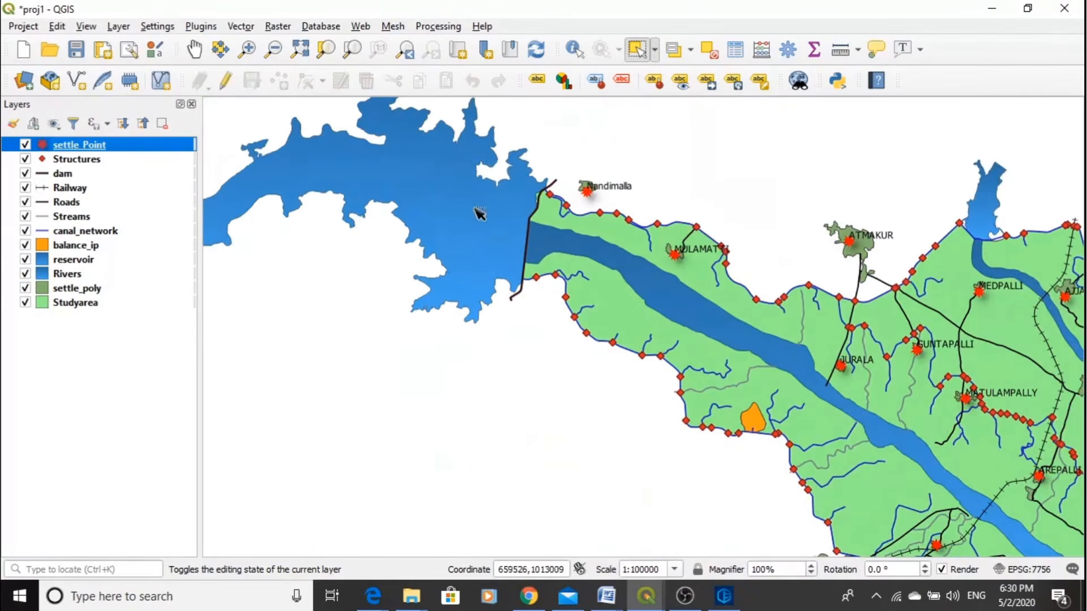
{"action": "double_click", "coordinate": [85, 262]}
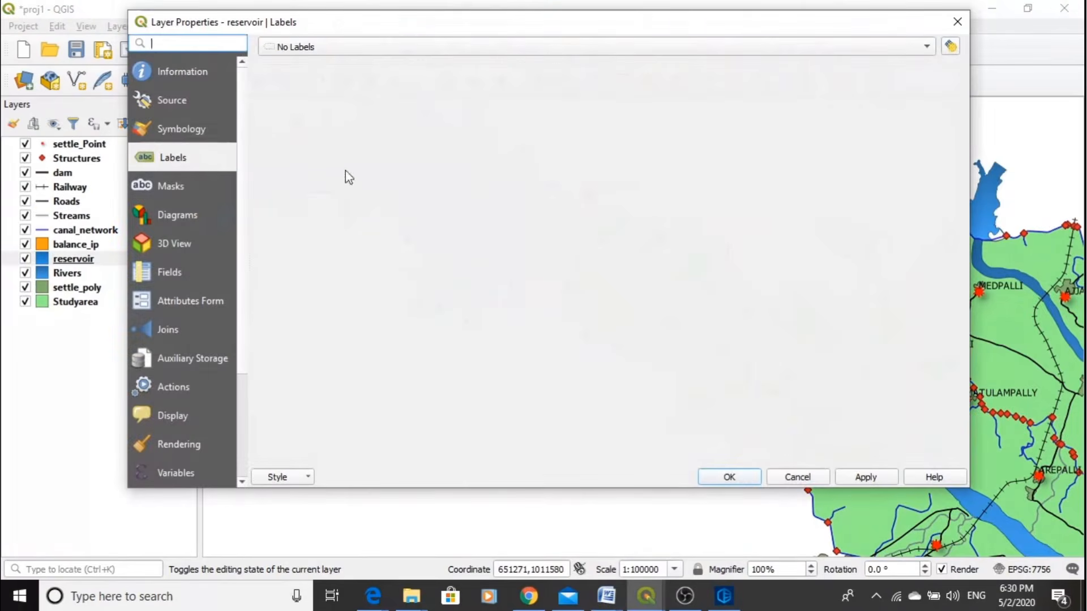
{"action": "left_click", "coordinate": [767, 51]}
{"action": "left_click", "coordinate": [578, 66]}
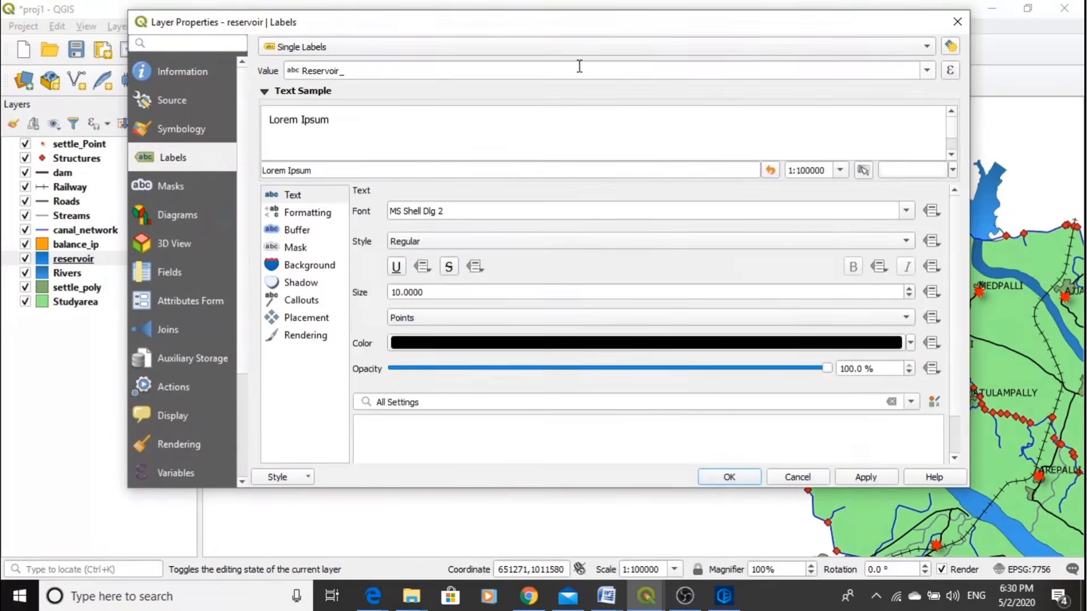
{"action": "left_click", "coordinate": [460, 71]}
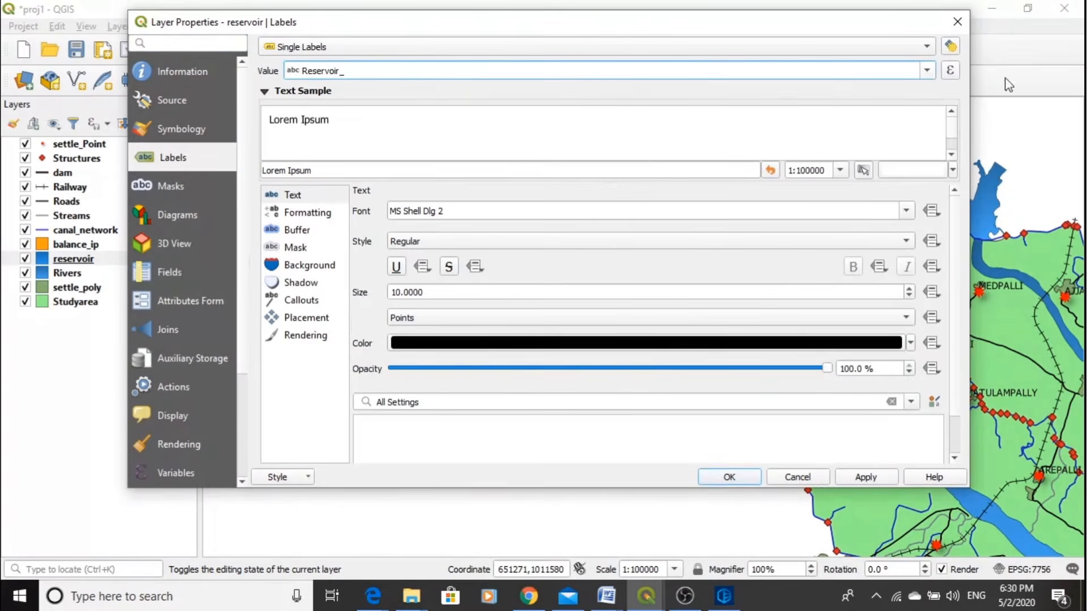
{"action": "left_click", "coordinate": [929, 71]}
{"action": "left_click", "coordinate": [928, 70]}
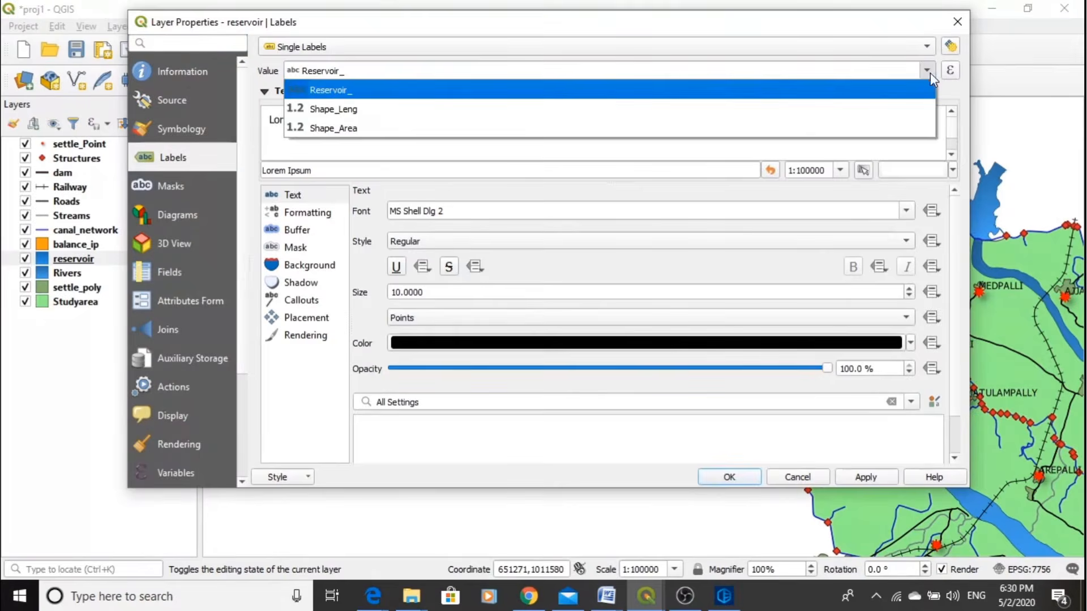
{"action": "left_click", "coordinate": [345, 94]}
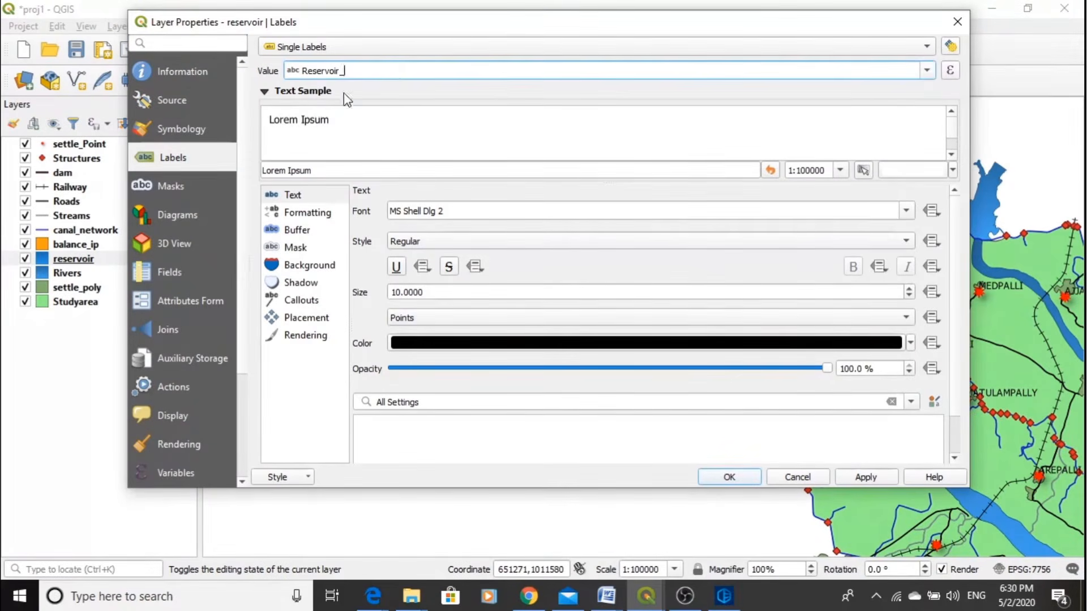
{"action": "left_click", "coordinate": [866, 477]}
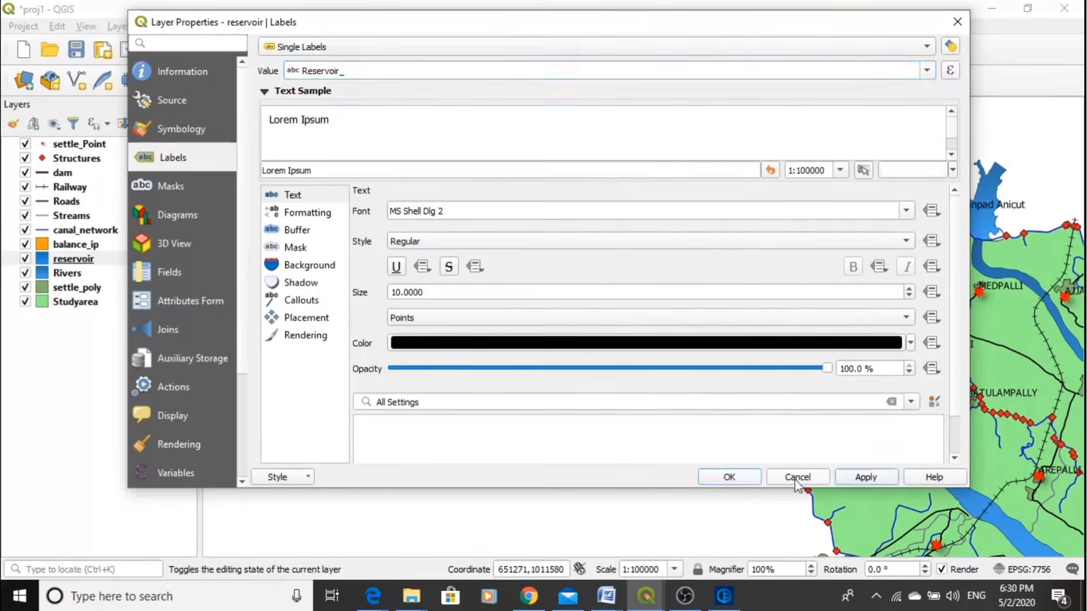
{"action": "left_click", "coordinate": [744, 477]}
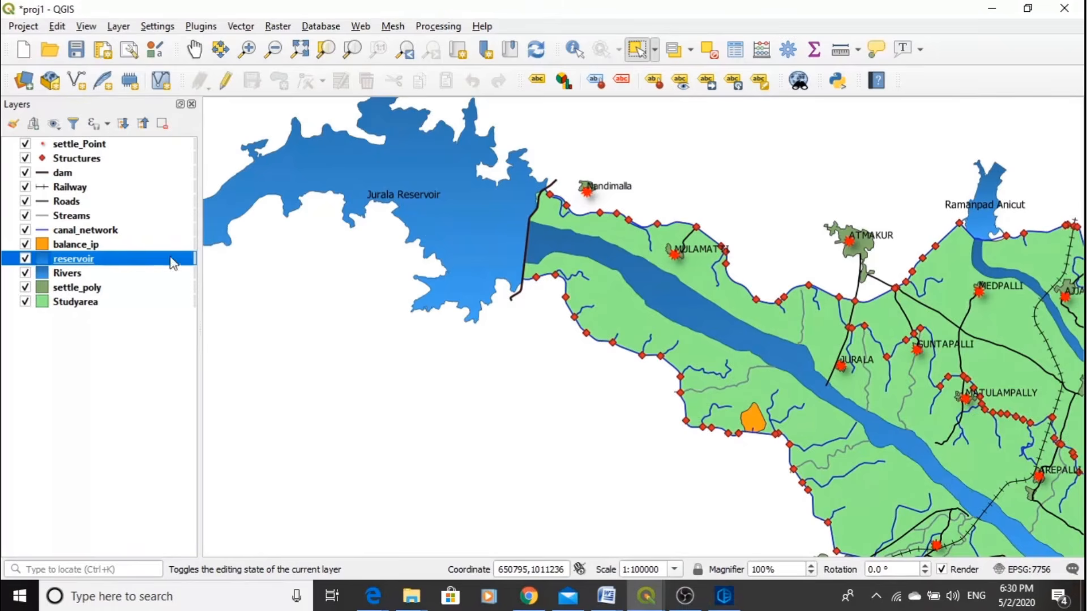
- Review the reservoir names in the Reservoir_ field of the reservoir layer's attribute table, and close the table
{"action": "left_click", "coordinate": [735, 49]}
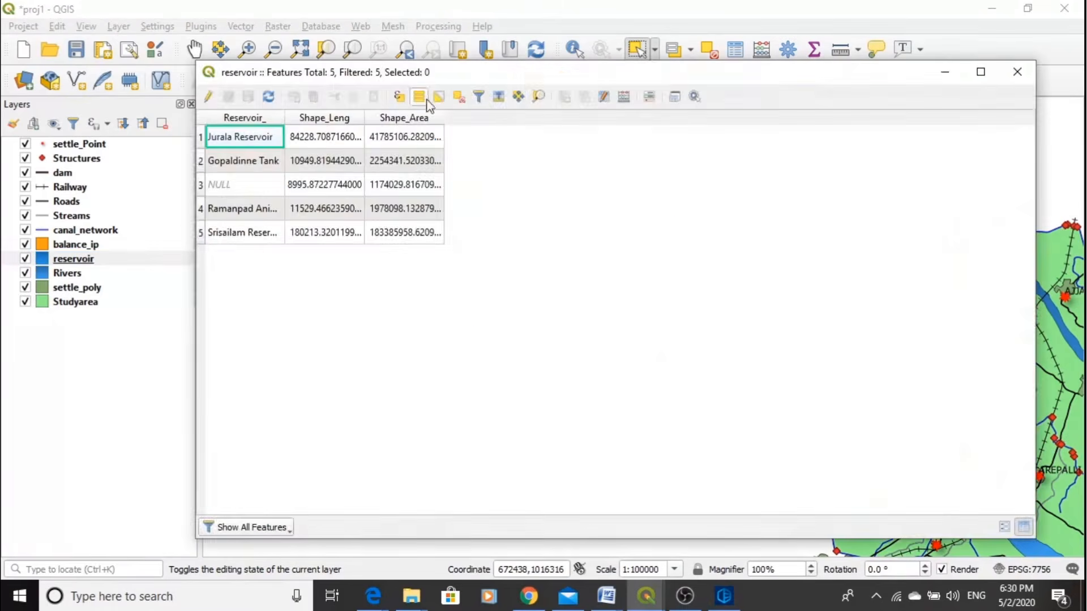
{"action": "left_click_drag", "start_coordinate": [532, 80], "coordinate": [923, 108]}
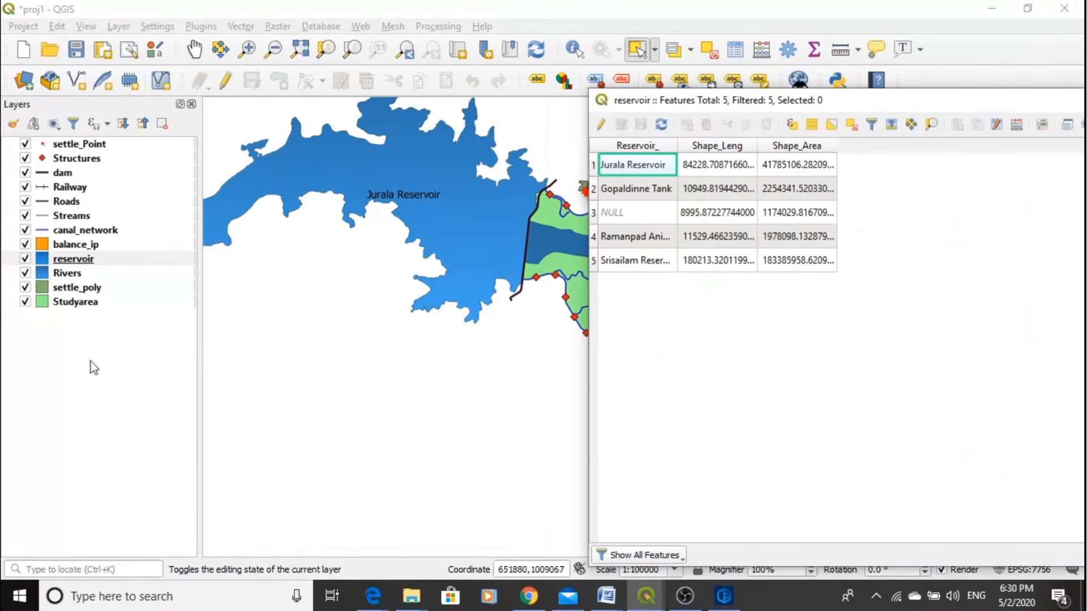
{"action": "left_click_drag", "start_coordinate": [1000, 111], "coordinate": [646, 131]}
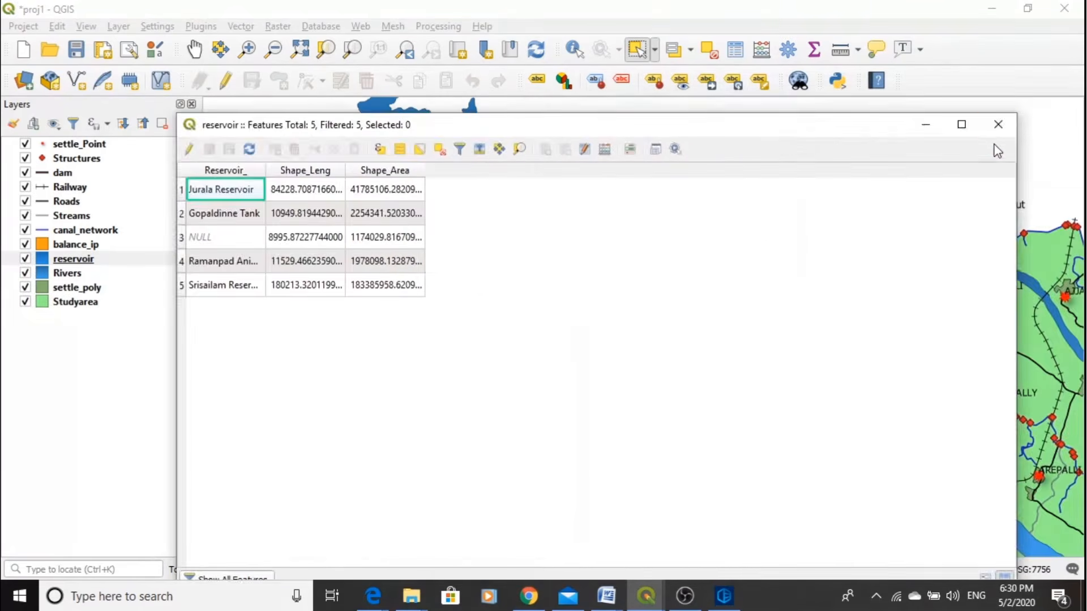
{"action": "left_click", "coordinate": [998, 124]}
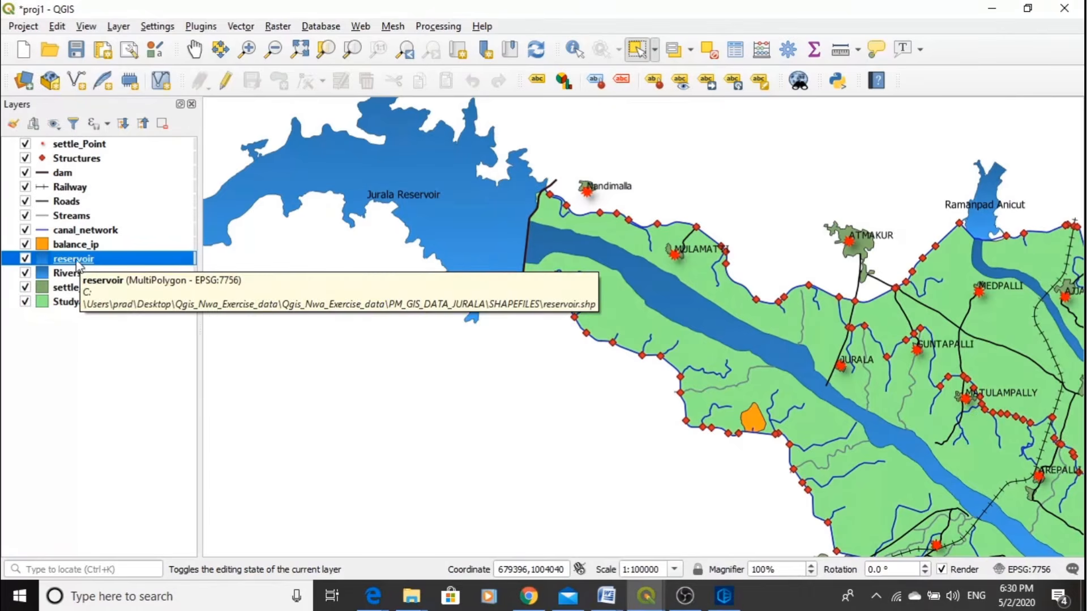
- Select the Jurala Reservoir record in the reservoir attribute table to locate it on the map, and clear the selection
{"action": "left_click", "coordinate": [734, 50]}
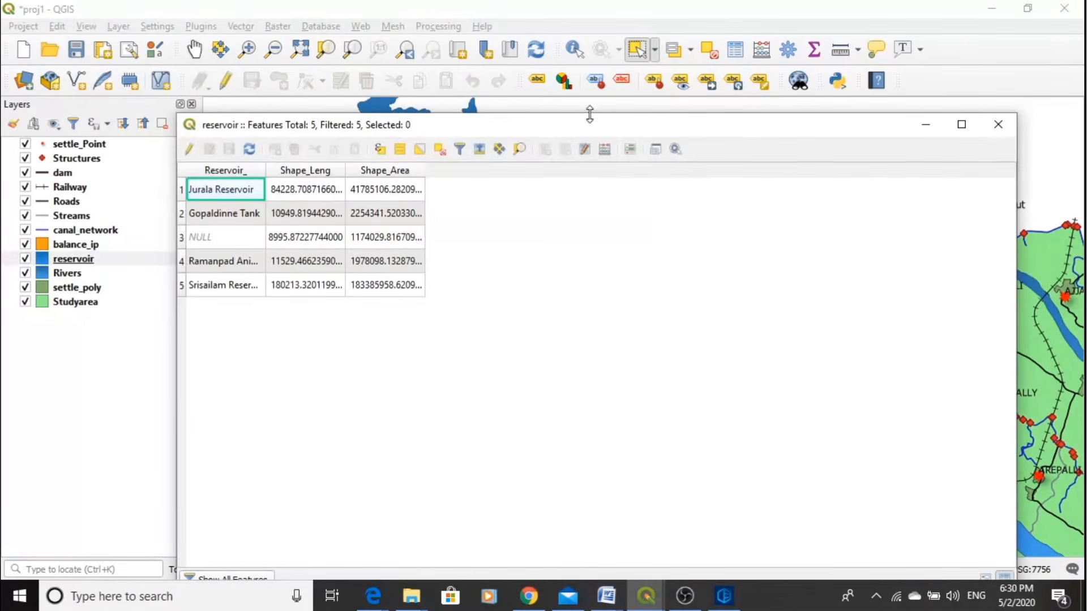
{"action": "left_click_drag", "start_coordinate": [587, 131], "coordinate": [895, 117]}
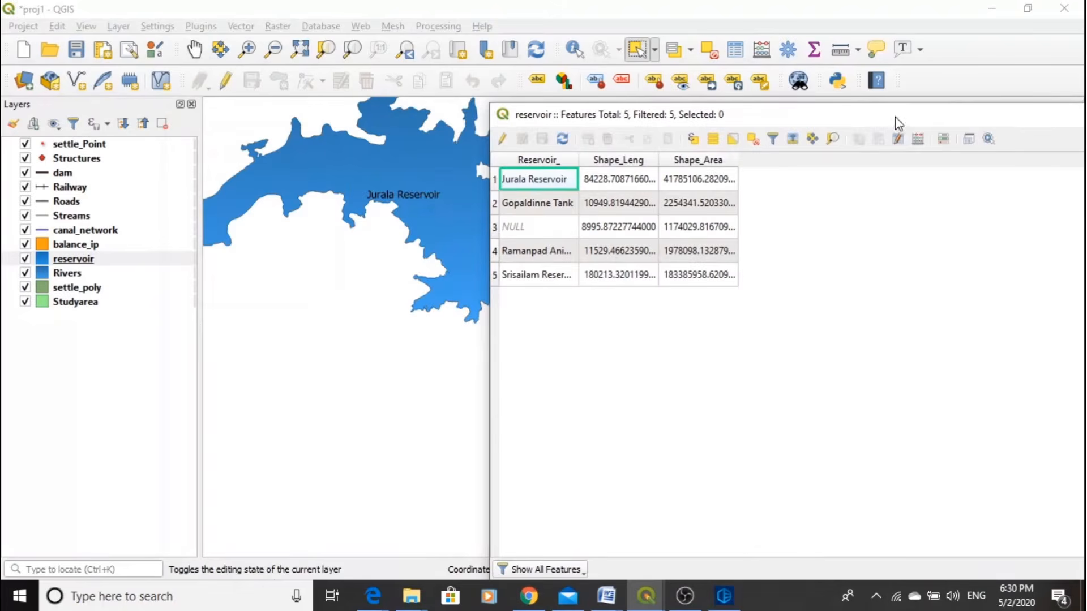
{"action": "left_click", "coordinate": [495, 184]}
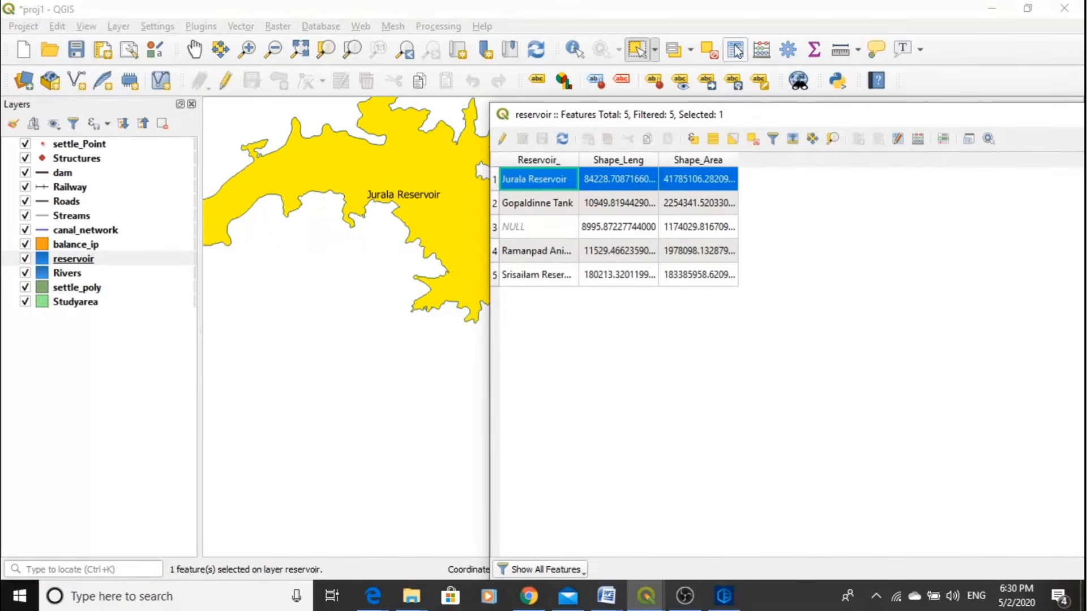
{"action": "left_click", "coordinate": [710, 57]}
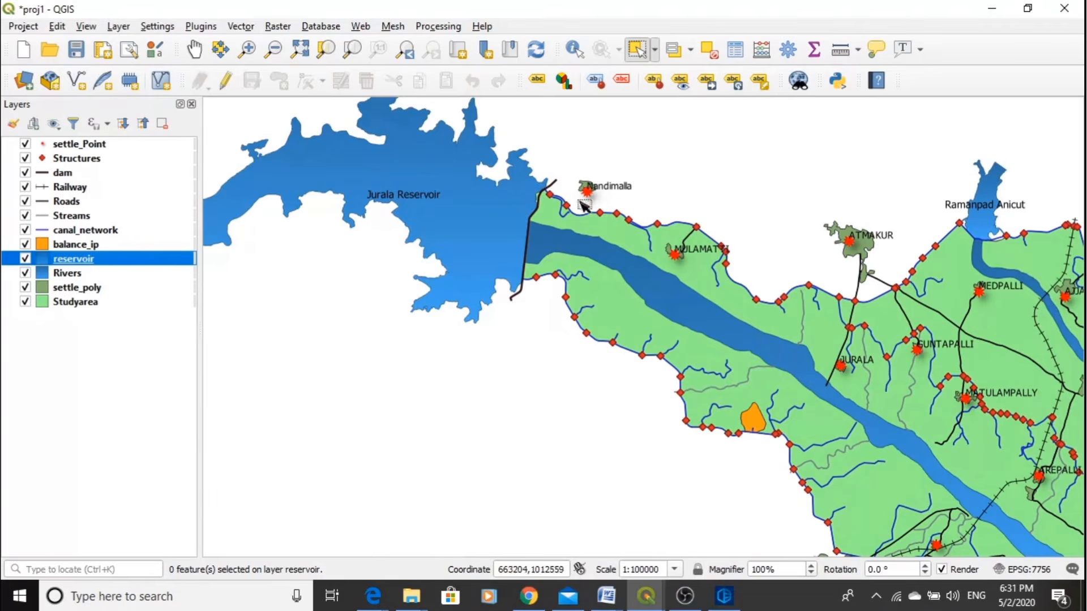
- Examine the reservoir labels across the map, including Srisailam Reservoir, and show the full extent of all layers
{"action": "scroll", "coordinate": [499, 218], "scroll_direction": "down", "scroll_amount": 2}
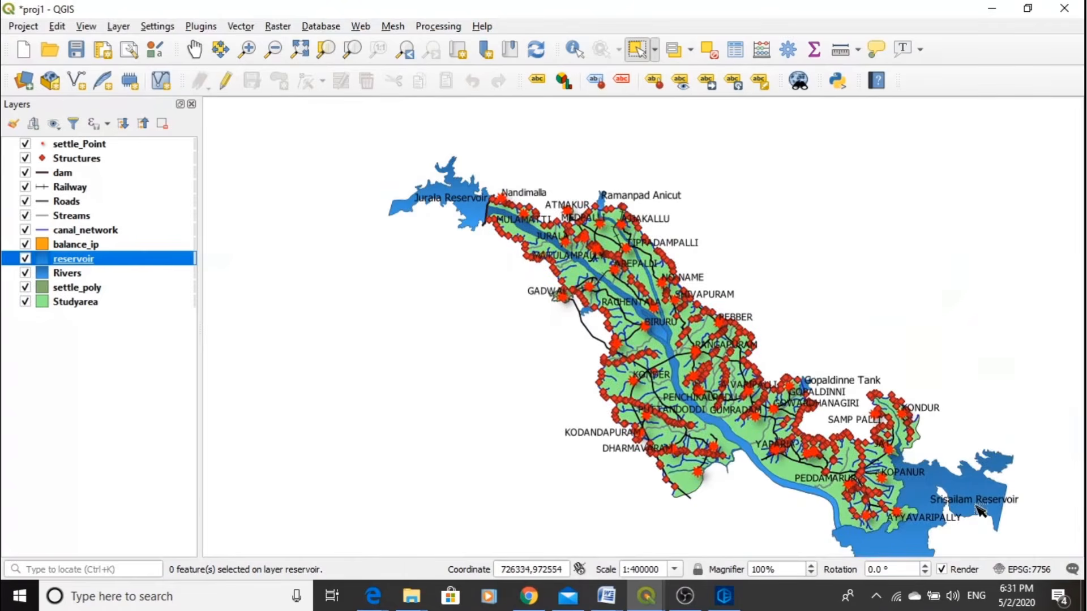
{"action": "scroll", "coordinate": [982, 518], "scroll_direction": "up", "scroll_amount": 2}
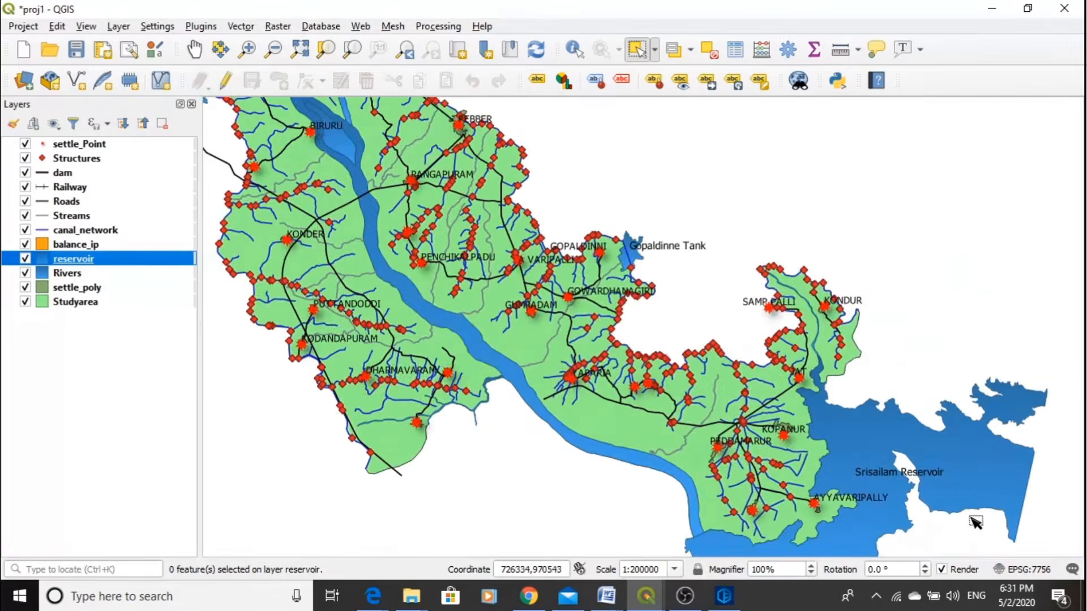
{"action": "scroll", "coordinate": [916, 461], "scroll_direction": "down", "scroll_amount": 1}
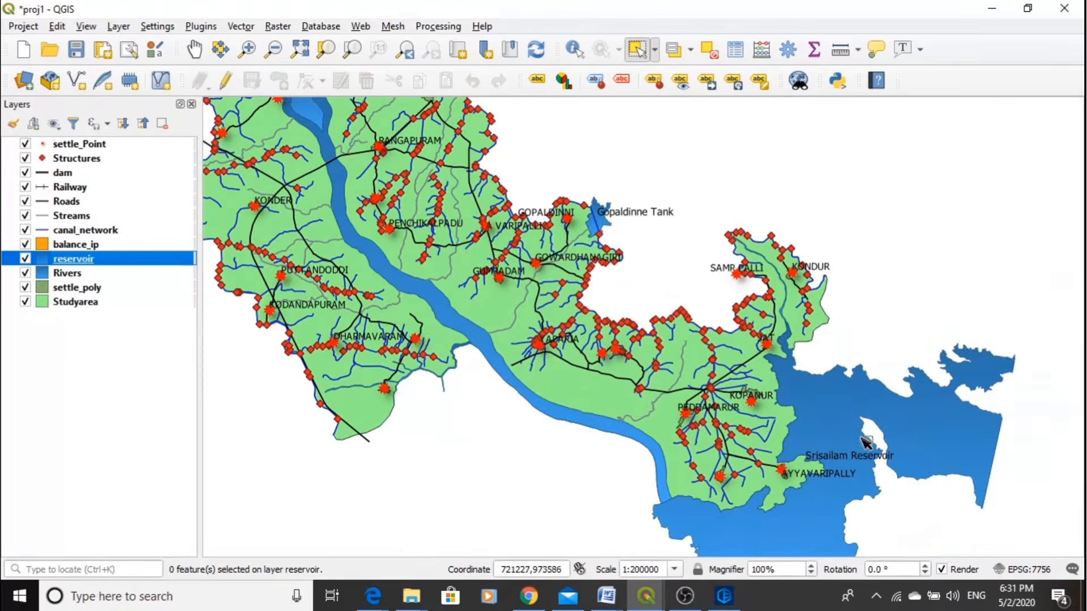
{"action": "scroll", "coordinate": [613, 505], "scroll_direction": "down", "scroll_amount": 1}
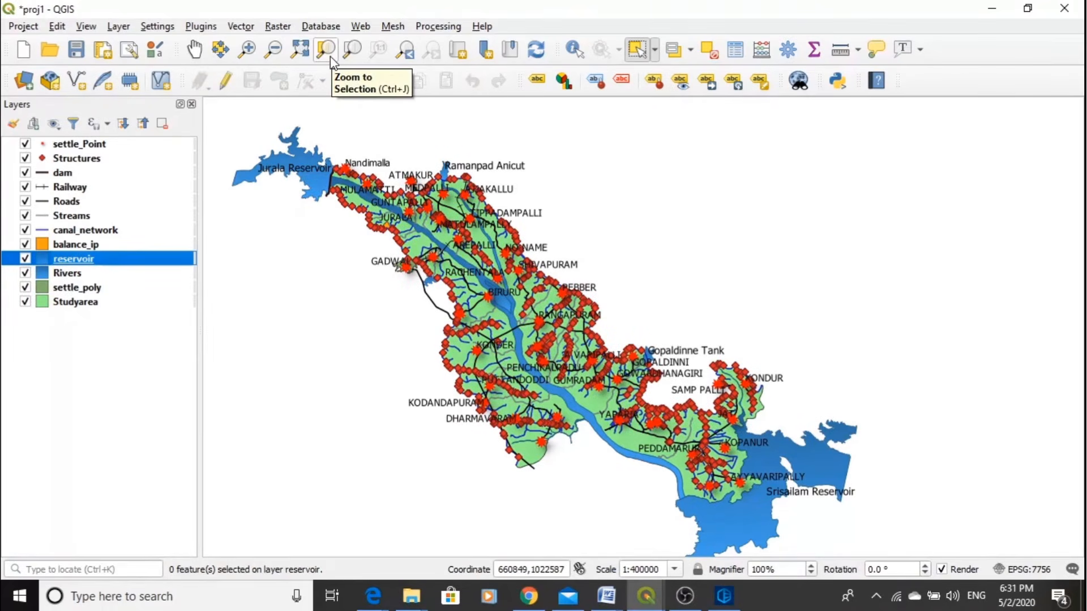
{"action": "left_click", "coordinate": [302, 57]}
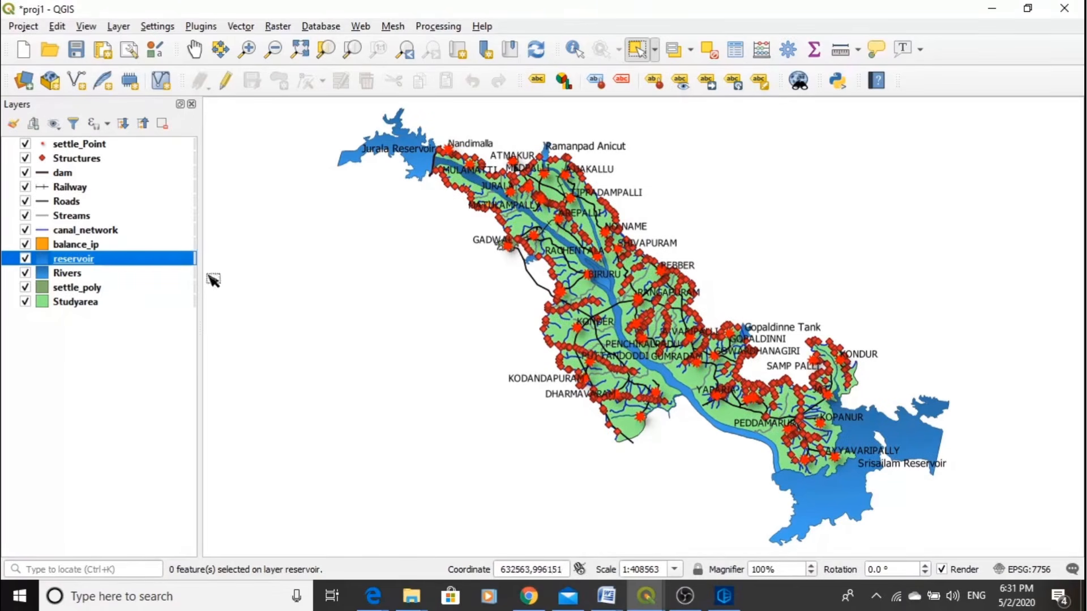
- Examine the fill symbol presets and the label settings of the reservoir layer, and close its properties without changes
{"action": "double_click", "coordinate": [76, 264]}
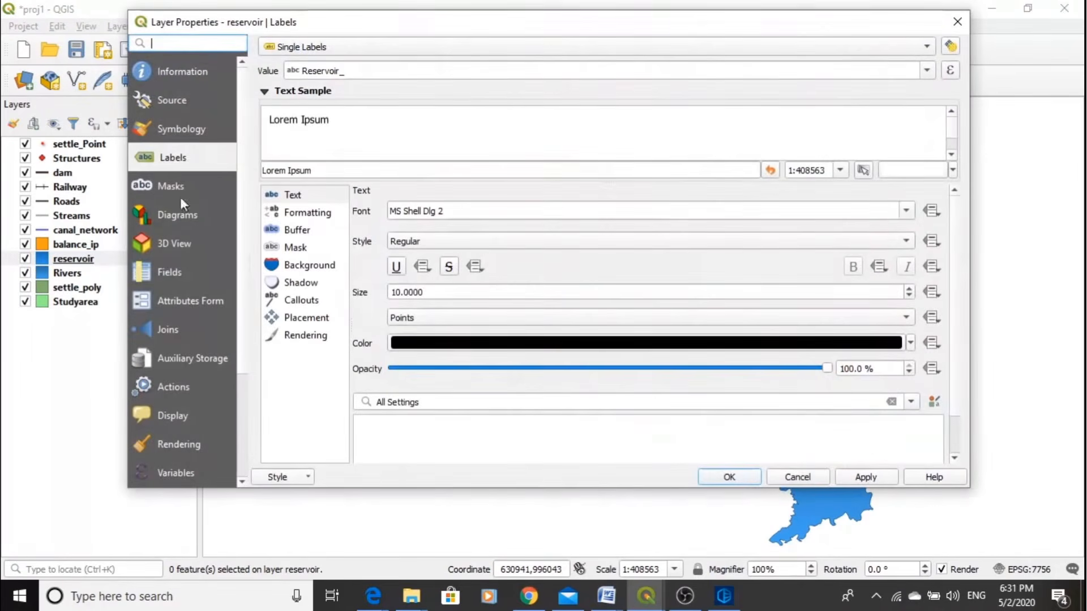
{"action": "left_click", "coordinate": [186, 128]}
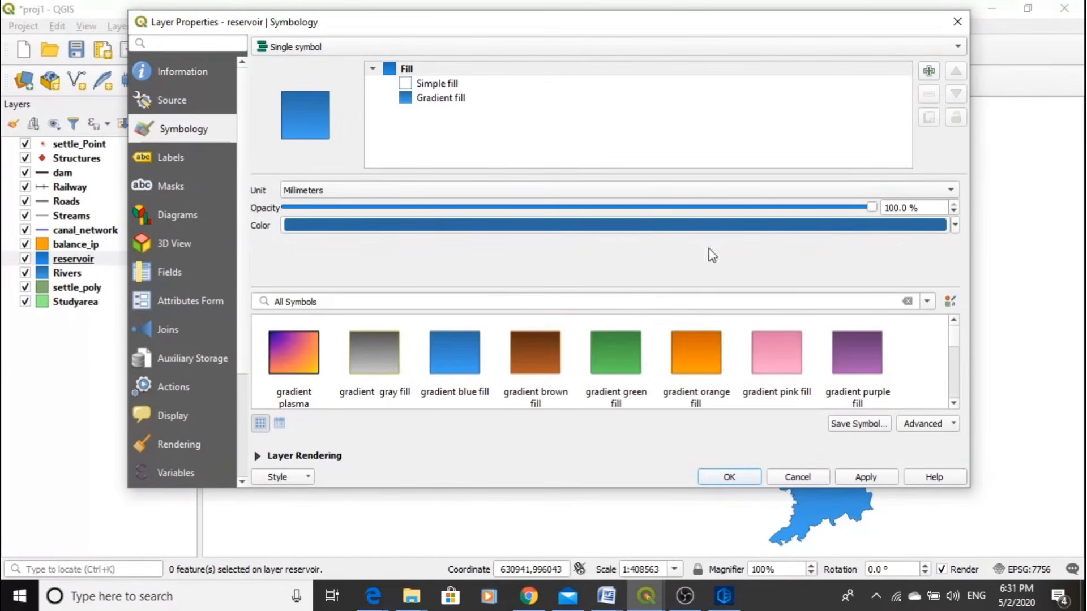
{"action": "scroll", "coordinate": [708, 331], "scroll_direction": "down", "scroll_amount": 2}
{"action": "scroll", "coordinate": [710, 327], "scroll_direction": "down", "scroll_amount": 2}
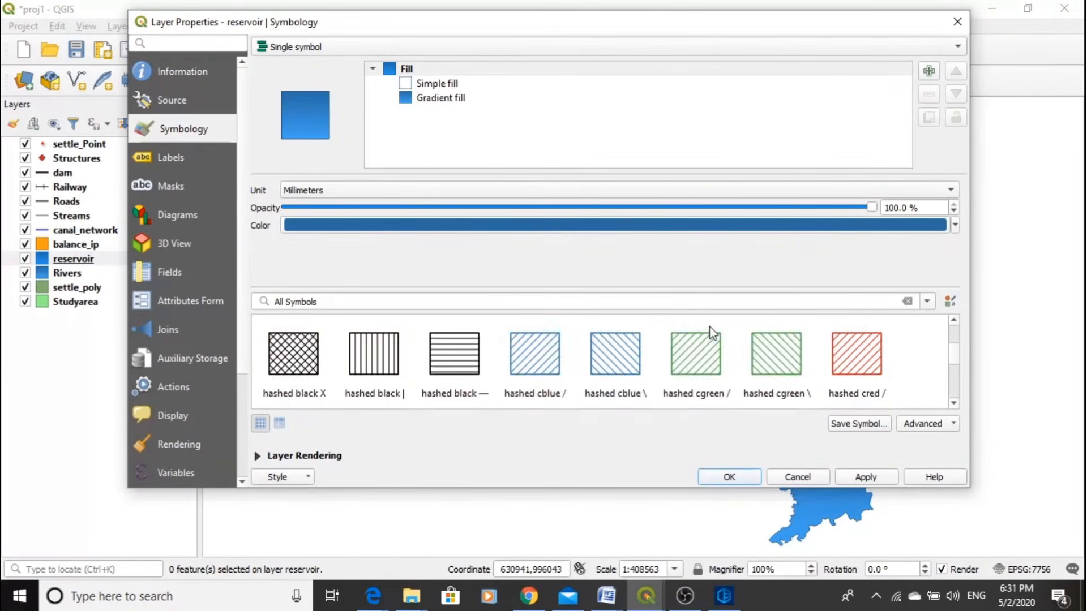
{"action": "scroll", "coordinate": [712, 333], "scroll_direction": "up", "scroll_amount": 2}
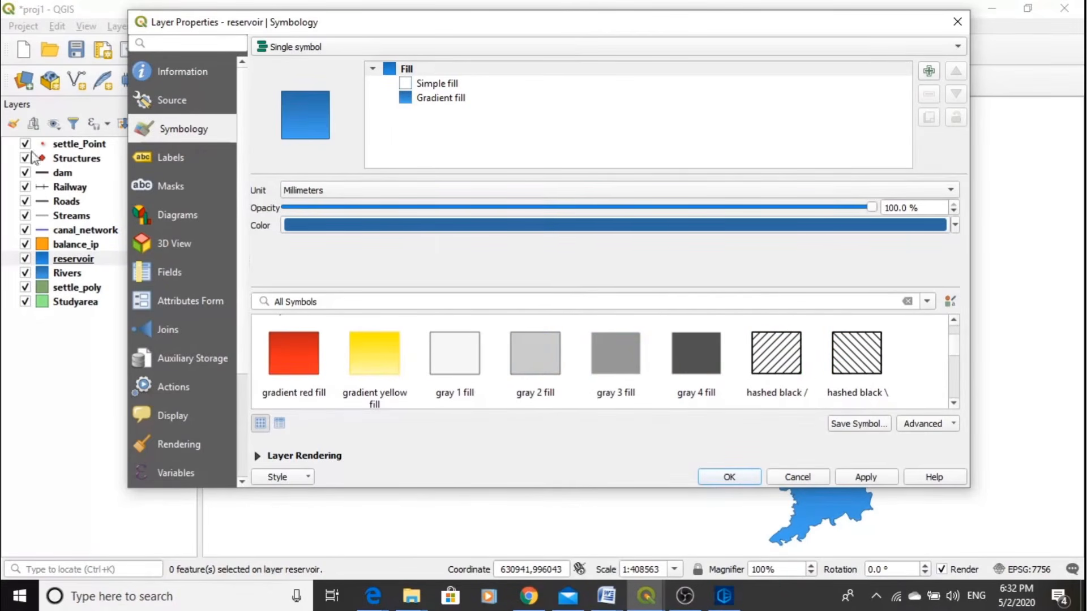
{"action": "left_click", "coordinate": [177, 160]}
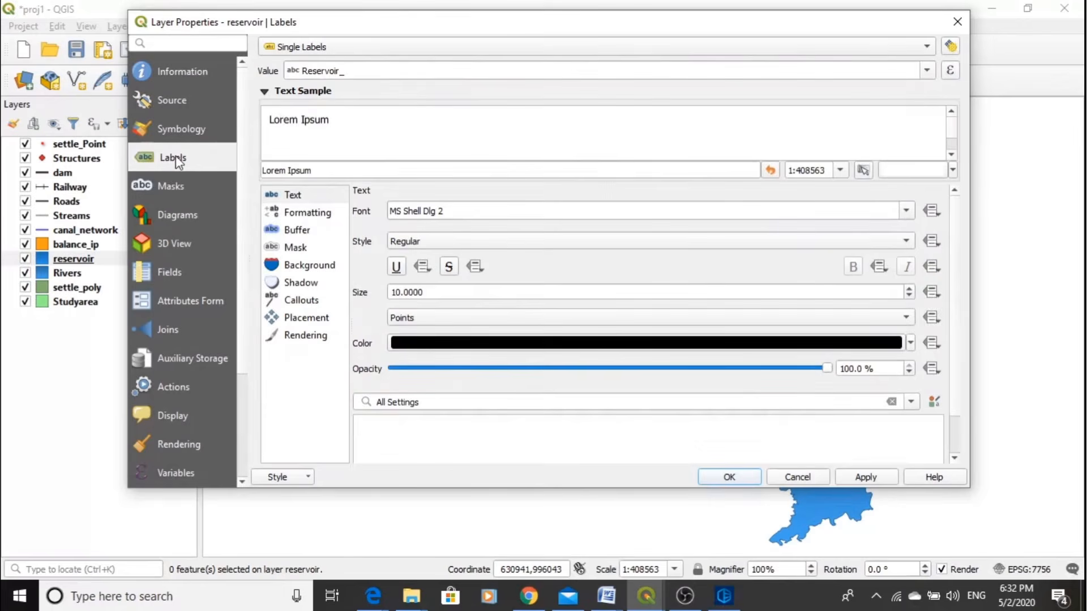
{"action": "left_click", "coordinate": [175, 140]}
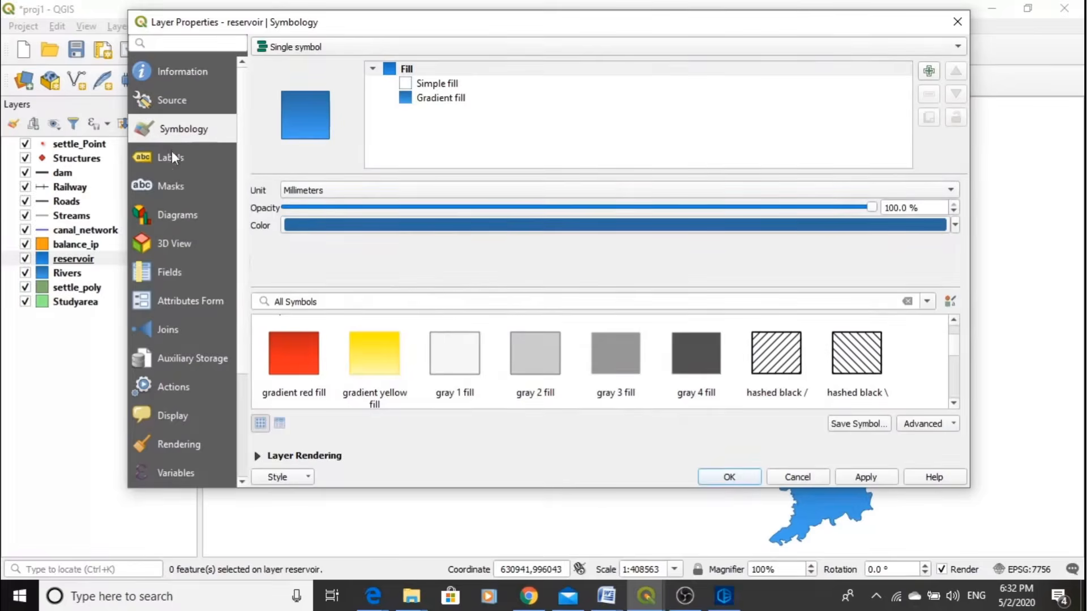
{"action": "left_click", "coordinate": [171, 154]}
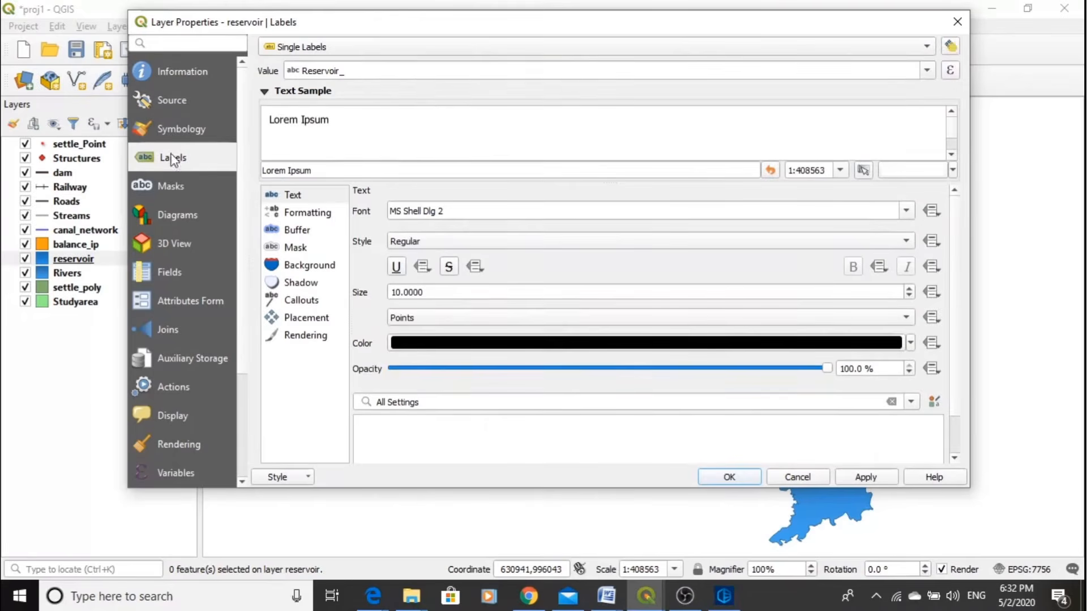
{"action": "left_click", "coordinate": [957, 22]}
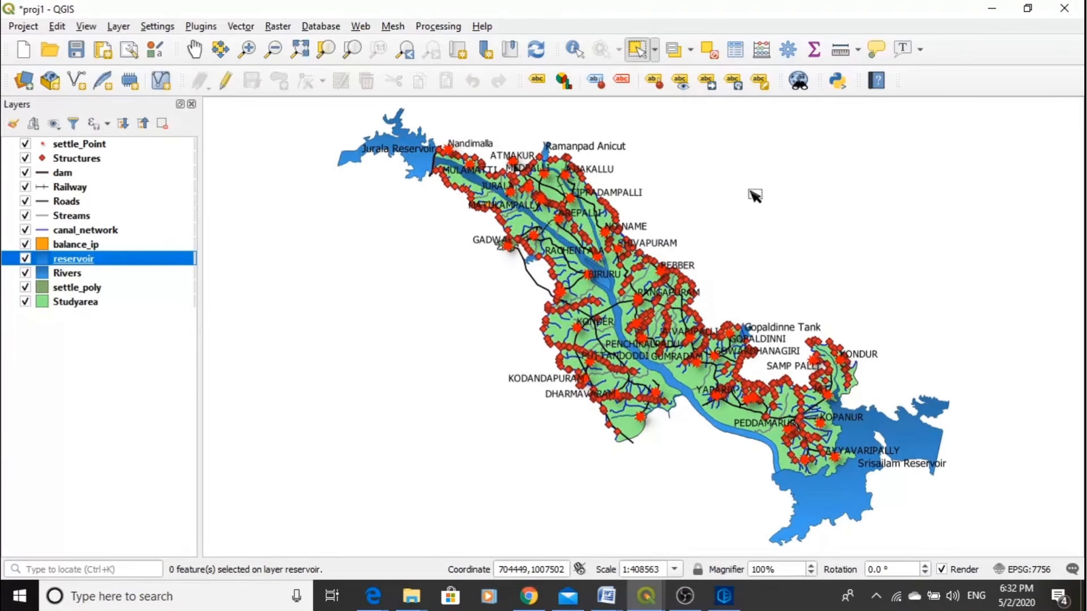
- Save the labelled map to the existing proj1 project file
{"action": "left_click", "coordinate": [20, 26]}
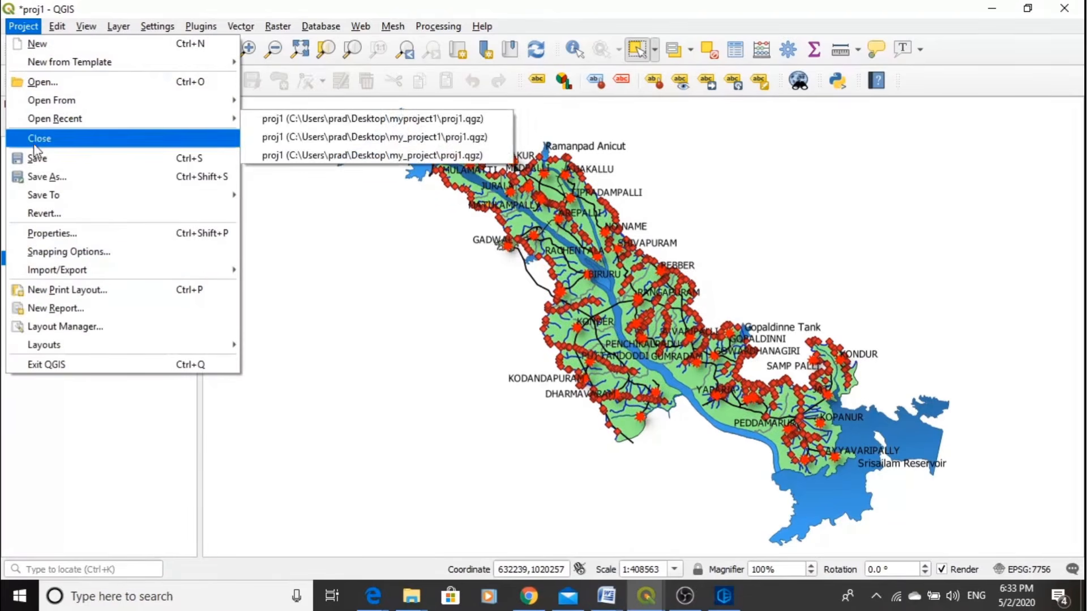
{"action": "left_click", "coordinate": [36, 163]}
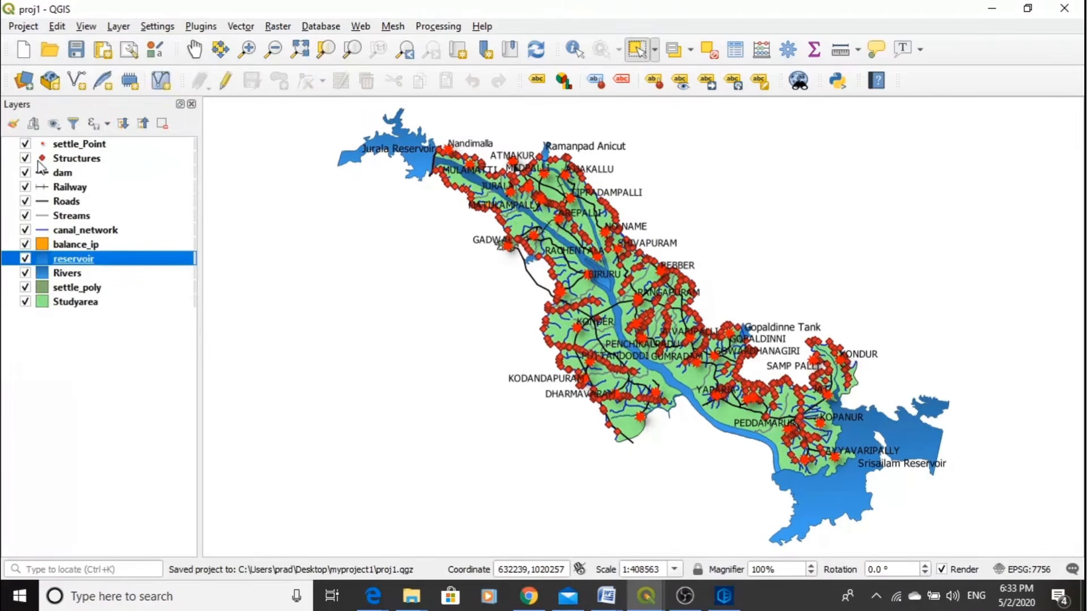
{"action": "left_click", "coordinate": [23, 26]}
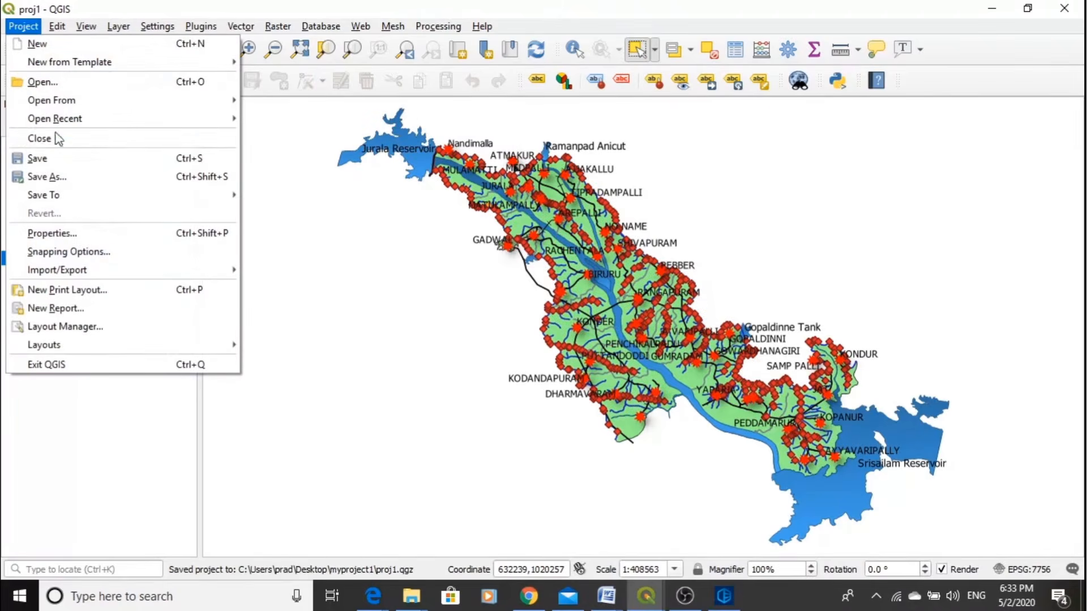
{"action": "left_click", "coordinate": [48, 163]}
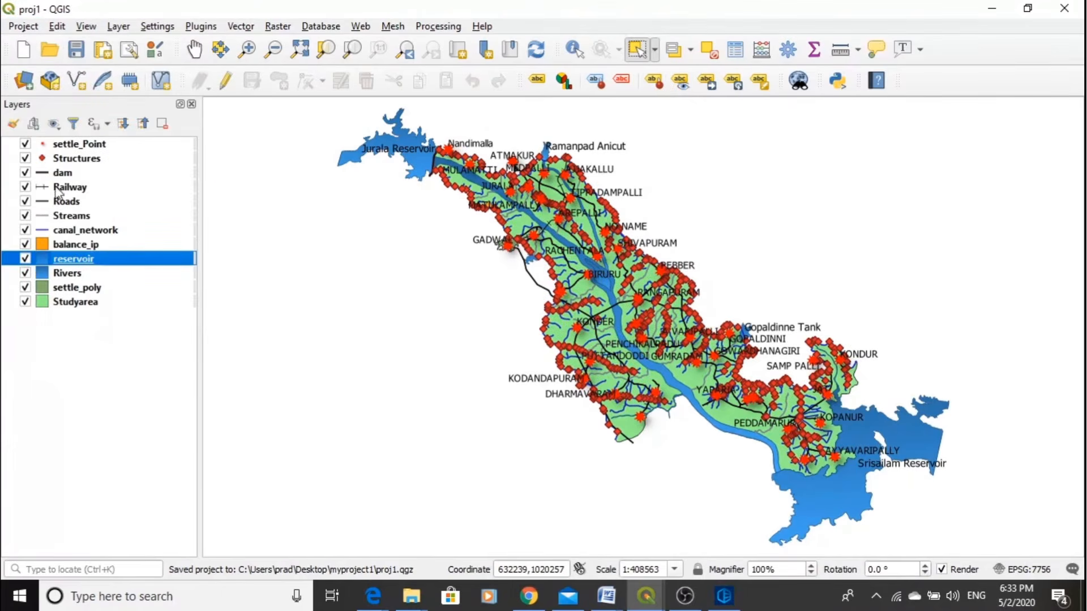
- Exit QGIS and close the Driver Easy window on the desktop
{"action": "left_click", "coordinate": [22, 27]}
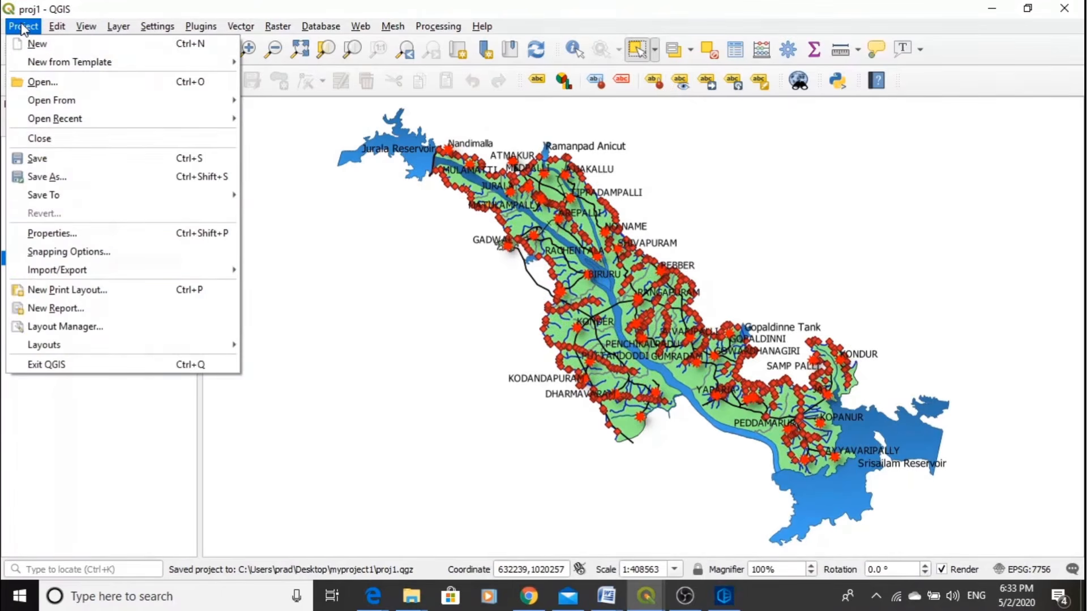
{"action": "left_click", "coordinate": [57, 27]}
{"action": "left_click", "coordinate": [1062, 9]}
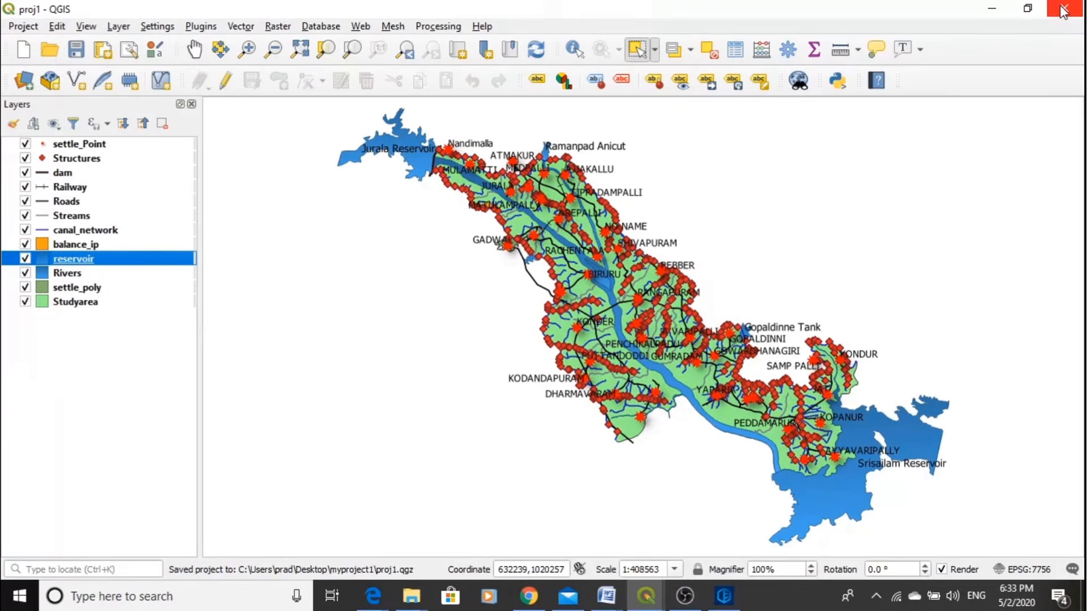
{"action": "left_click", "coordinate": [1062, 9]}
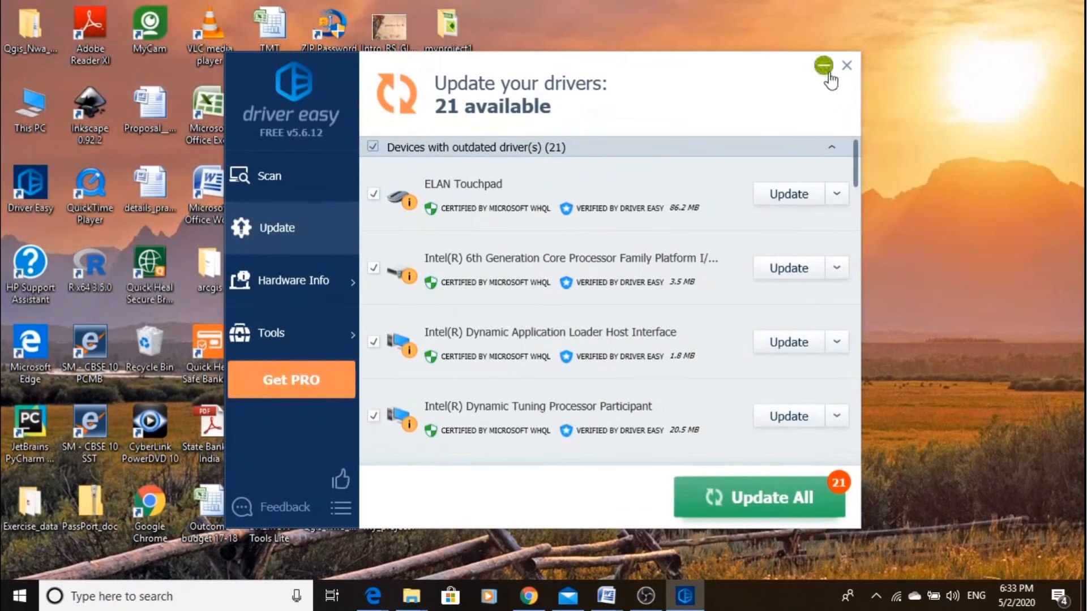
{"action": "left_click", "coordinate": [846, 66]}
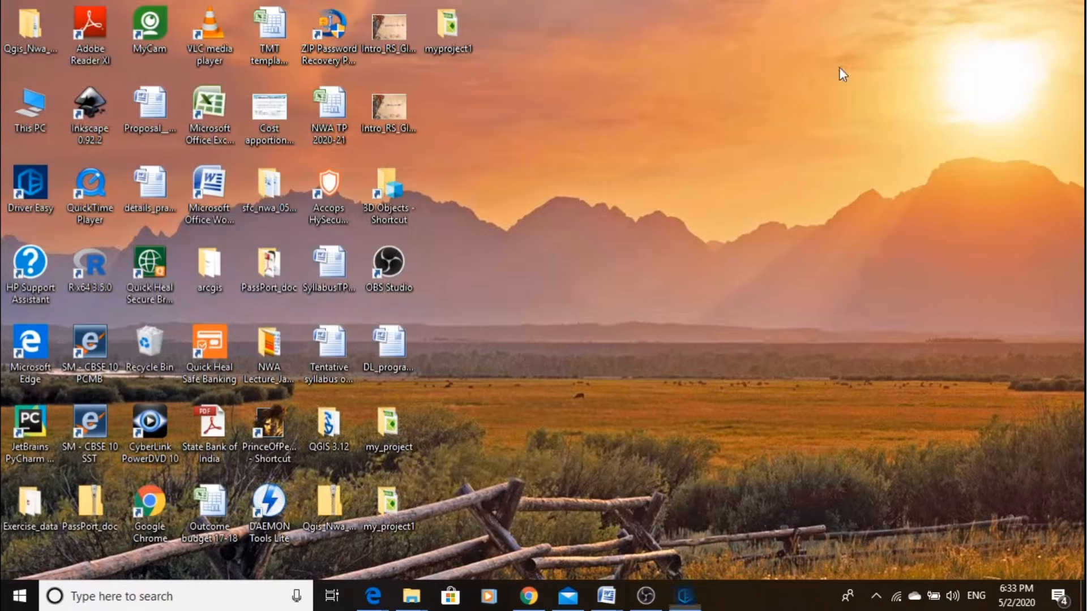
{"action": "left_click", "coordinate": [647, 597]}
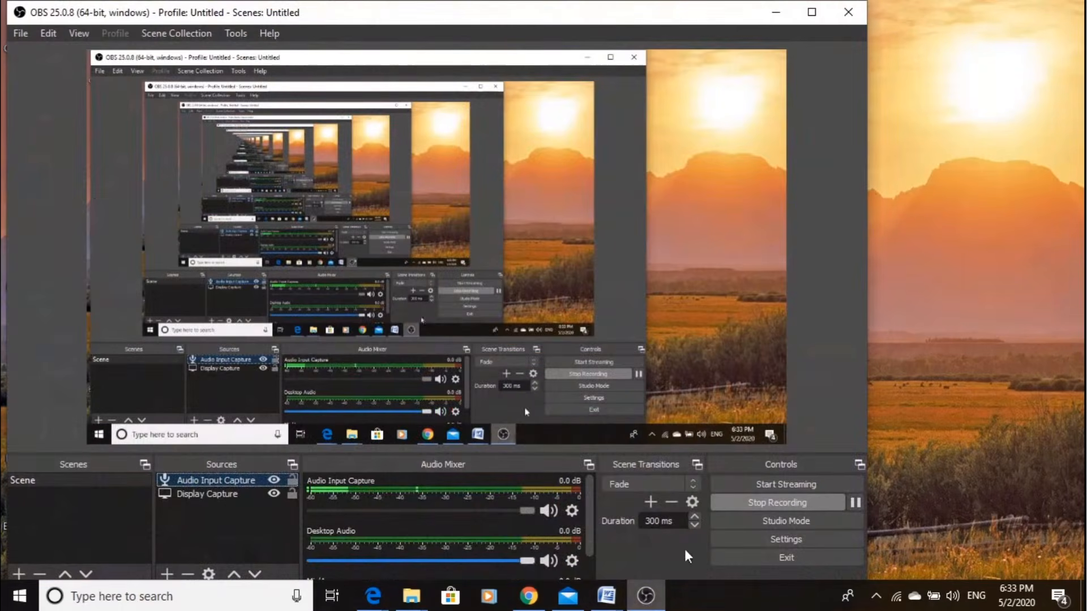